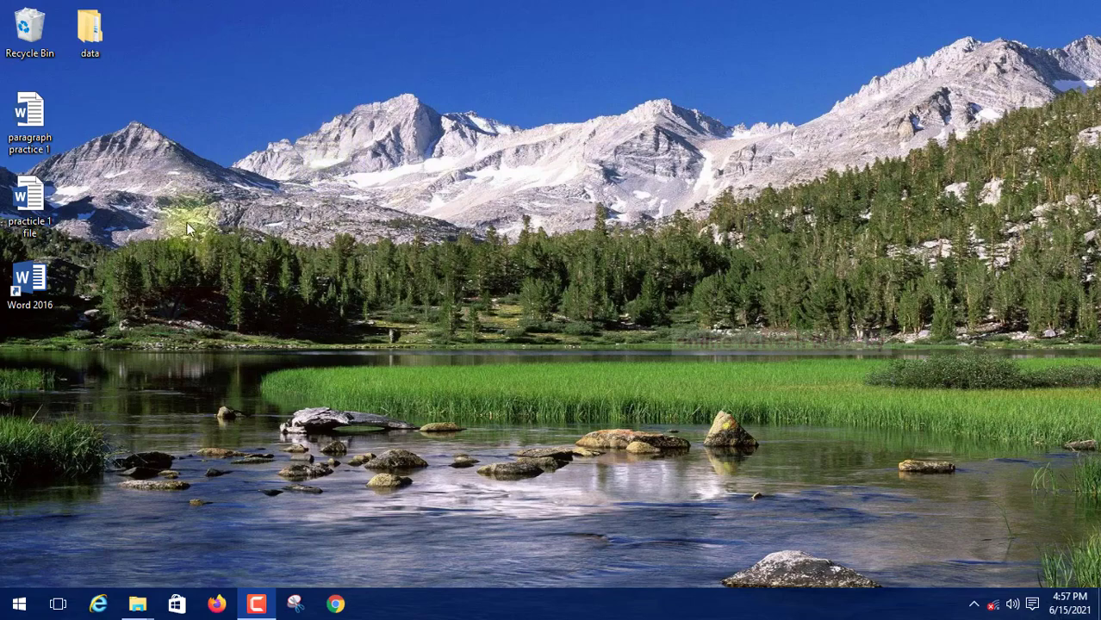
# Start Word with a blank document, then open 'practicle 1 file' from the desktop
pyautogui.doubleClick(37, 280)
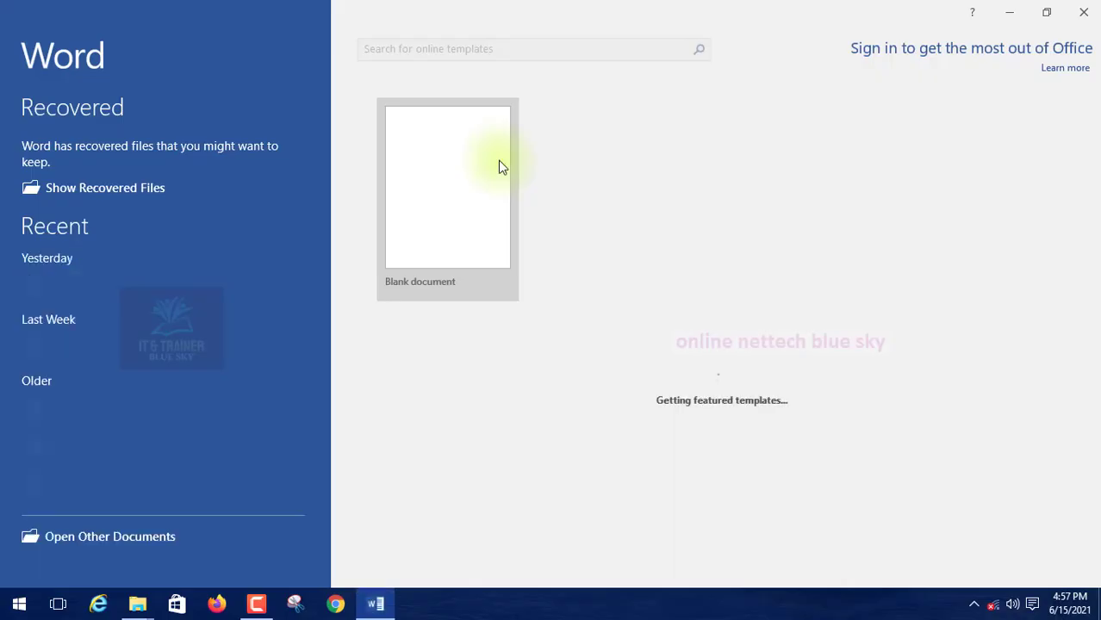
pyautogui.click(442, 167)
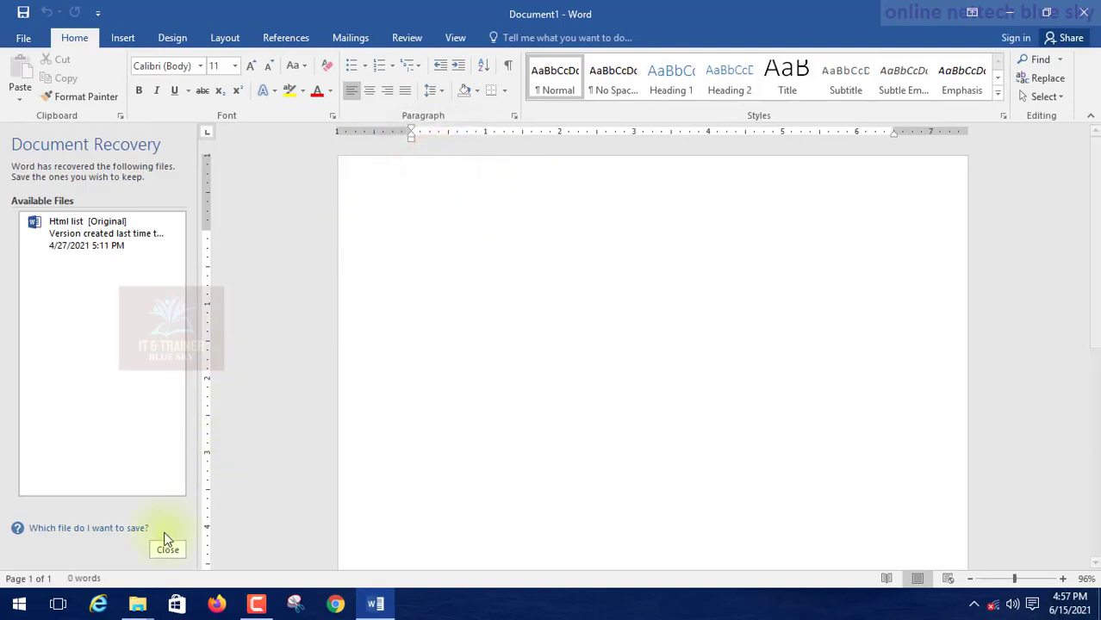
pyautogui.click(167, 549)
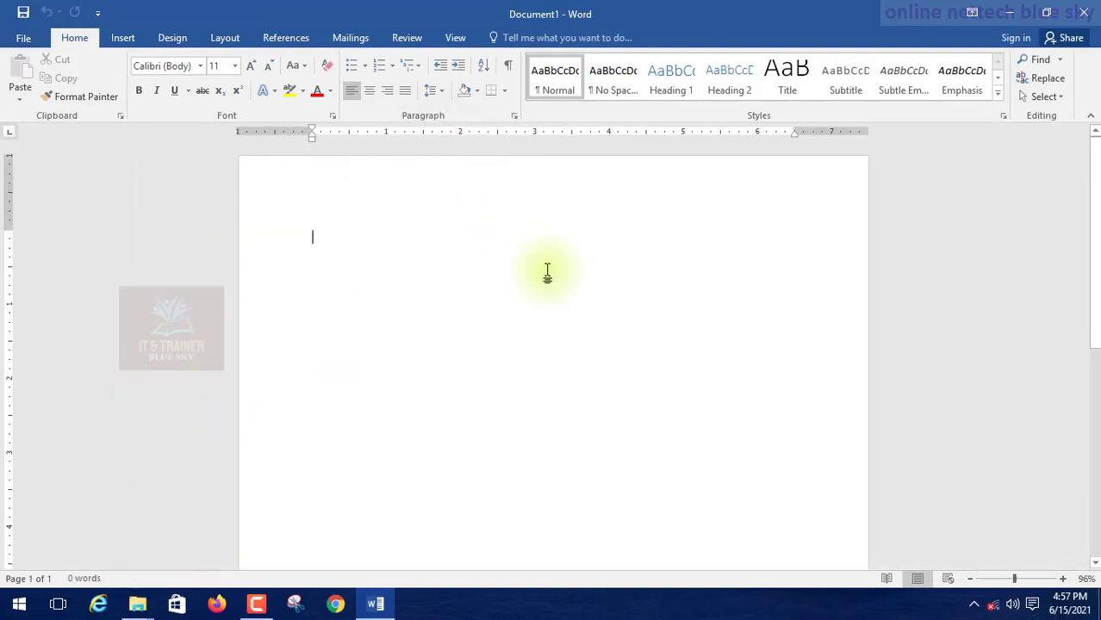
pyautogui.click(1002, 9)
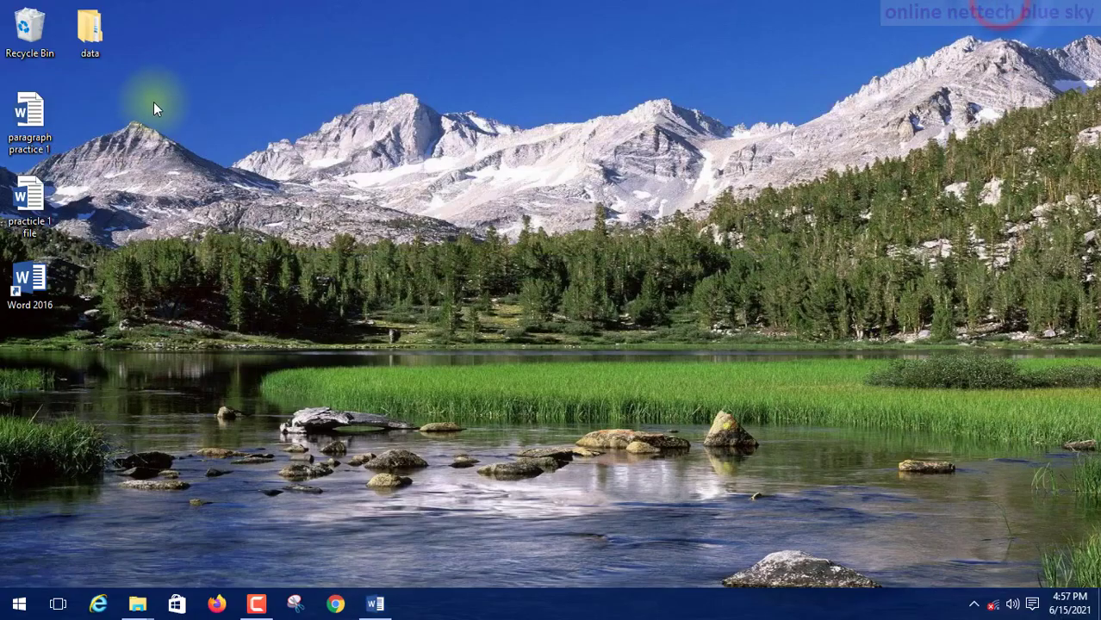
pyautogui.doubleClick(19, 200)
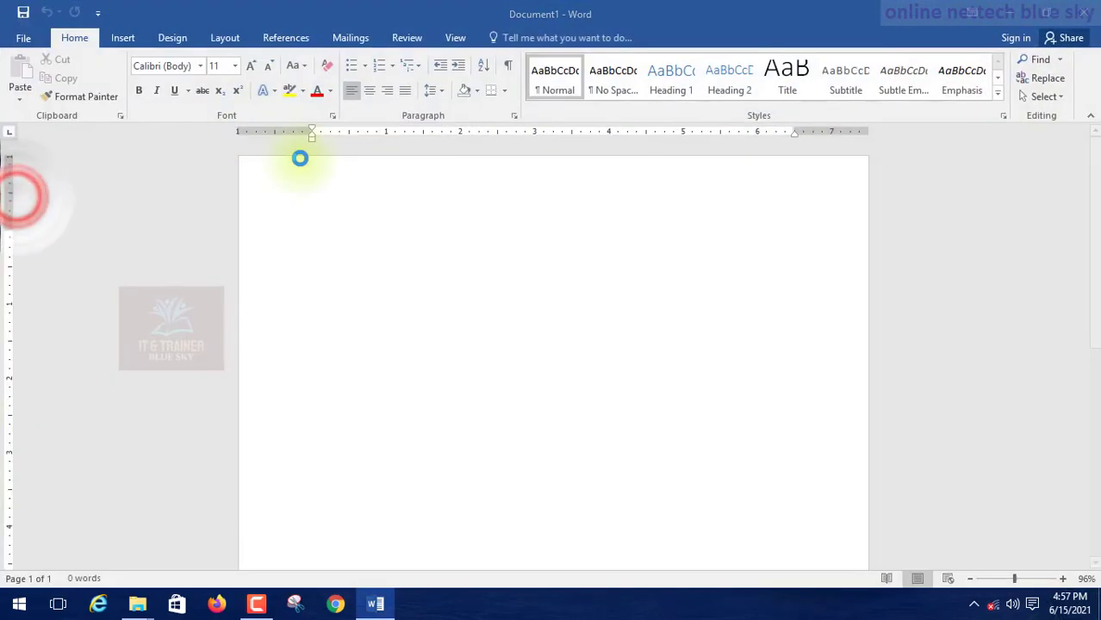
pyautogui.scroll(-3, 435, 326)
pyautogui.scroll(-4, 430, 314)
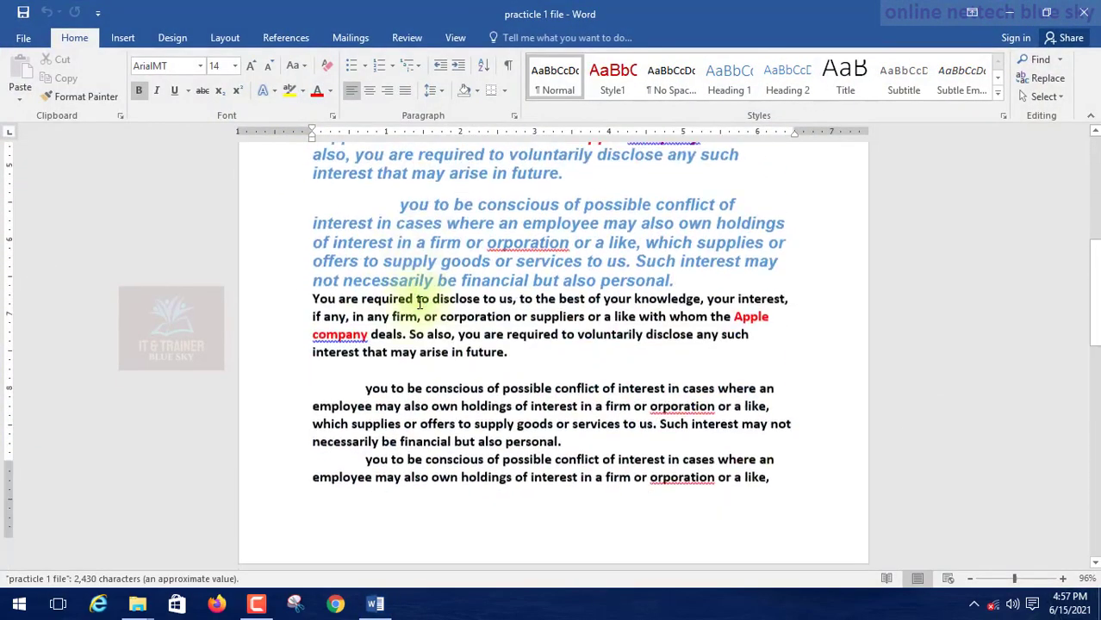
pyautogui.scroll(-4, 418, 295)
pyautogui.scroll(-4, 418, 300)
pyautogui.scroll(-3, 412, 300)
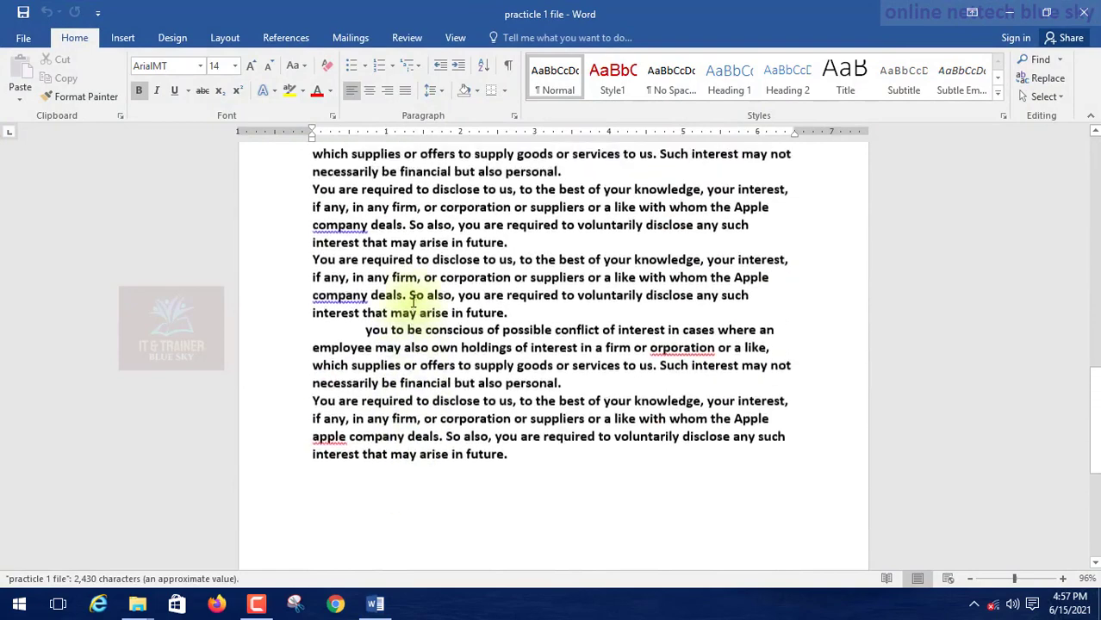
pyautogui.scroll(5, 405, 295)
pyautogui.scroll(1, 401, 290)
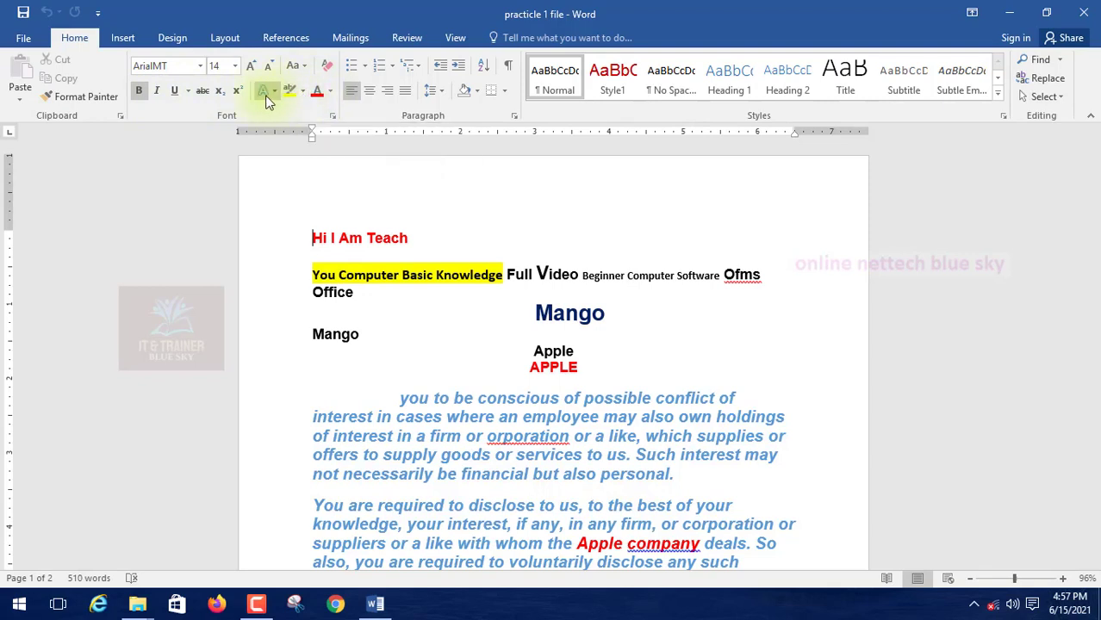
pyautogui.click(272, 92)
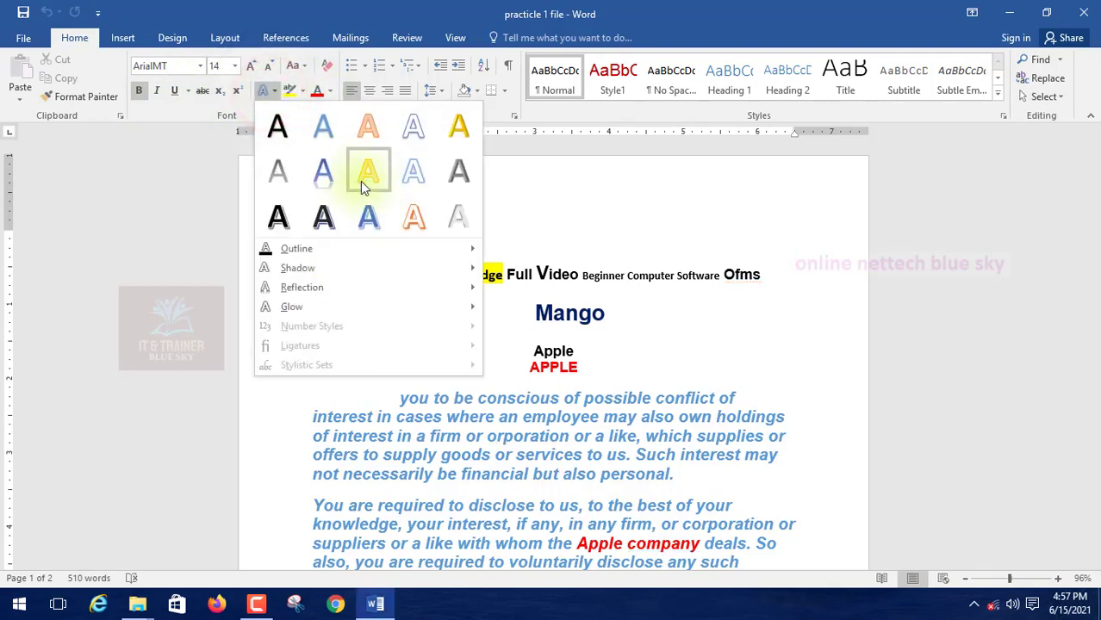
pyautogui.click(509, 222)
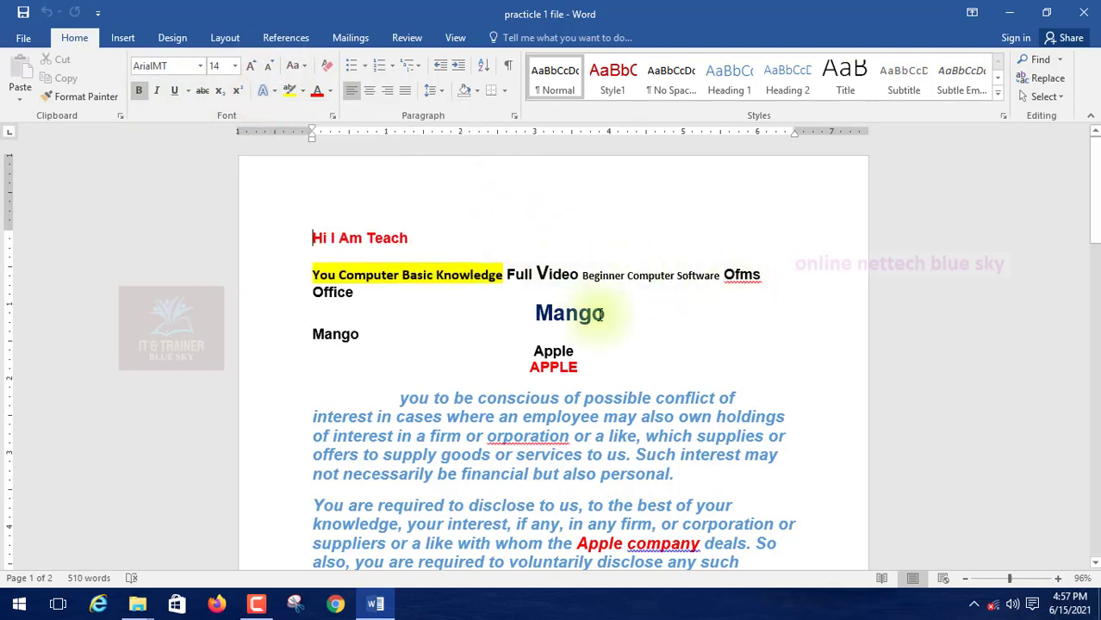
pyautogui.moveTo(608, 316); pyautogui.dragTo(523, 315)
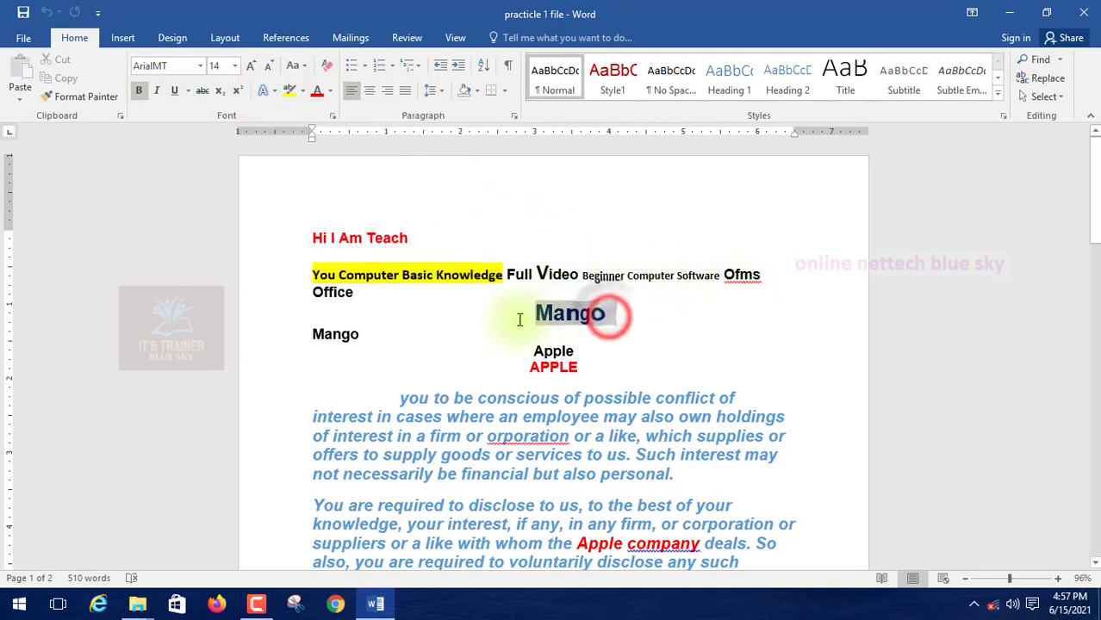
pyautogui.click(272, 95)
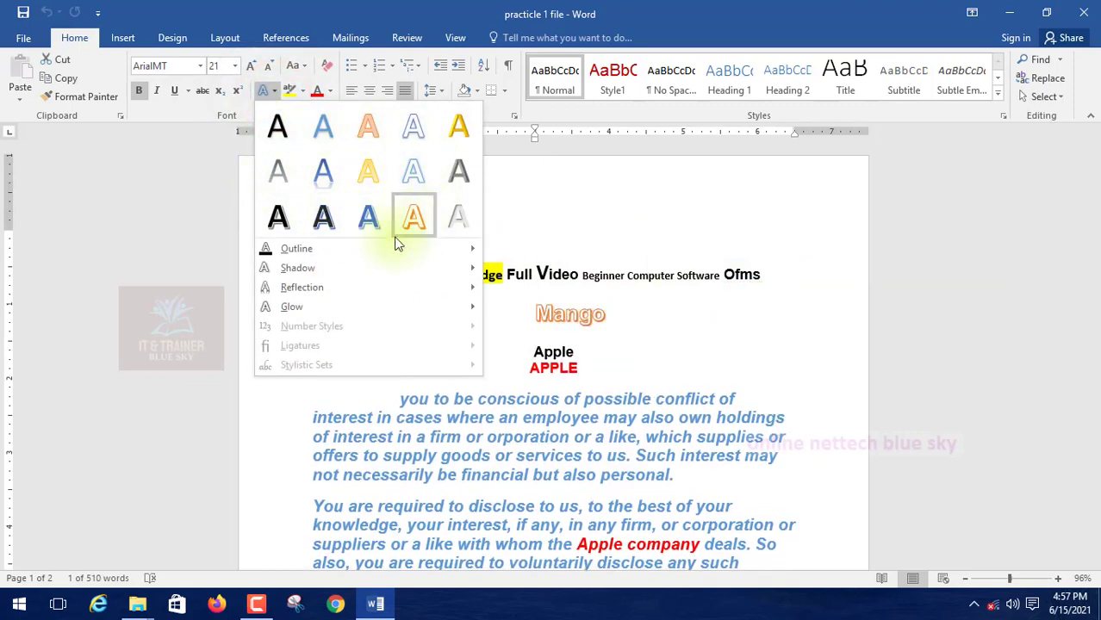
pyautogui.click(530, 192)
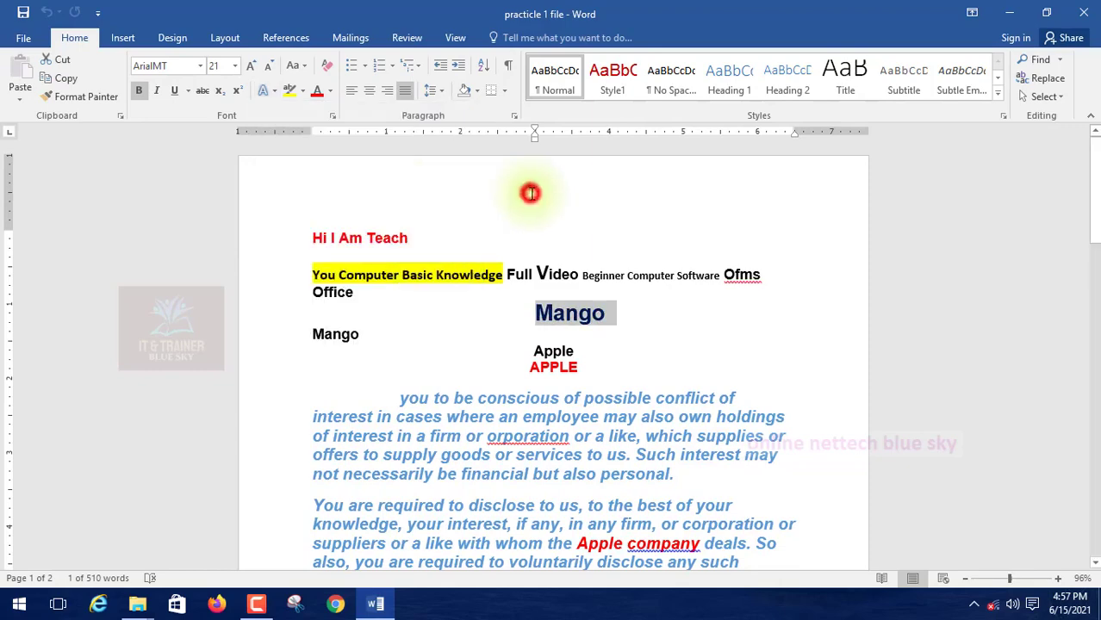
pyautogui.click(191, 216)
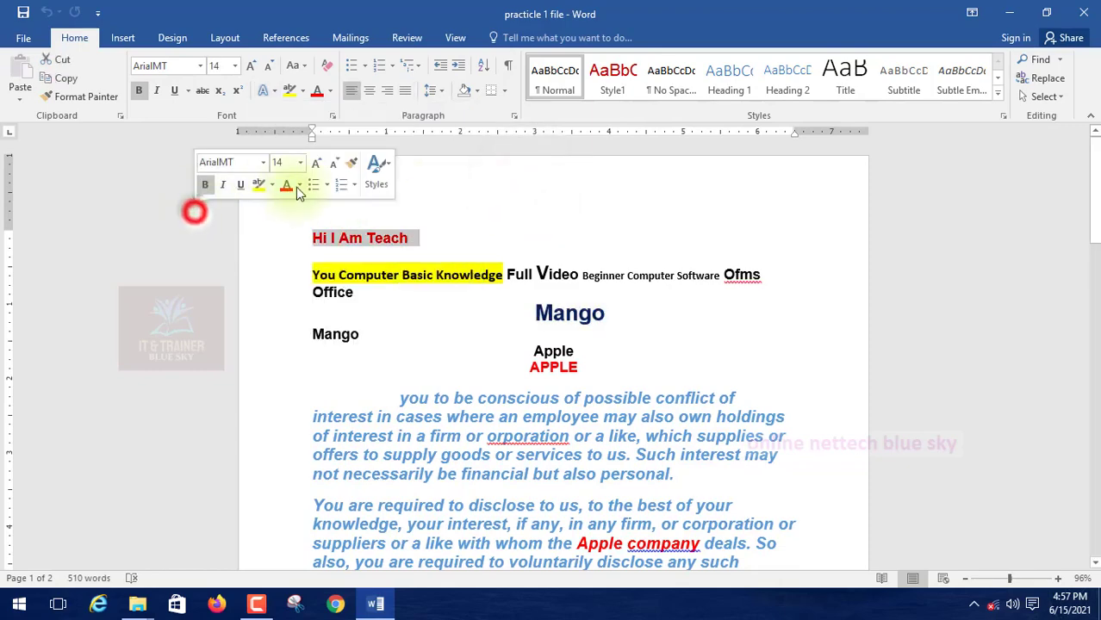
pyautogui.click(882, 196)
pyautogui.scroll(-2, 465, 250)
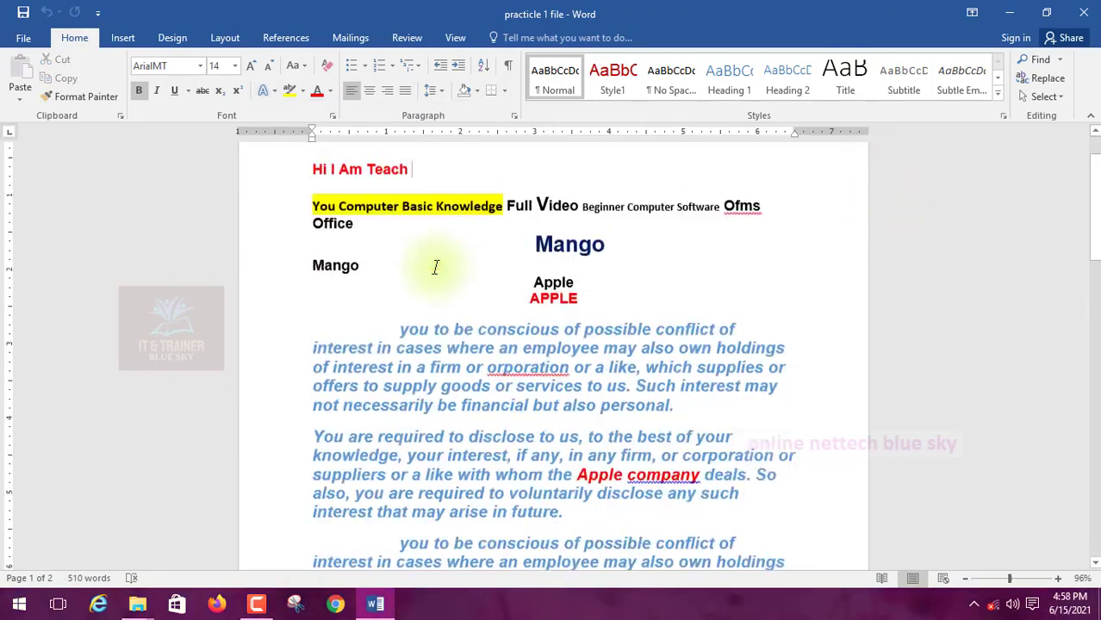
pyautogui.scroll(-3, 435, 266)
pyautogui.scroll(-3, 428, 294)
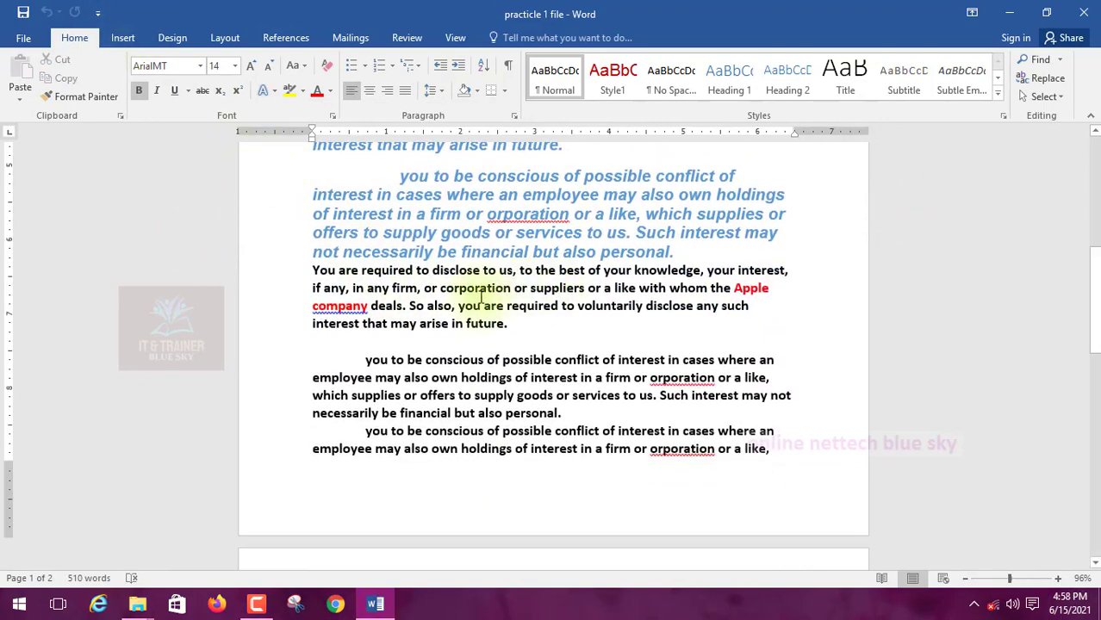
pyautogui.scroll(-1, 460, 222)
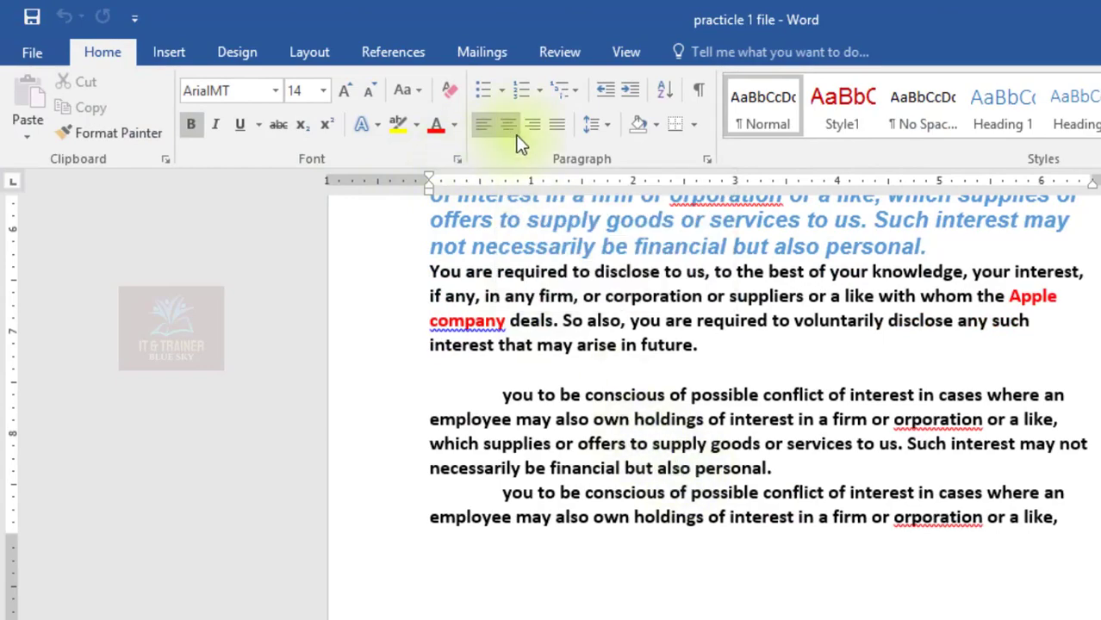
pyautogui.scroll(-3, 571, 452)
pyautogui.hotkey('ctrl', 'z')
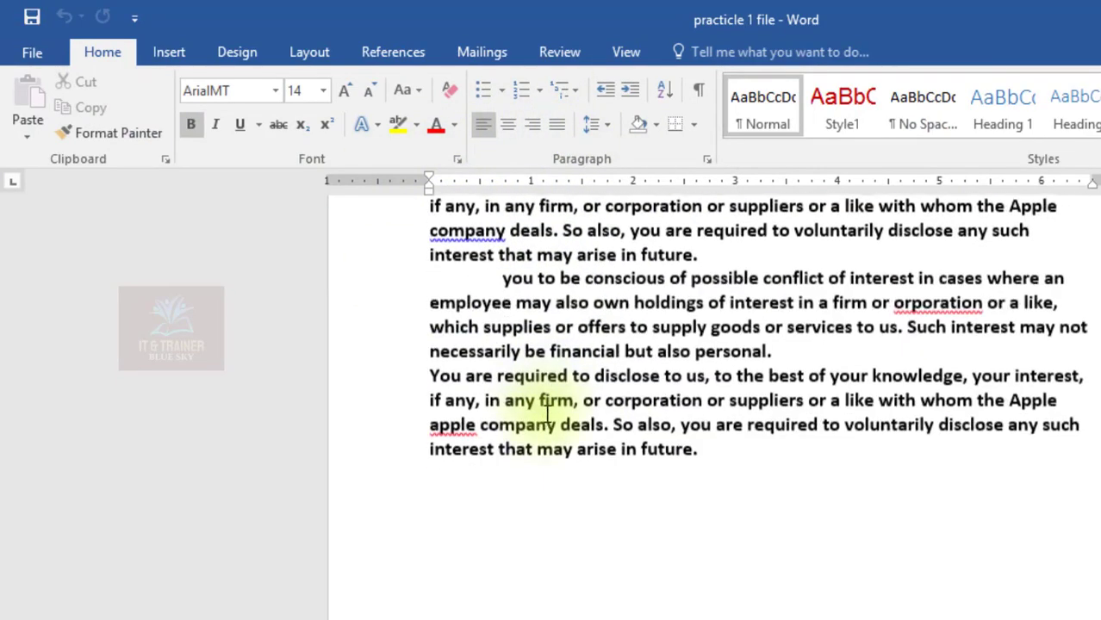
pyautogui.hotkey('ctrl', 'y')
pyautogui.hotkey('ctrl', 'y')
pyautogui.hotkey('ctrl', 'y')
pyautogui.hotkey('ctrl', 'y')
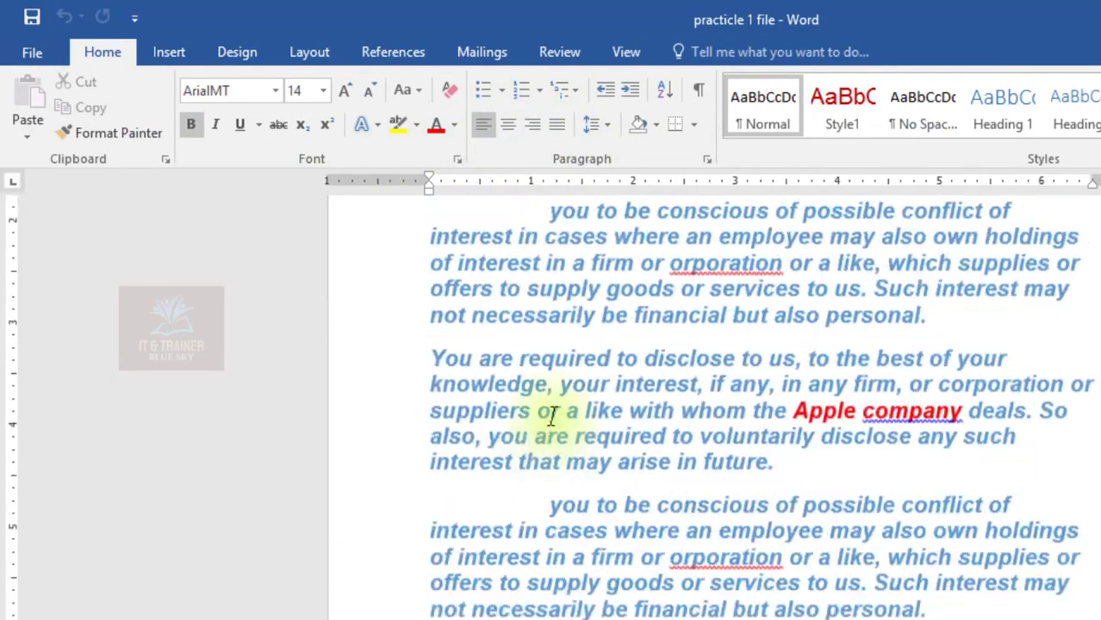
pyautogui.scroll(5, 552, 415)
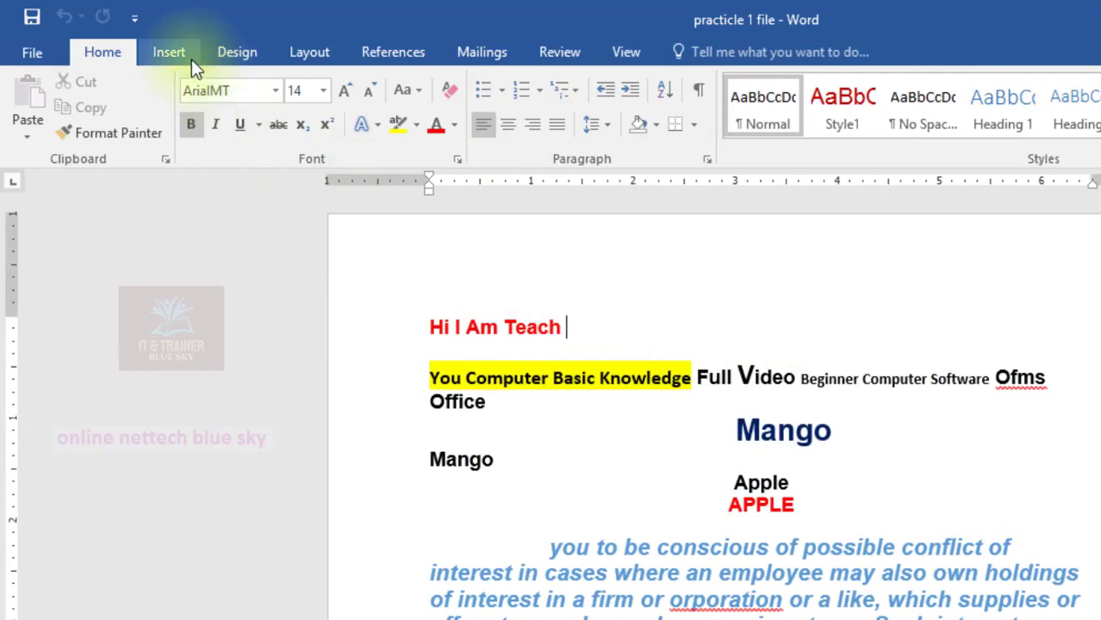
# Show the Insert ribbon and scroll through the two-page document and back to the top
pyautogui.click(169, 53)
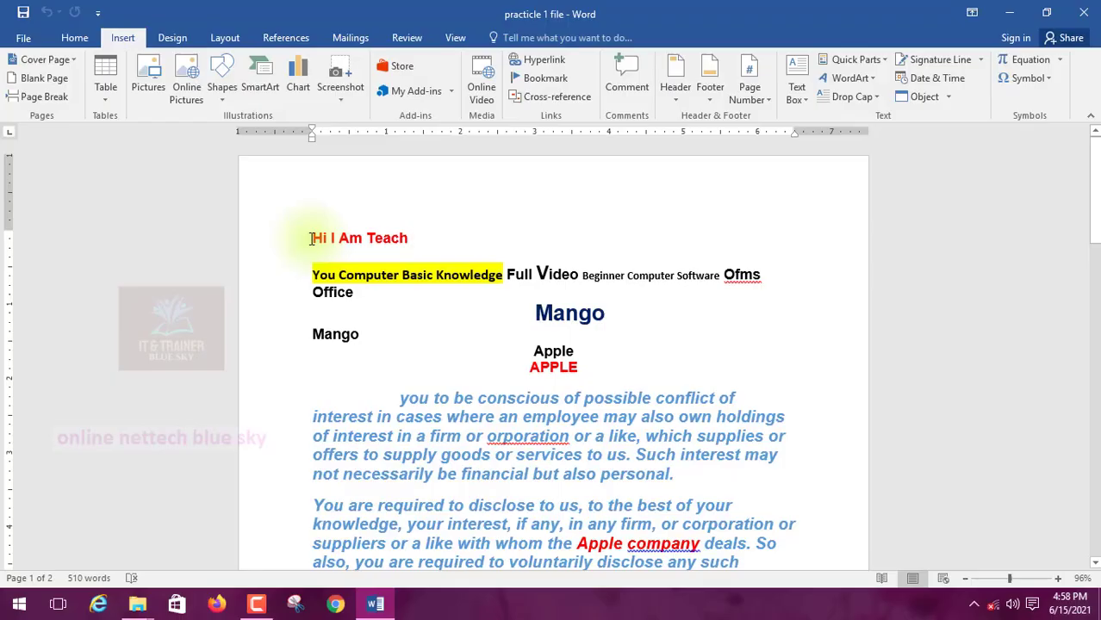
pyautogui.scroll(-5, 381, 241)
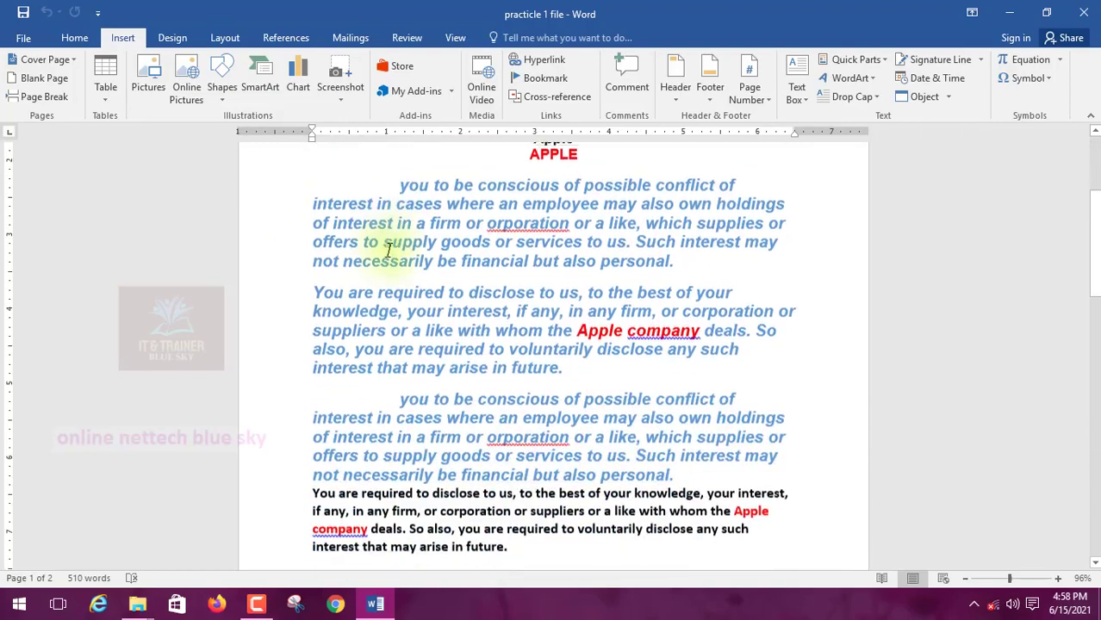
pyautogui.scroll(-4, 383, 253)
pyautogui.scroll(-8, 382, 253)
pyautogui.scroll(-1, 381, 248)
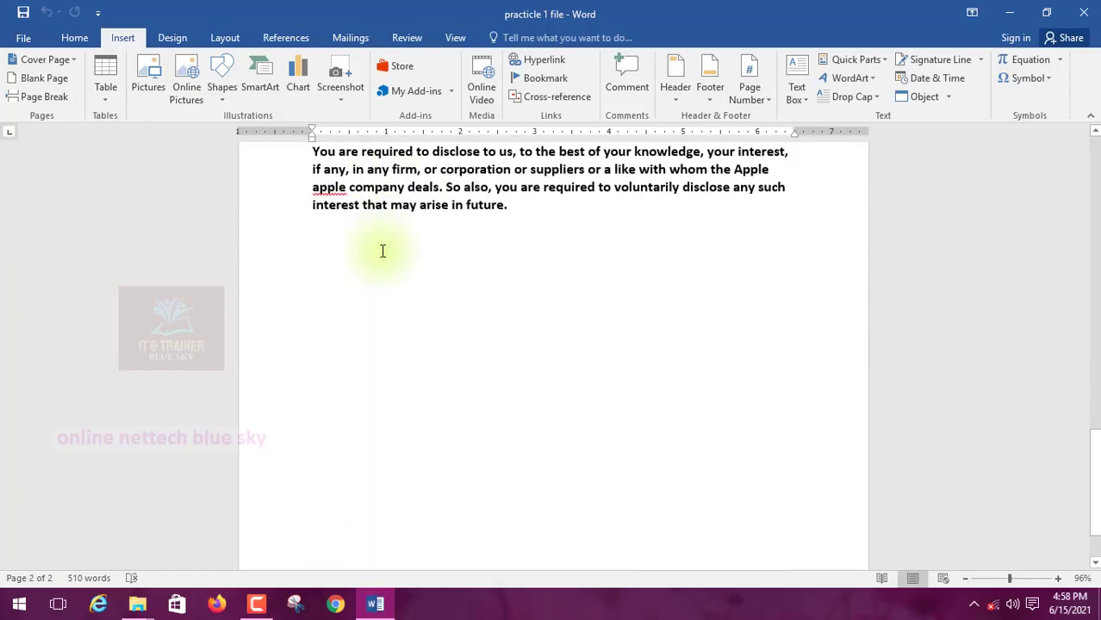
pyautogui.scroll(-2, 381, 248)
pyautogui.scroll(5, 381, 248)
pyautogui.scroll(4, 381, 248)
pyautogui.scroll(4, 381, 248)
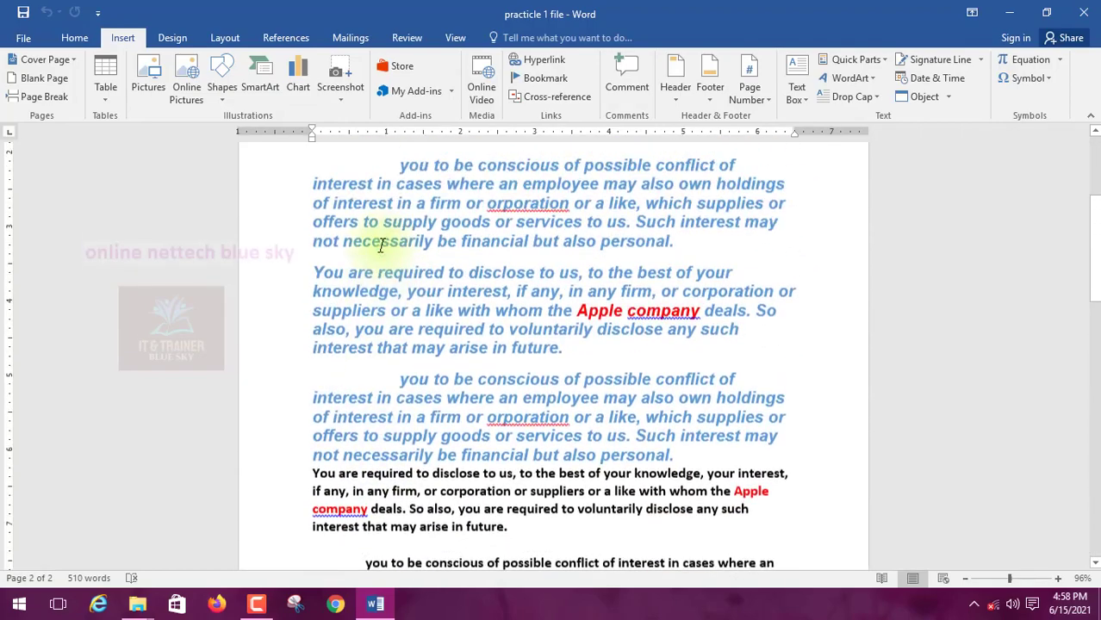
pyautogui.scroll(4, 369, 238)
pyautogui.scroll(3, 369, 239)
pyautogui.moveTo(314, 195); pyautogui.dragTo(570, 617)
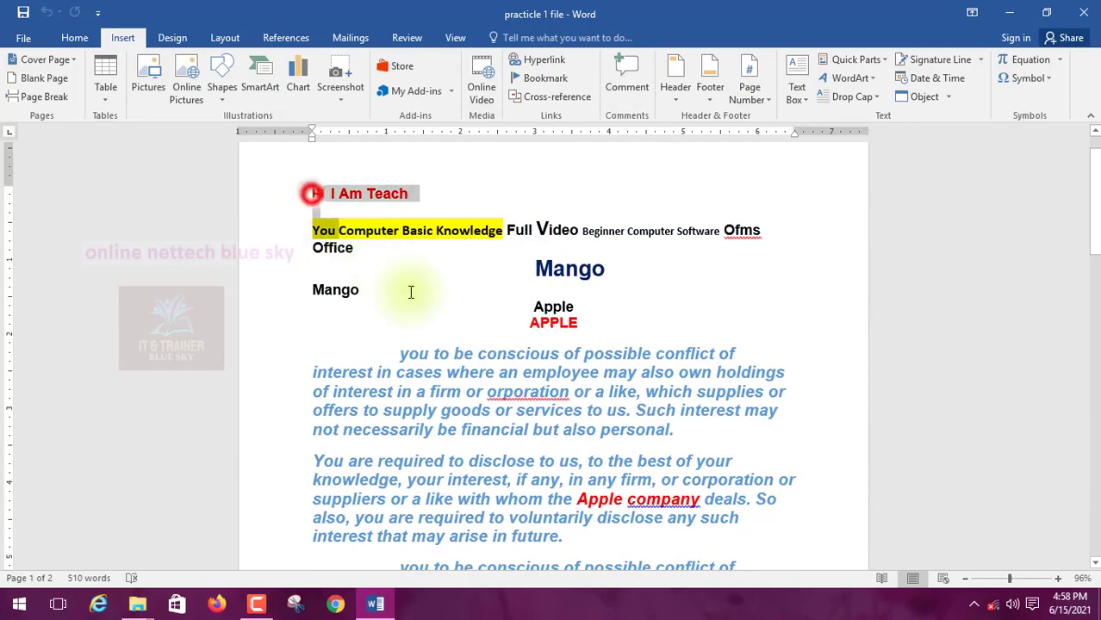
pyautogui.scroll(-3, 201, 295)
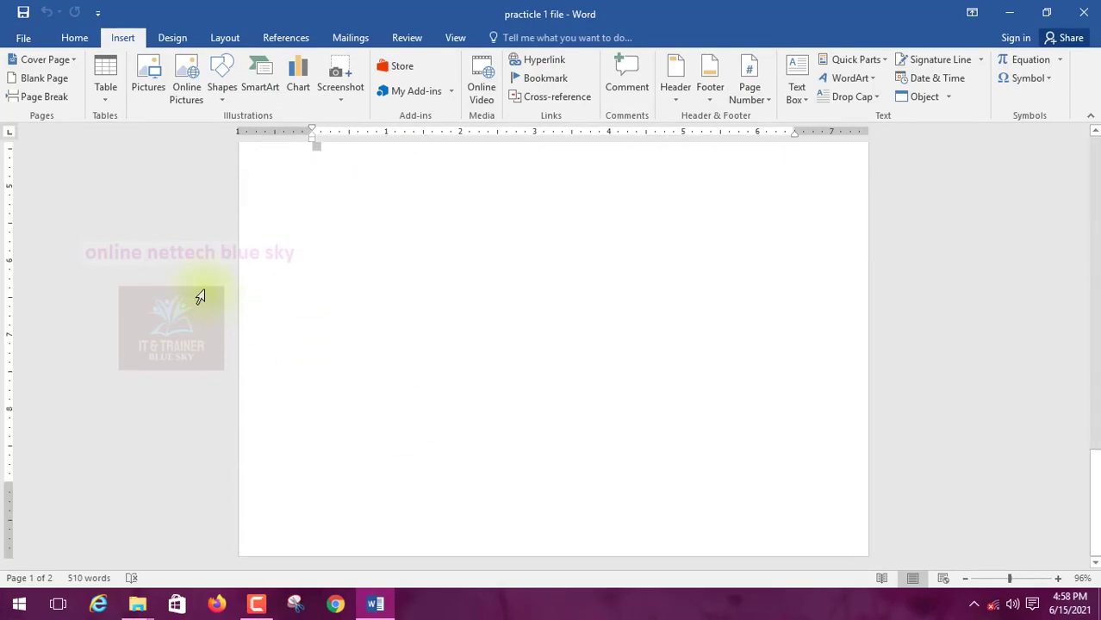
pyautogui.scroll(3, 274, 276)
pyautogui.scroll(5, 275, 276)
pyautogui.scroll(5, 292, 274)
pyautogui.scroll(3, 291, 274)
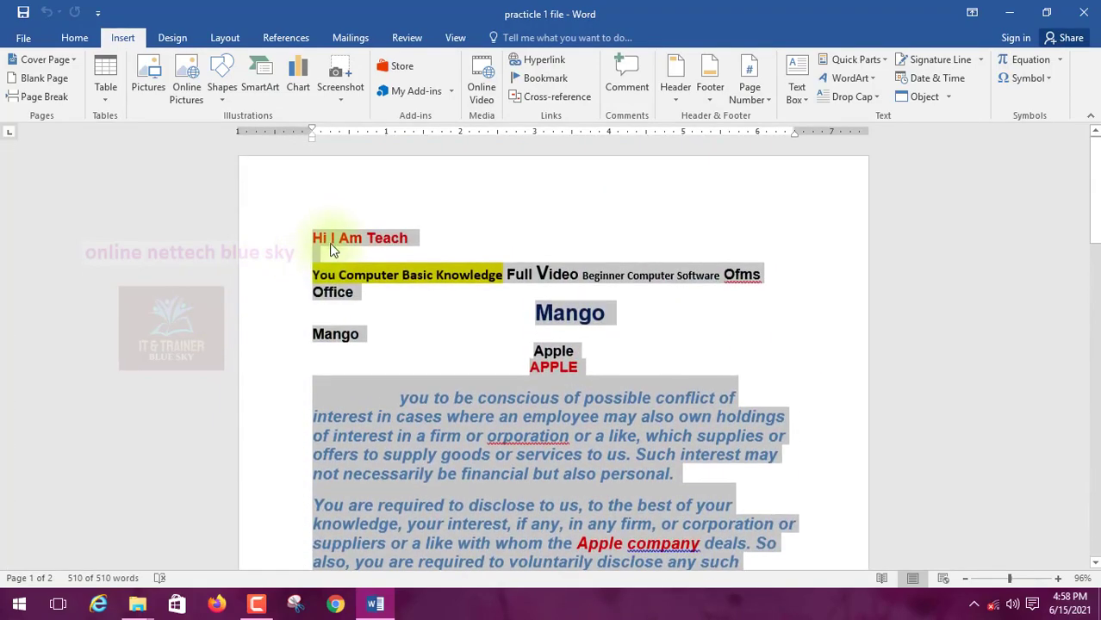
pyautogui.click(331, 239)
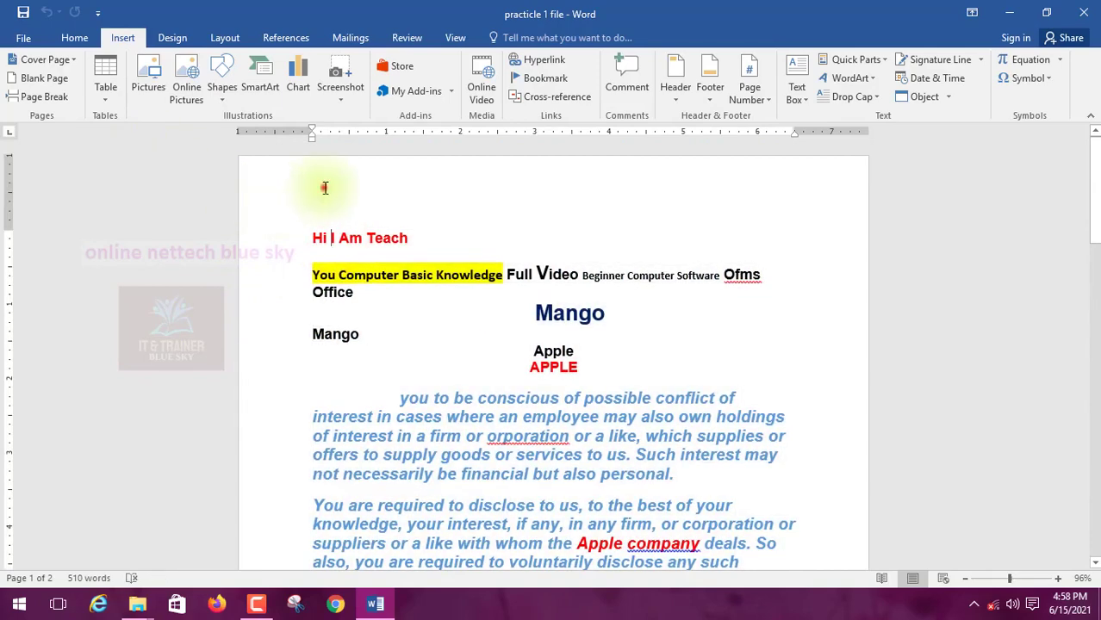
pyautogui.moveTo(318, 184); pyautogui.dragTo(317, 249)
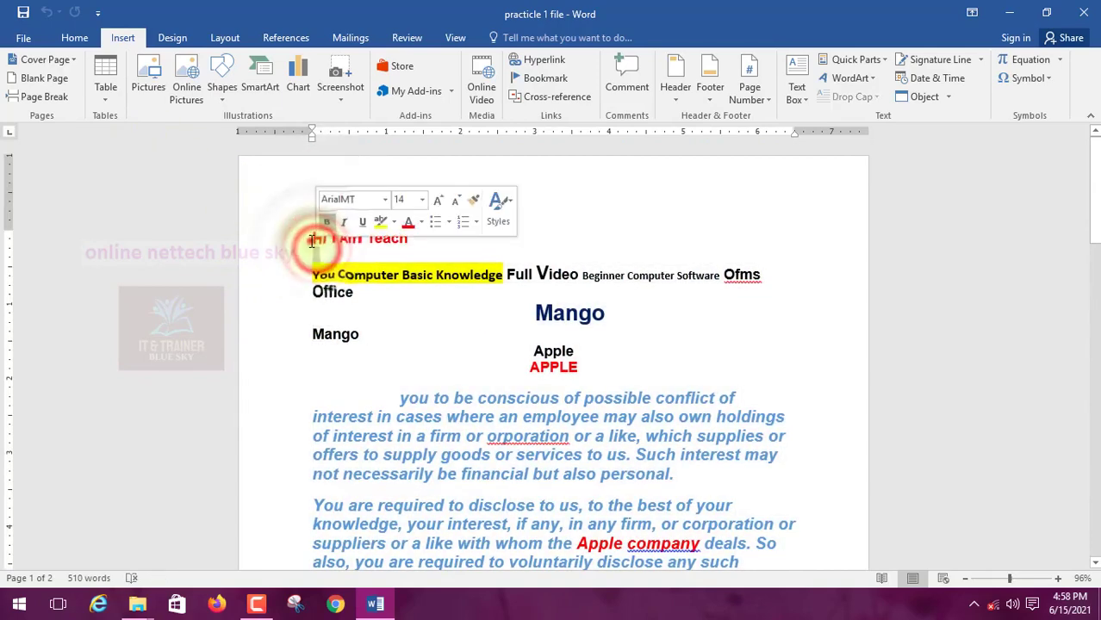
pyautogui.click(309, 240)
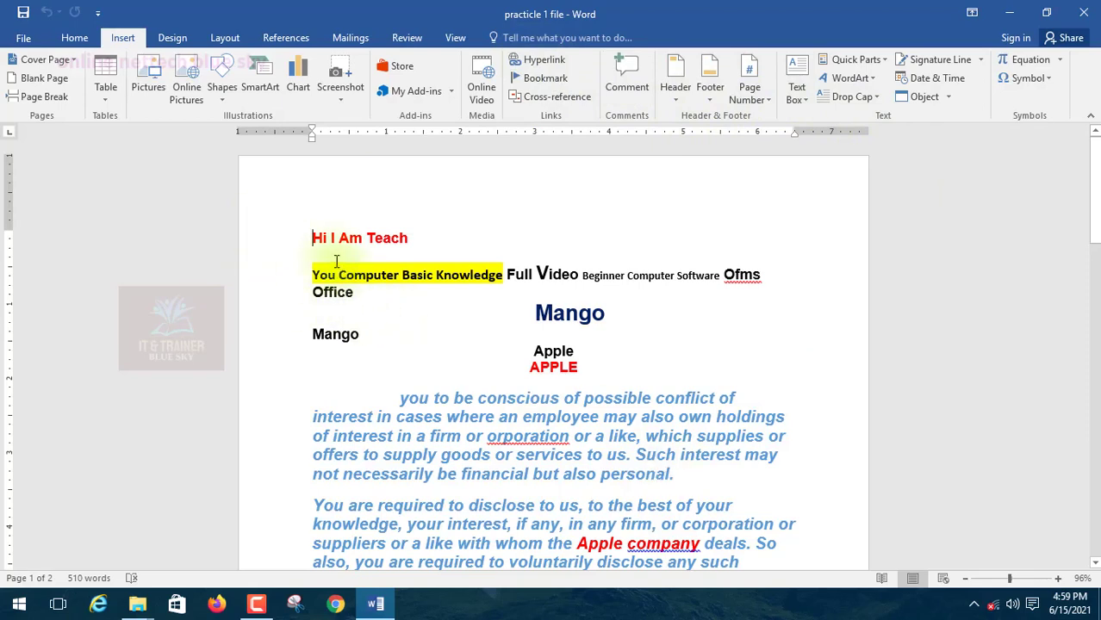
pyautogui.moveTo(314, 237)
pyautogui.mouseDown()
pyautogui.moveTo(413, 239)
pyautogui.moveTo(331, 239)
pyautogui.mouseUp()
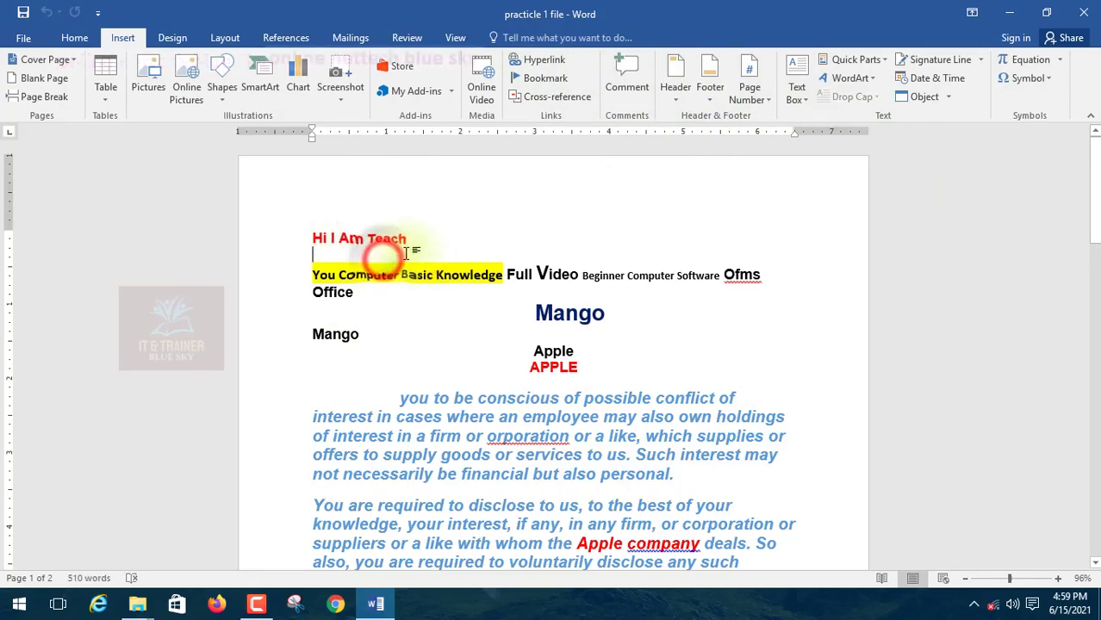
pyautogui.click(505, 275)
pyautogui.scroll(-2, 327, 343)
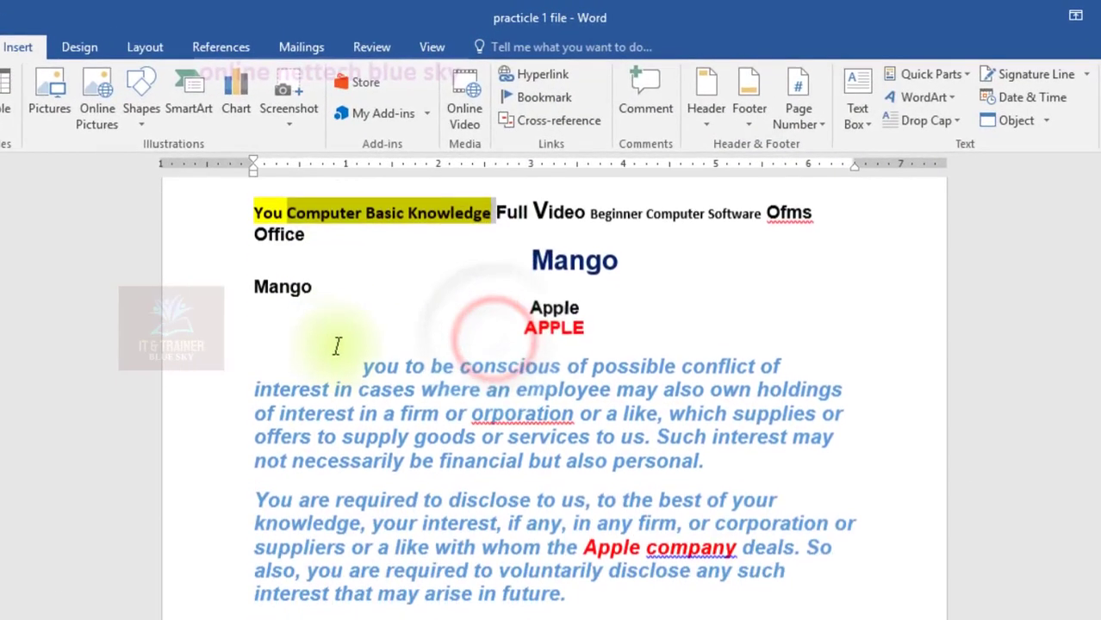
pyautogui.moveTo(639, 266); pyautogui.dragTo(533, 255)
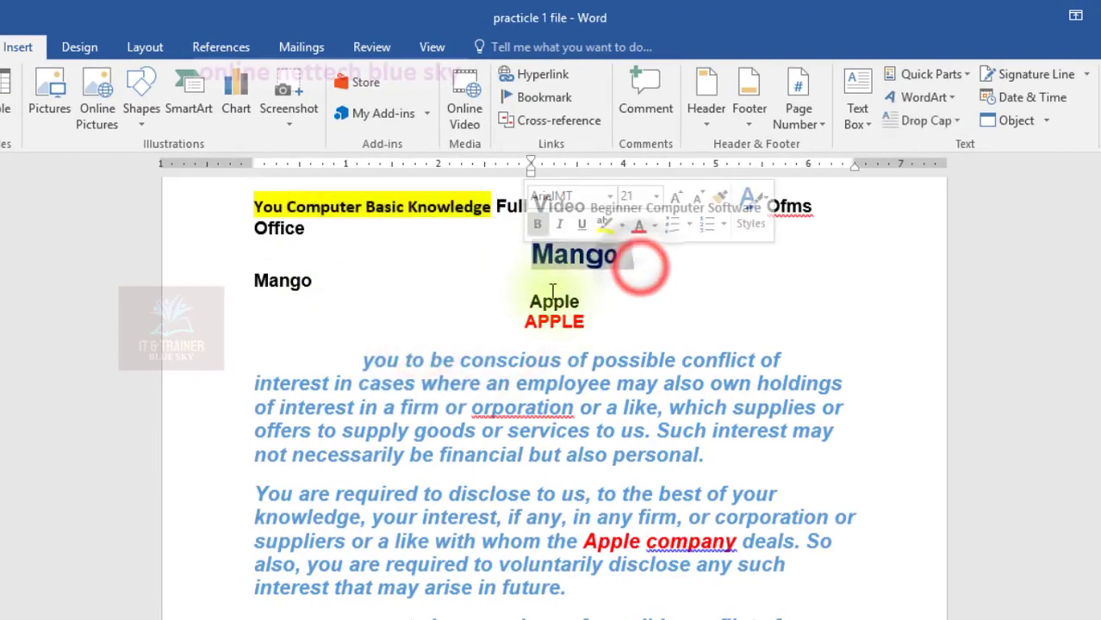
pyautogui.moveTo(579, 303); pyautogui.dragTo(527, 304)
pyautogui.scroll(-1, 372, 370)
pyautogui.scroll(-1, 372, 371)
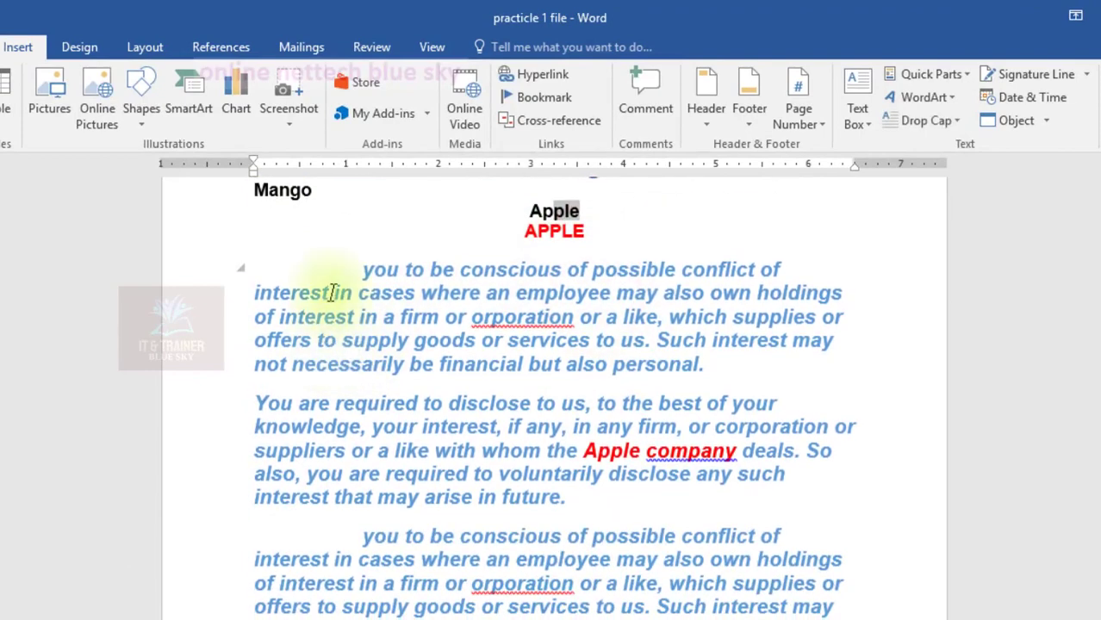
pyautogui.moveTo(278, 293); pyautogui.dragTo(398, 401)
pyautogui.click(381, 401)
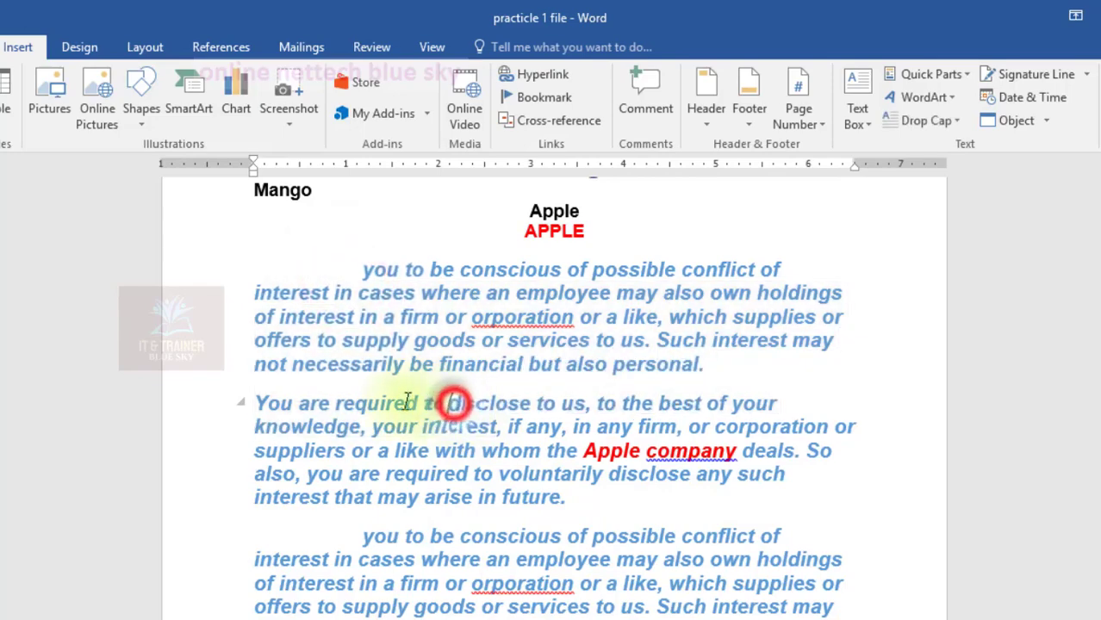
pyautogui.scroll(-1, 331, 353)
pyautogui.scroll(-3, 330, 354)
pyautogui.scroll(5, 259, 336)
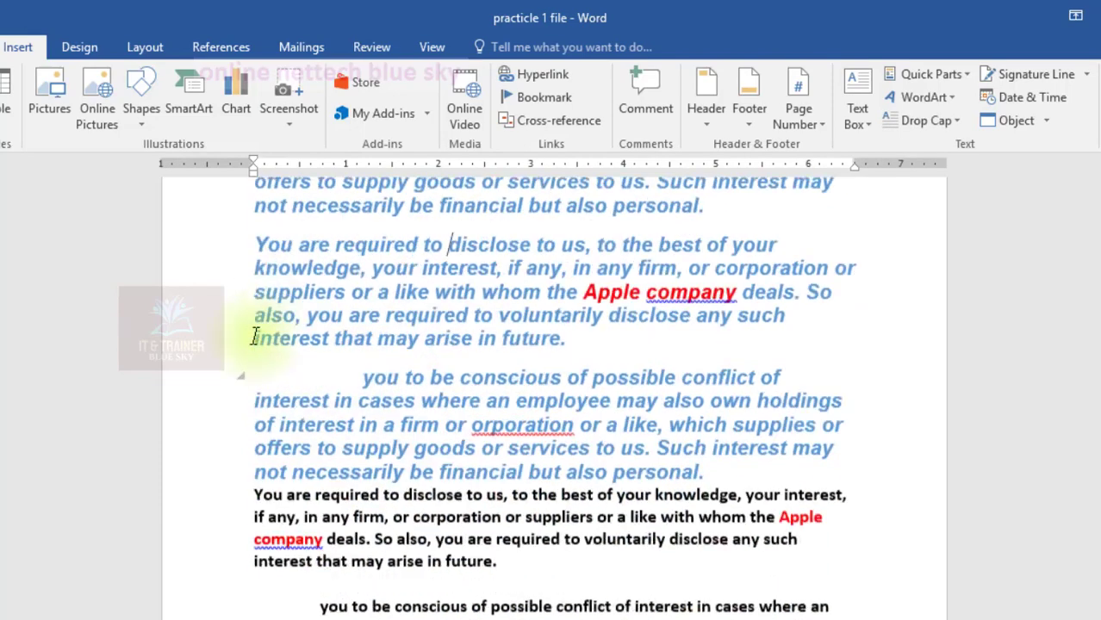
pyautogui.scroll(5, 250, 327)
pyautogui.scroll(3, 233, 310)
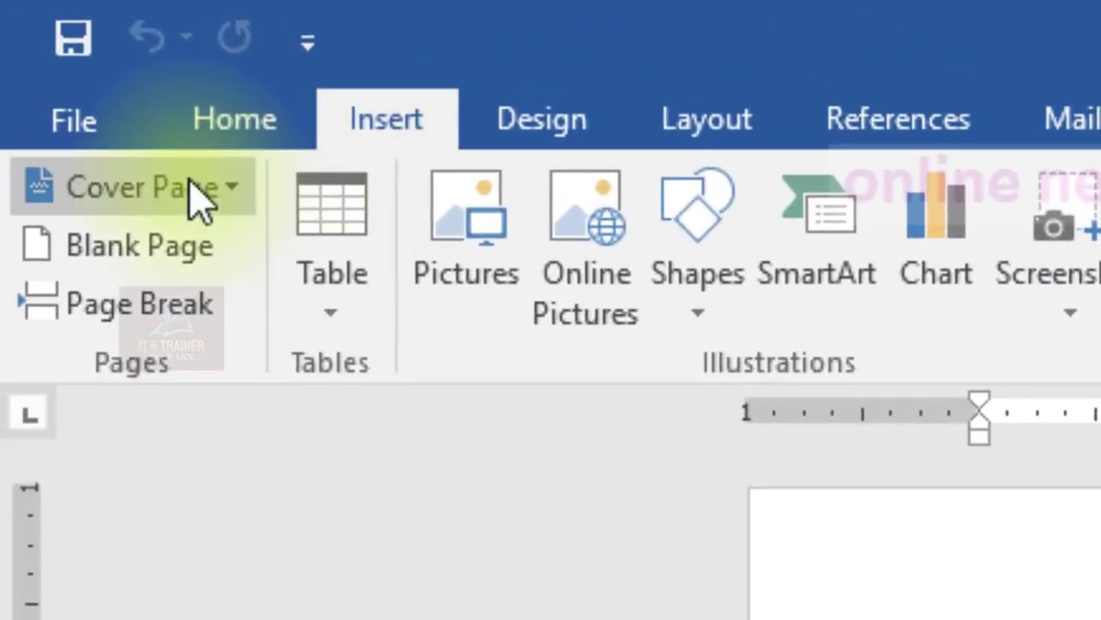
# Open the Built-in Cover Page gallery, showing designs like Austin, Banded and Facet
pyautogui.click(217, 189)
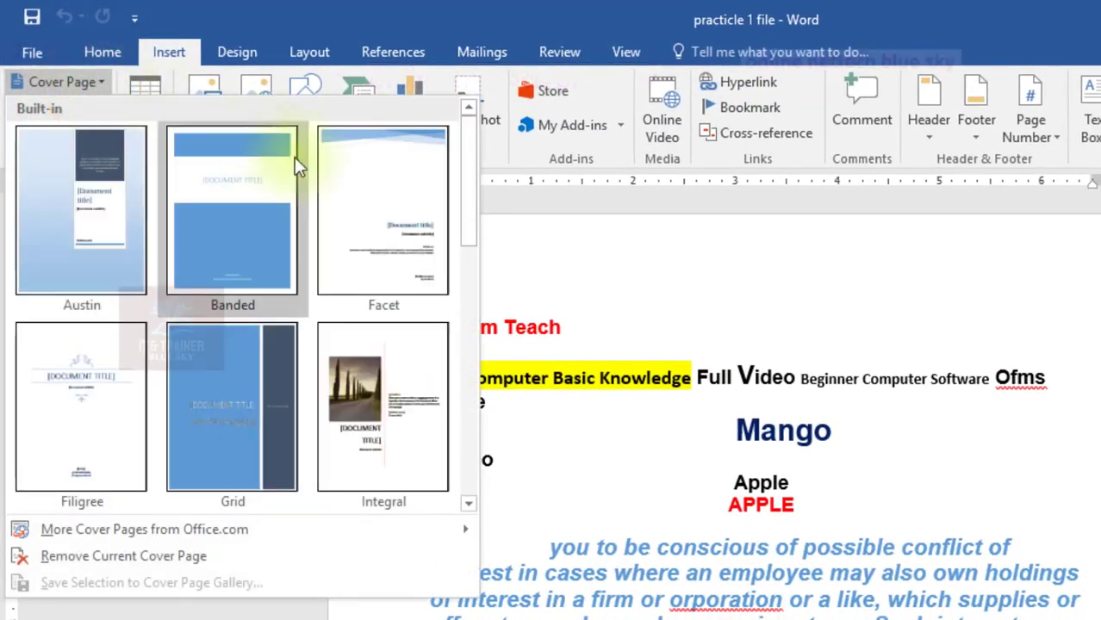
pyautogui.click(616, 247)
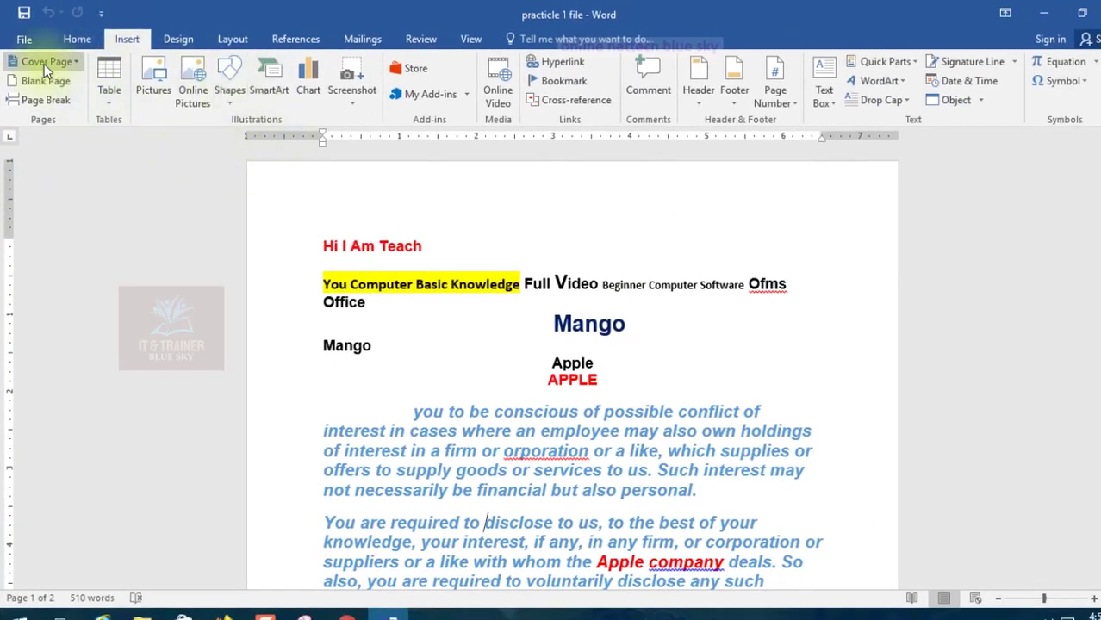
pyautogui.click(44, 63)
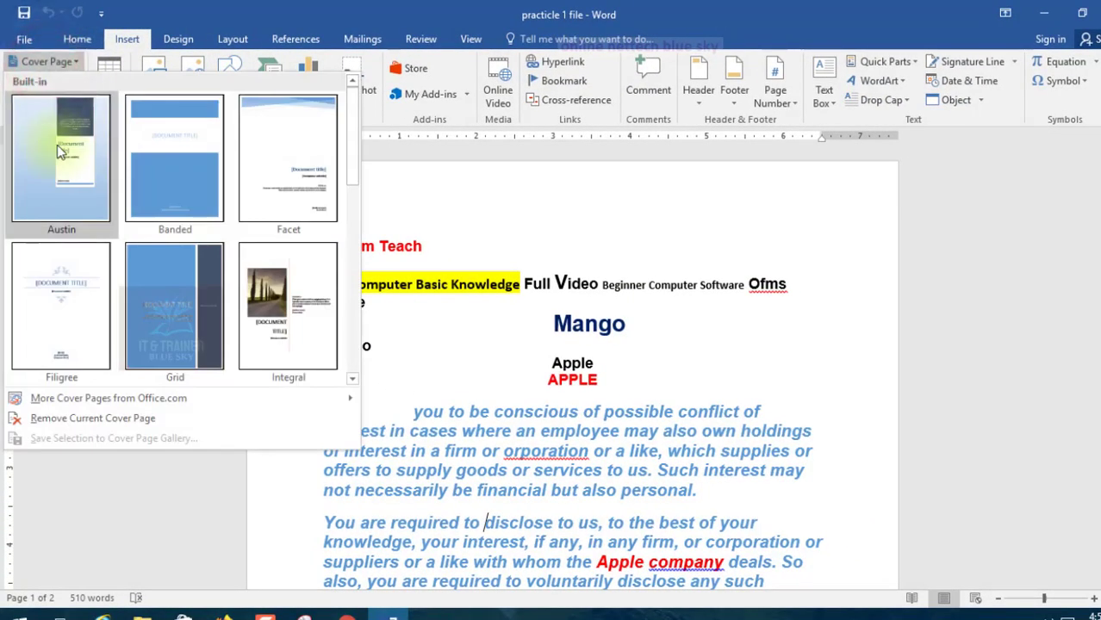
# Insert the Banded cover page and scroll through the result
pyautogui.click(169, 161)
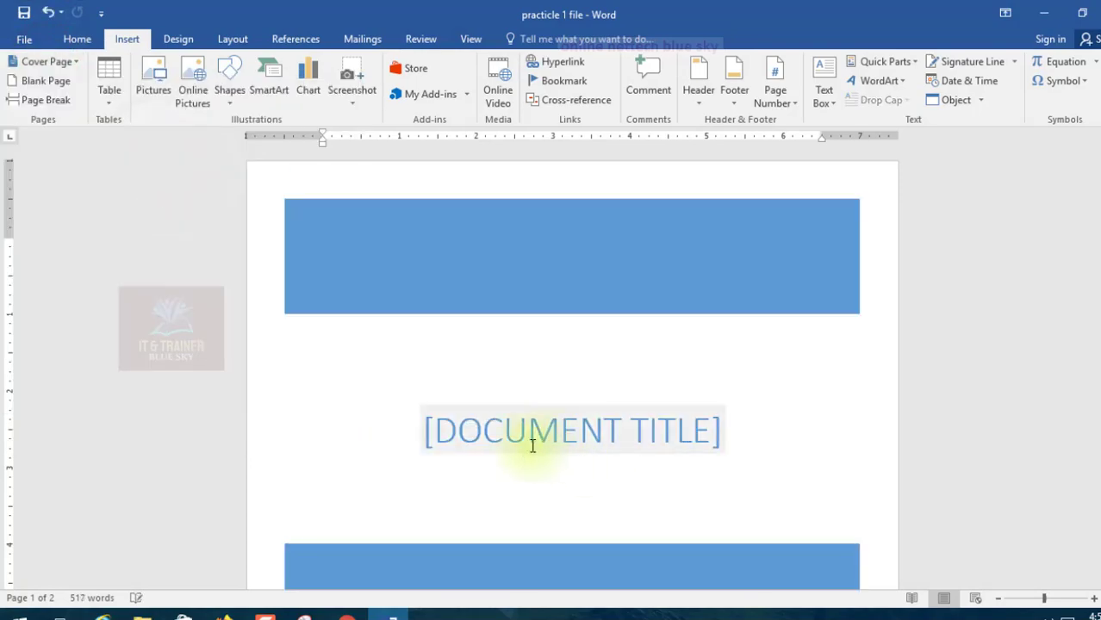
pyautogui.scroll(-5, 532, 438)
pyautogui.scroll(-10, 522, 411)
pyautogui.scroll(-5, 441, 281)
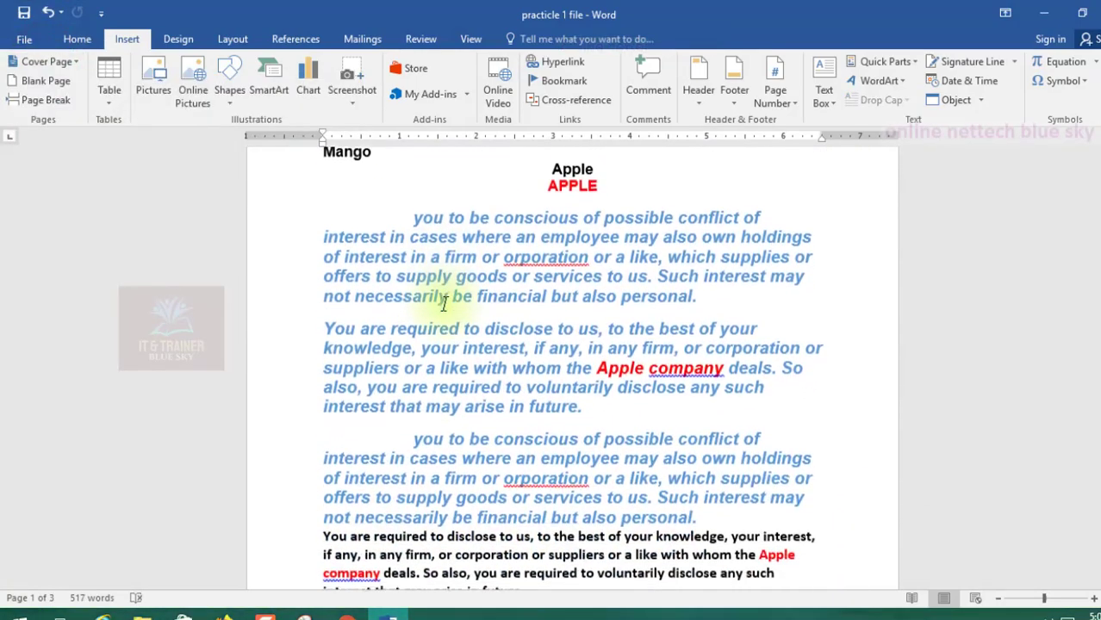
pyautogui.scroll(-5, 442, 289)
pyautogui.scroll(-5, 443, 294)
pyautogui.scroll(-5, 444, 310)
pyautogui.scroll(5, 444, 312)
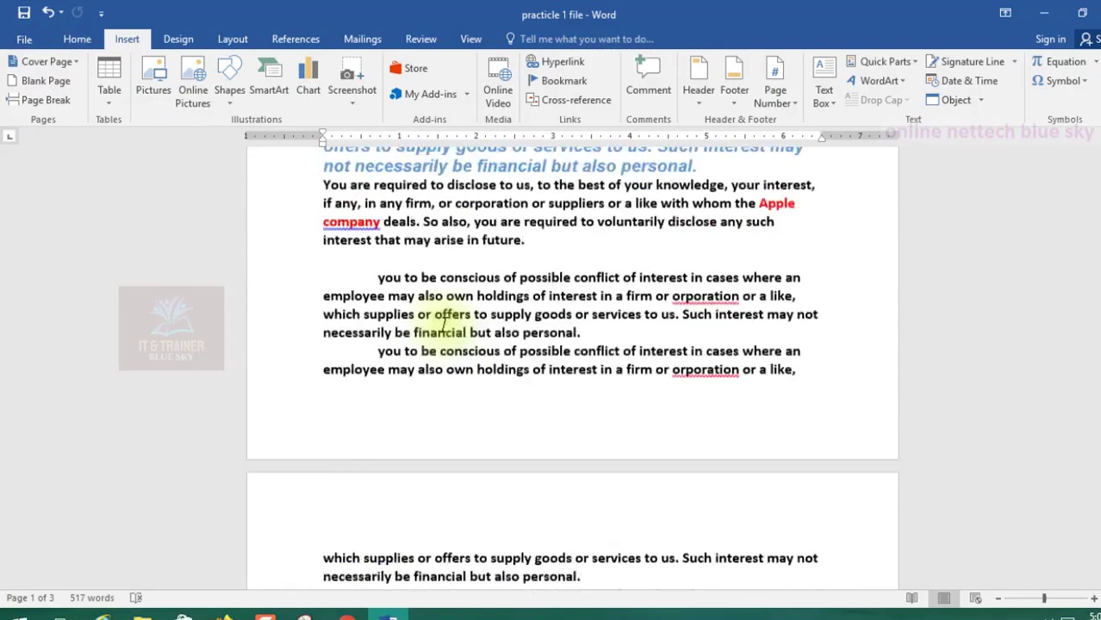
pyautogui.scroll(5, 444, 319)
pyautogui.scroll(5, 443, 326)
pyautogui.scroll(5, 446, 330)
pyautogui.scroll(1, 446, 330)
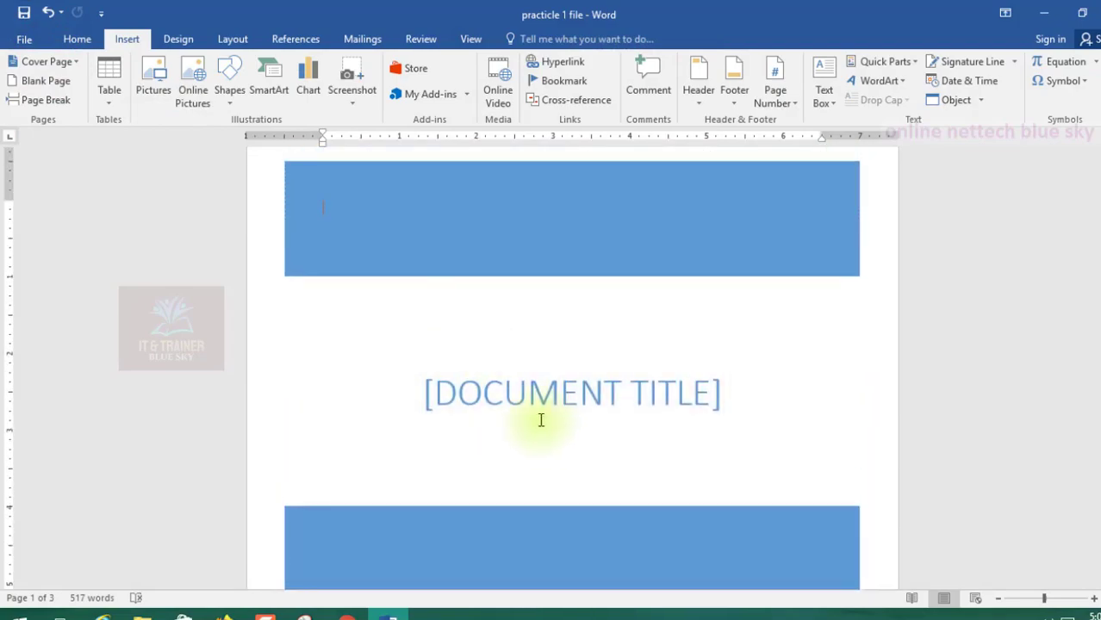
# Replace the cover with the black ViewMaster design
pyautogui.click(50, 62)
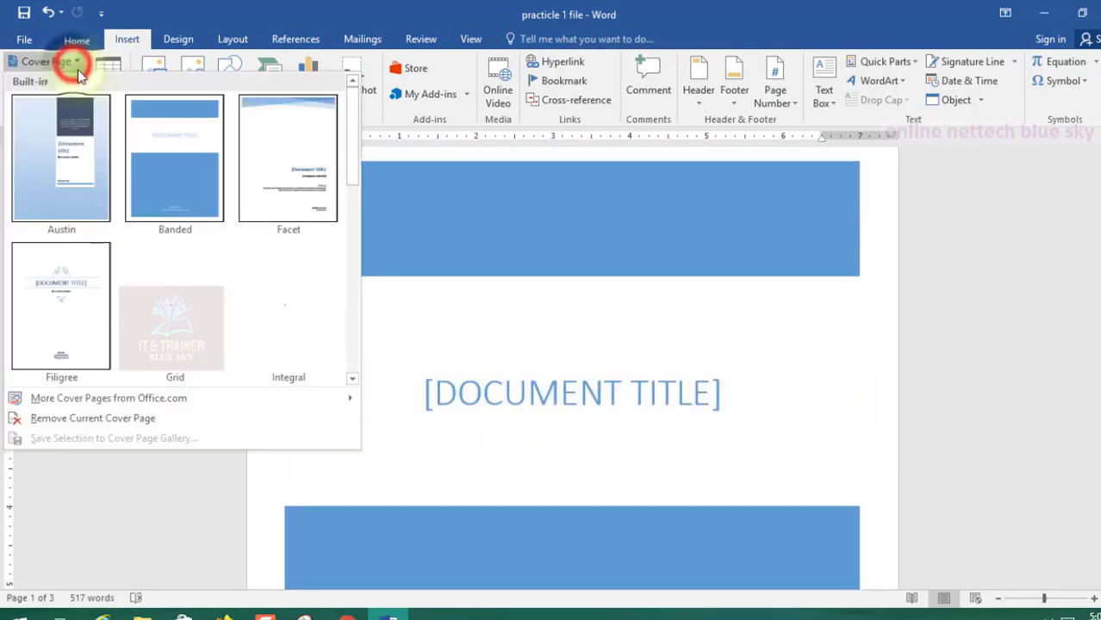
pyautogui.scroll(-4, 241, 219)
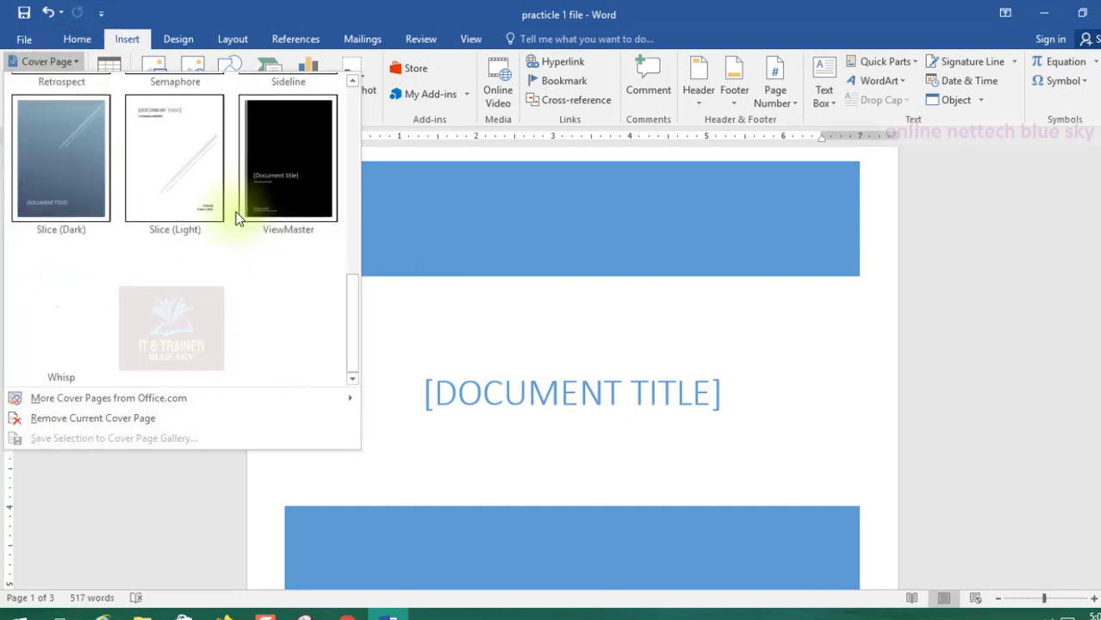
pyautogui.scroll(3, 242, 220)
pyautogui.scroll(-3, 241, 220)
pyautogui.scroll(3, 240, 220)
pyautogui.scroll(1, 240, 218)
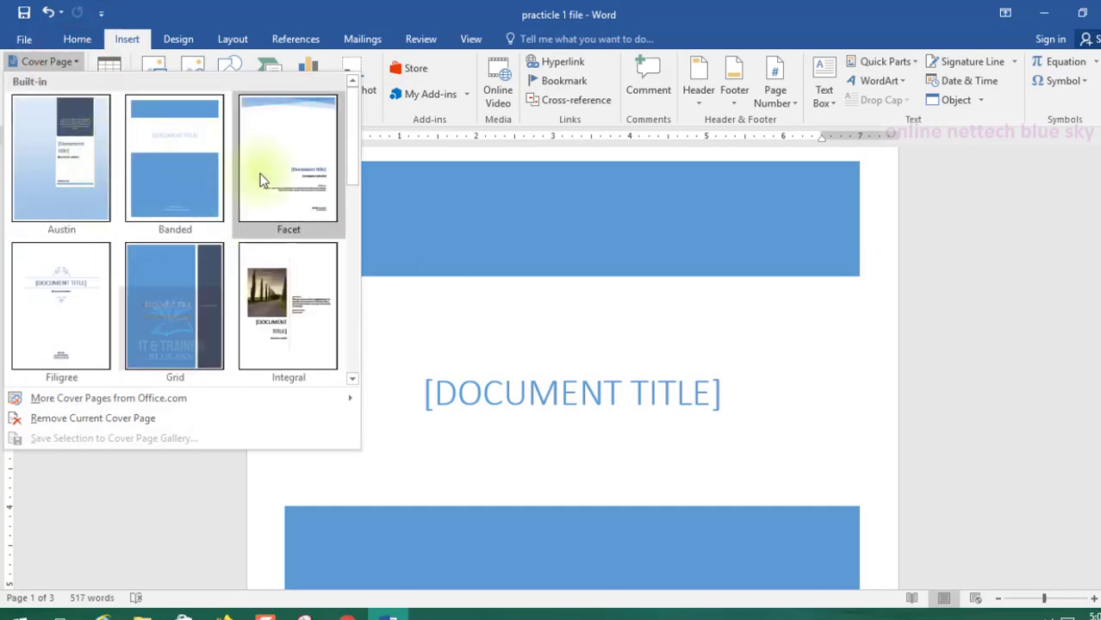
pyautogui.scroll(-4, 91, 277)
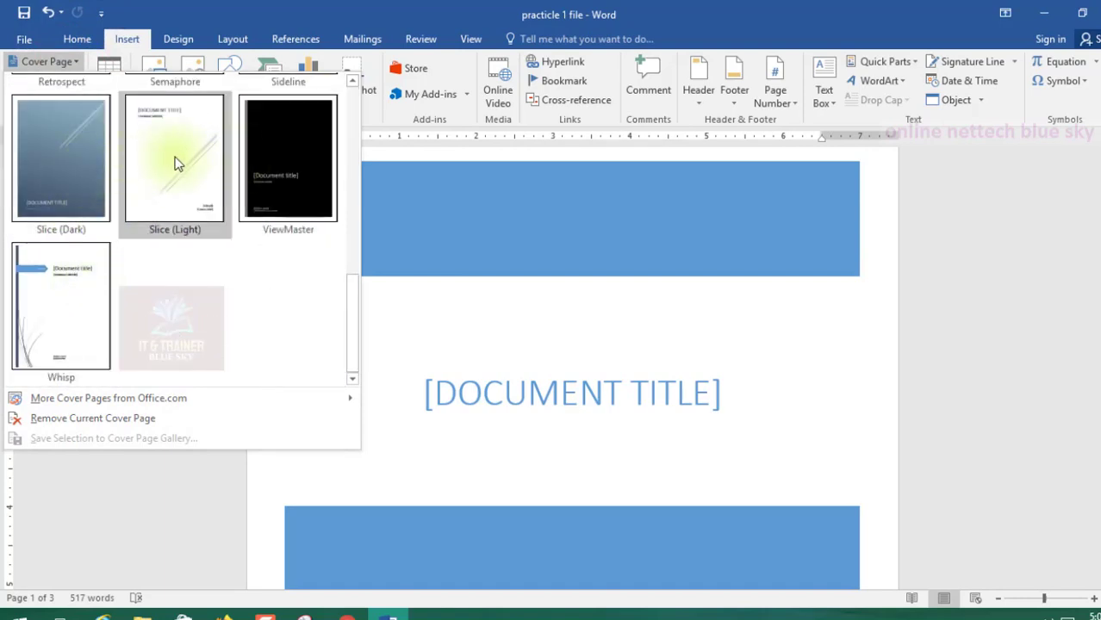
pyautogui.click(277, 186)
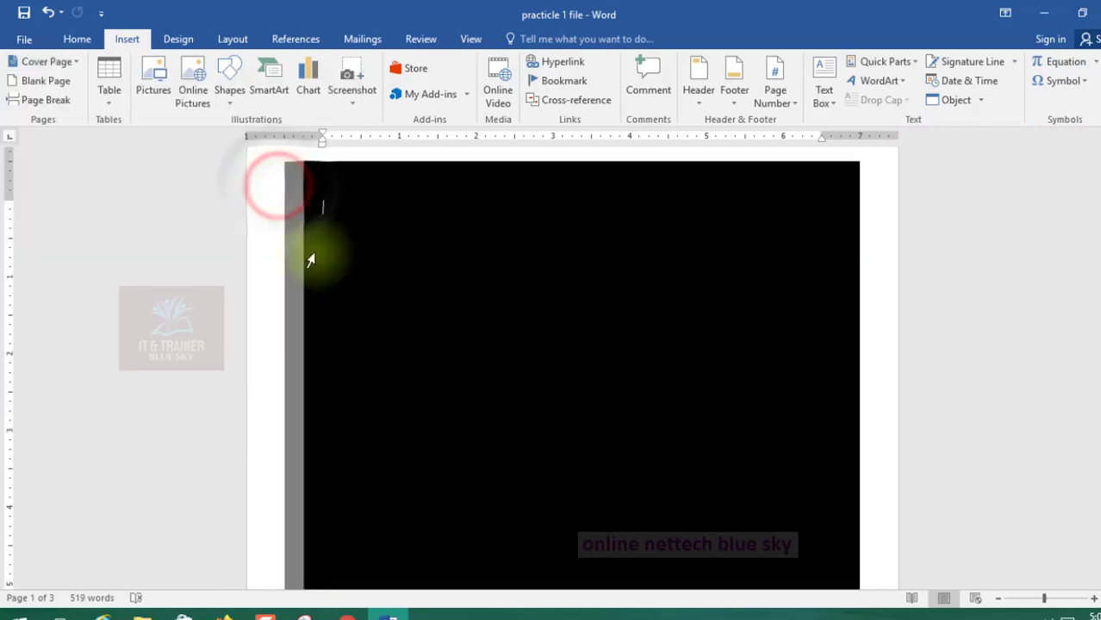
pyautogui.scroll(-3, 383, 276)
pyautogui.scroll(4, 379, 272)
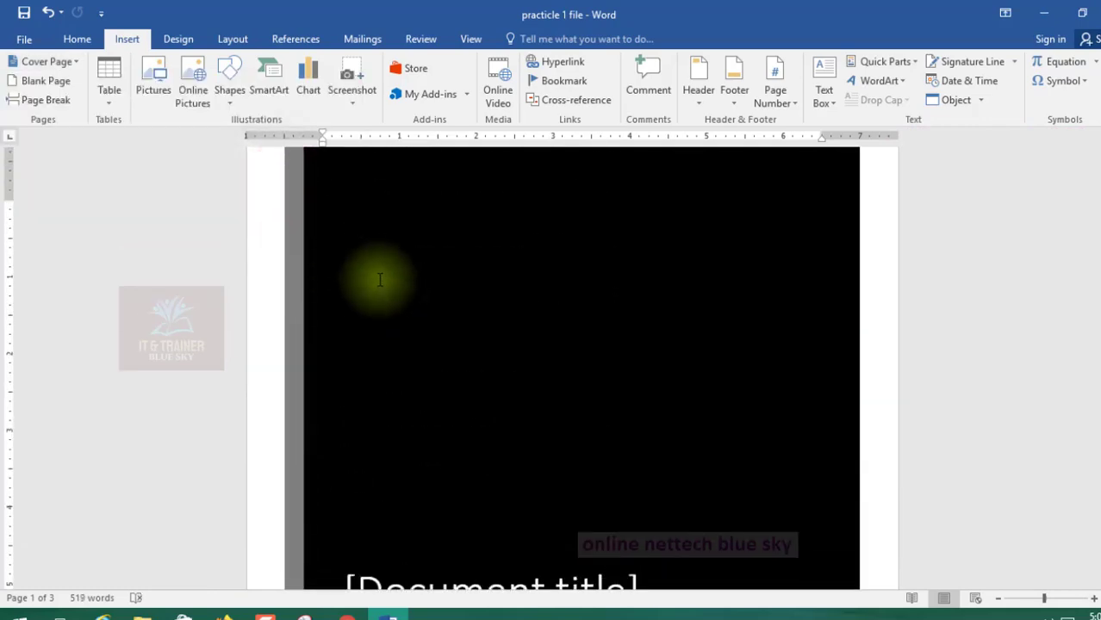
# Swap the cover for the Filigree design, then browse More Cover Pages from Office.com
pyautogui.click(34, 63)
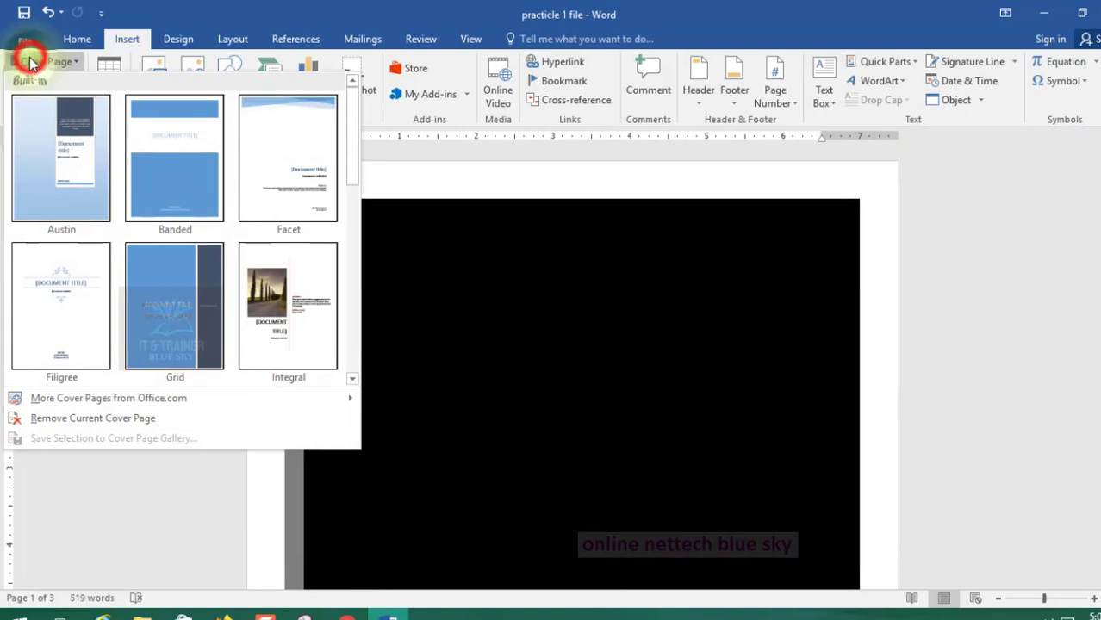
pyautogui.click(97, 309)
pyautogui.scroll(-3, 591, 382)
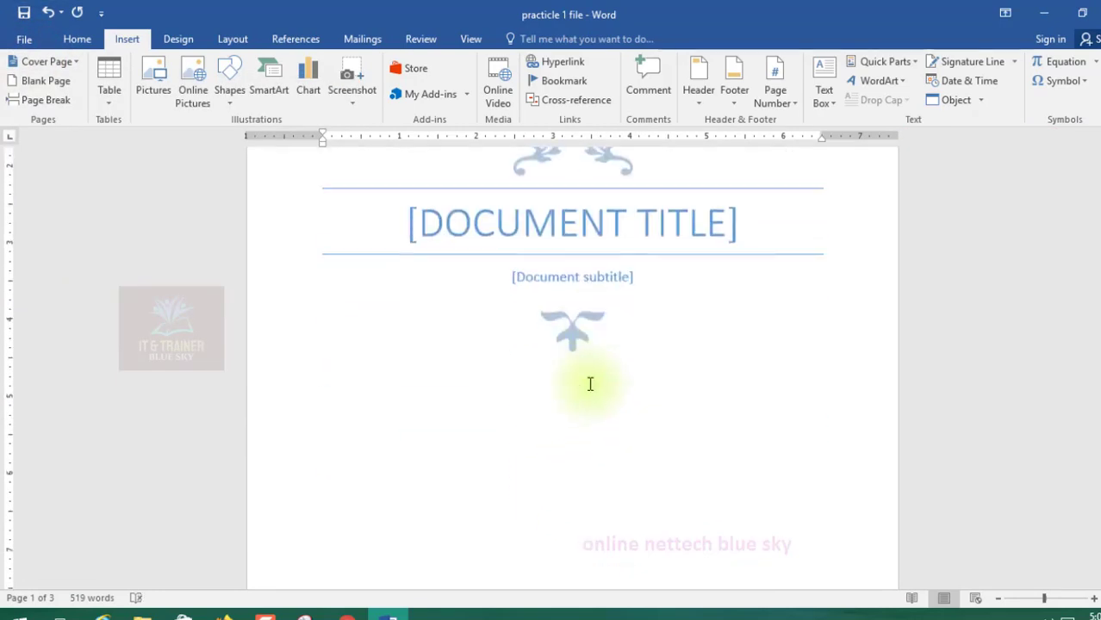
pyautogui.scroll(2, 586, 384)
pyautogui.scroll(2, 578, 370)
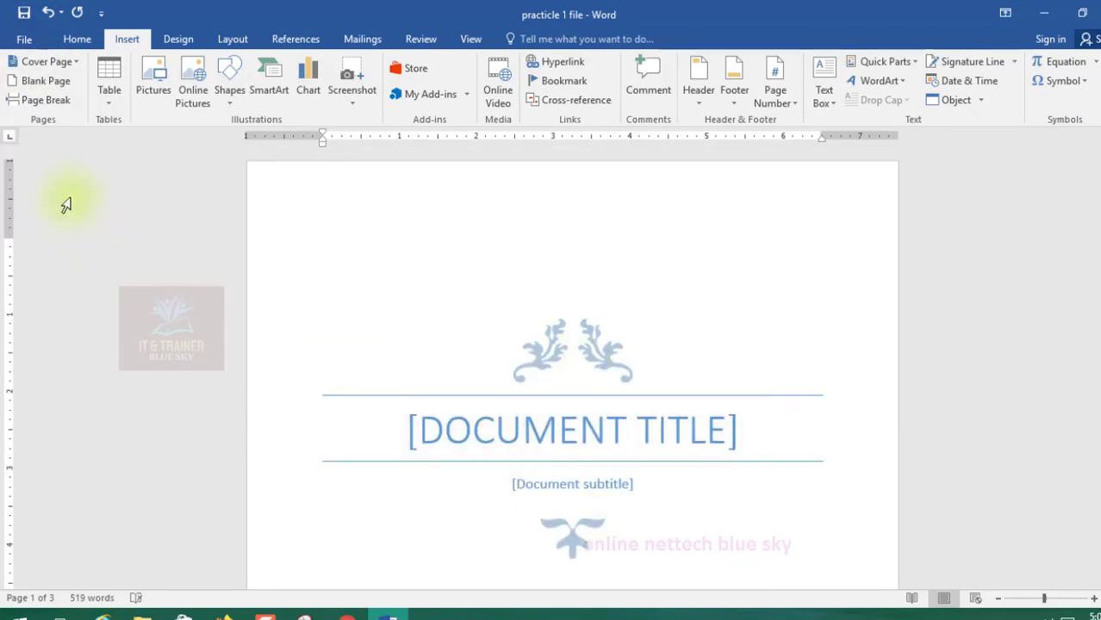
pyautogui.click(43, 65)
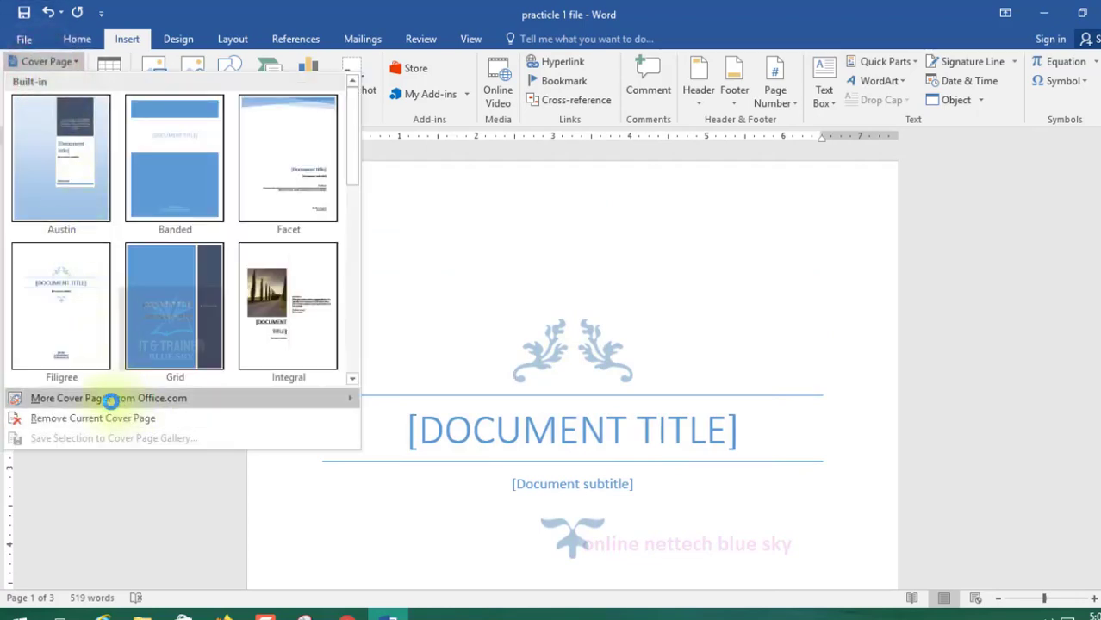
pyautogui.moveTo(111, 398)
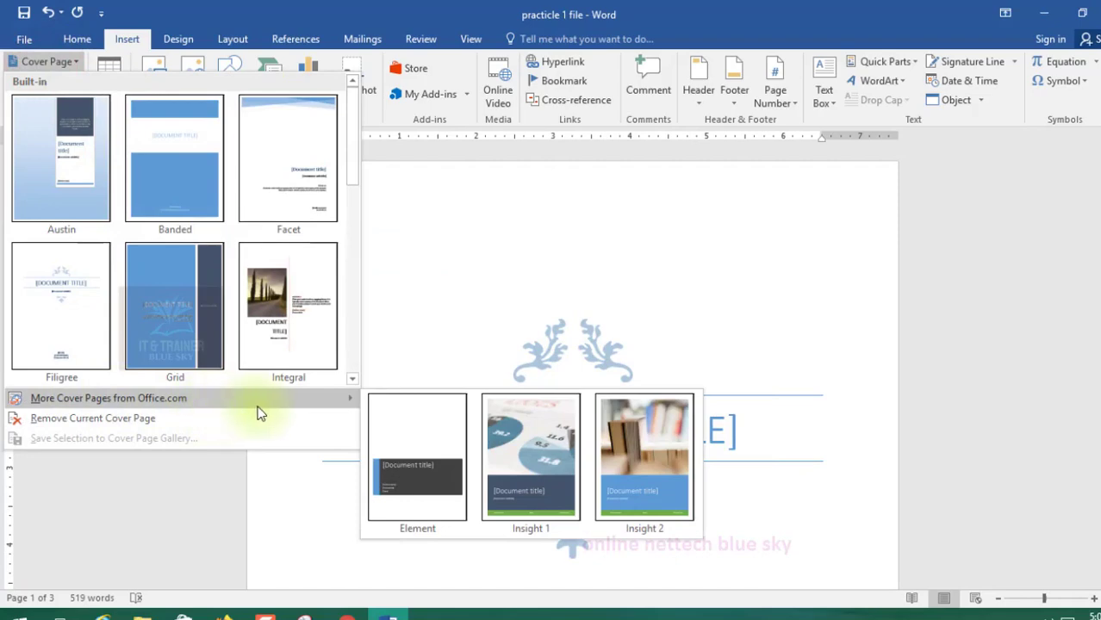
# Apply the Insight 2 cover page from Office.com
pyautogui.click(646, 459)
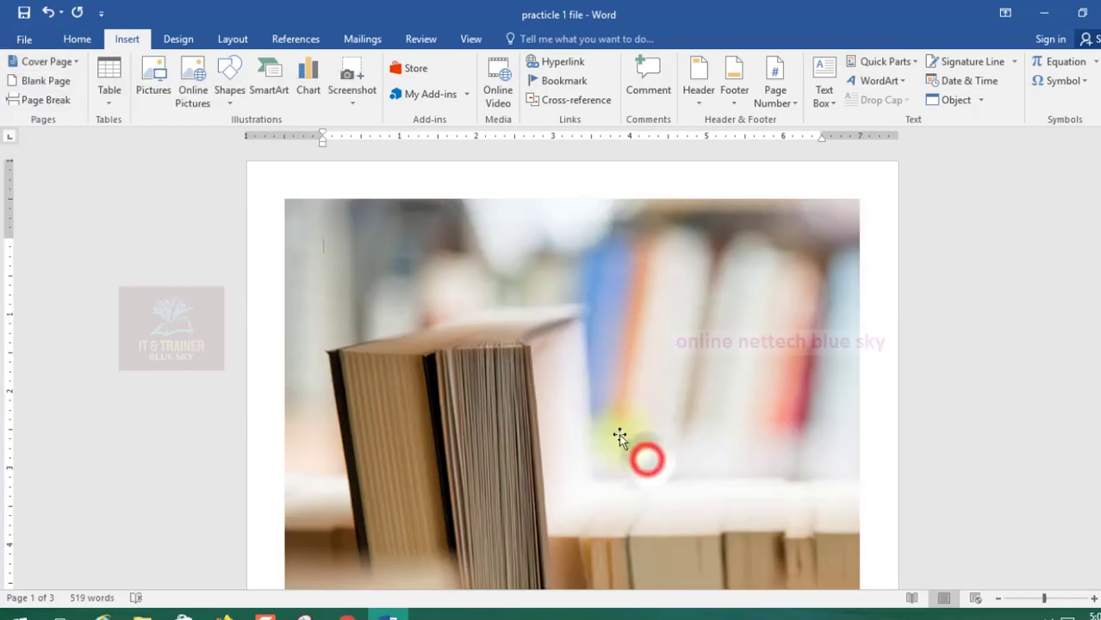
pyautogui.scroll(-5, 429, 329)
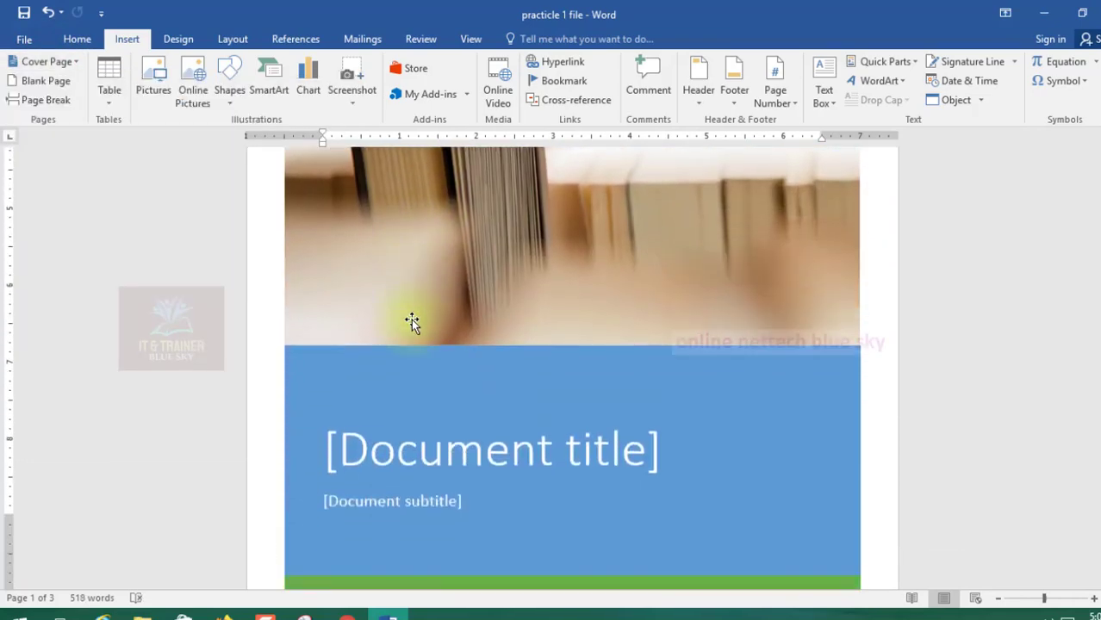
pyautogui.scroll(-3, 411, 319)
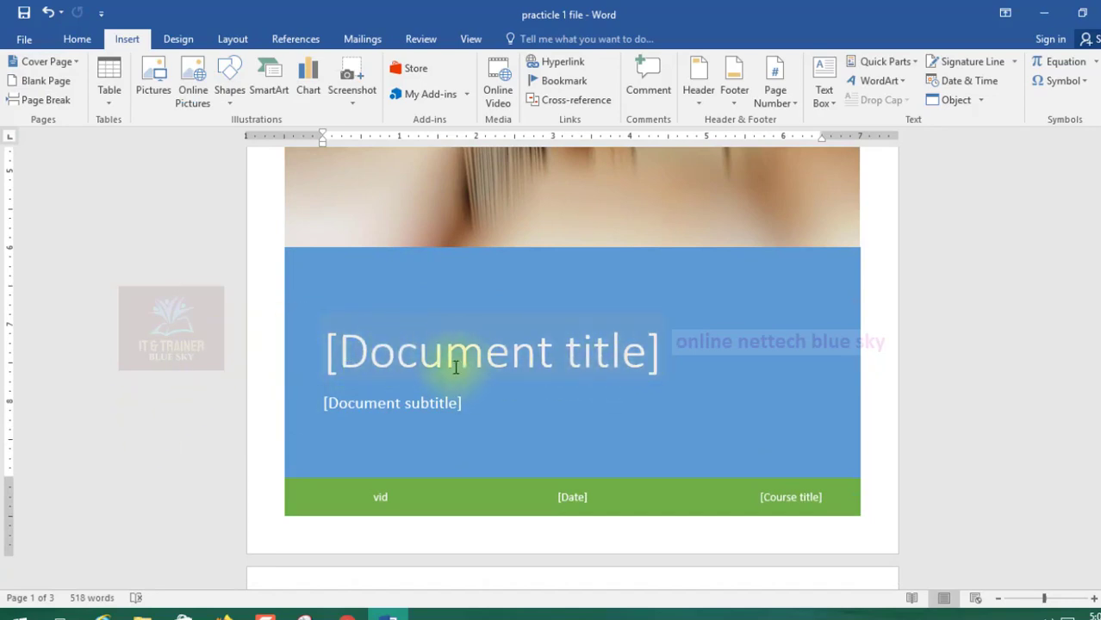
# Enter 'Reader word' as the cover title
pyautogui.click(458, 353)
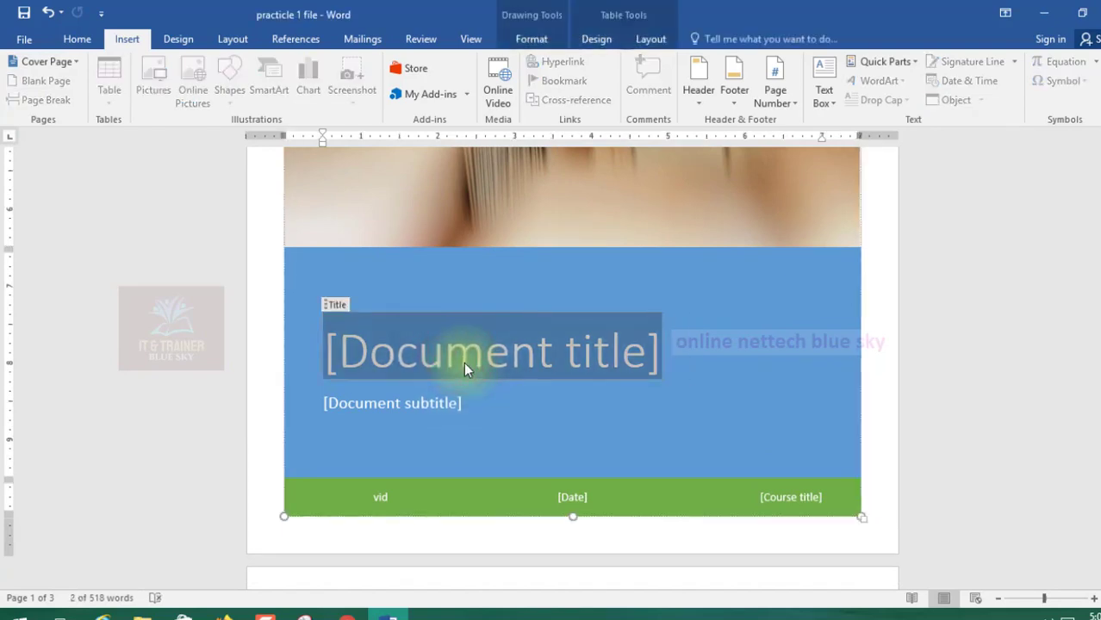
pyautogui.write('Red')
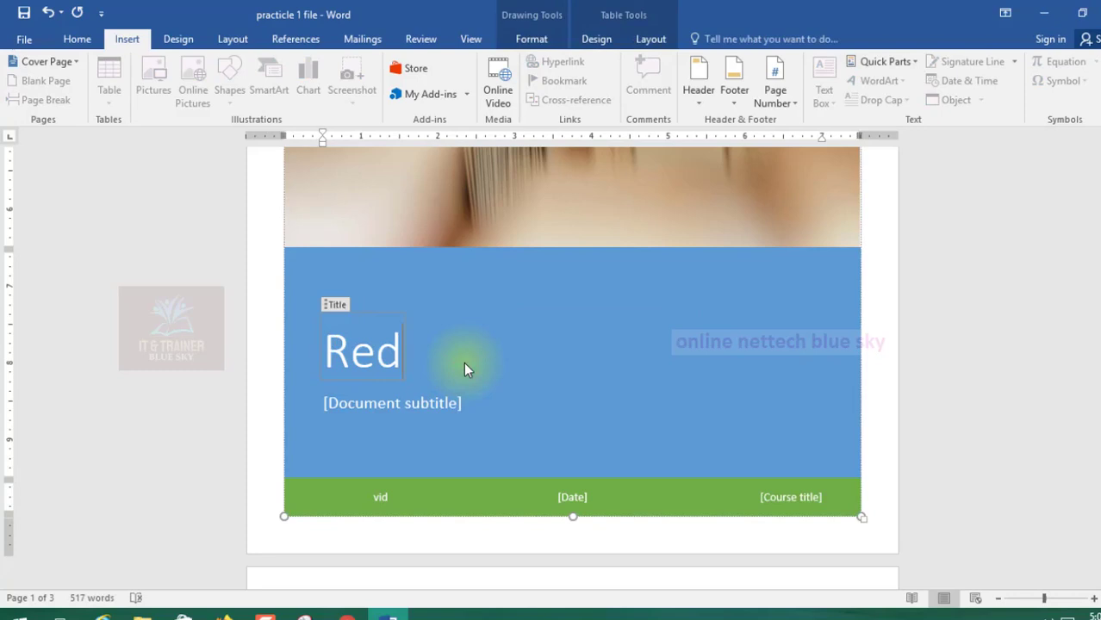
pyautogui.press('BackSpace')
pyautogui.write('a')
pyautogui.write('der')
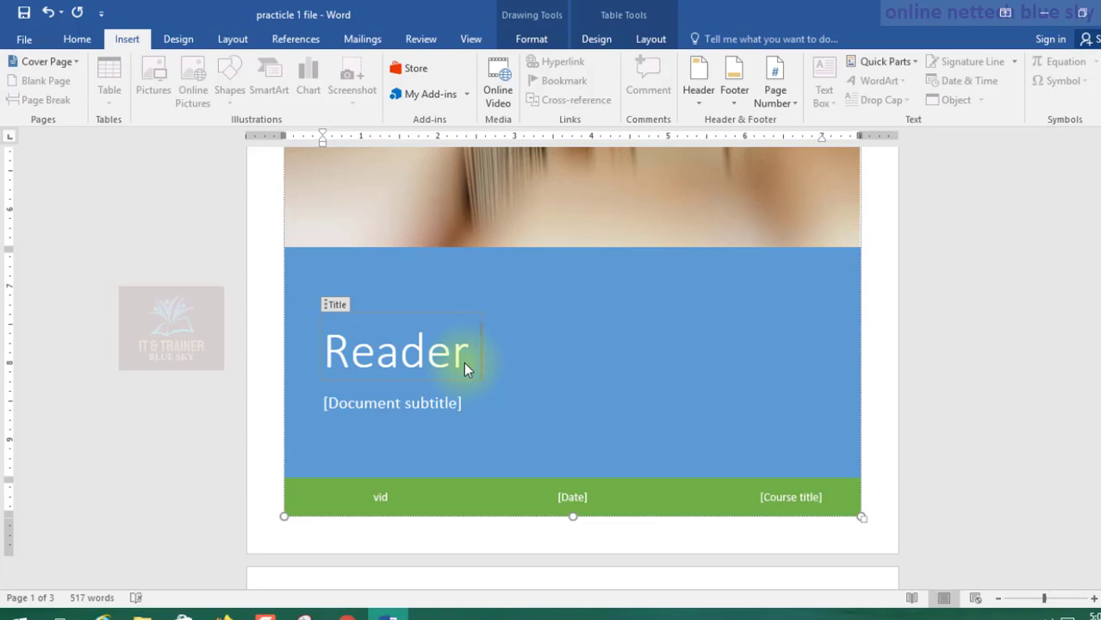
pyautogui.write(' w')
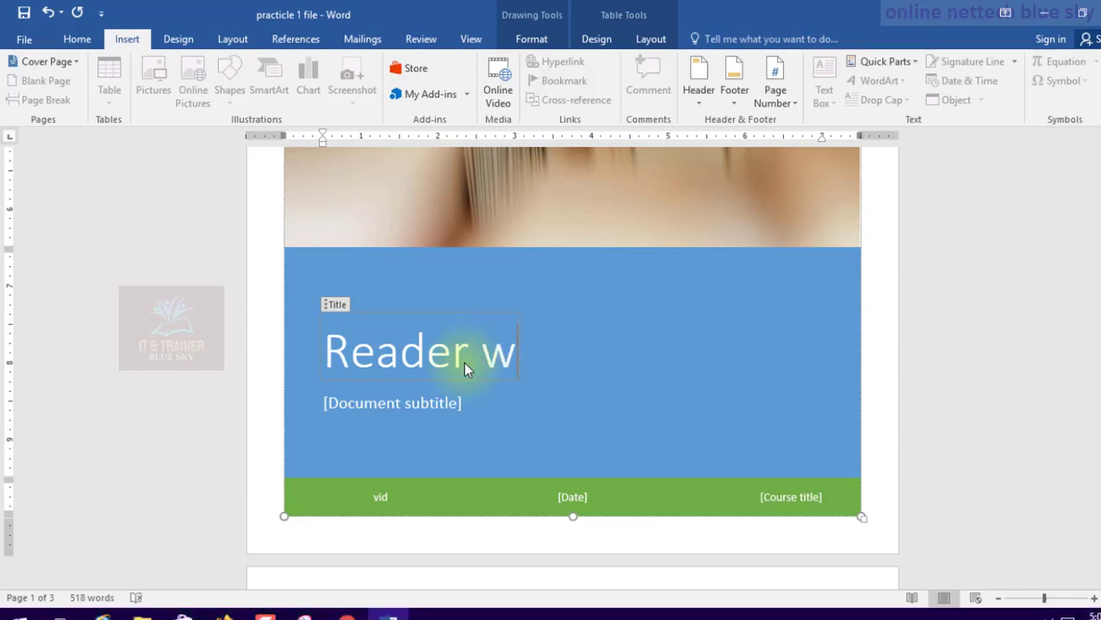
pyautogui.press('BackSpace')
pyautogui.write('wo')
pyautogui.write('rd')
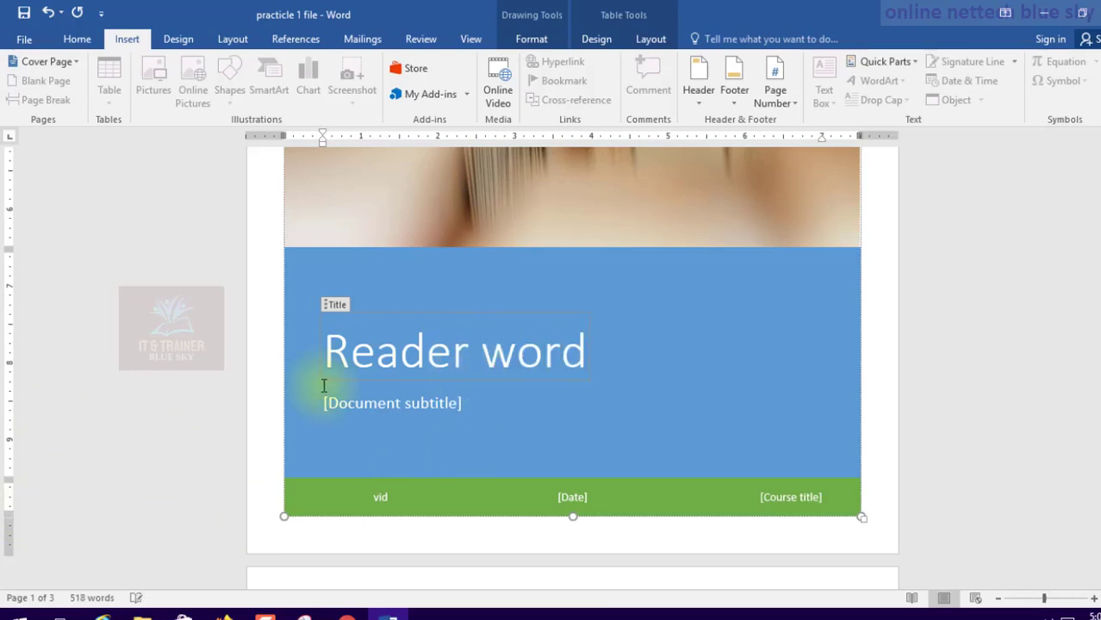
# Enter 'Computer & it' as the cover subtitle, fixing the misspelling
pyautogui.click(438, 403)
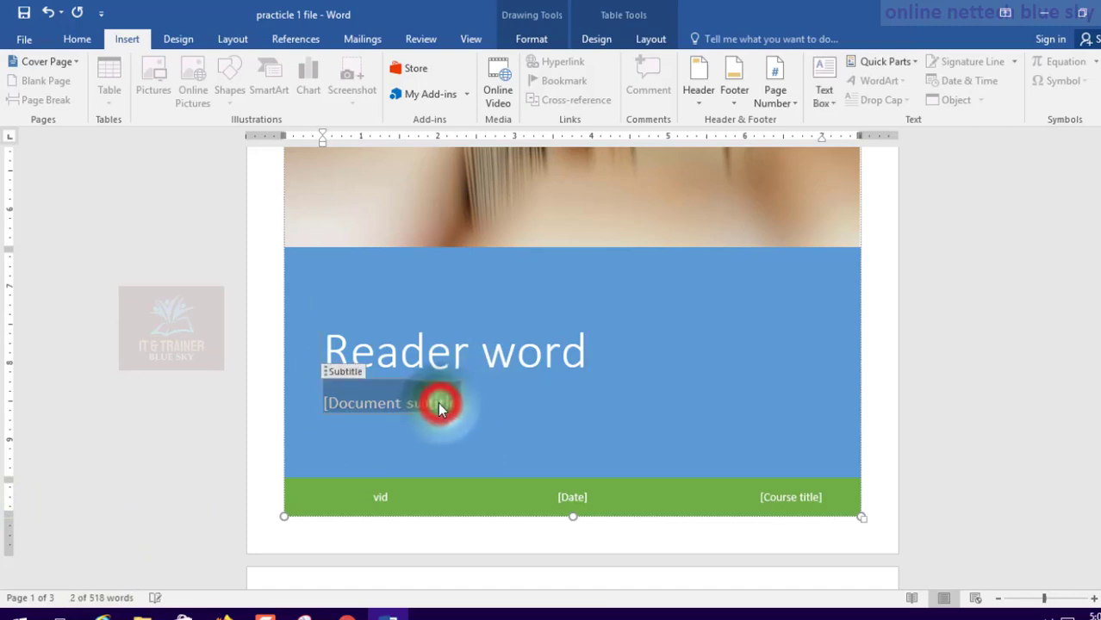
pyautogui.write('co')
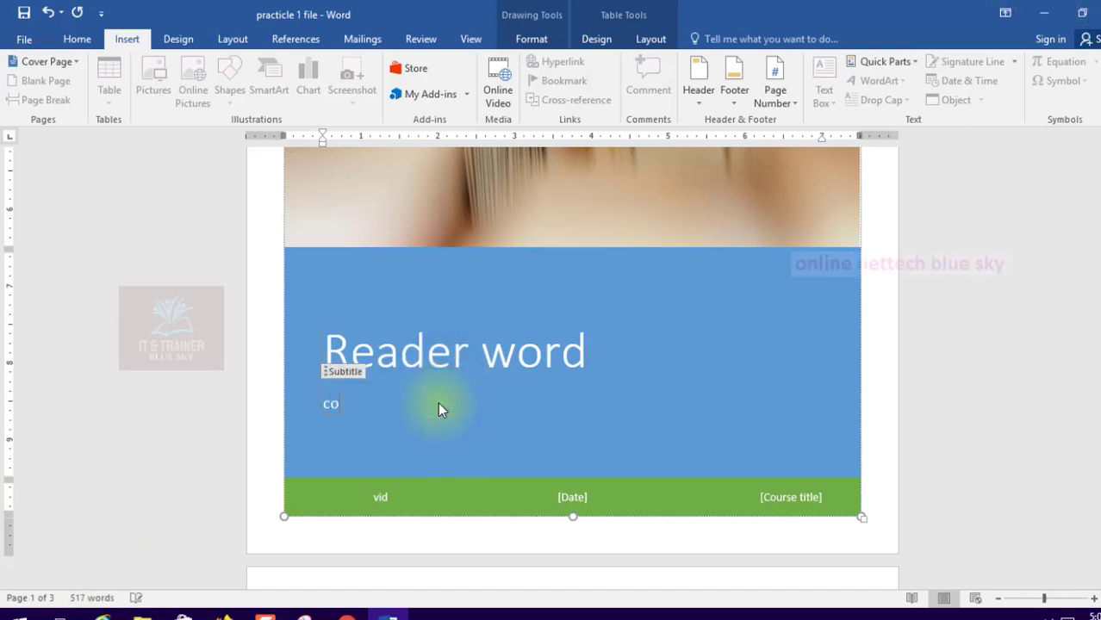
pyautogui.write('mter')
pyautogui.write(' &')
pyautogui.write('it')
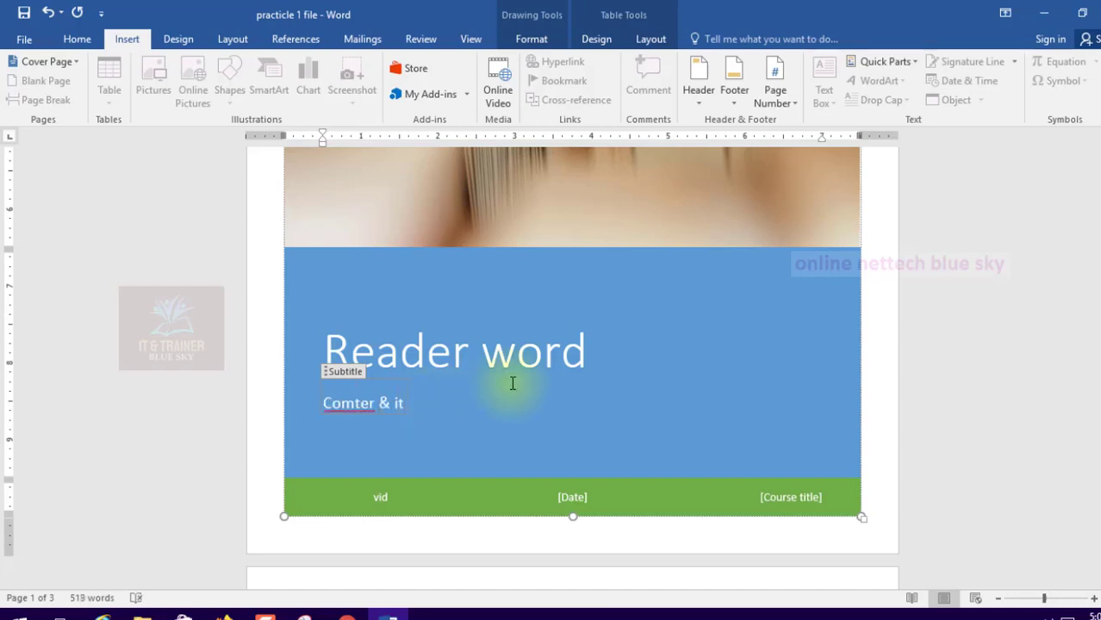
pyautogui.doubleClick(351, 406)
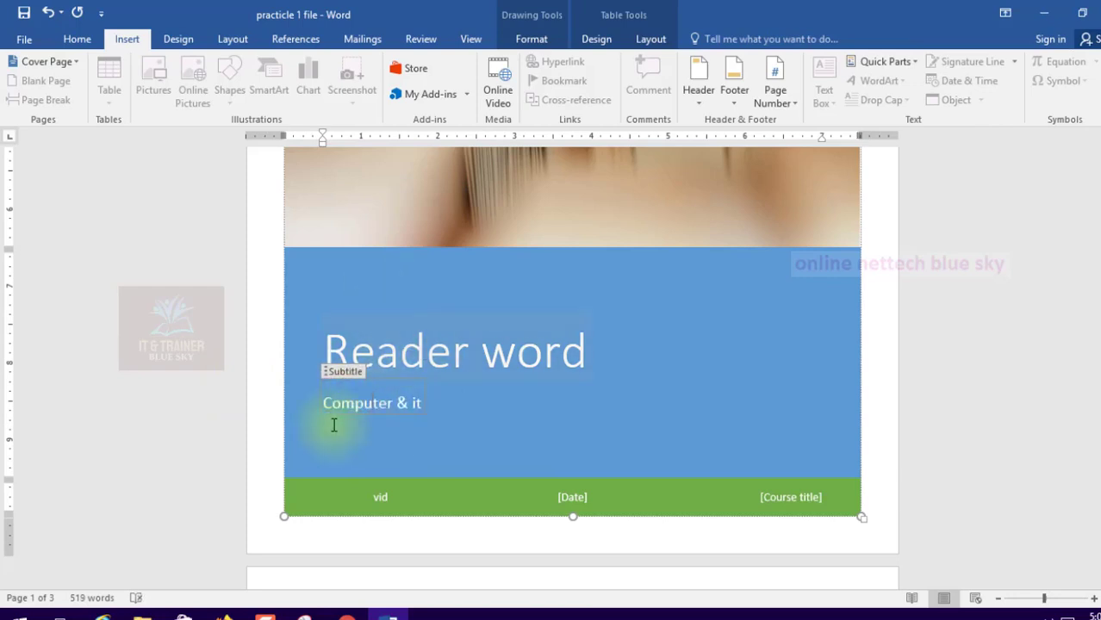
pyautogui.click(213, 355)
# Make the cover title 'Reader word' bold
pyautogui.click(496, 340)
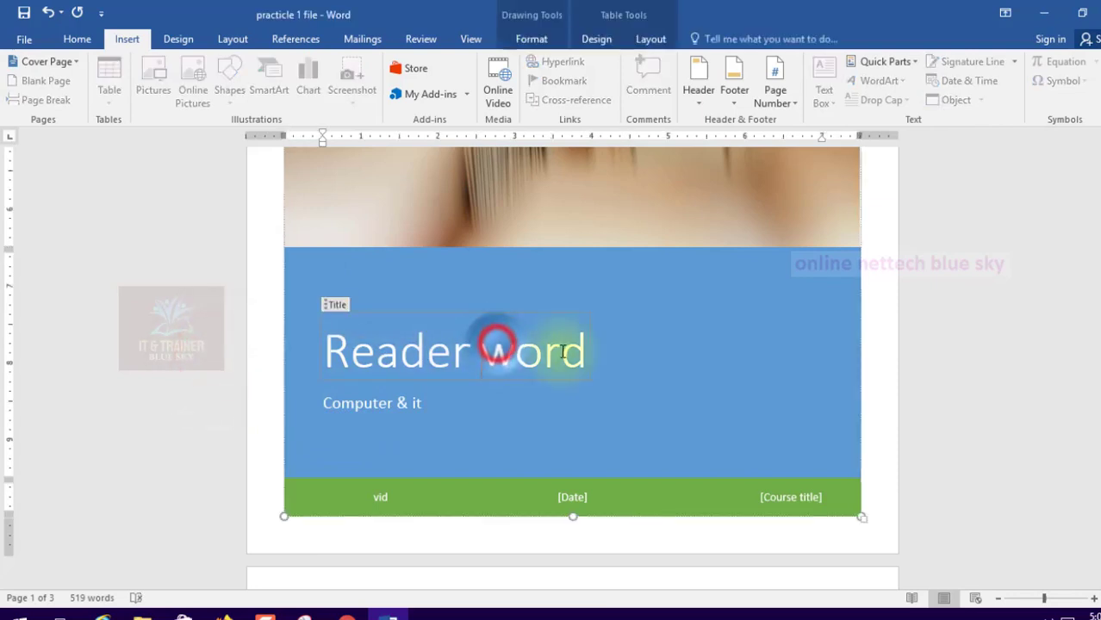
pyautogui.moveTo(583, 351); pyautogui.dragTo(328, 362)
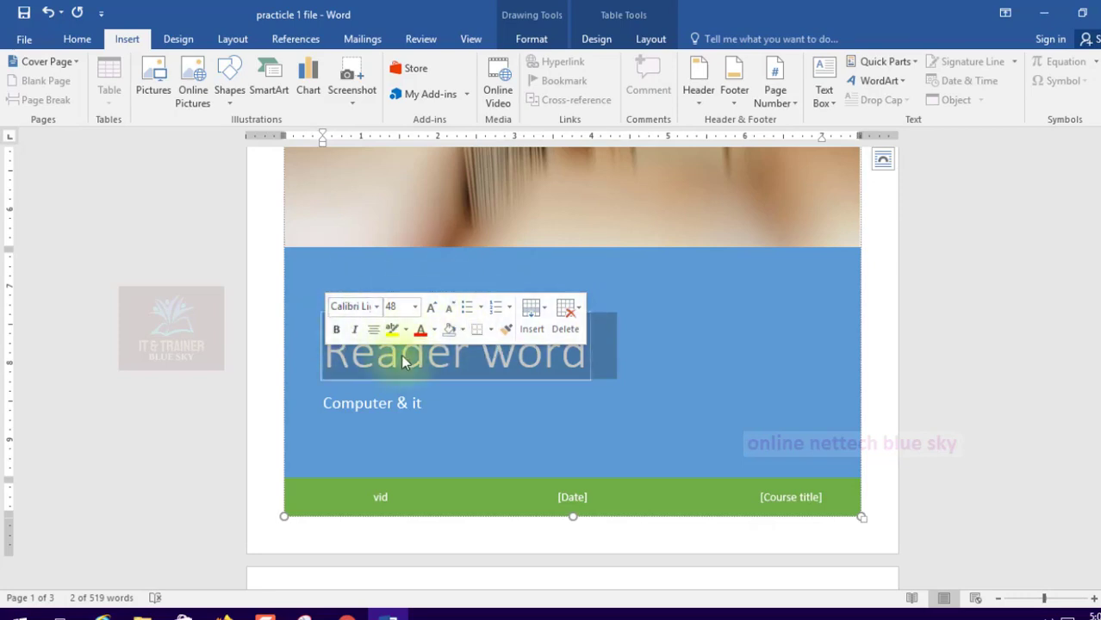
pyautogui.click(72, 40)
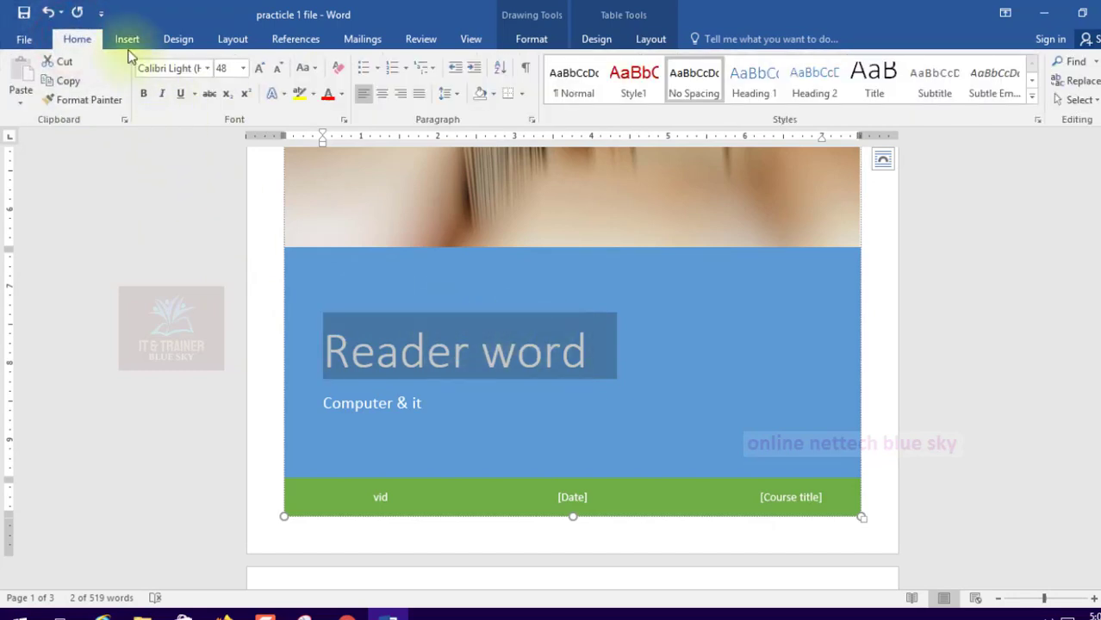
pyautogui.click(128, 38)
pyautogui.click(434, 345)
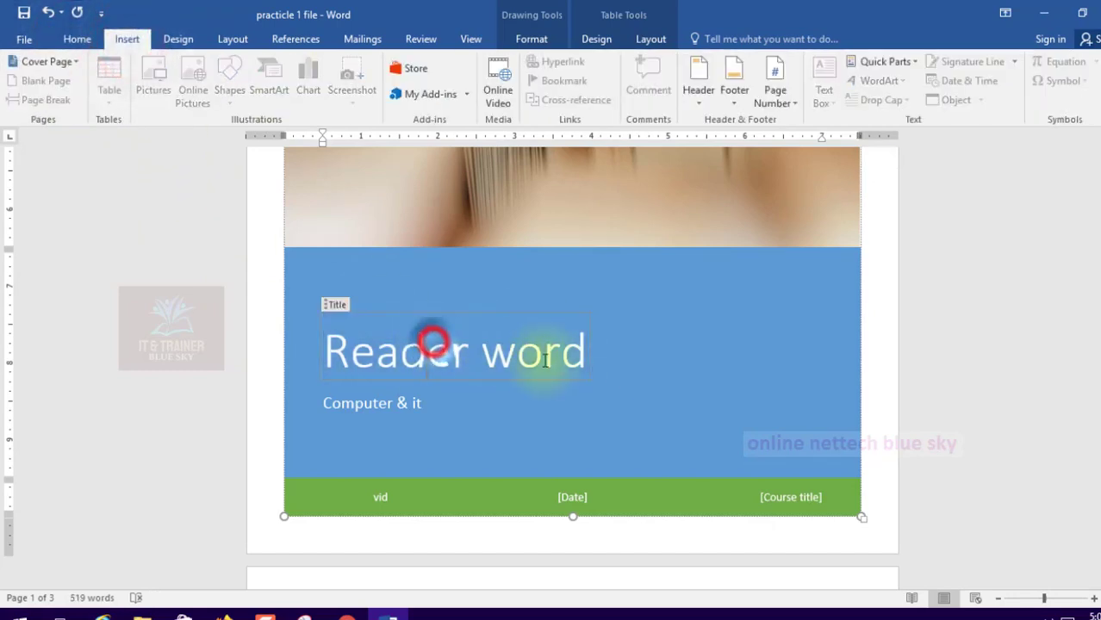
pyautogui.moveTo(591, 353); pyautogui.dragTo(302, 385)
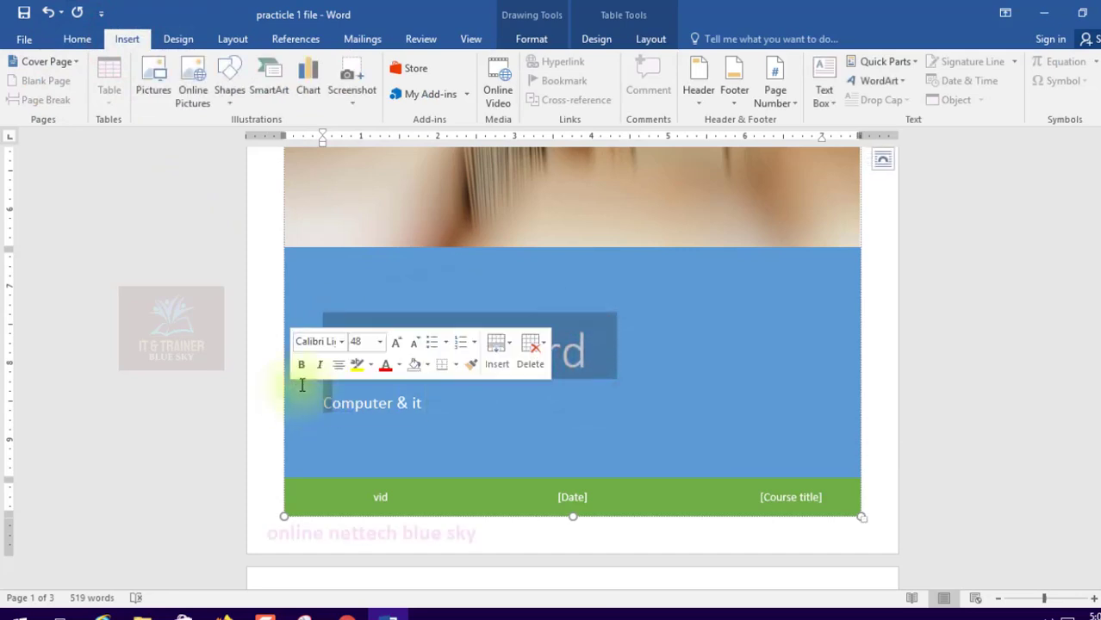
pyautogui.click(393, 326)
pyautogui.moveTo(325, 343); pyautogui.dragTo(602, 330)
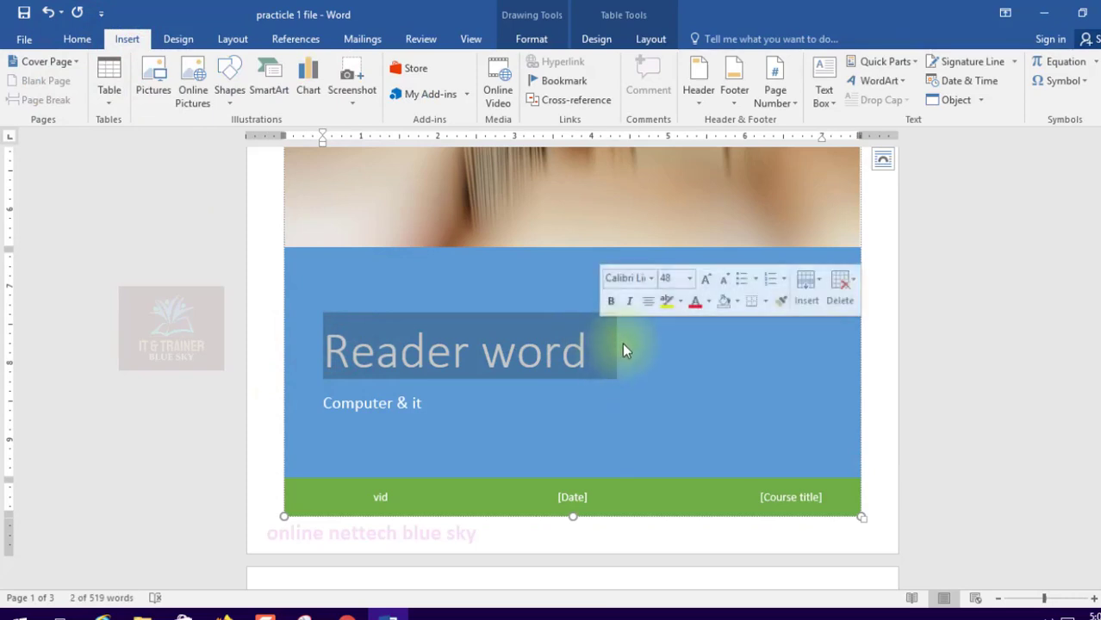
pyautogui.click(611, 301)
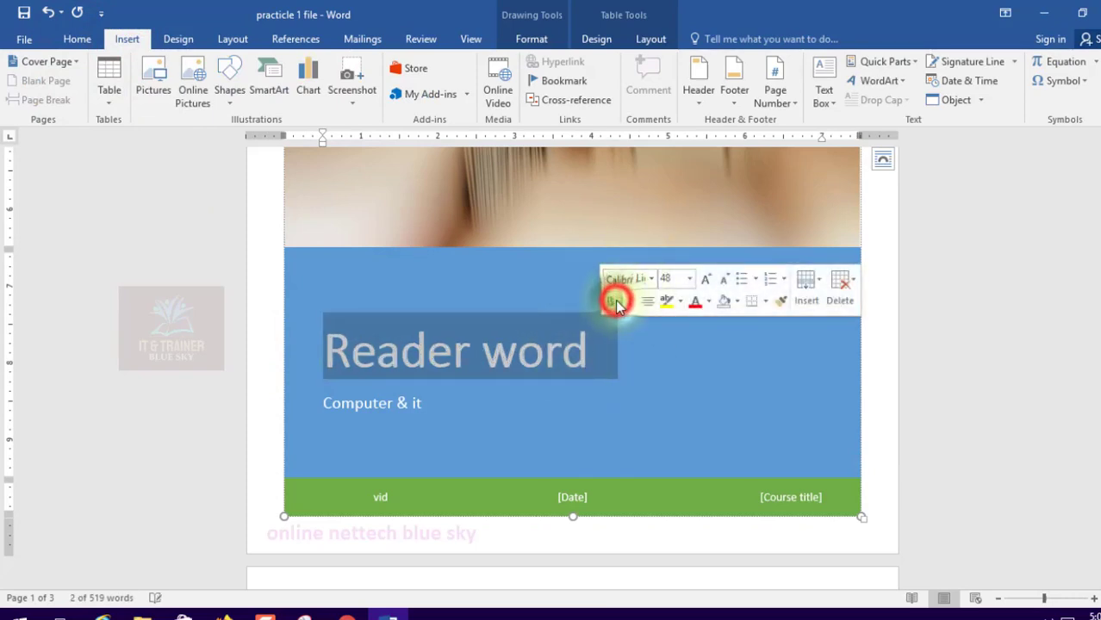
# Change the title's font colour to black from Theme Colors
pyautogui.rightClick(555, 331)
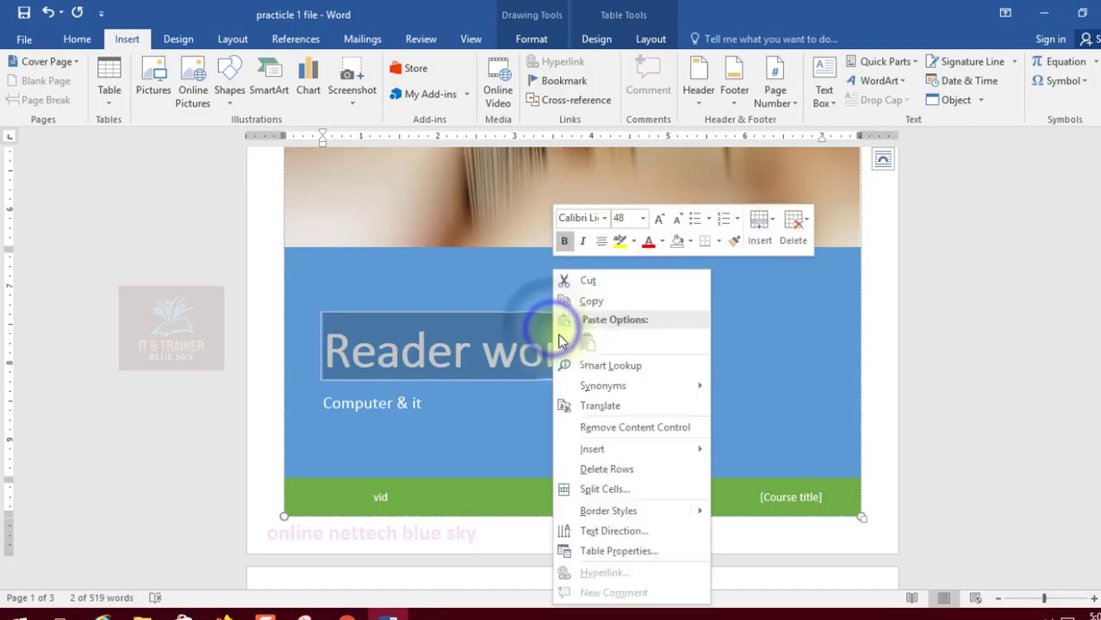
pyautogui.click(648, 245)
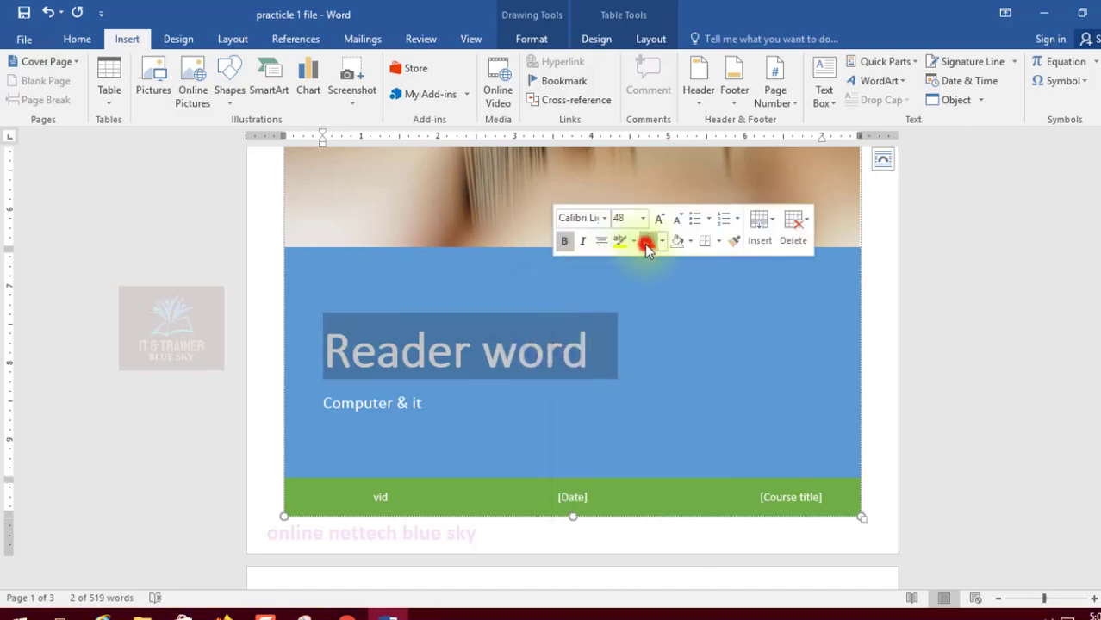
pyautogui.click(663, 243)
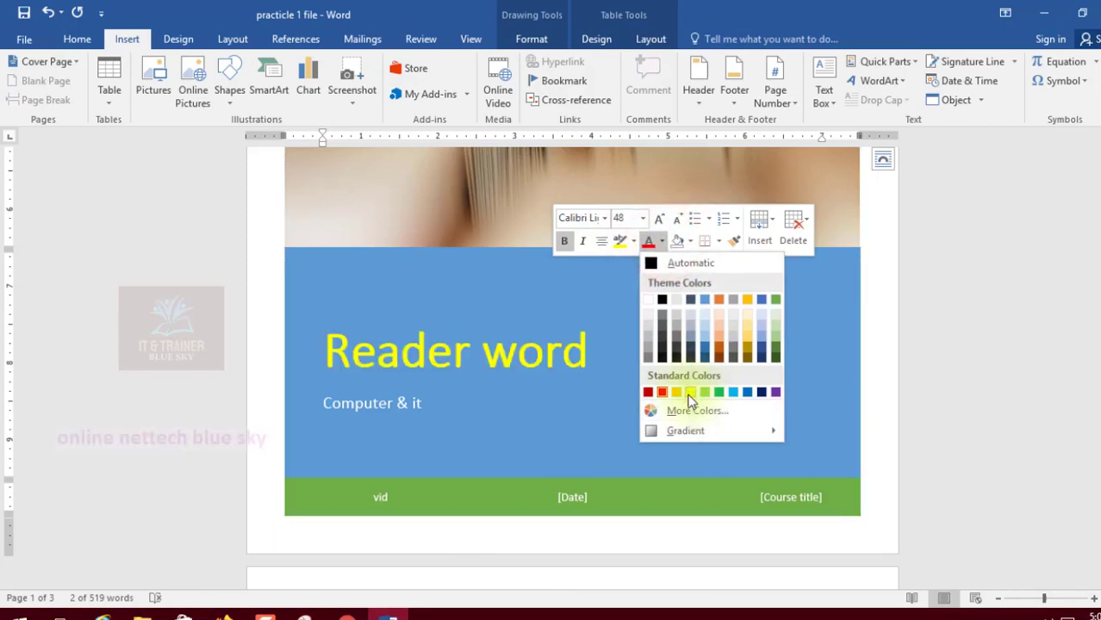
pyautogui.click(662, 300)
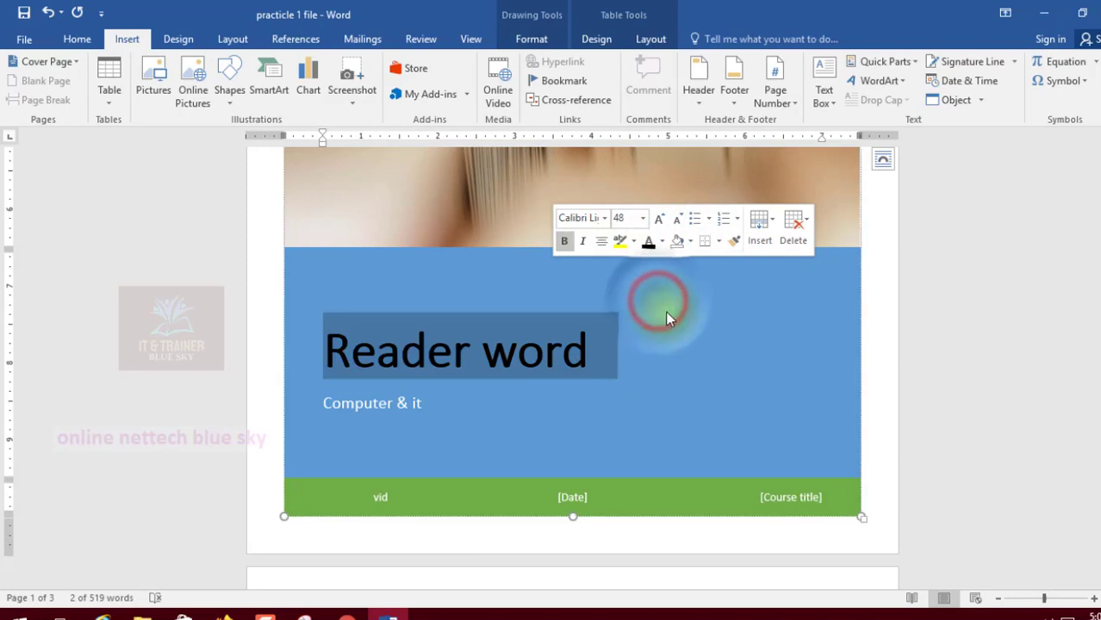
pyautogui.click(429, 387)
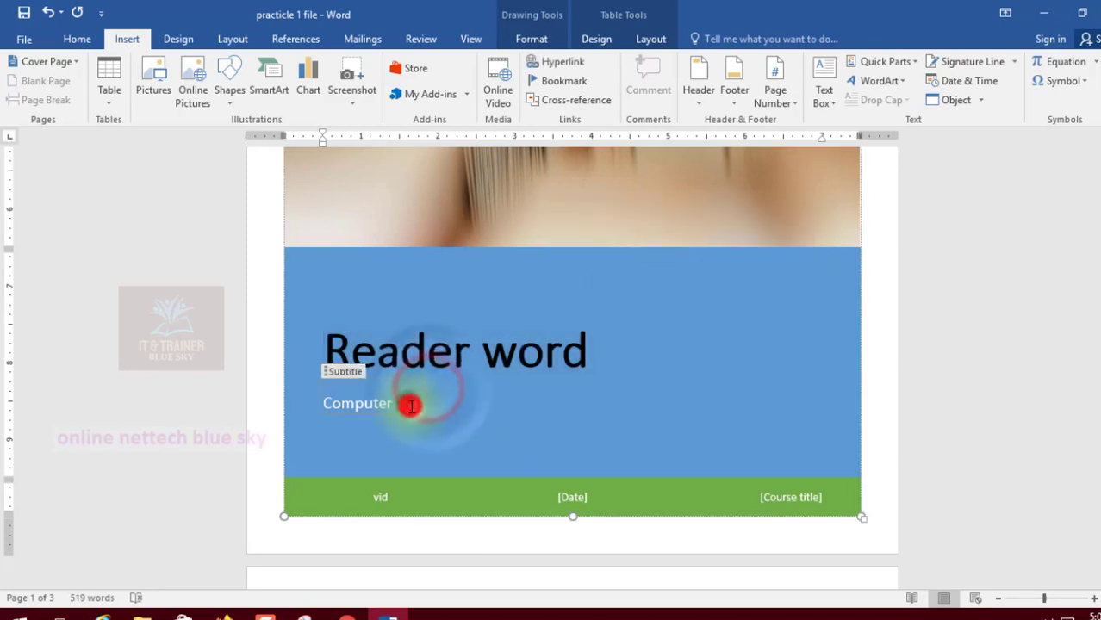
# Enlarge the subtitle 'Computer & it' to 24 pt and center it
pyautogui.click(413, 402)
pyautogui.write('& it')
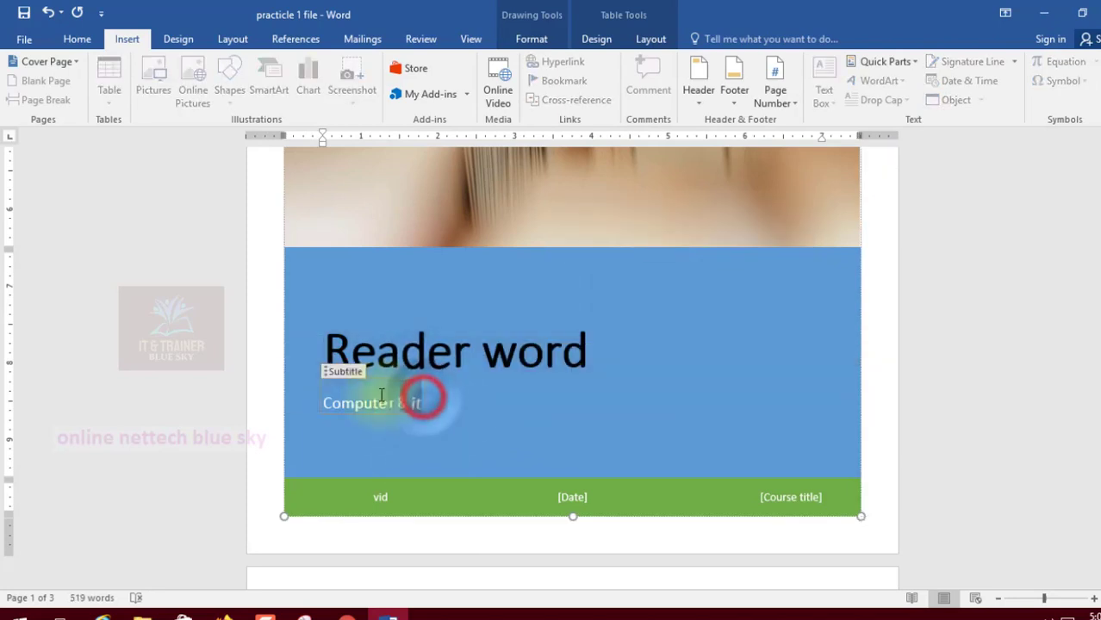
pyautogui.tripleClick(421, 402)
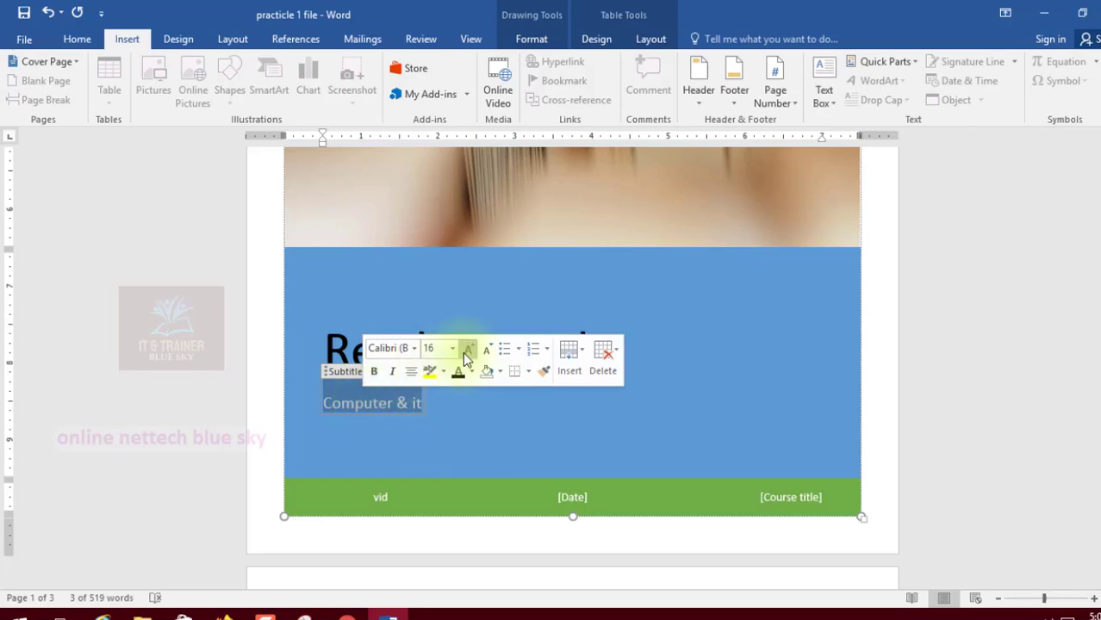
pyautogui.click(466, 357)
pyautogui.click(466, 356)
pyautogui.click(465, 356)
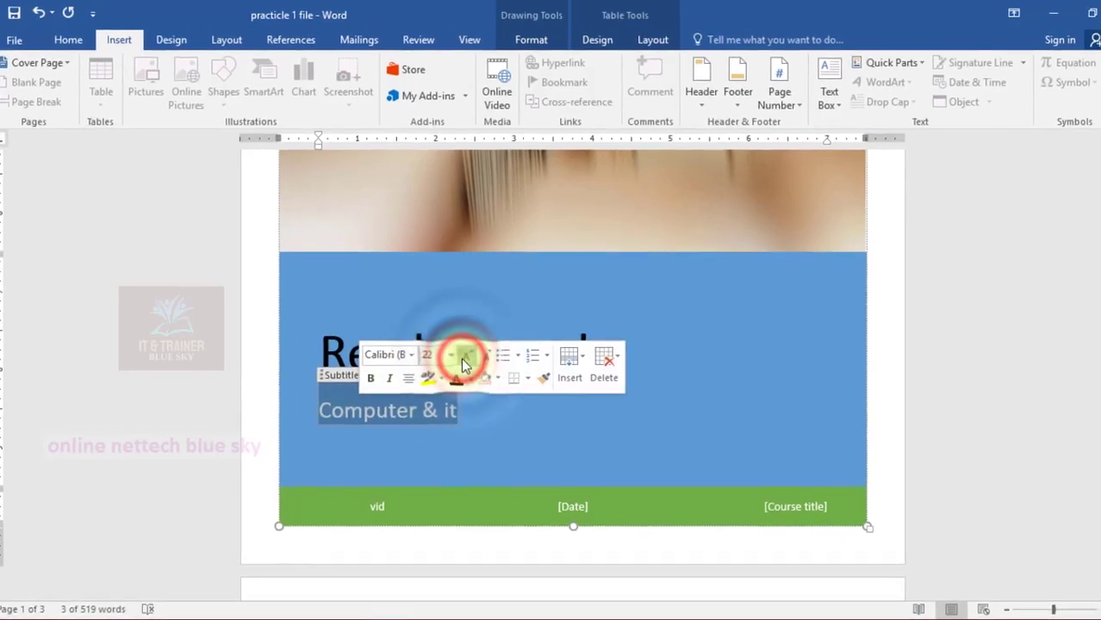
pyautogui.click(463, 358)
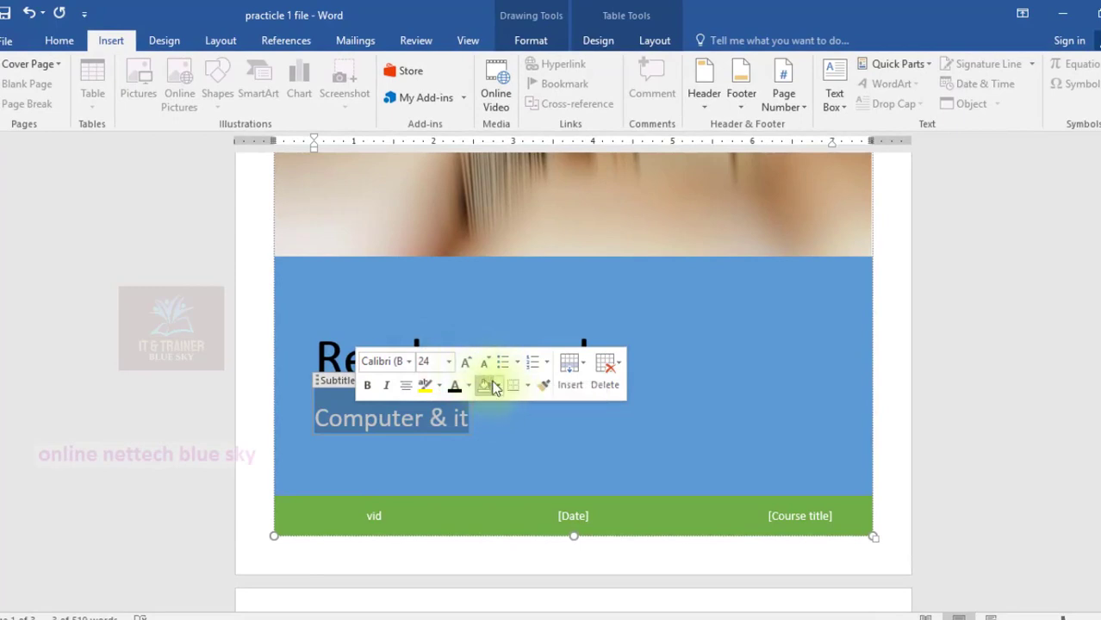
pyautogui.click(402, 390)
pyautogui.click(402, 390)
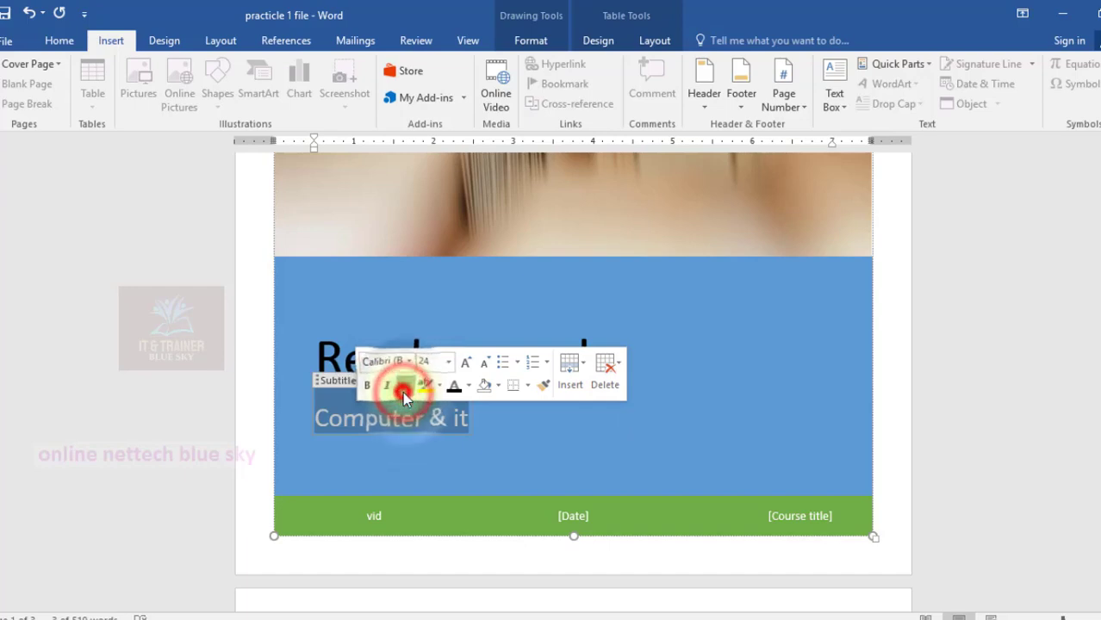
pyautogui.click(403, 390)
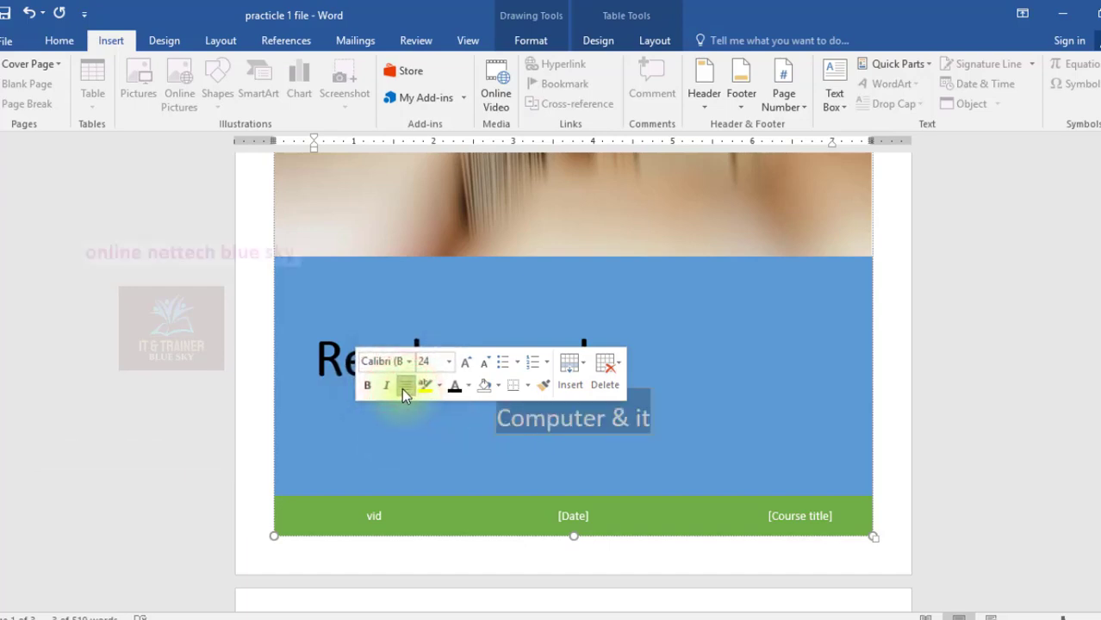
# Center the cover title 'Reader word'
pyautogui.click(465, 321)
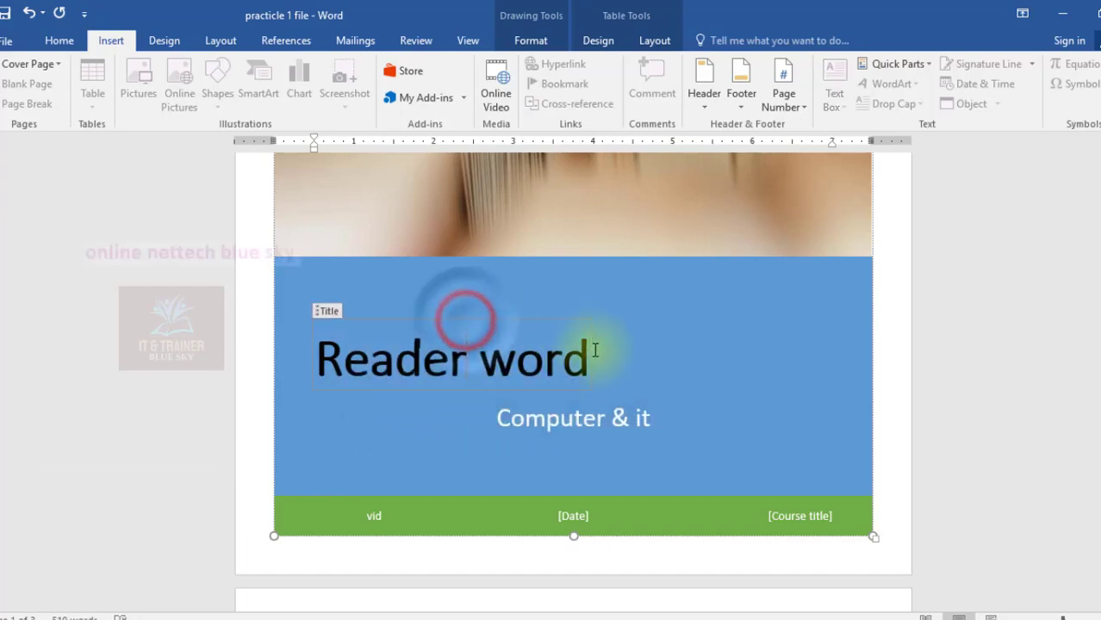
pyautogui.moveTo(590, 355); pyautogui.dragTo(339, 349)
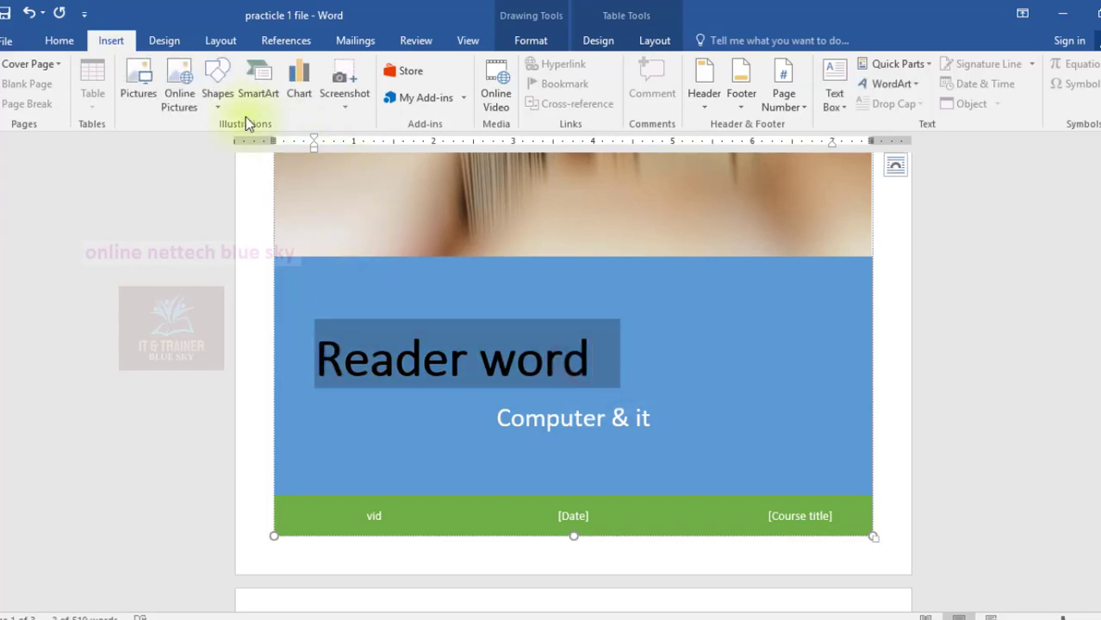
pyautogui.rightClick(432, 357)
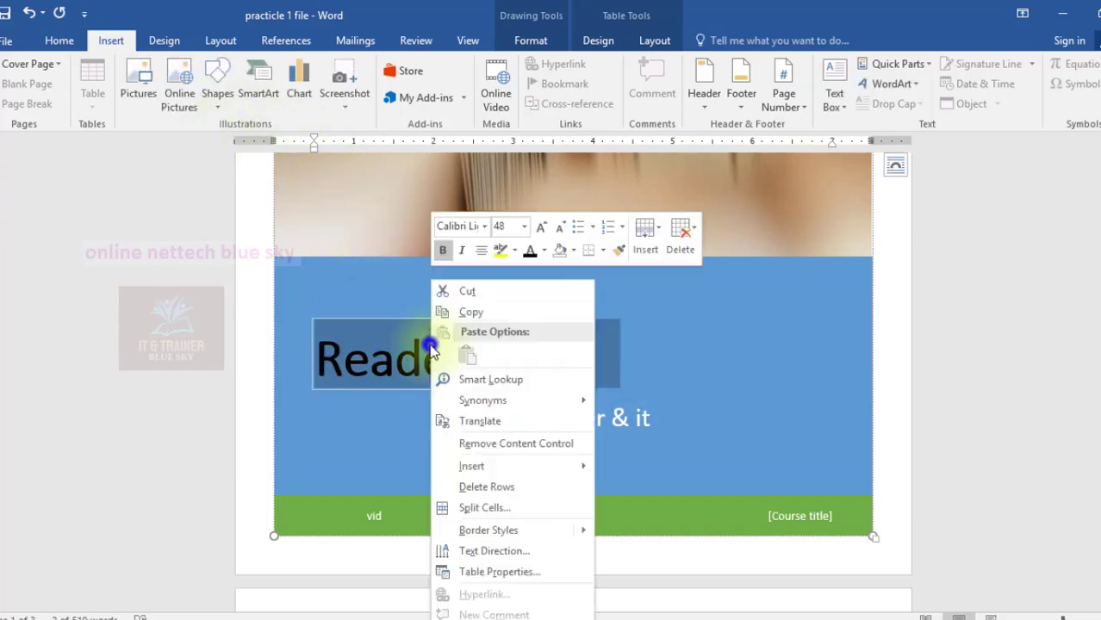
pyautogui.click(60, 39)
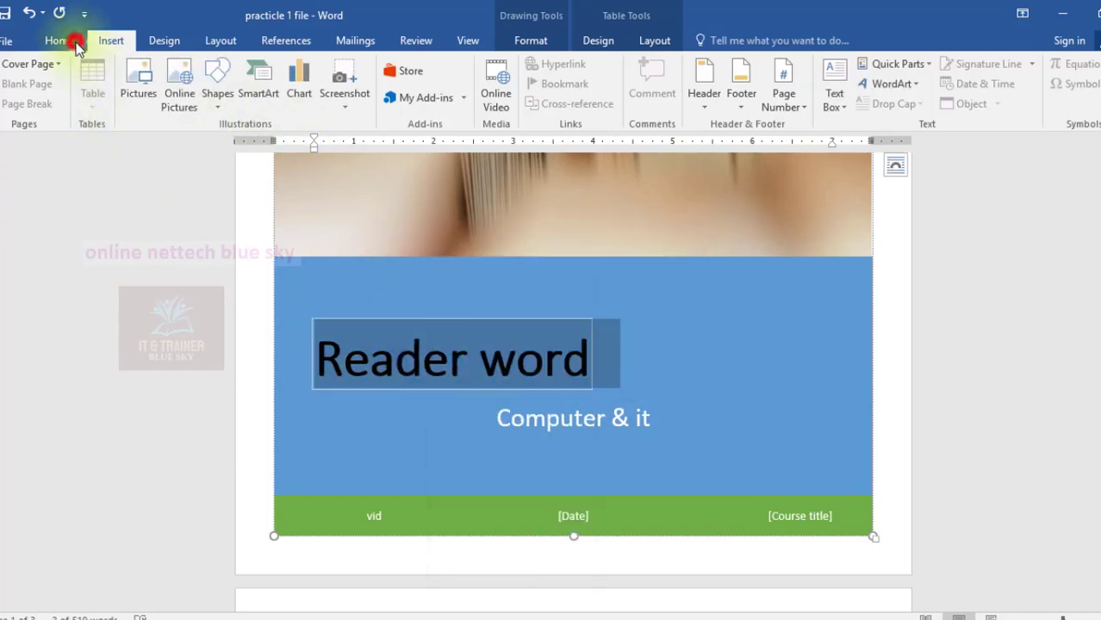
pyautogui.click(372, 97)
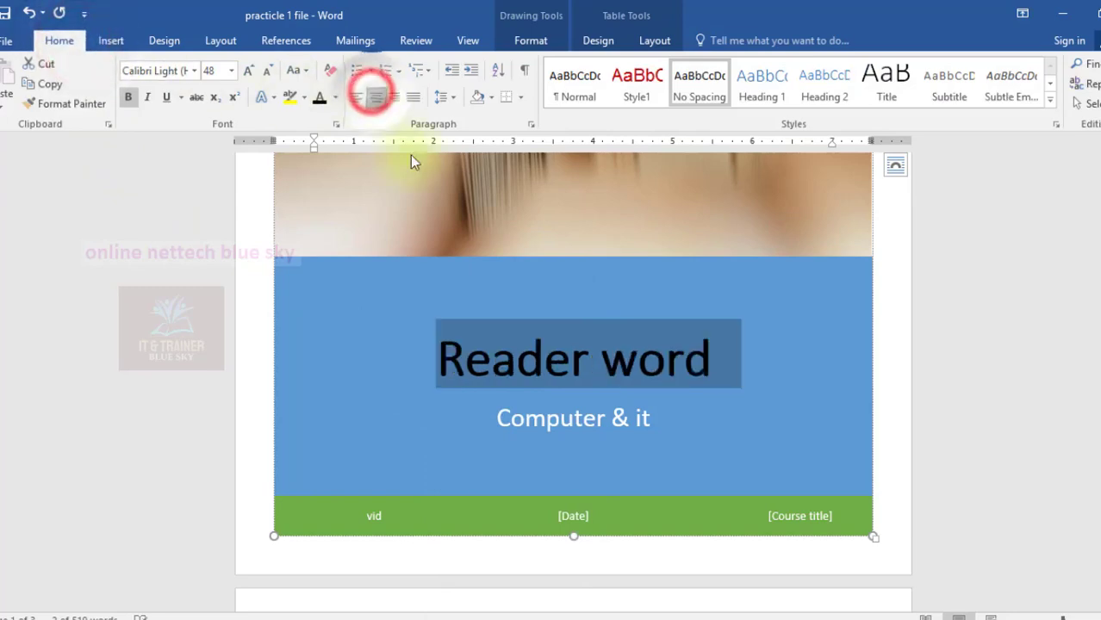
pyautogui.click(525, 448)
pyautogui.scroll(-3, 378, 367)
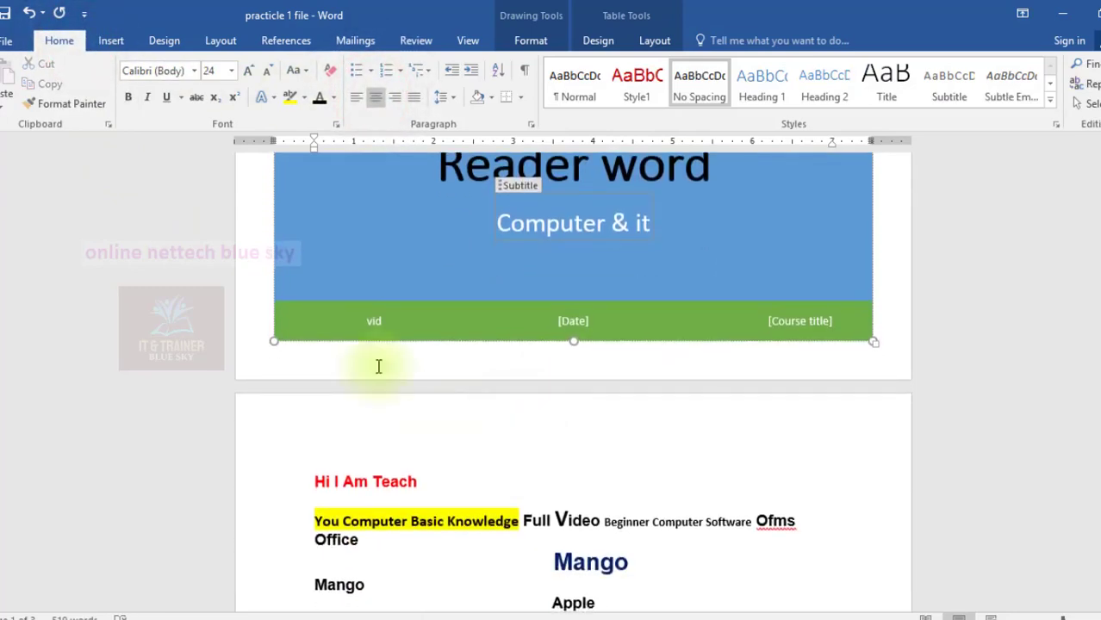
pyautogui.click(365, 321)
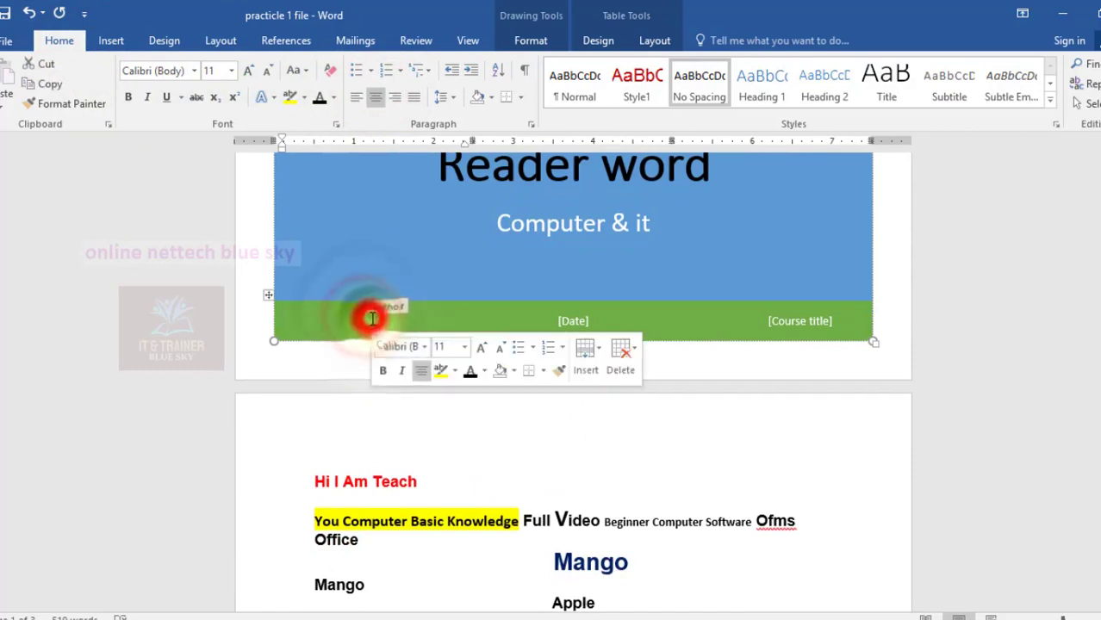
pyautogui.write('vid')
# Fill the Course title field with 'Ms word'
pyautogui.click(572, 321)
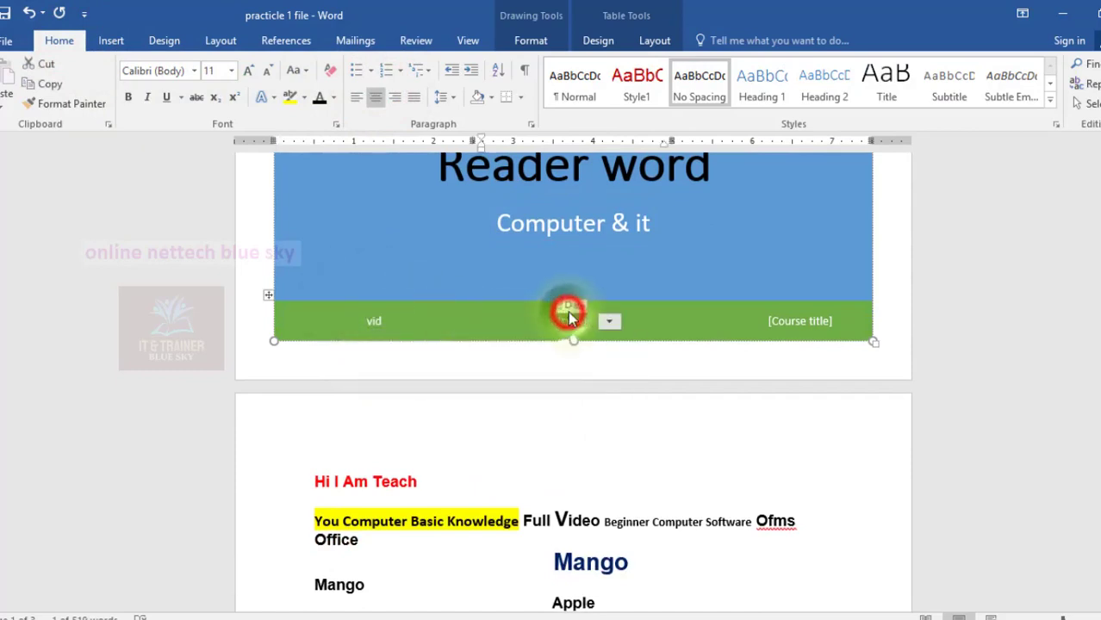
pyautogui.click(772, 321)
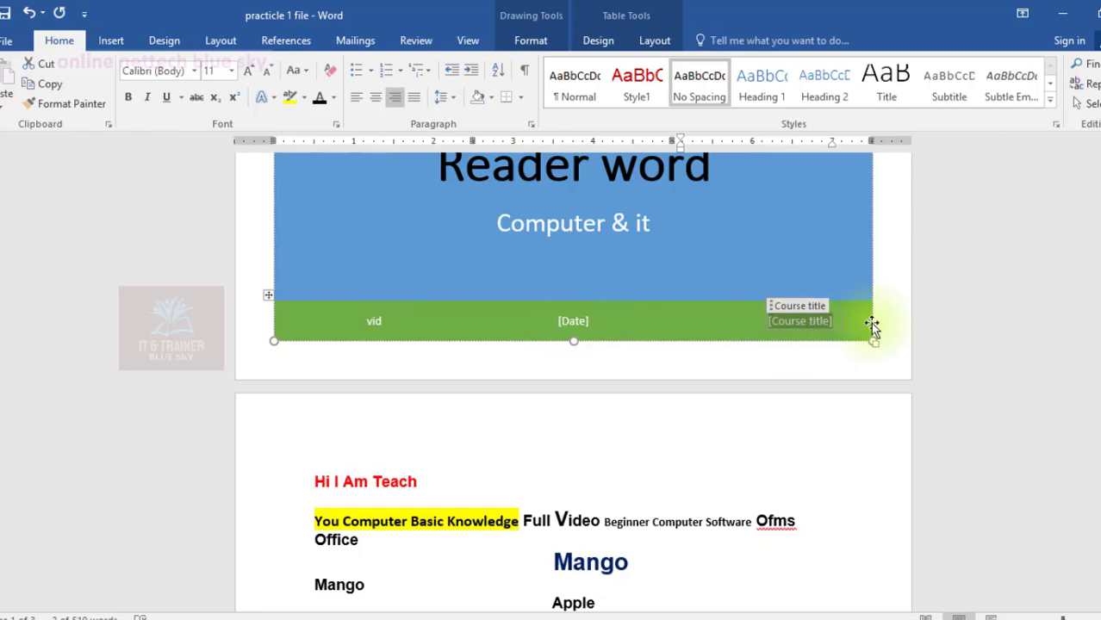
pyautogui.write('mord')
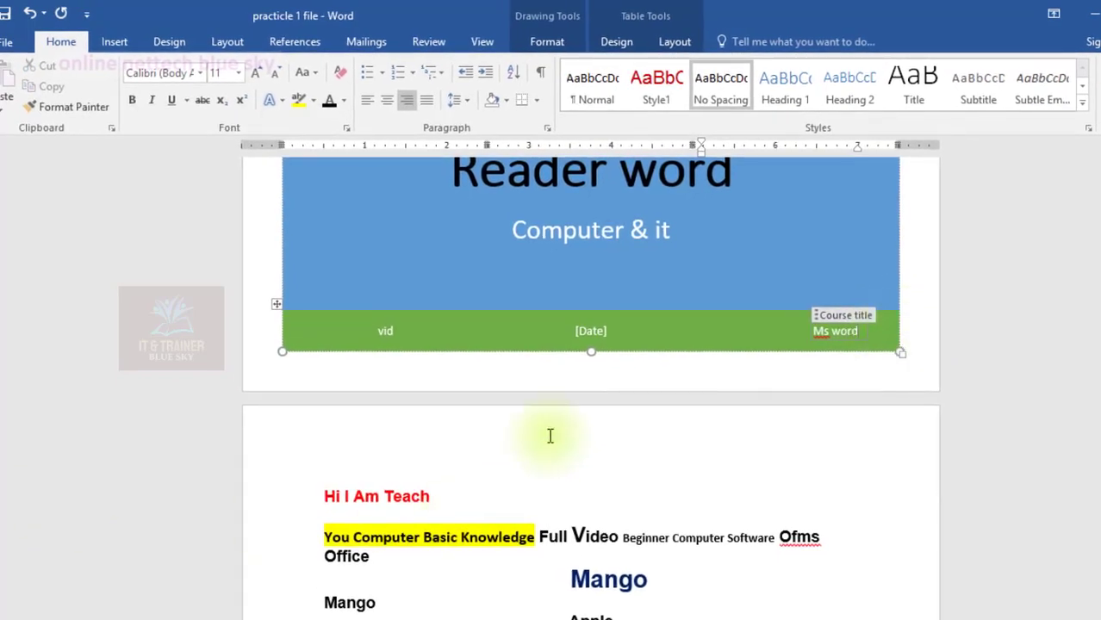
# Set the cover's Date field to today, 6/15/21
pyautogui.click(595, 334)
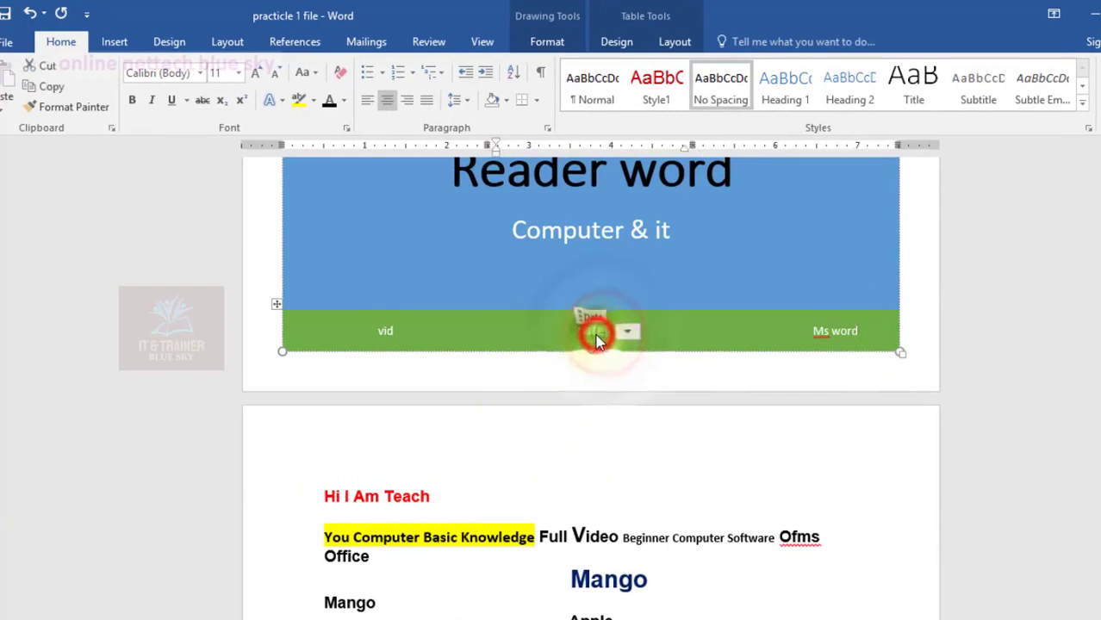
pyautogui.click(595, 318)
pyautogui.click(627, 335)
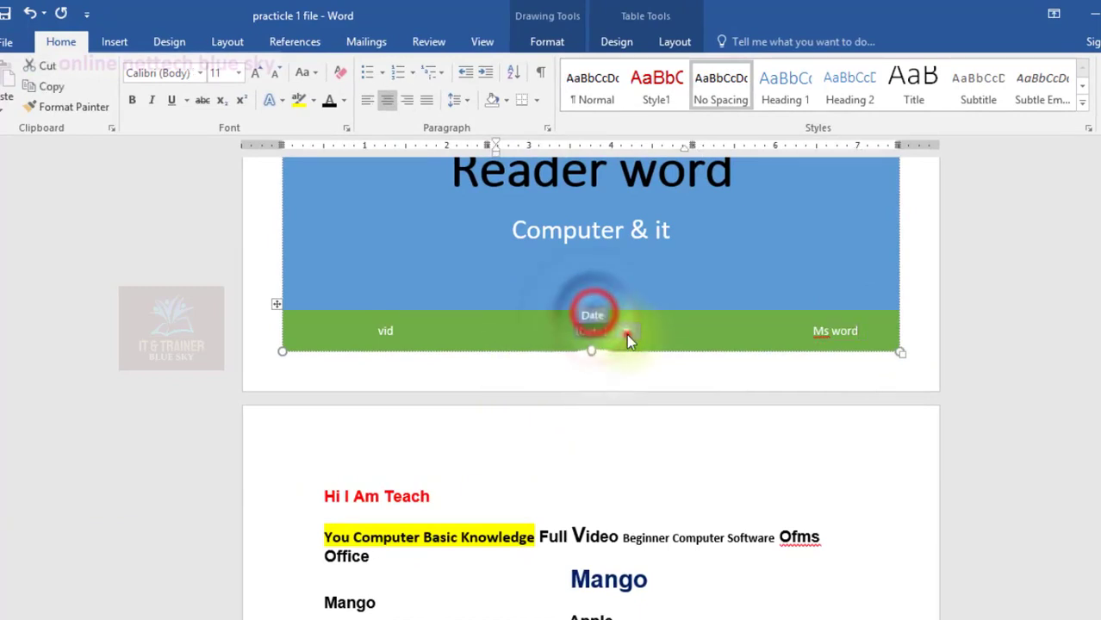
pyautogui.click(577, 399)
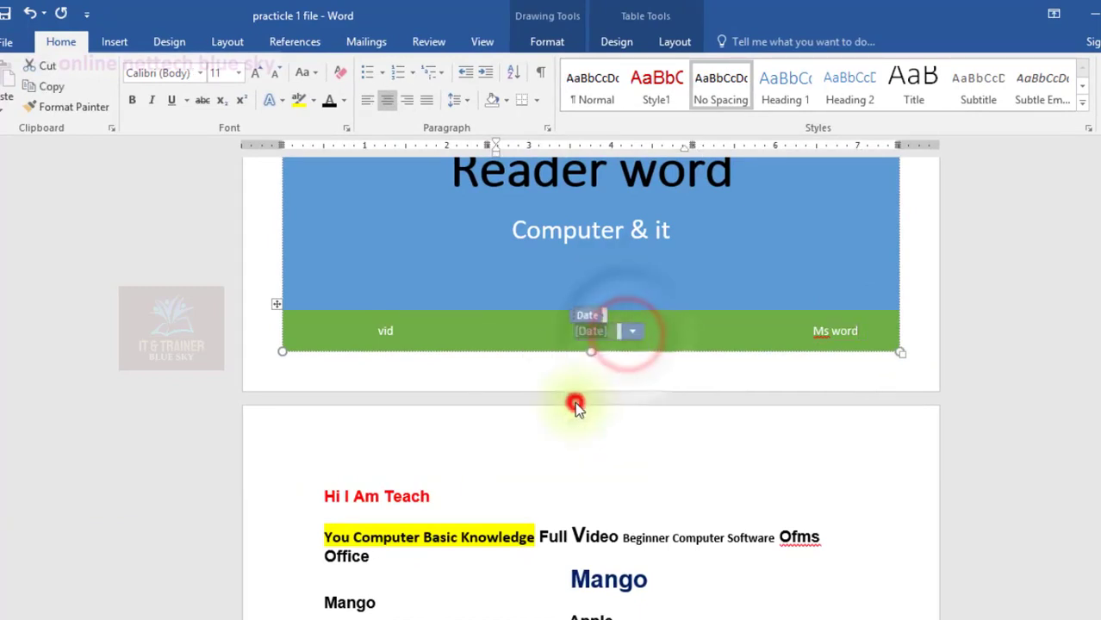
pyautogui.click(634, 332)
pyautogui.click(633, 350)
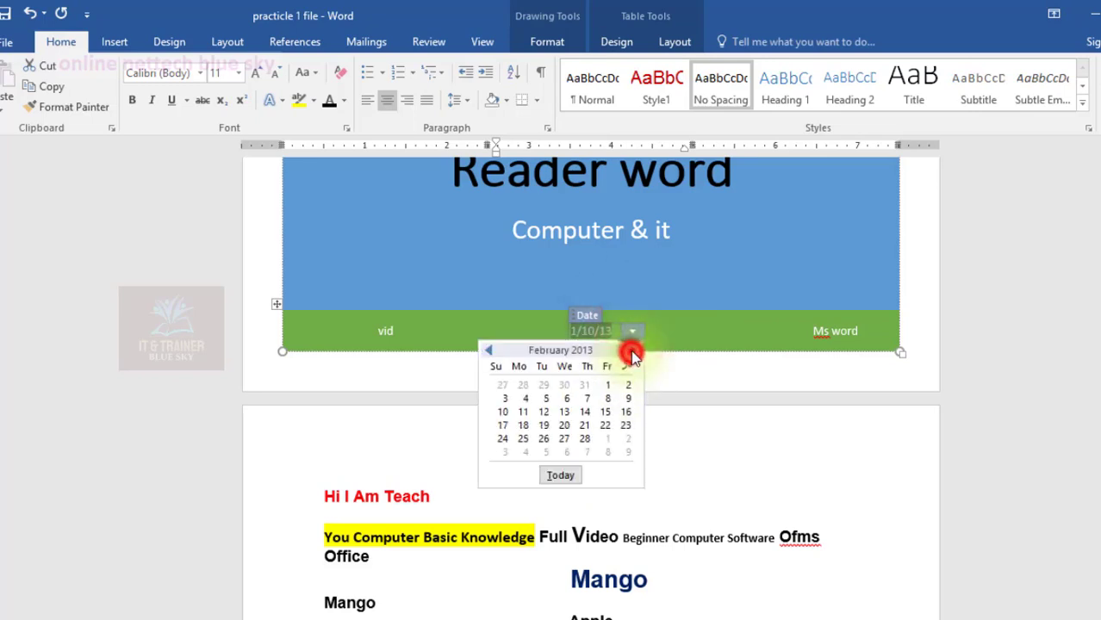
pyautogui.click(633, 351)
pyautogui.click(634, 351)
pyautogui.click(556, 474)
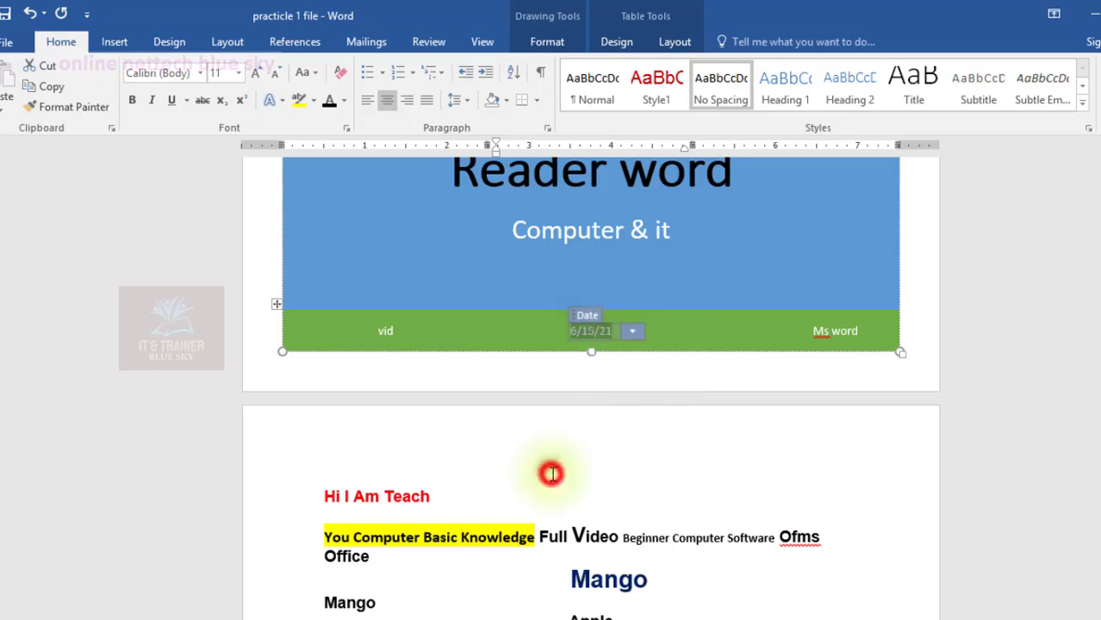
pyautogui.click(379, 332)
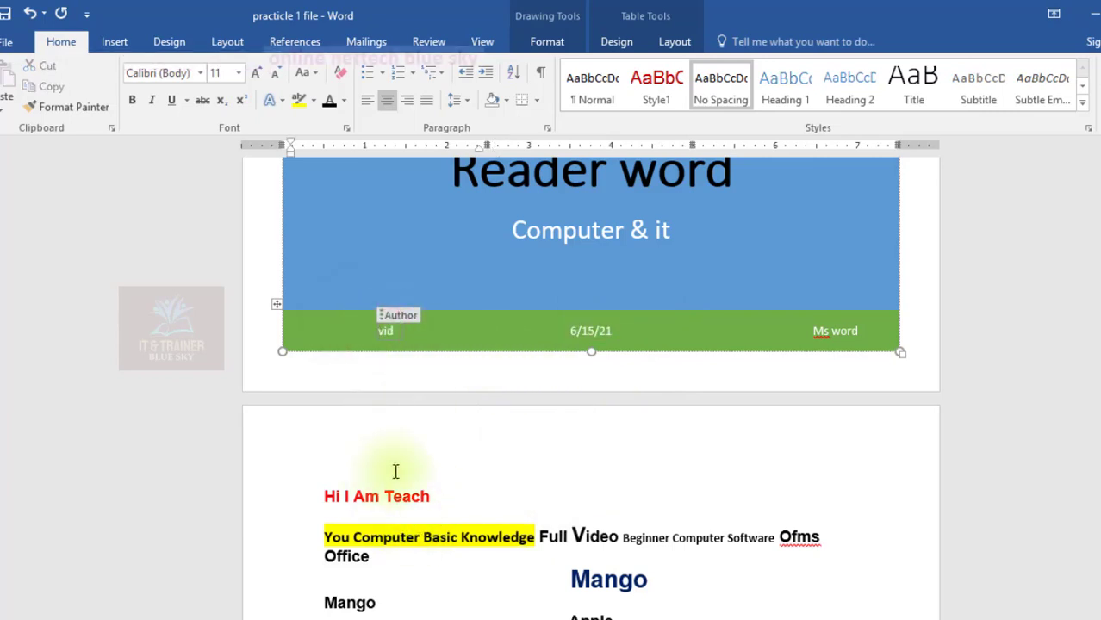
# Select the cover's book photo and dismiss its context menu without changes
pyautogui.scroll(5, 398, 263)
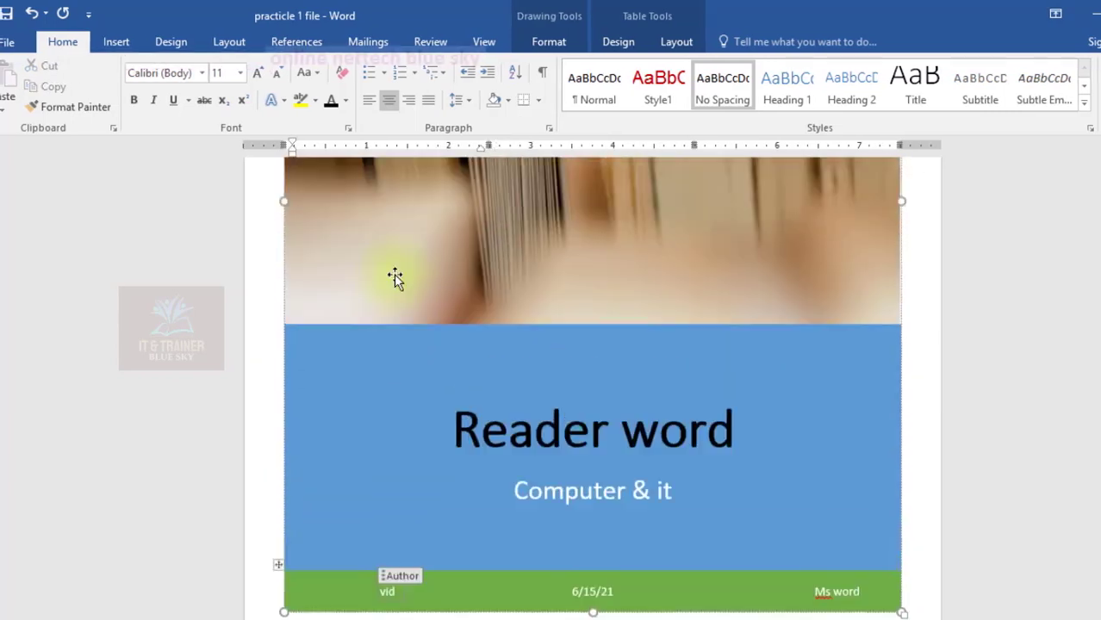
pyautogui.scroll(5, 393, 275)
pyautogui.scroll(2, 412, 295)
pyautogui.scroll(-4, 412, 295)
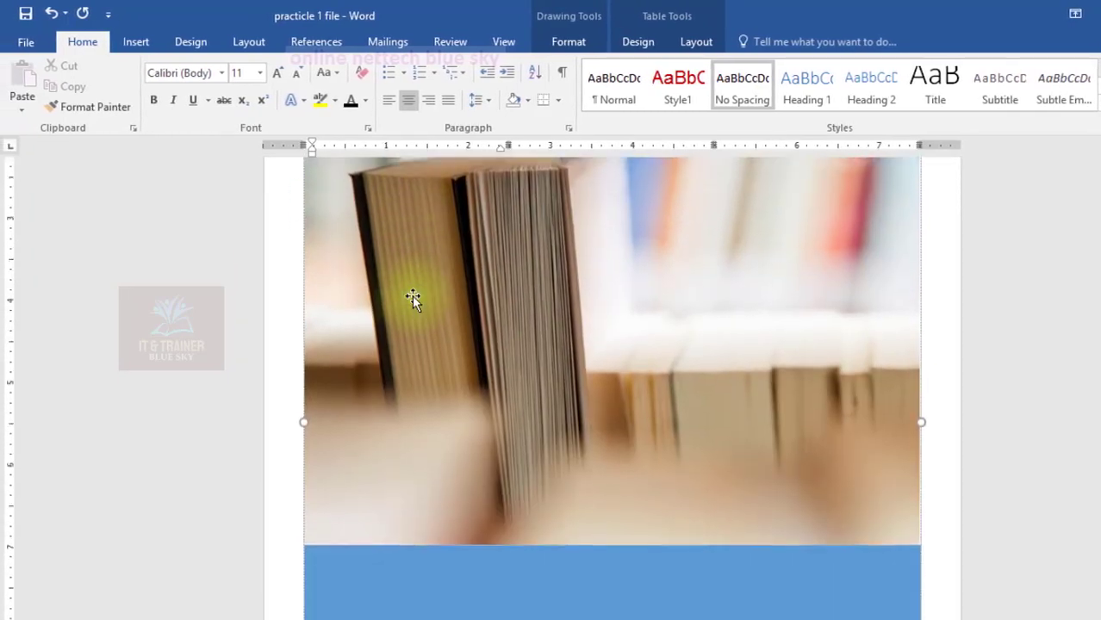
pyautogui.click(408, 293)
pyautogui.scroll(3, 410, 291)
pyautogui.scroll(2, 412, 295)
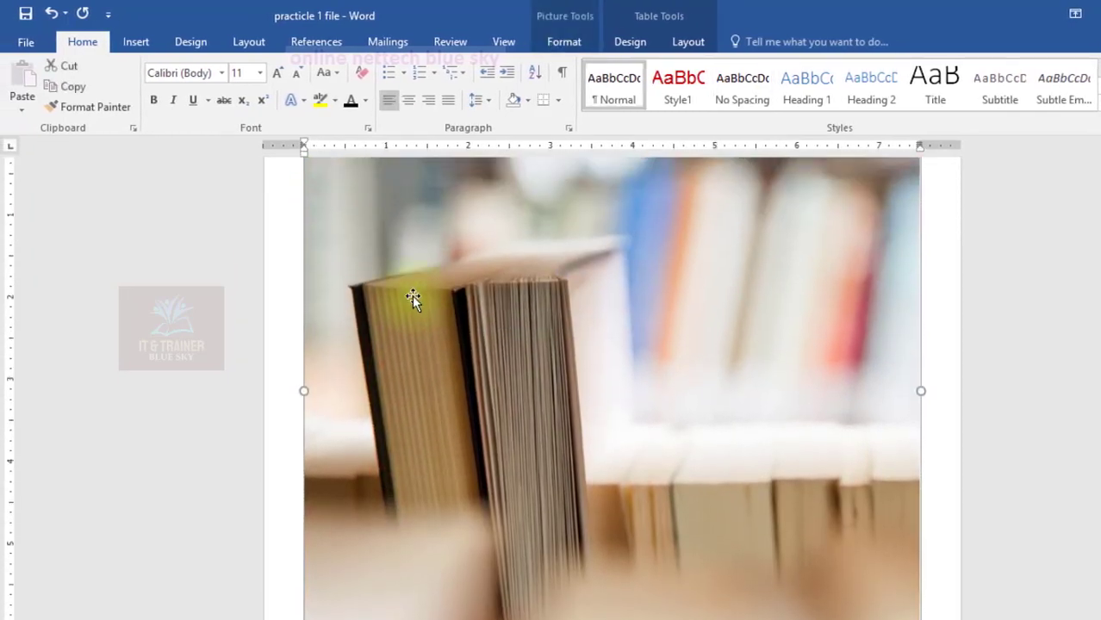
pyautogui.scroll(2, 425, 312)
pyautogui.rightClick(425, 312)
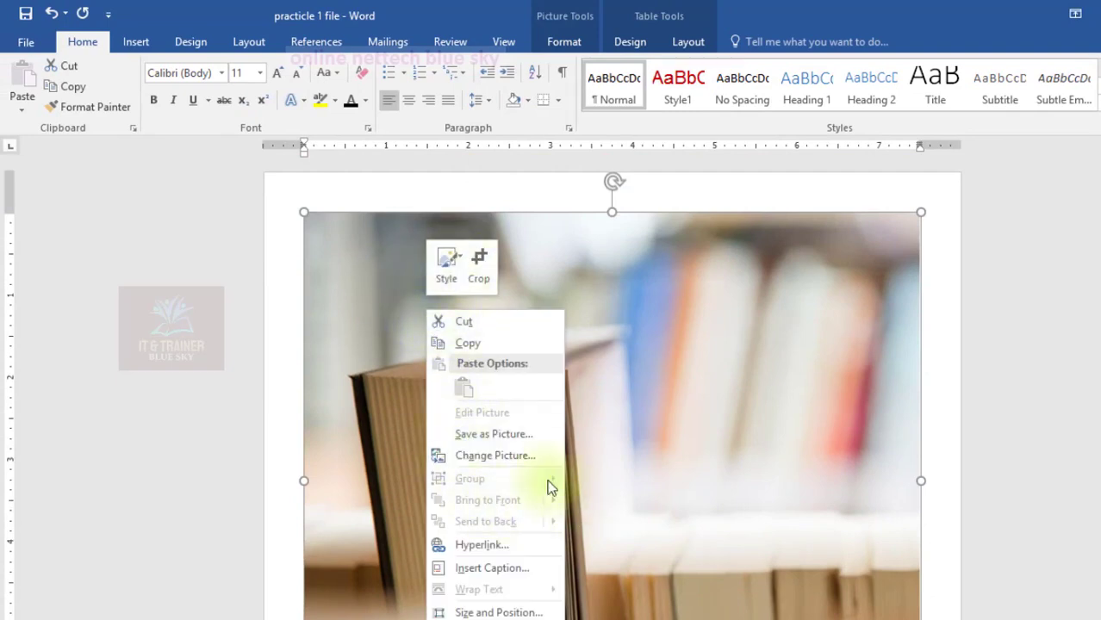
pyautogui.click(181, 373)
# Scroll back over the Insight 2 cover and show the Insert ribbon
pyautogui.scroll(-10, 391, 358)
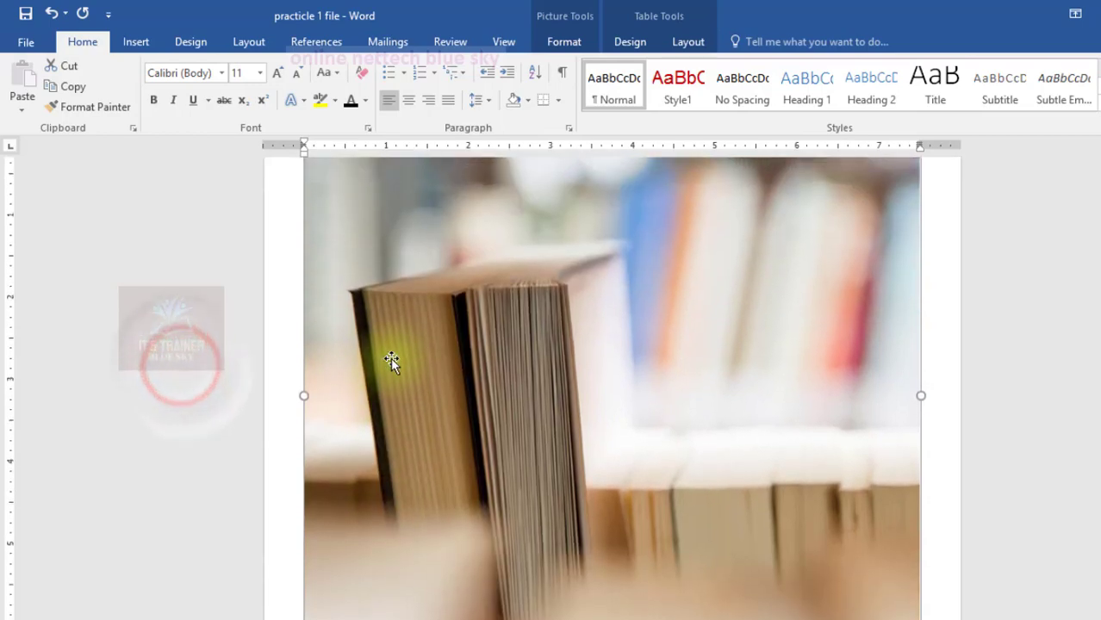
pyautogui.scroll(3, 383, 342)
pyautogui.scroll(5, 380, 335)
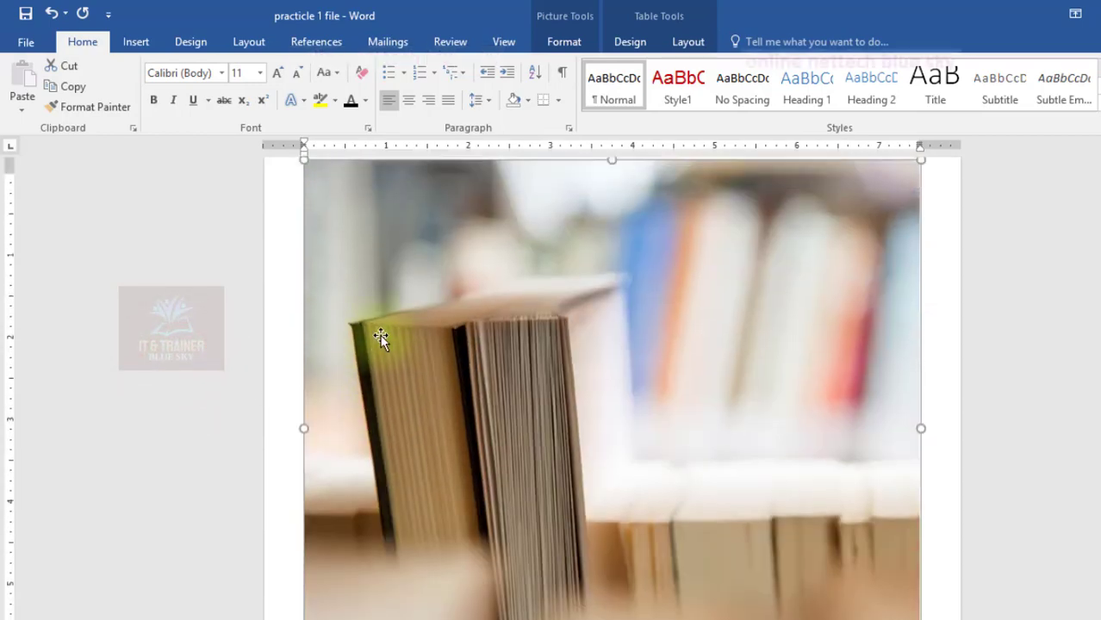
pyautogui.scroll(1, 380, 333)
pyautogui.scroll(-3, 395, 323)
pyautogui.scroll(-4, 392, 323)
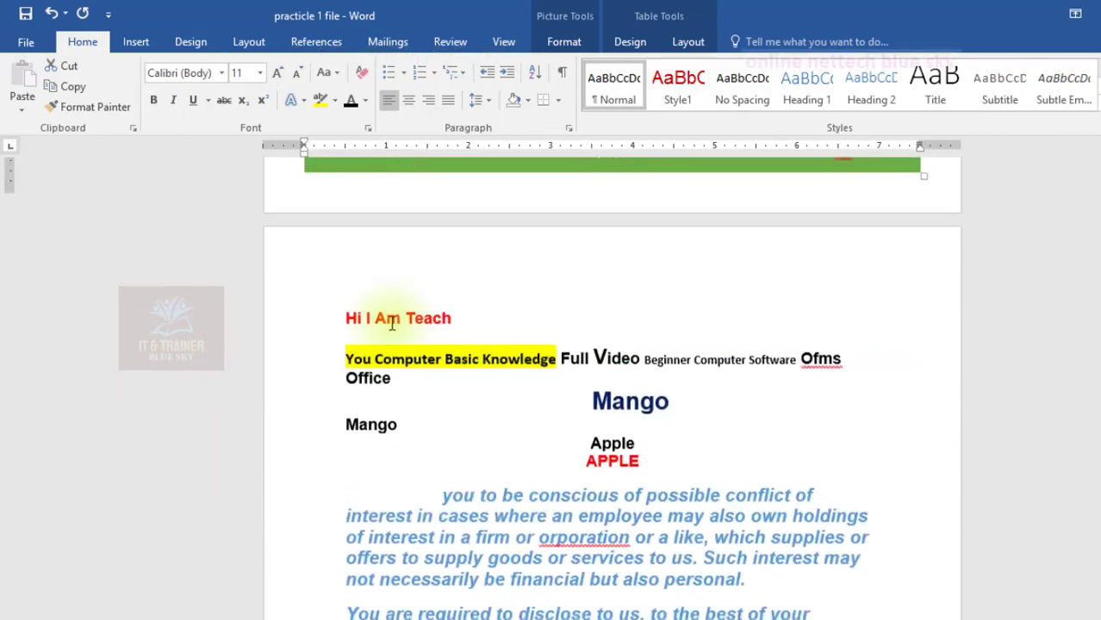
pyautogui.scroll(-2, 389, 319)
pyautogui.scroll(-4, 387, 319)
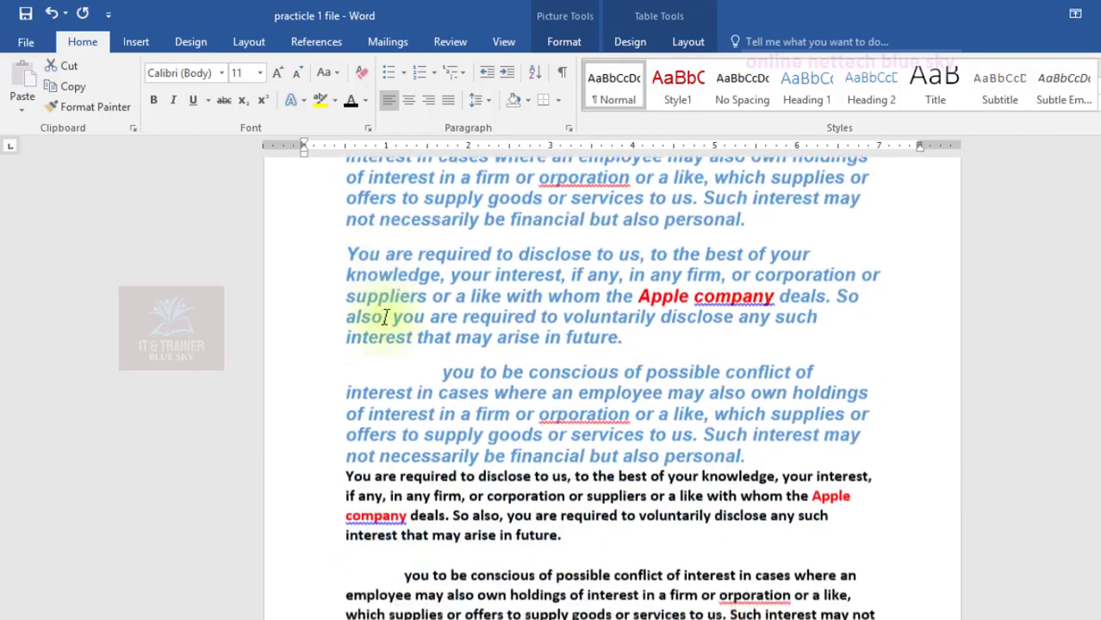
pyautogui.scroll(6, 384, 318)
pyautogui.scroll(9, 382, 317)
pyautogui.scroll(5, 382, 317)
pyautogui.scroll(1, 382, 316)
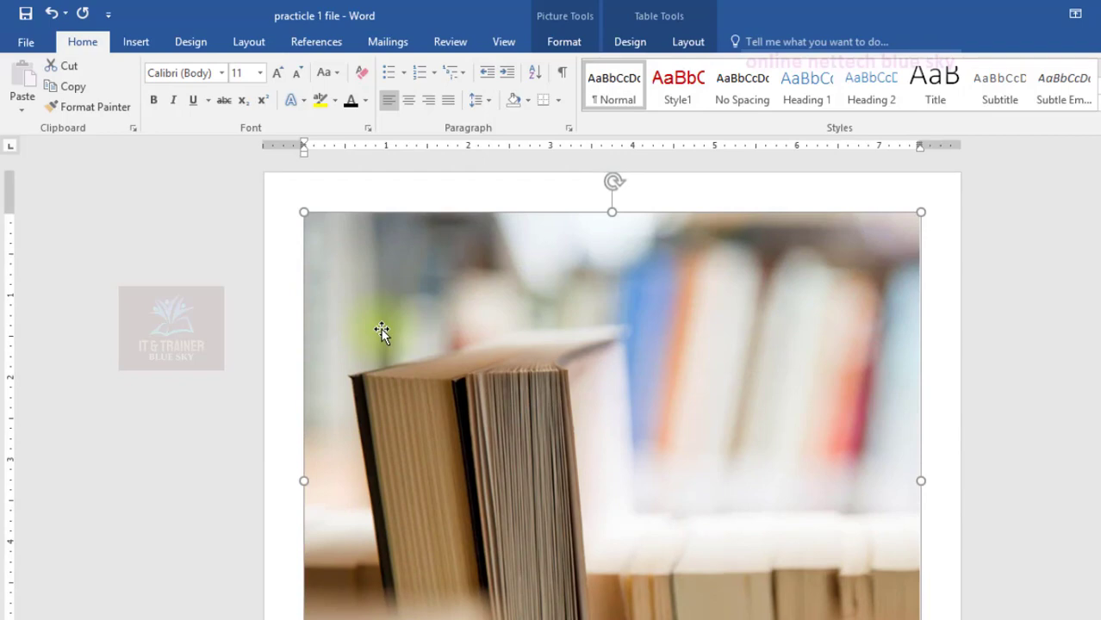
pyautogui.click(135, 44)
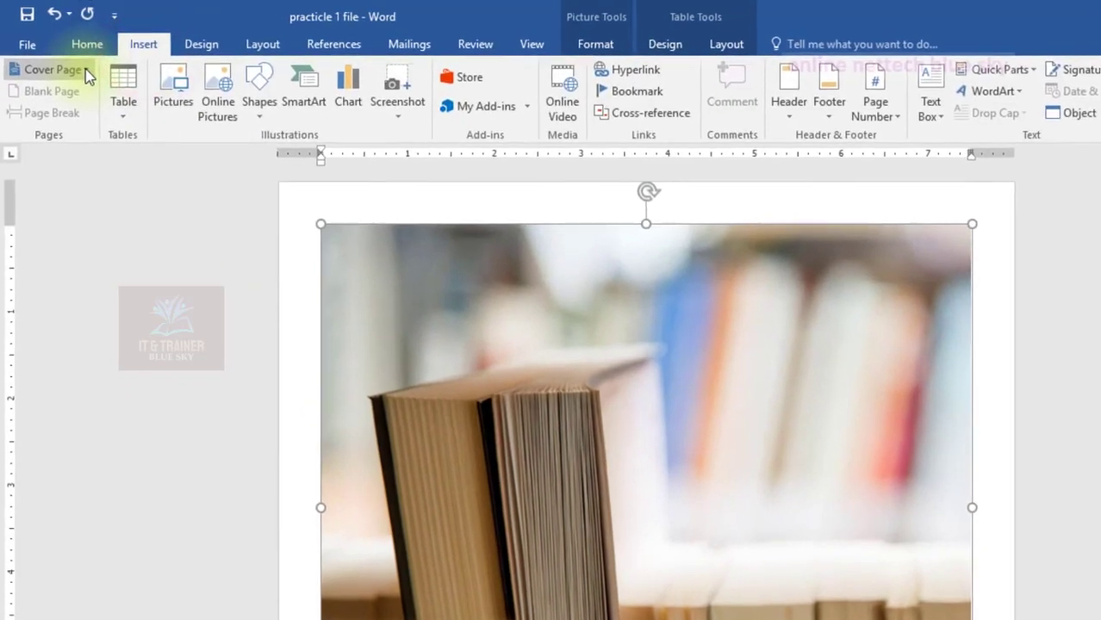
# Apply the Integral cover page design to the document
pyautogui.click(79, 65)
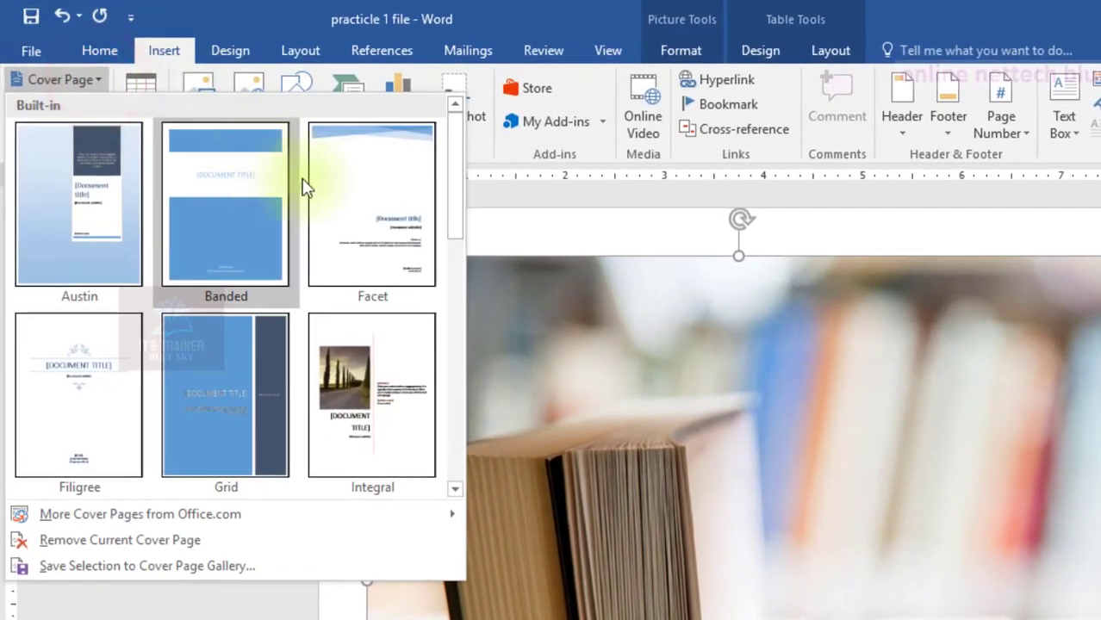
pyautogui.click(340, 380)
pyautogui.scroll(-5, 608, 374)
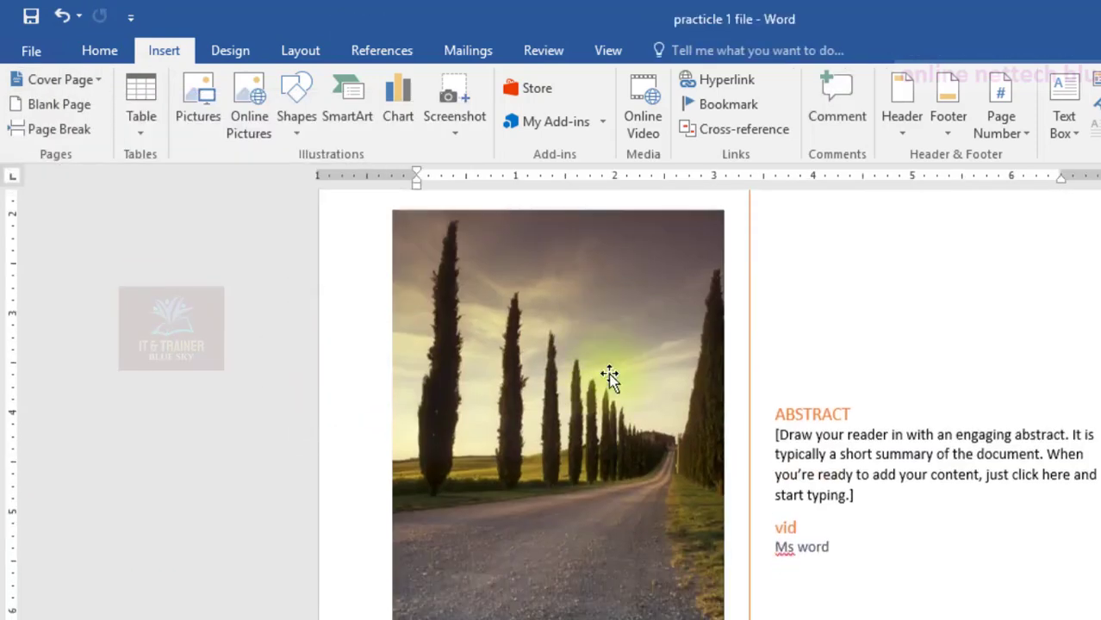
pyautogui.scroll(-3, 617, 400)
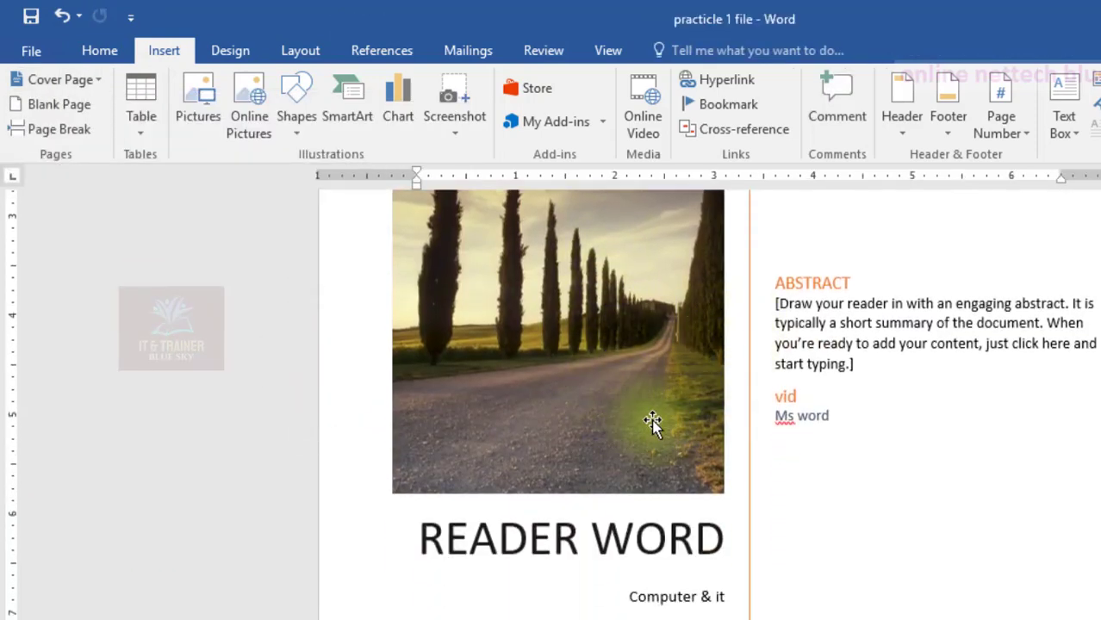
pyautogui.scroll(3, 639, 418)
pyautogui.scroll(3, 605, 405)
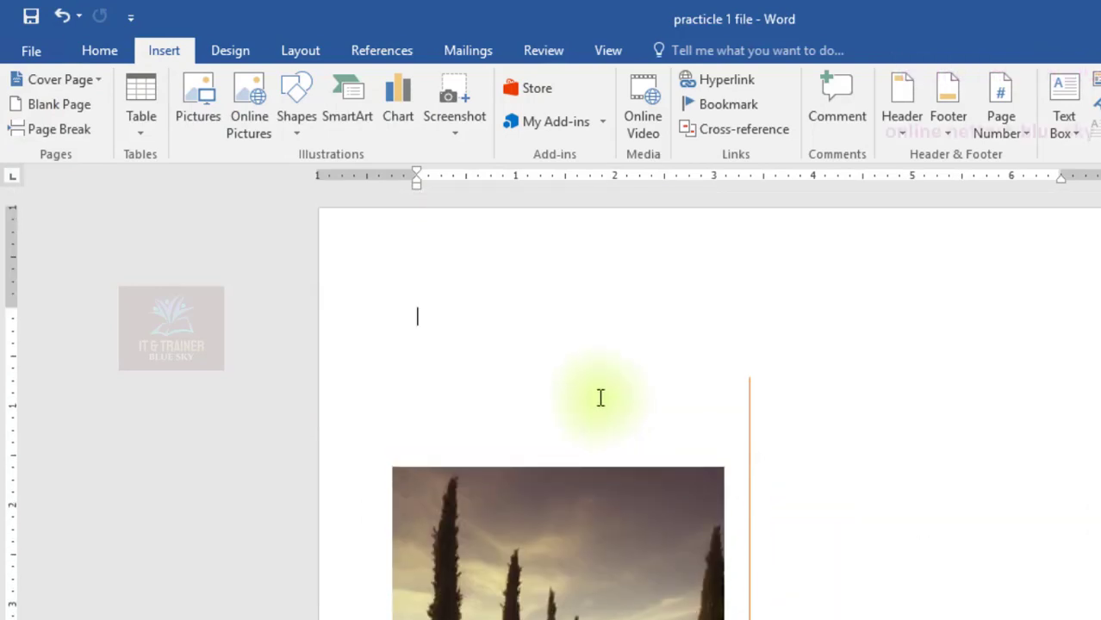
pyautogui.scroll(-3, 599, 401)
pyautogui.scroll(-5, 597, 388)
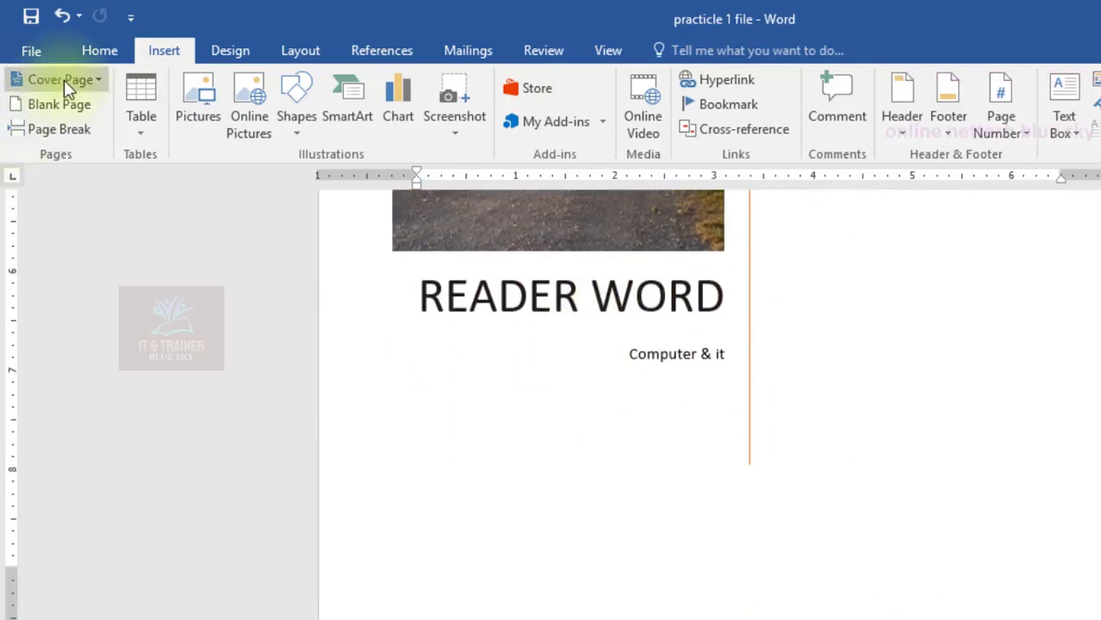
# Replace it with the Office.com cover design featuring the book photo
pyautogui.click(60, 80)
pyautogui.scroll(-5, 124, 375)
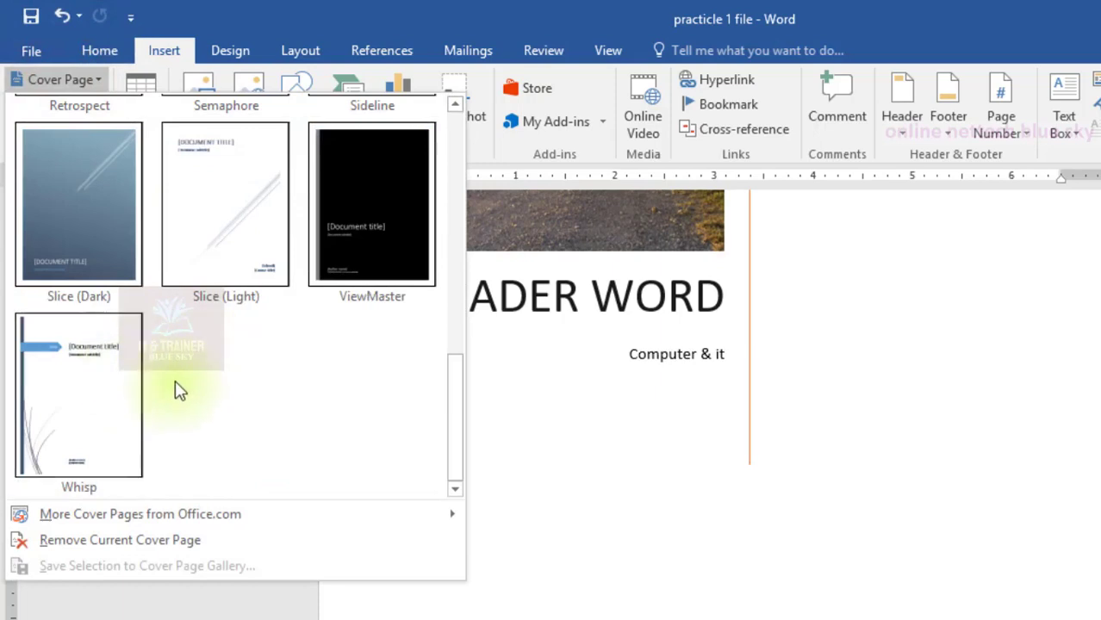
pyautogui.scroll(5, 183, 321)
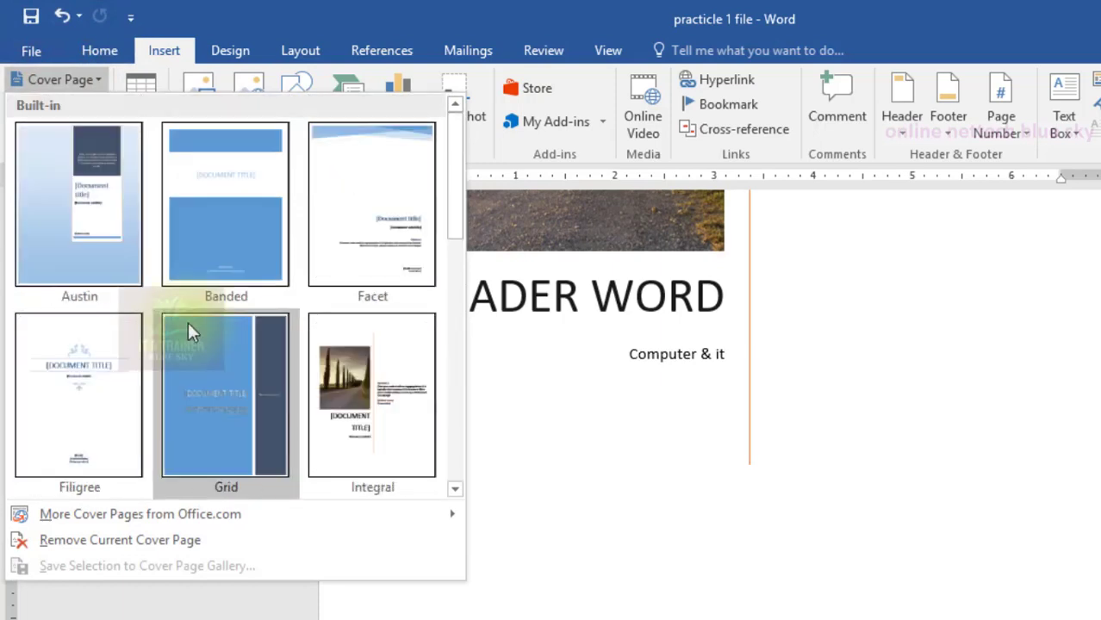
pyautogui.scroll(-5, 189, 324)
pyautogui.moveTo(337, 517)
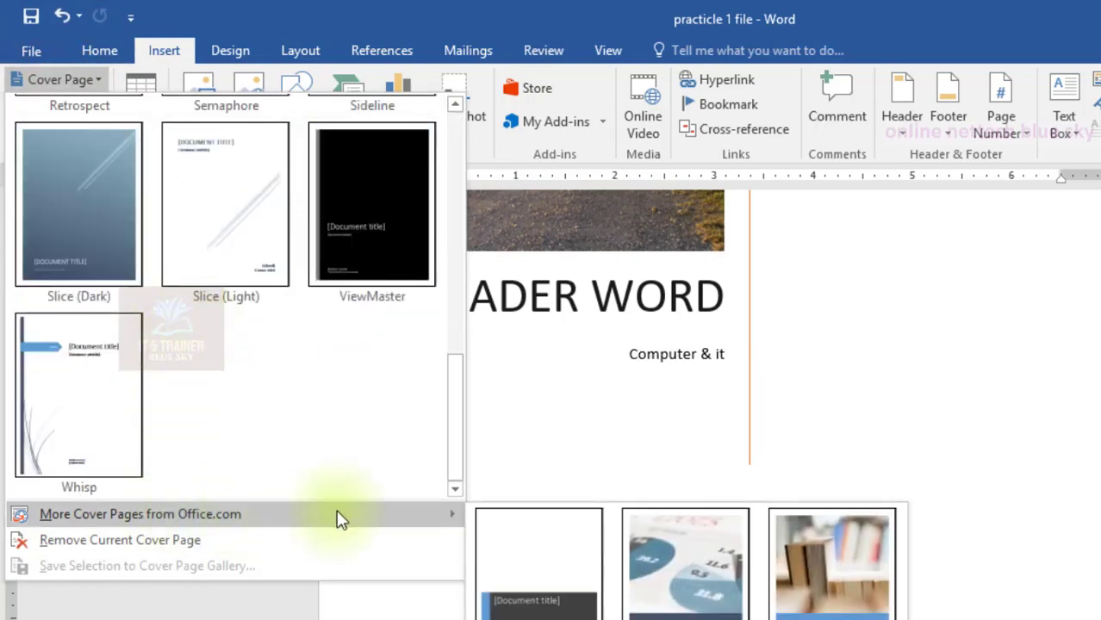
pyautogui.click(788, 569)
pyautogui.scroll(-5, 789, 569)
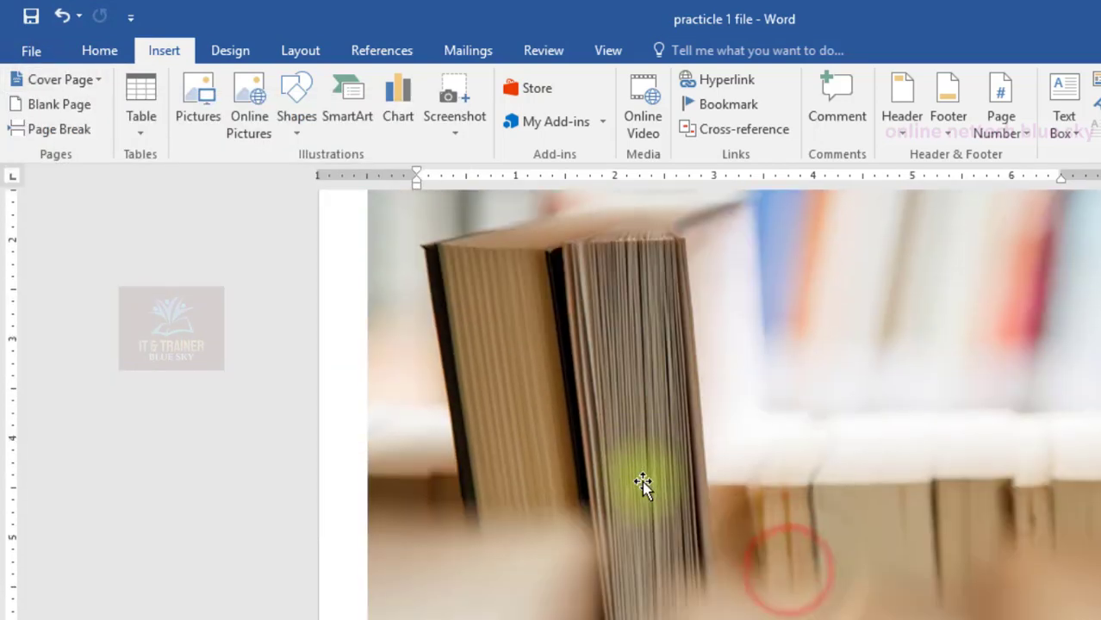
pyautogui.scroll(-3, 583, 584)
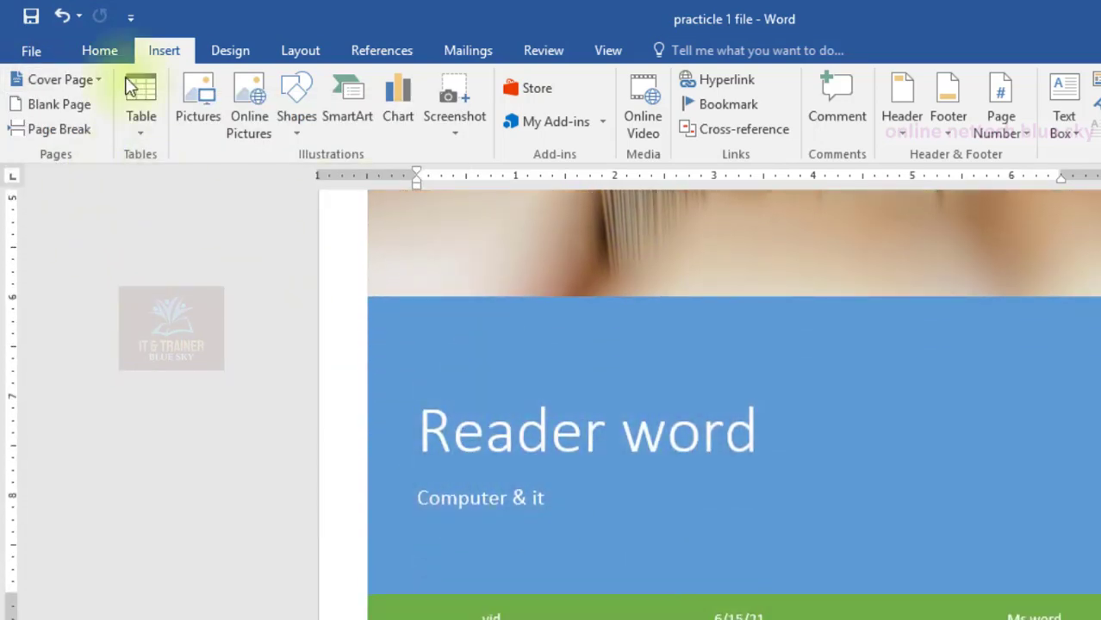
pyautogui.click(52, 107)
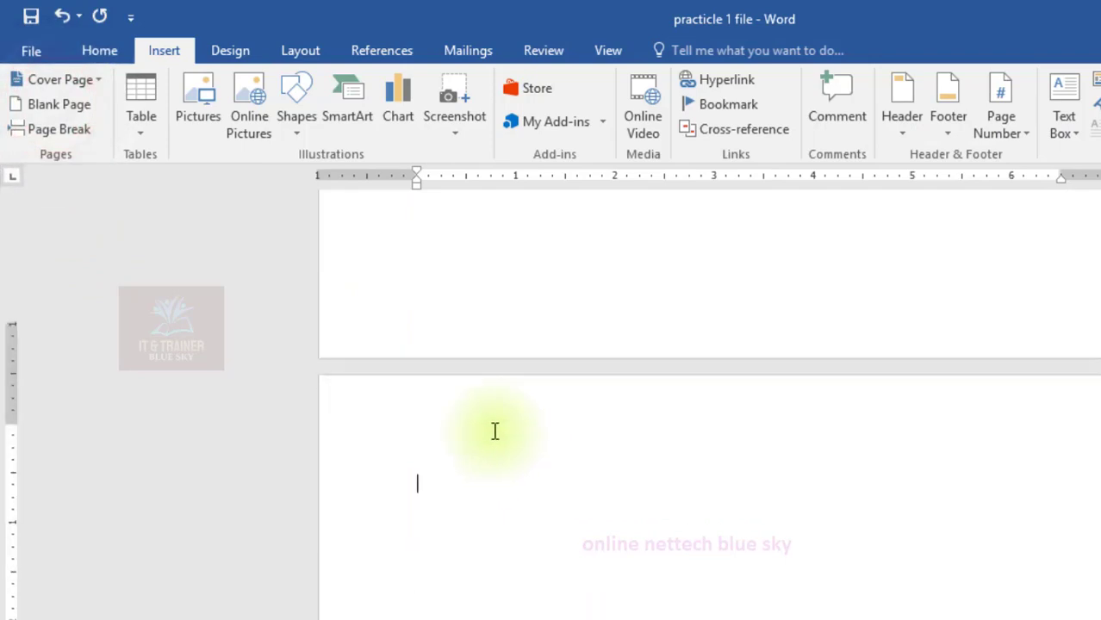
pyautogui.scroll(-3, 477, 444)
pyautogui.scroll(3, 472, 438)
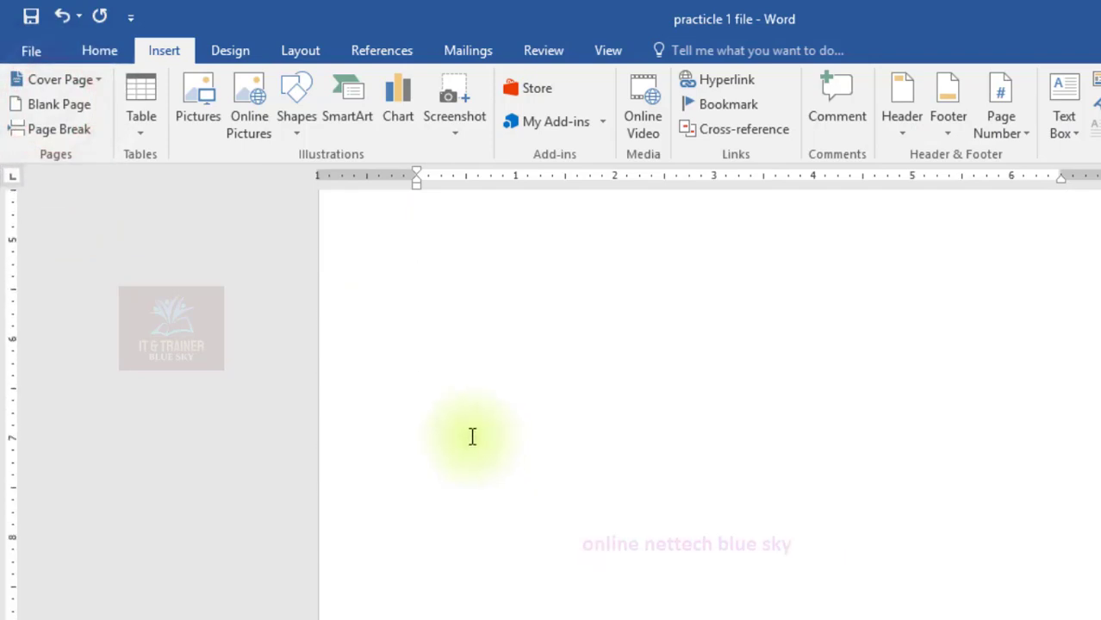
pyautogui.scroll(-3, 469, 433)
pyautogui.scroll(3, 463, 431)
pyautogui.scroll(1, 463, 431)
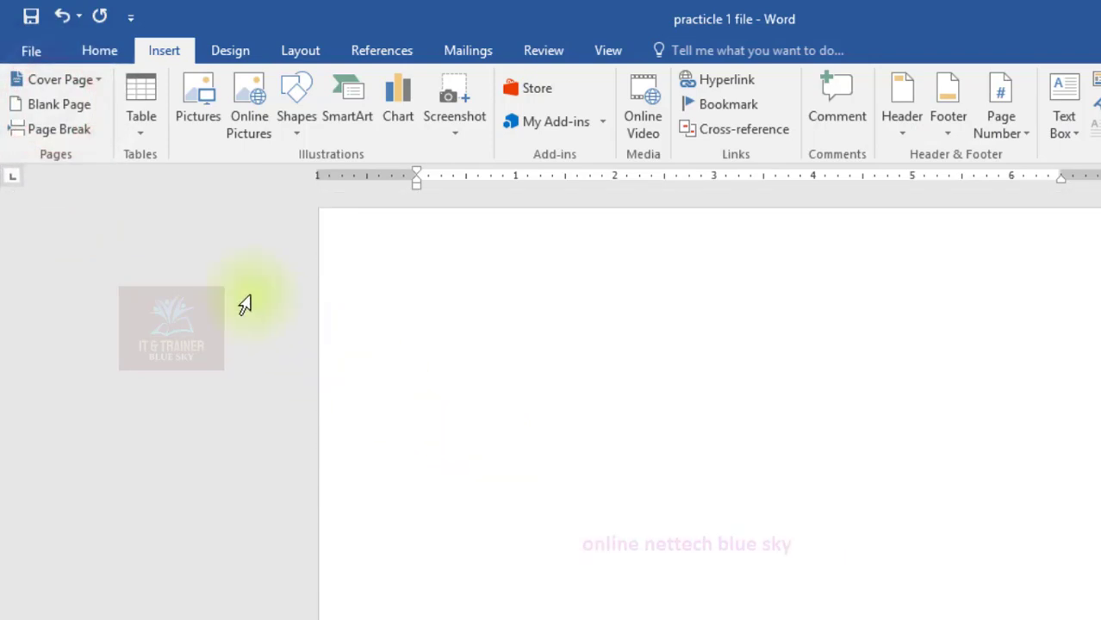
pyautogui.doubleClick(381, 249)
pyautogui.click(424, 333)
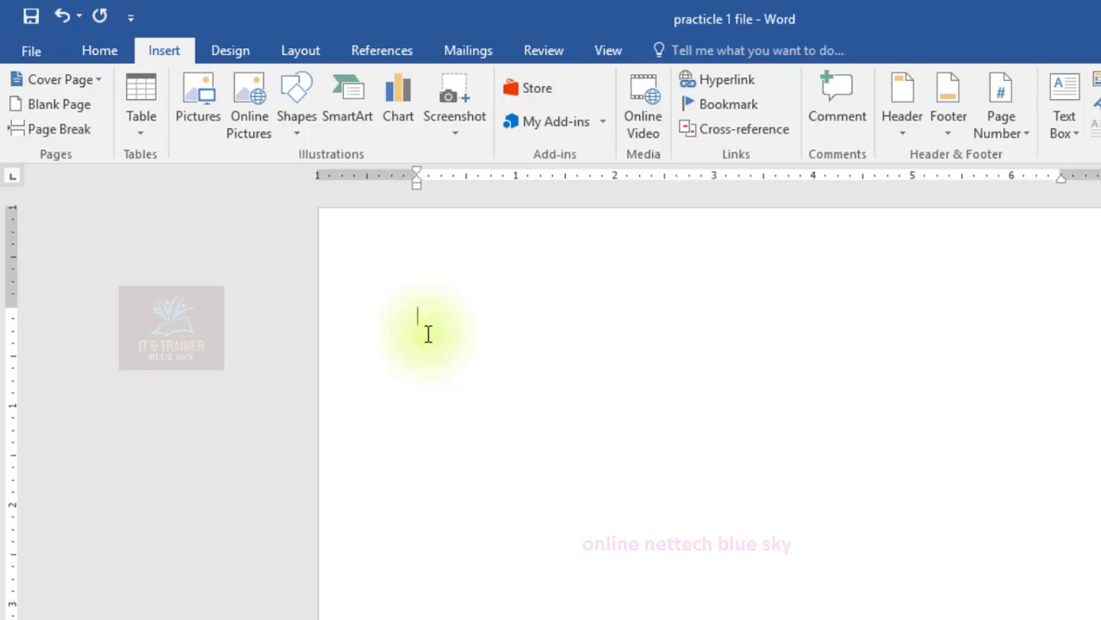
pyautogui.scroll(-5, 417, 340)
pyautogui.scroll(-5, 418, 350)
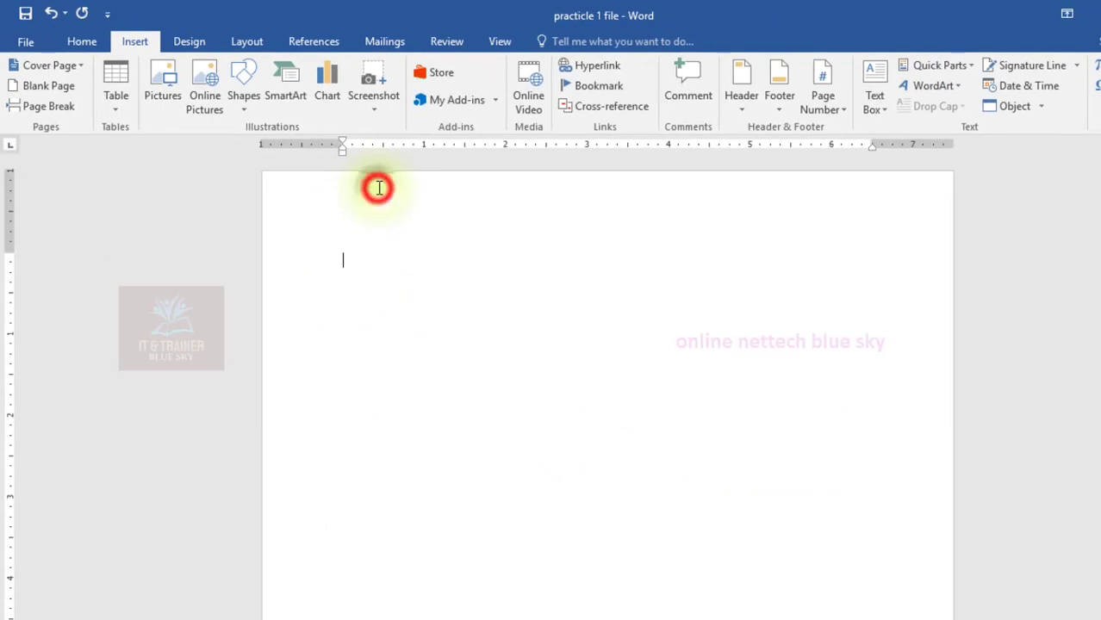
# Paste the clipboard contents at the insertion point after the cover
pyautogui.rightClick(342, 269)
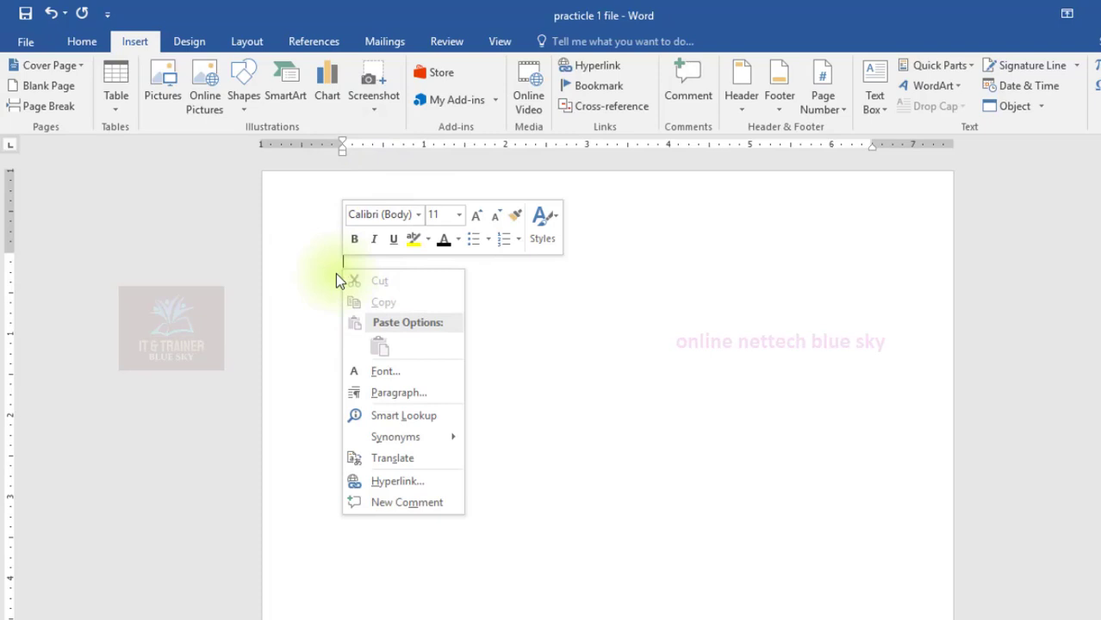
pyautogui.click(614, 269)
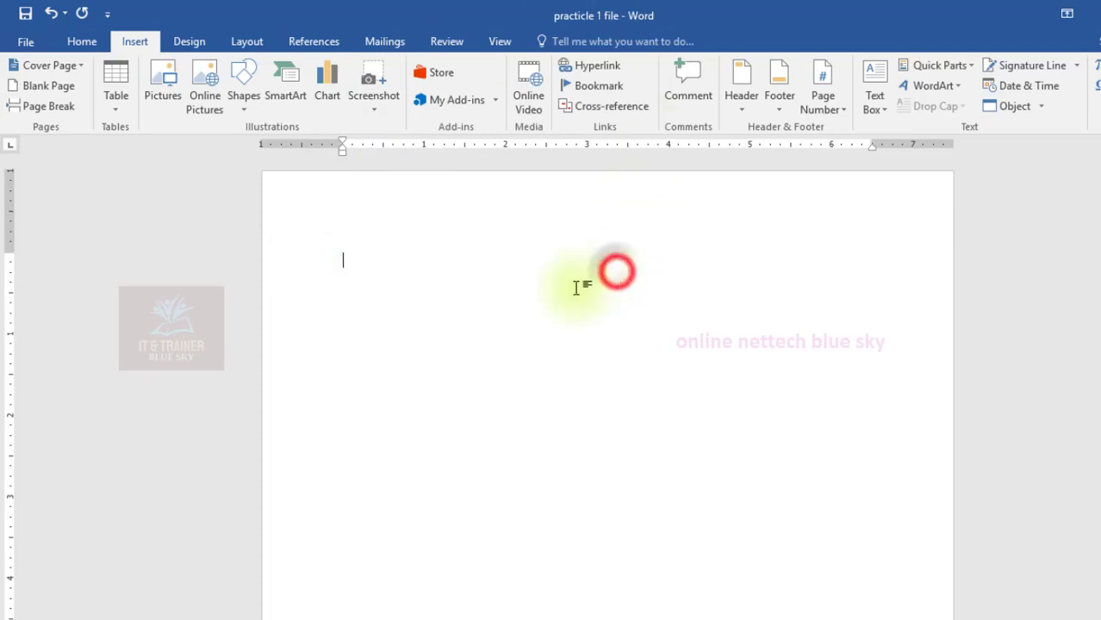
pyautogui.hotkey('ctrl', 'v')
pyautogui.scroll(-5, 558, 287)
pyautogui.scroll(-5, 560, 283)
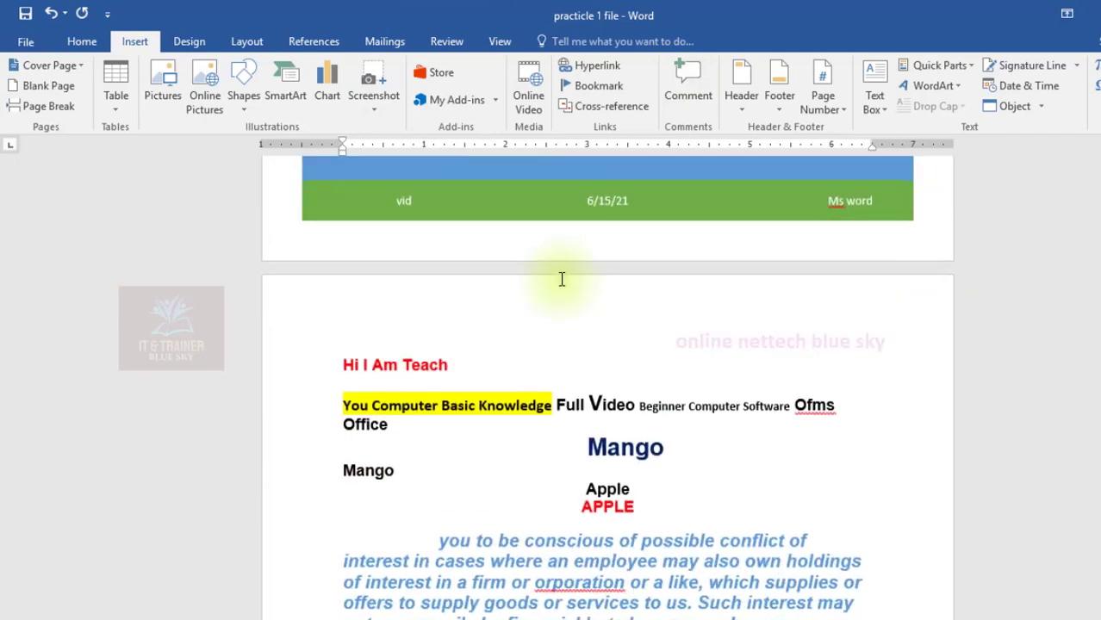
pyautogui.scroll(3, 569, 258)
pyautogui.scroll(10, 564, 249)
pyautogui.scroll(5, 558, 247)
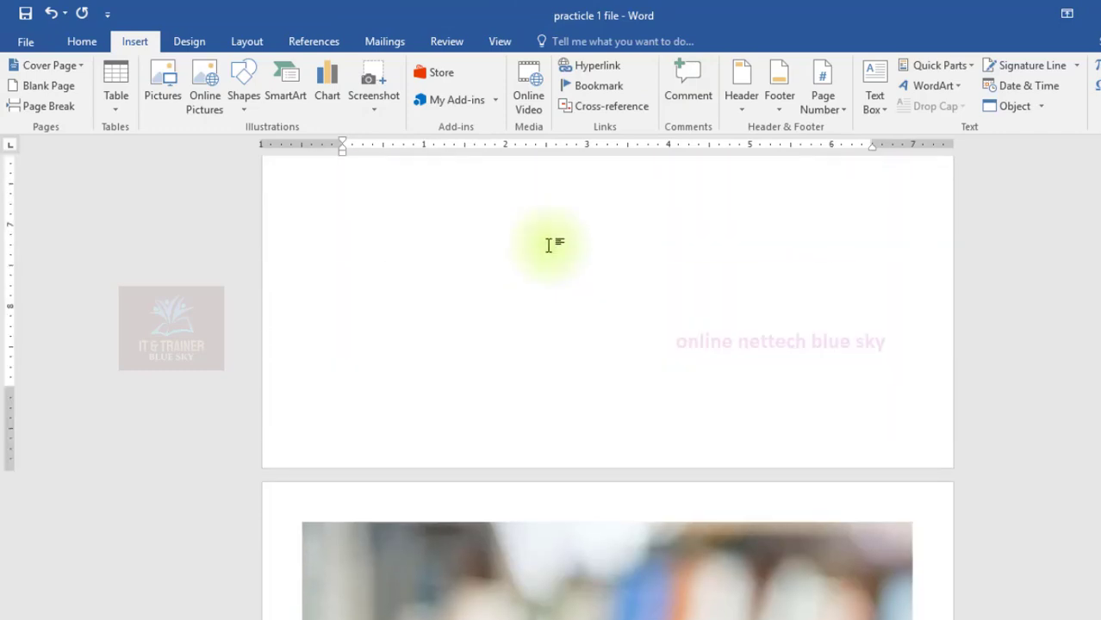
# Insert a page break (Ctrl+Enter) to add an empty page before the text page
pyautogui.doubleClick(508, 267)
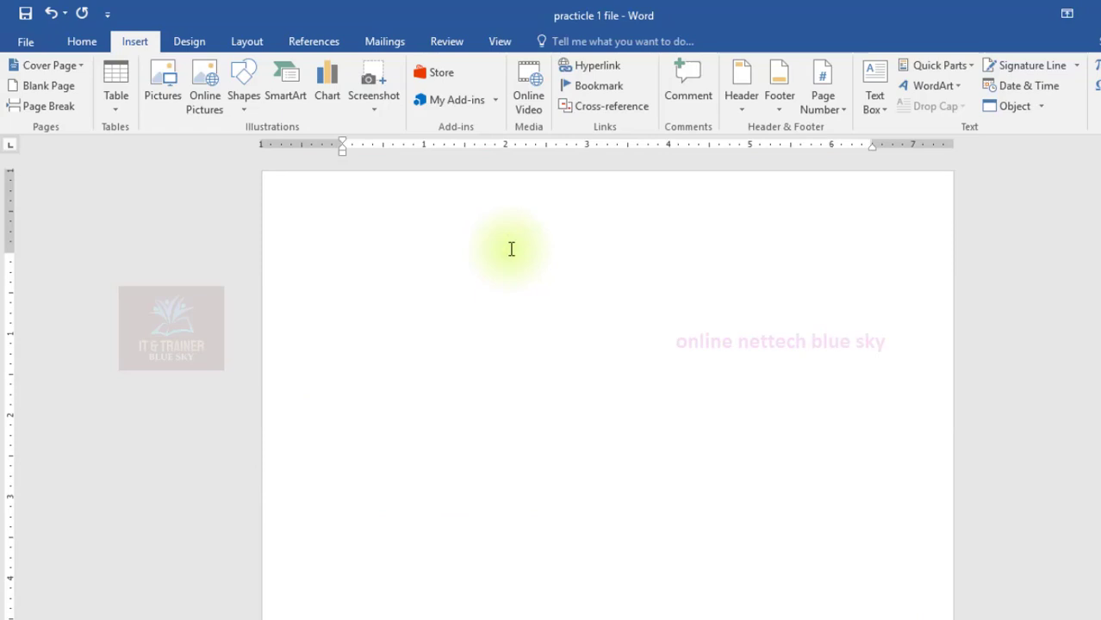
pyautogui.hotkey('ctrl', 'Return')
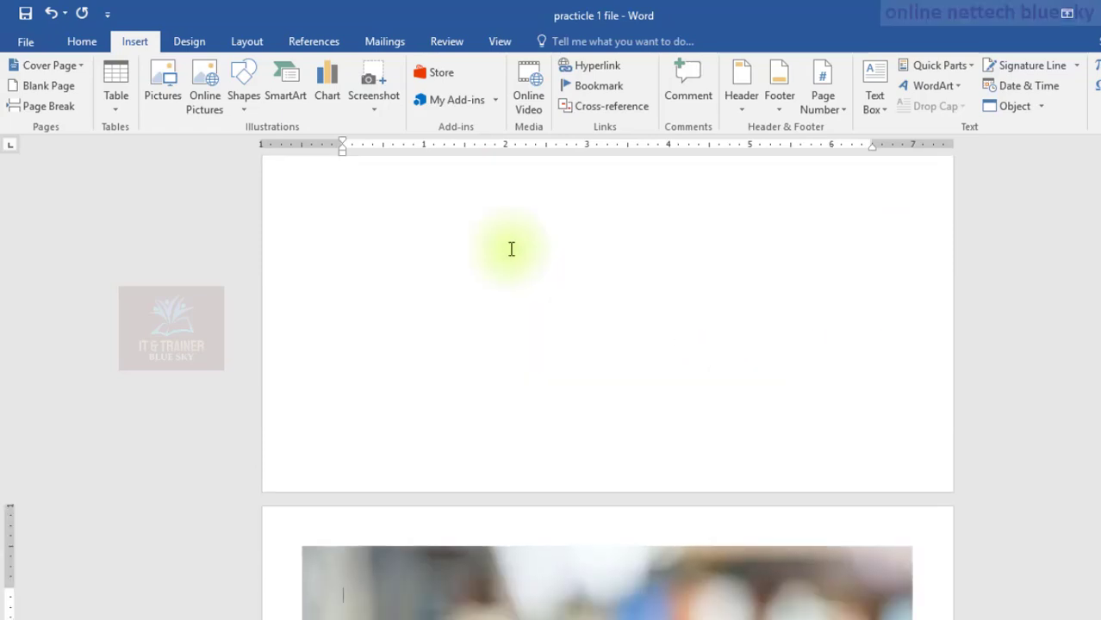
pyautogui.scroll(-5, 511, 250)
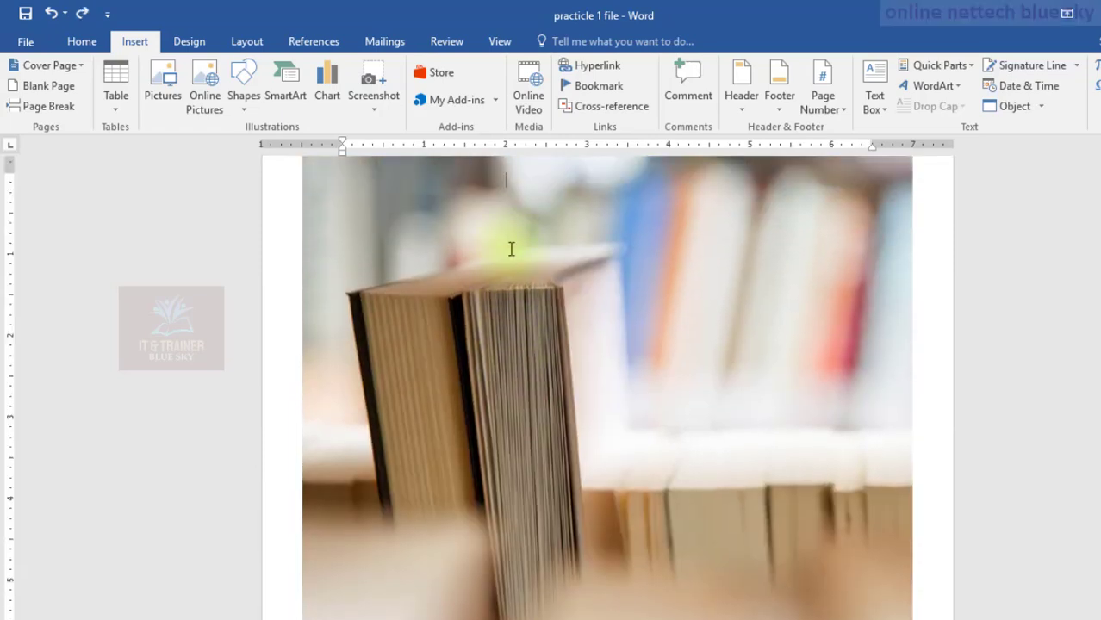
pyautogui.scroll(2, 511, 249)
pyautogui.scroll(-5, 414, 356)
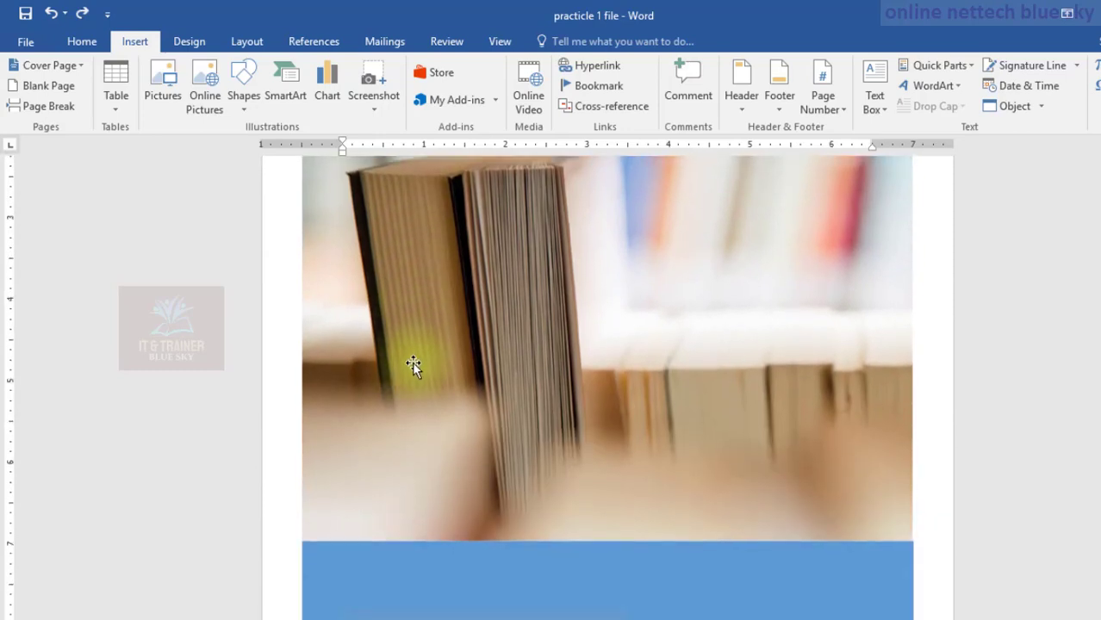
pyautogui.scroll(-2, 413, 363)
pyautogui.scroll(-3, 487, 350)
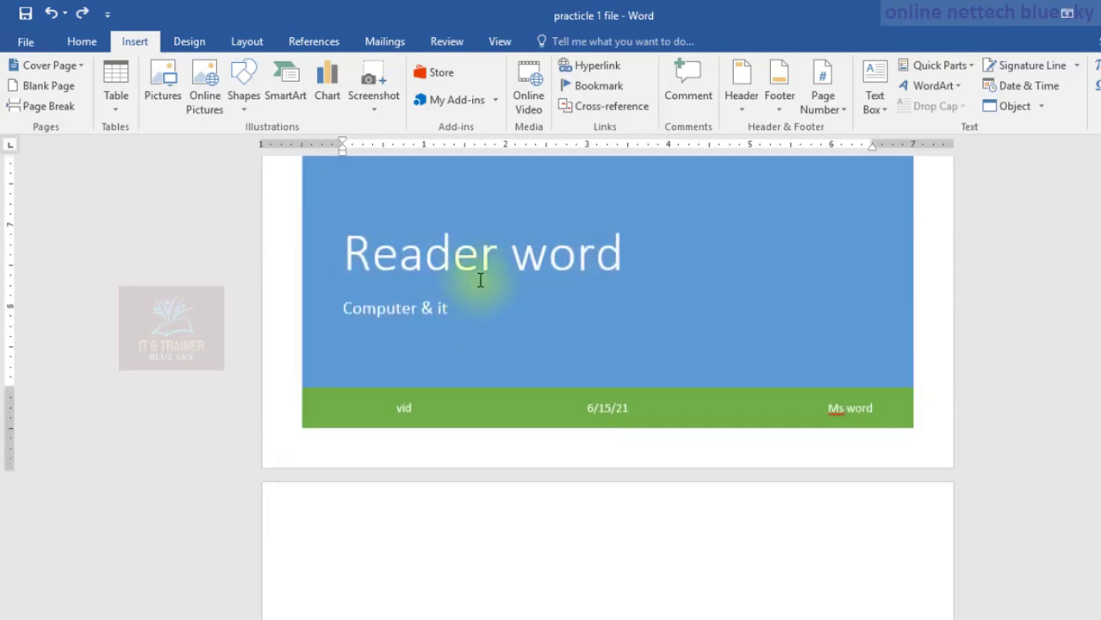
# Make the Reader word cover title bold, centred and black
pyautogui.click(536, 254)
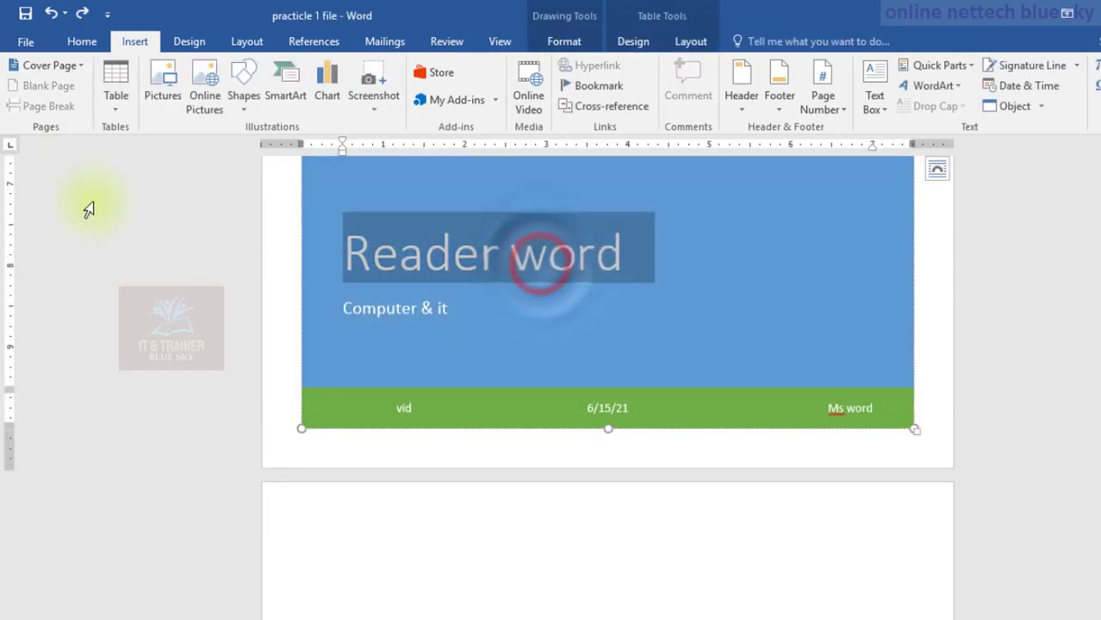
pyautogui.click(82, 41)
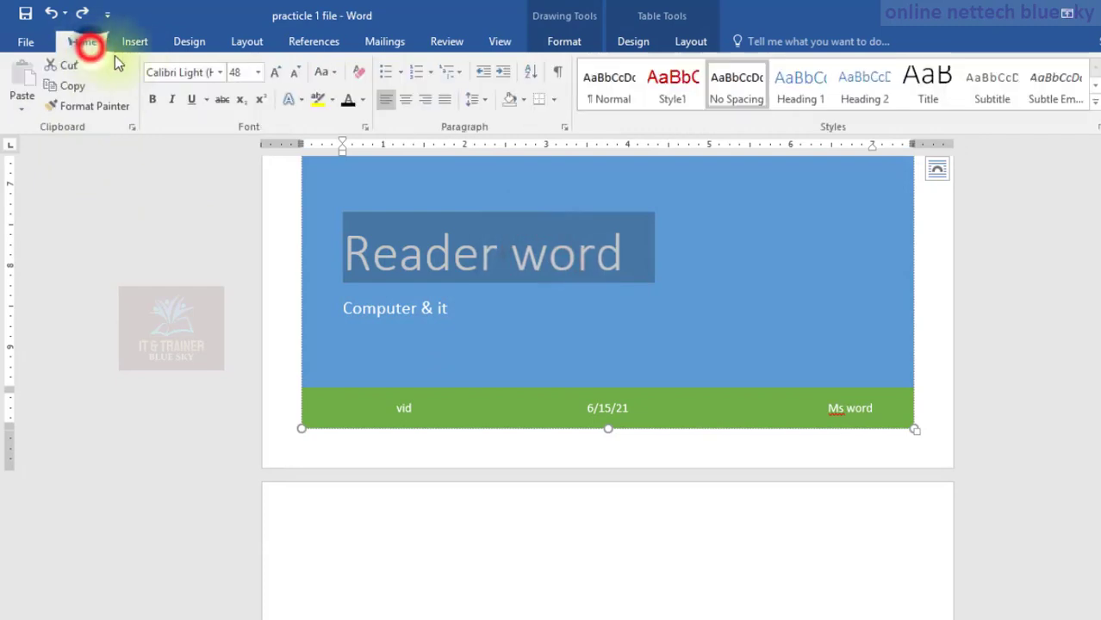
pyautogui.click(152, 98)
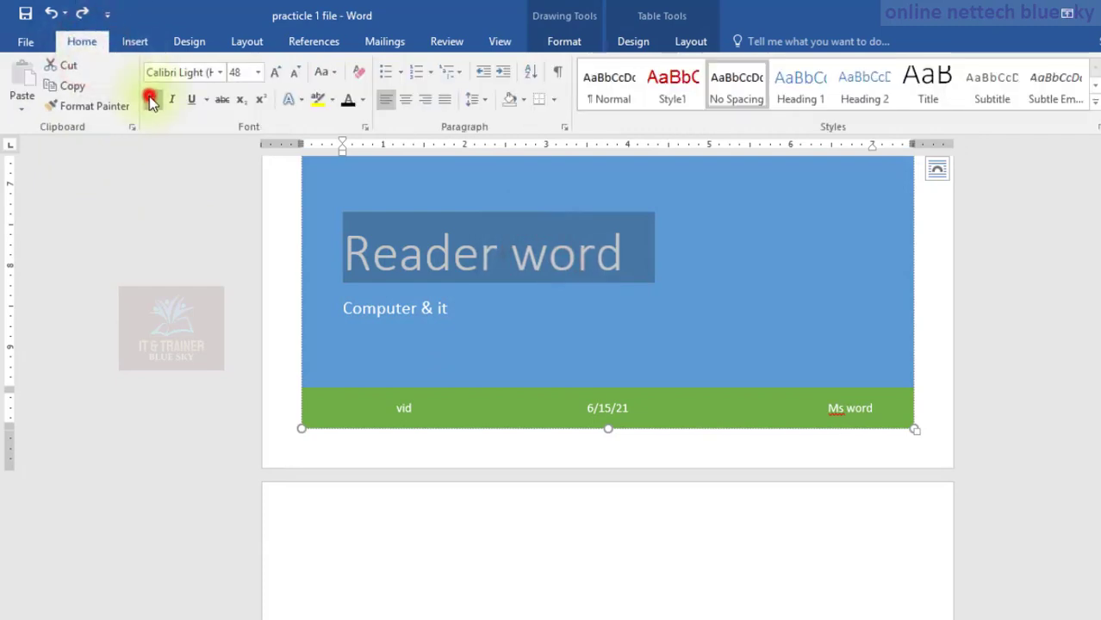
pyautogui.click(402, 101)
pyautogui.click(348, 102)
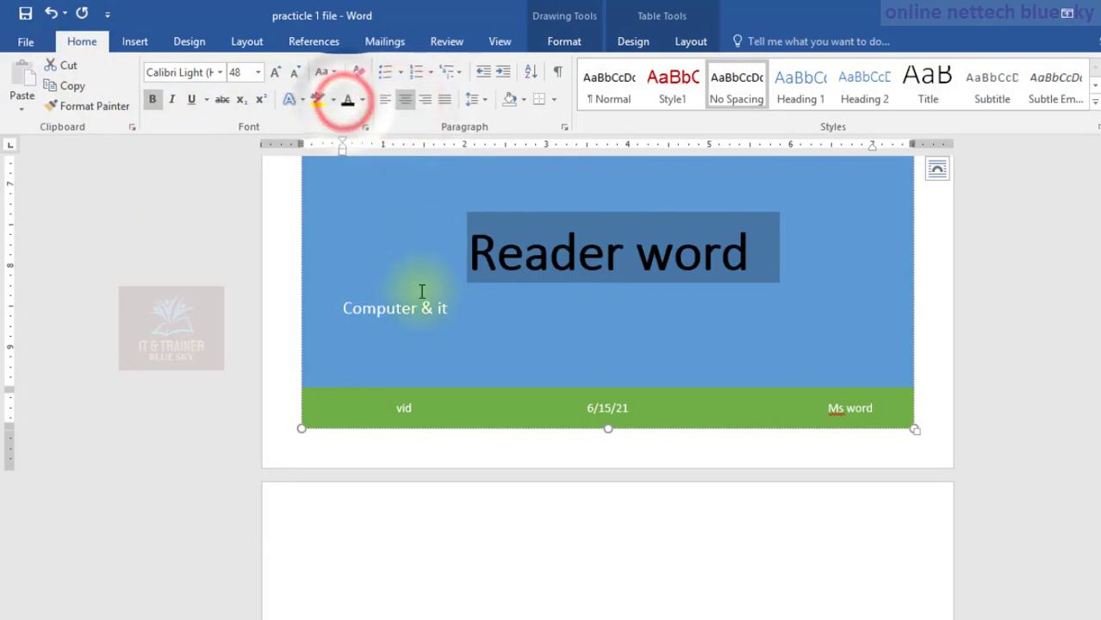
# Enlarge the Computer & it subtitle to 20 pt, centre it and colour it yellow
pyautogui.click(392, 316)
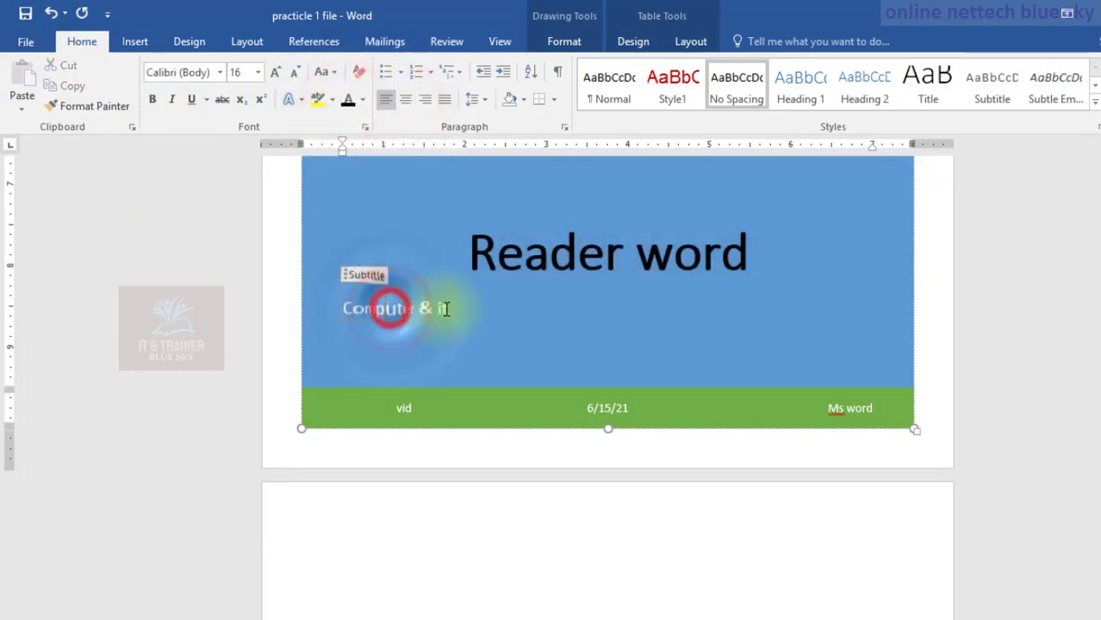
pyautogui.moveTo(450, 309); pyautogui.dragTo(368, 311)
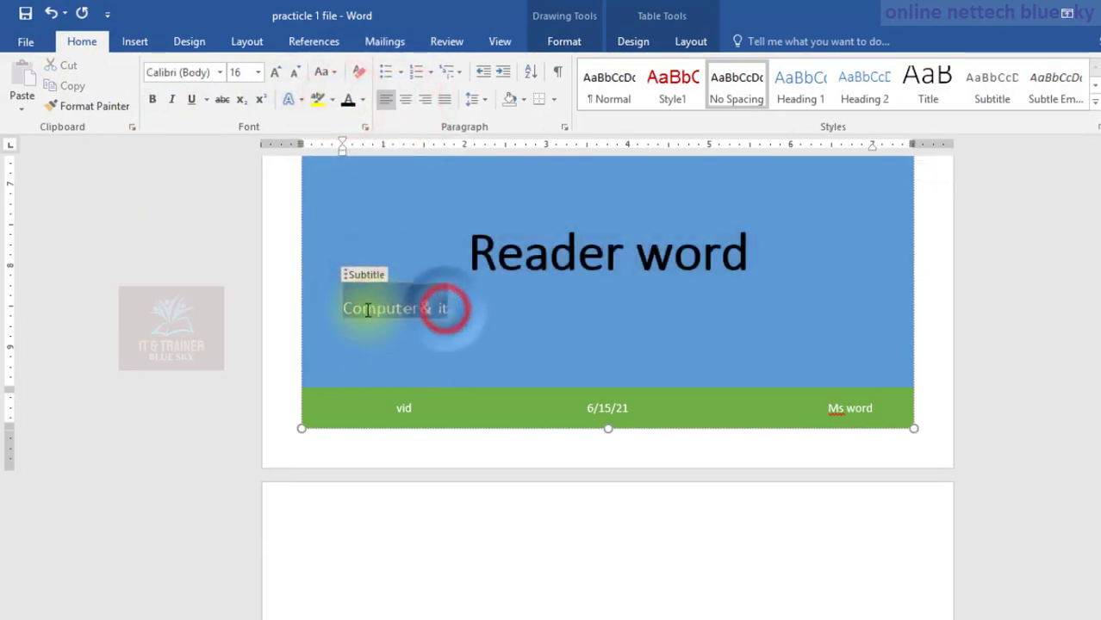
pyautogui.click(274, 72)
pyautogui.click(275, 72)
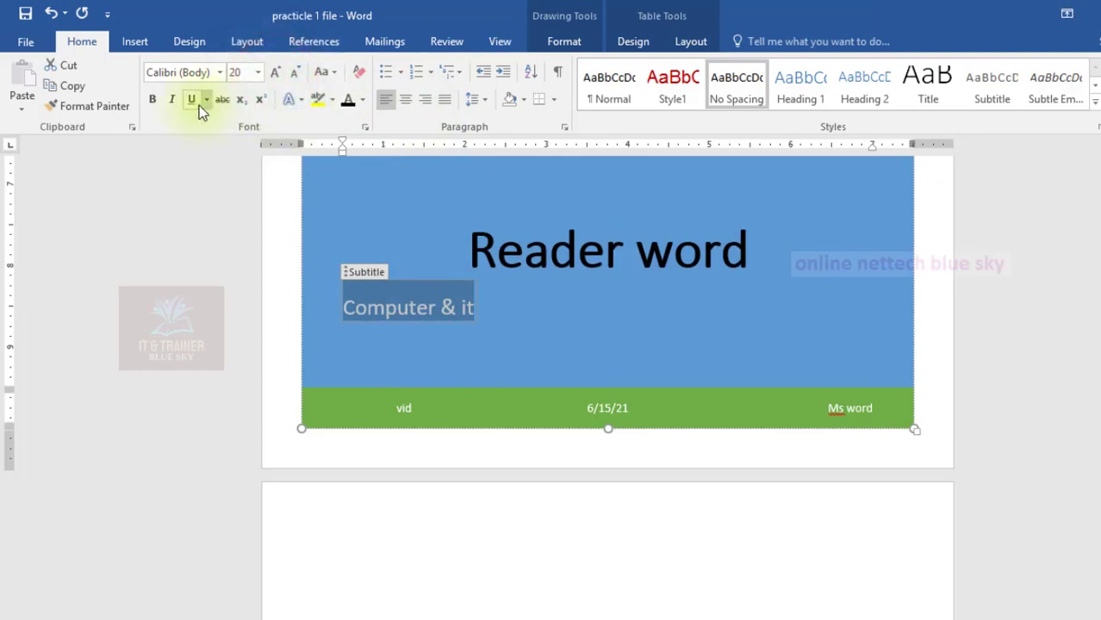
pyautogui.click(402, 106)
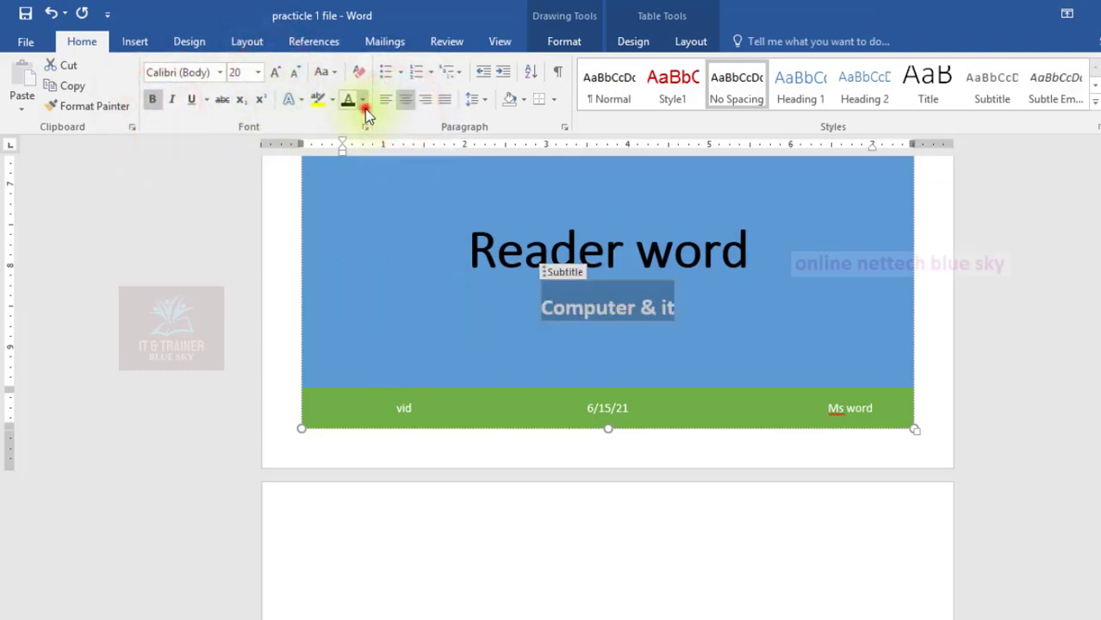
pyautogui.click(362, 101)
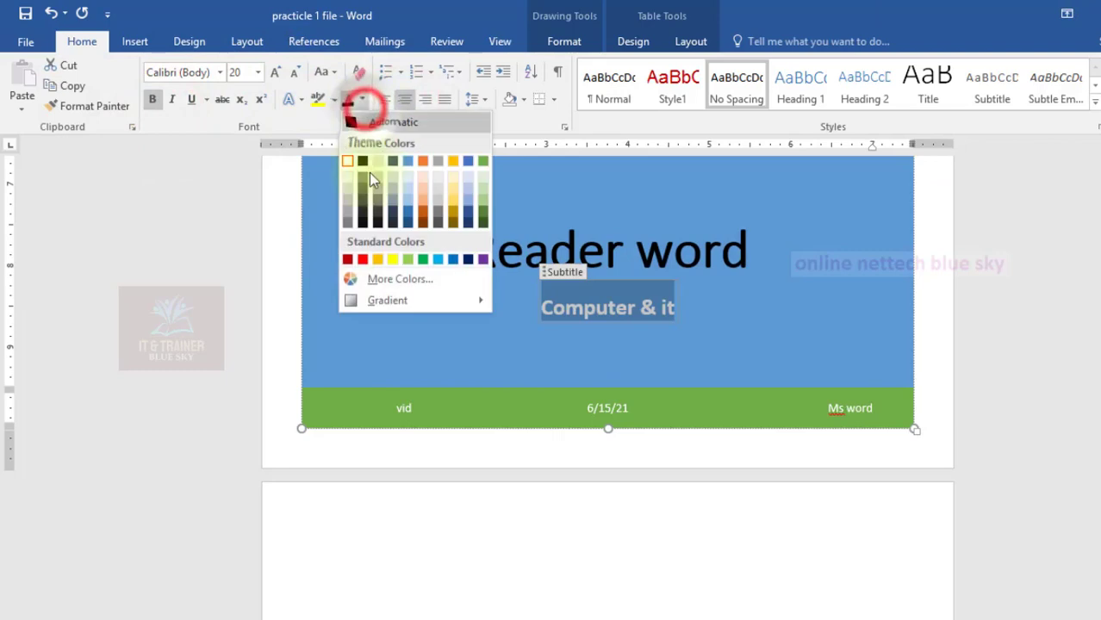
pyautogui.click(387, 259)
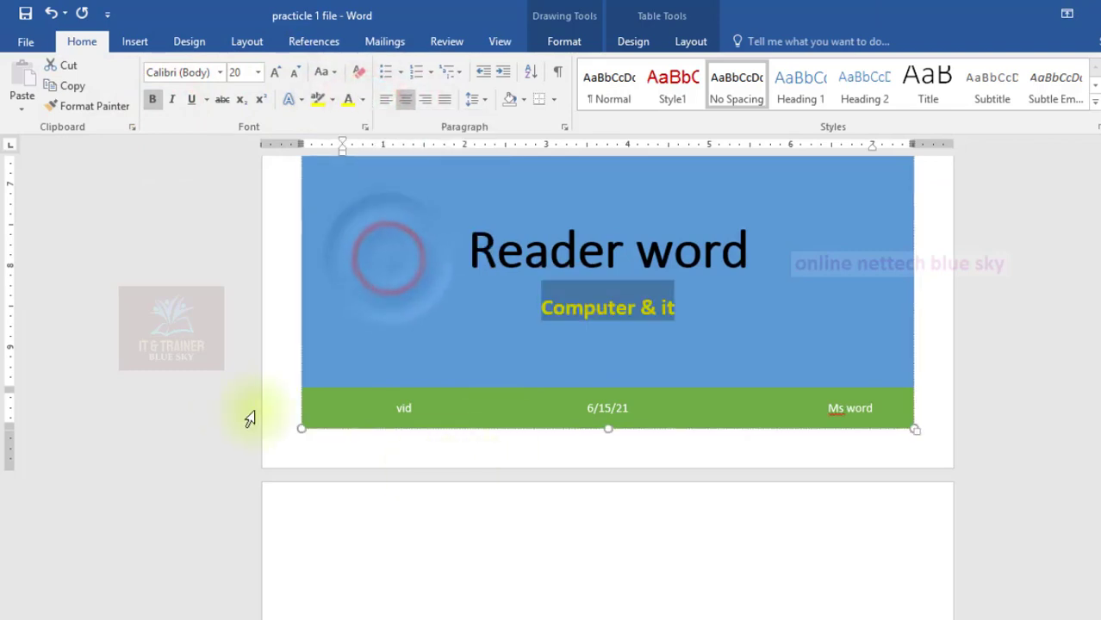
pyautogui.click(272, 362)
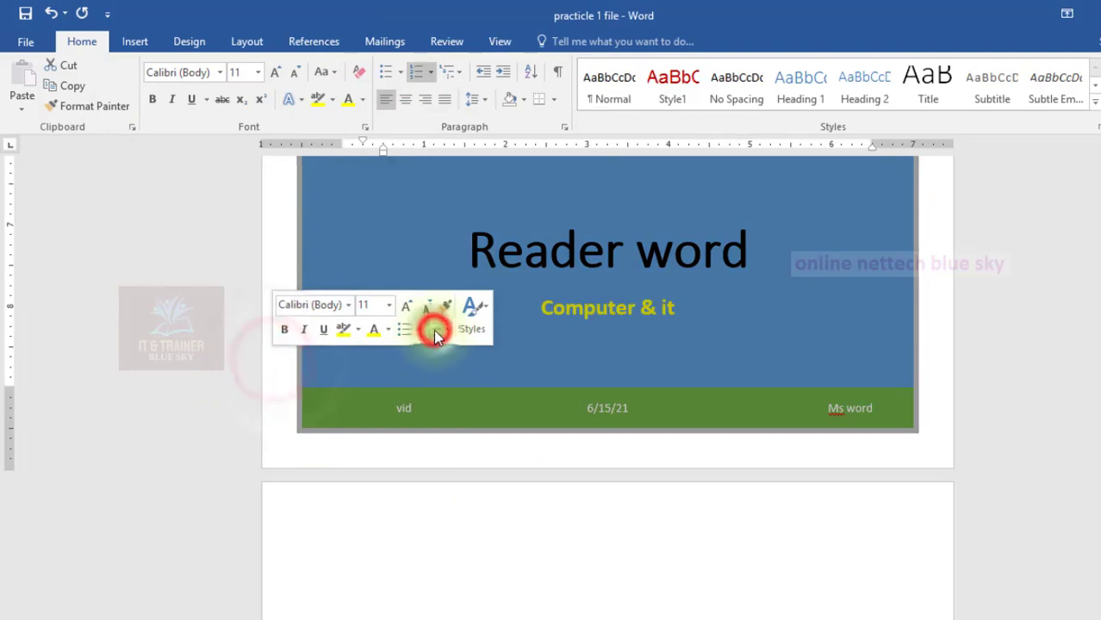
pyautogui.click(763, 273)
pyautogui.scroll(2, 545, 300)
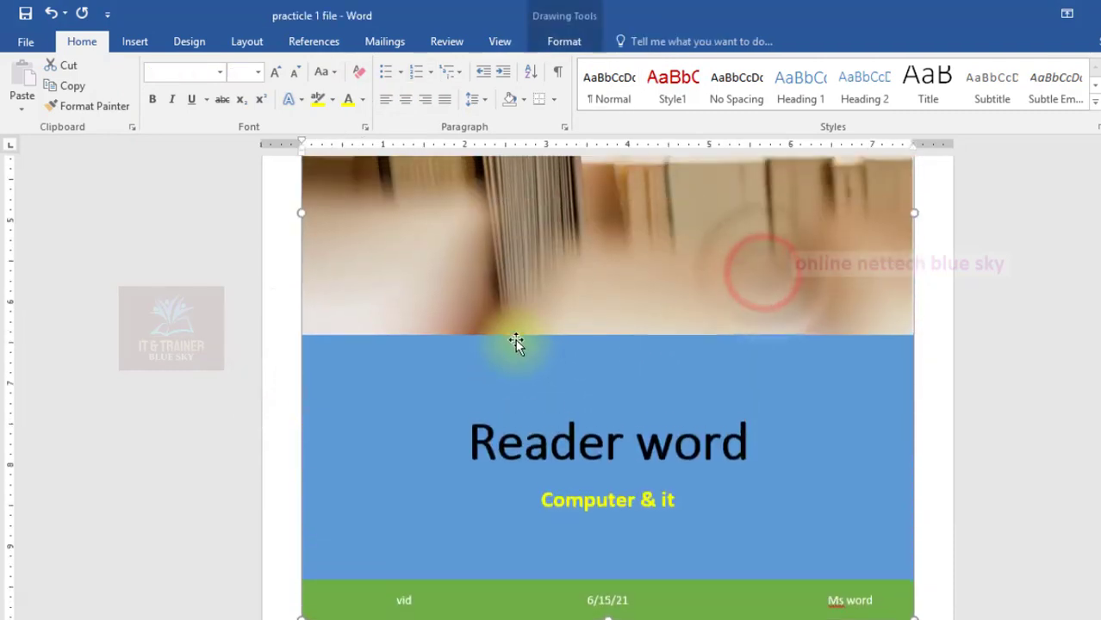
pyautogui.scroll(2, 516, 344)
pyautogui.scroll(1, 508, 348)
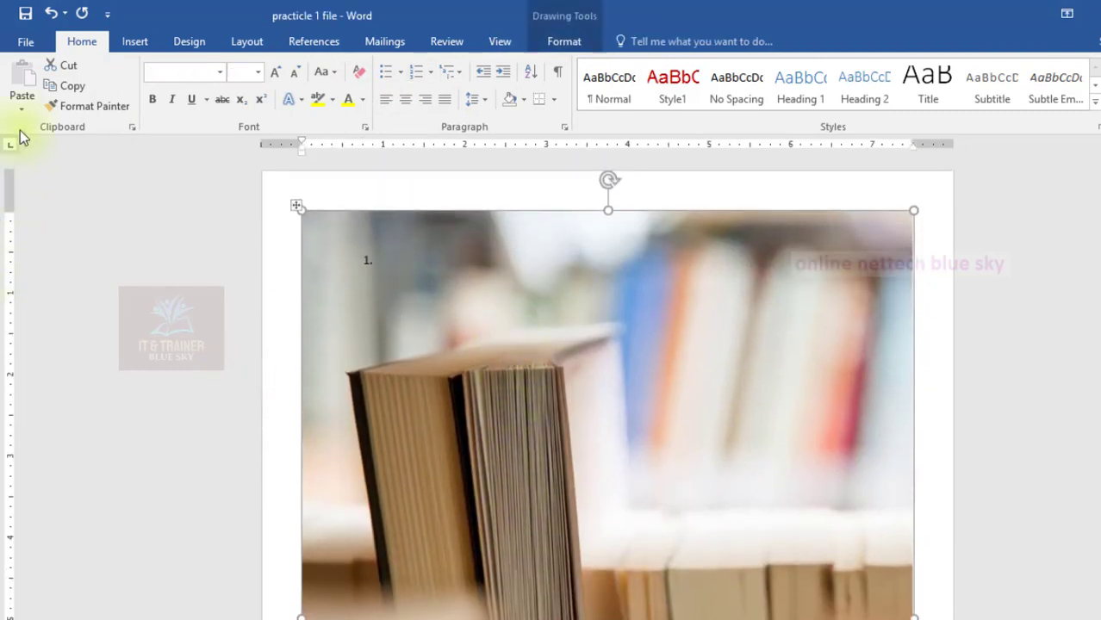
pyautogui.click(49, 14)
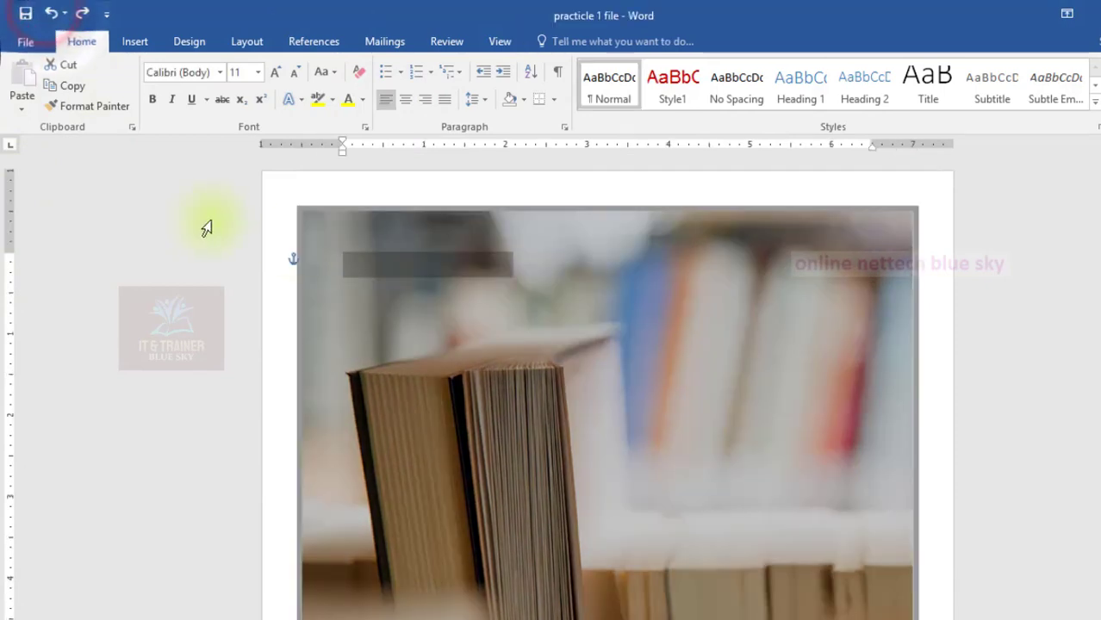
pyautogui.click(494, 183)
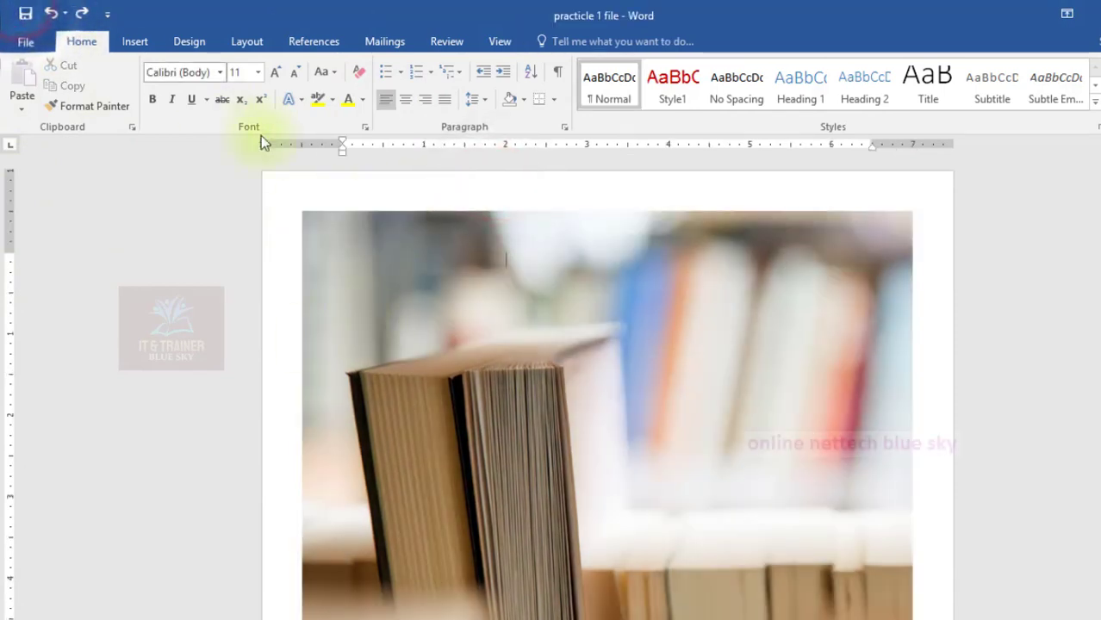
pyautogui.scroll(-3, 483, 284)
pyautogui.scroll(-10, 487, 272)
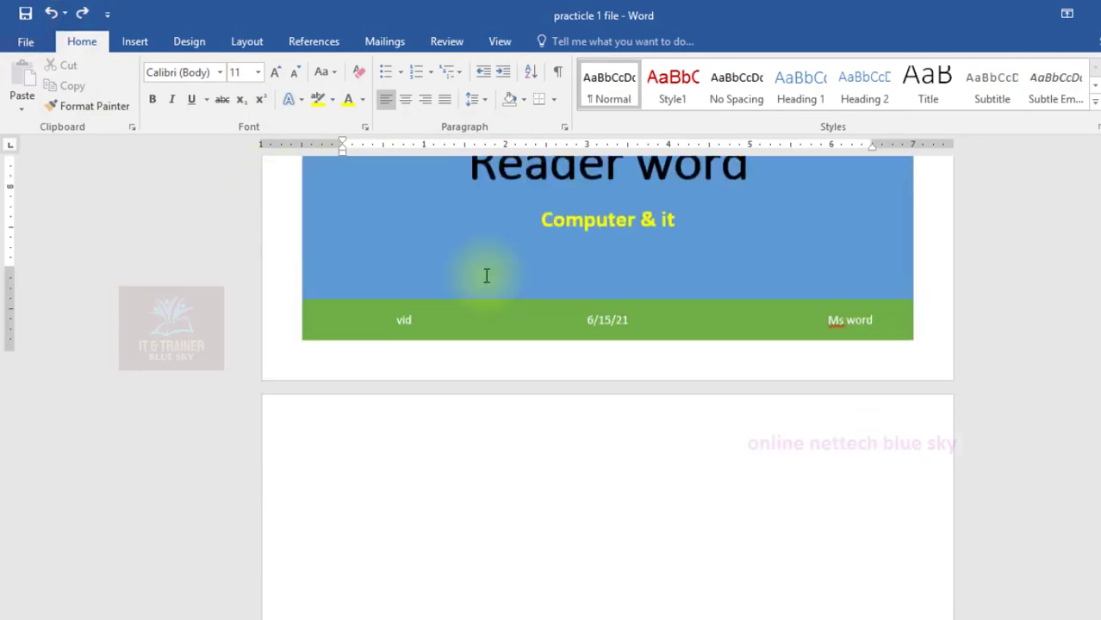
pyautogui.scroll(-1, 479, 255)
pyautogui.scroll(-3, 479, 255)
pyautogui.scroll(-10, 479, 259)
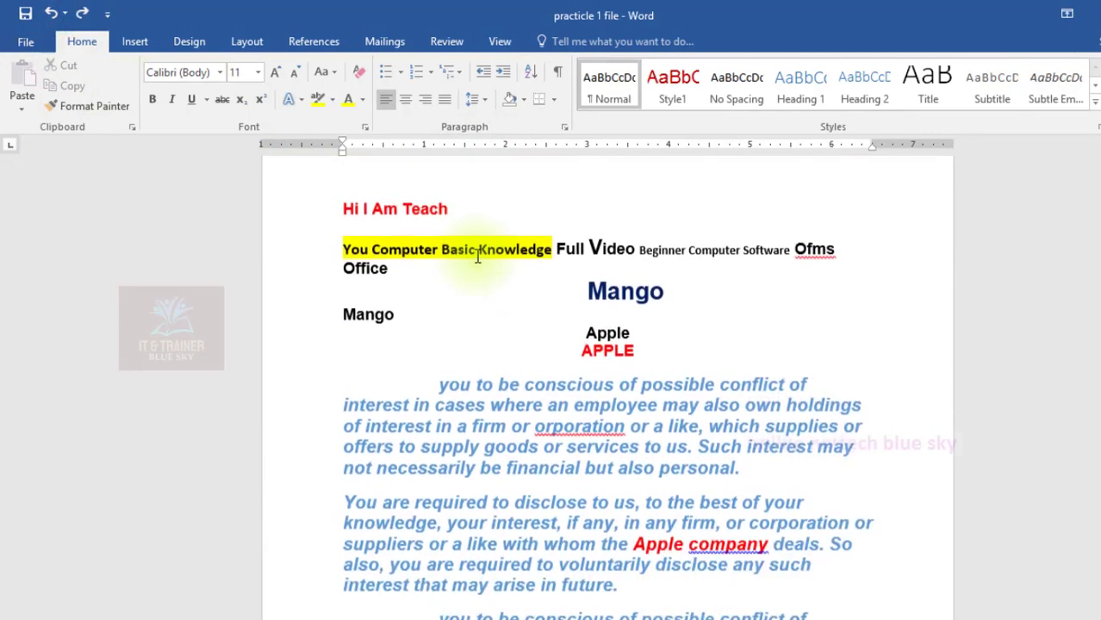
pyautogui.scroll(-5, 474, 257)
pyautogui.click(470, 256)
pyautogui.scroll(3, 470, 256)
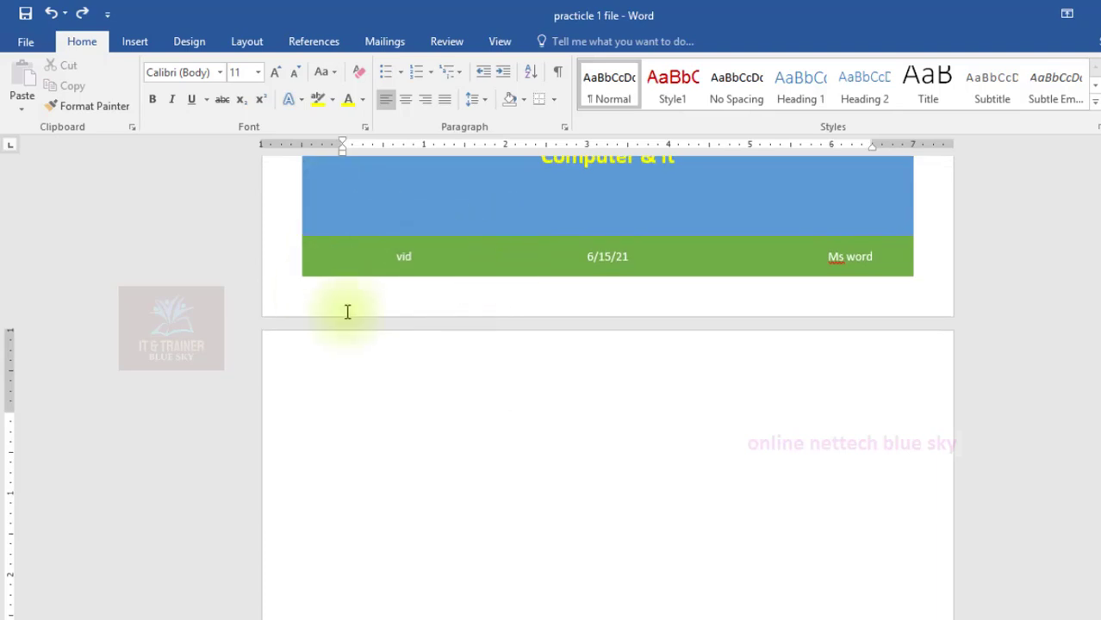
pyautogui.scroll(2, 350, 284)
pyautogui.scroll(4, 345, 269)
pyautogui.scroll(-4, 345, 268)
pyautogui.scroll(-5, 346, 265)
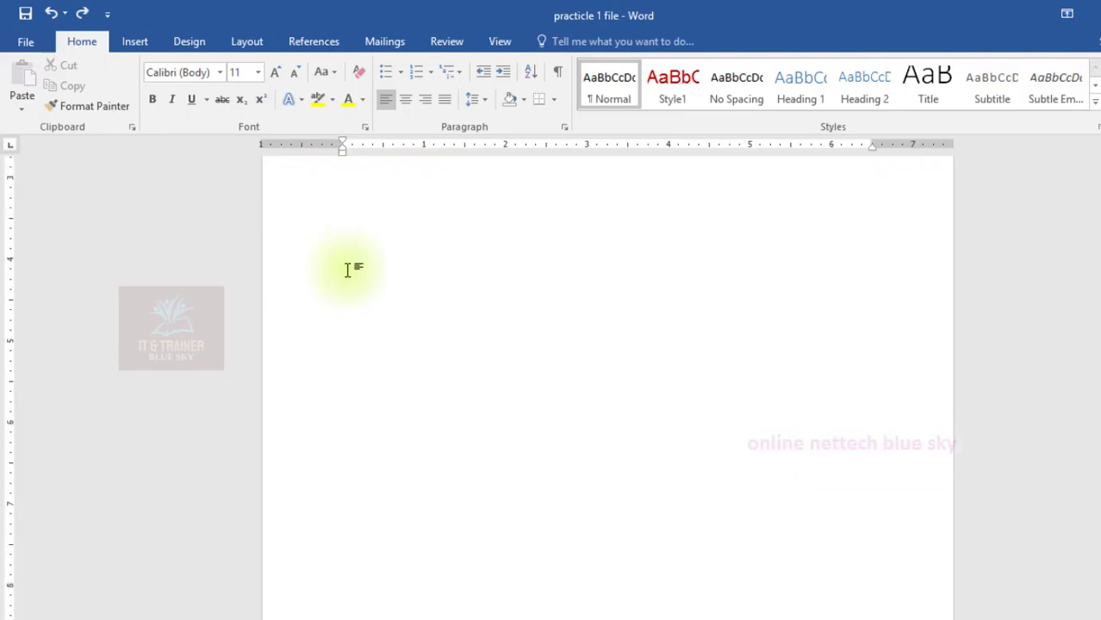
pyautogui.scroll(-5, 346, 268)
pyautogui.scroll(-4, 349, 276)
pyautogui.scroll(-5, 349, 278)
pyautogui.scroll(-5, 347, 274)
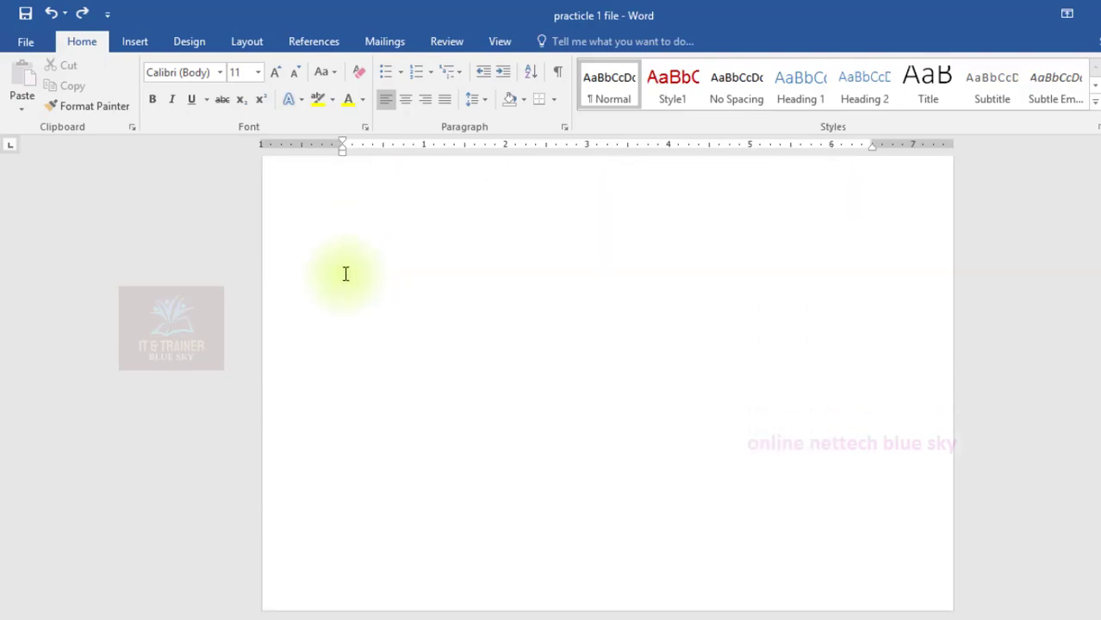
pyautogui.scroll(-4, 347, 273)
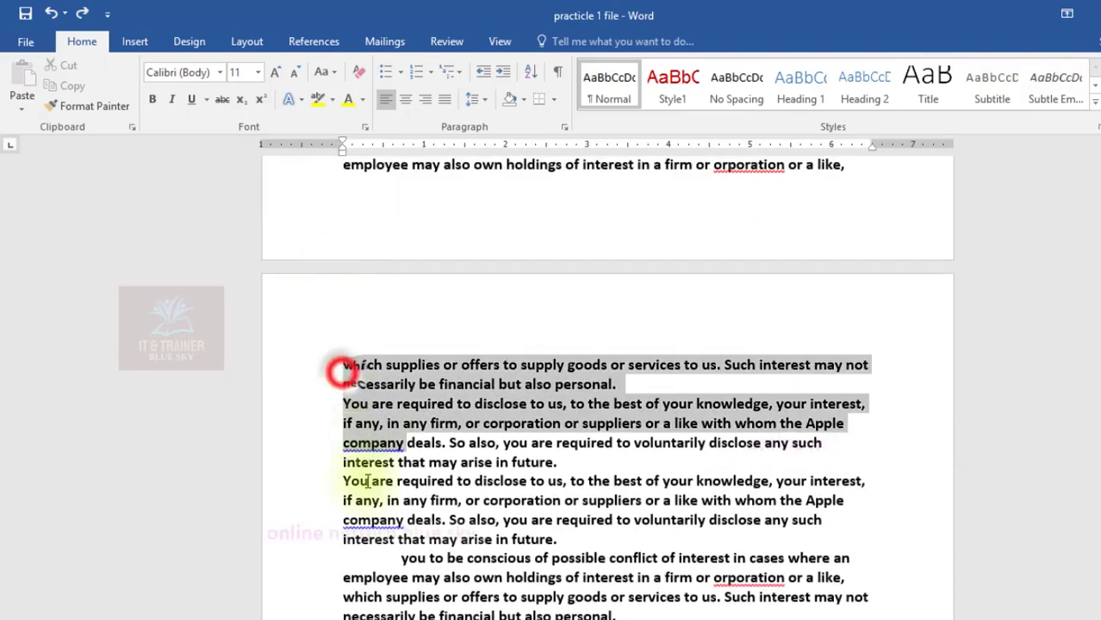
# Paste the selected bold paragraphs at the top of the blank page
pyautogui.moveTo(343, 371); pyautogui.dragTo(560, 528)
pyautogui.hotkey('ctrl', 'c')
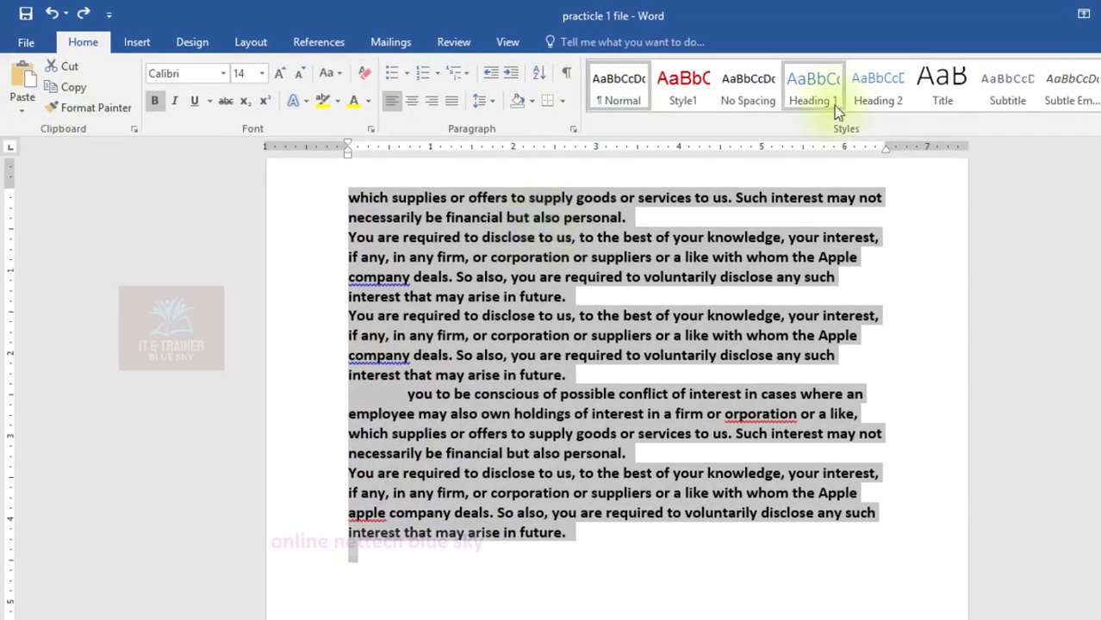
pyautogui.scroll(5, 288, 381)
pyautogui.scroll(5, 314, 327)
pyautogui.scroll(5, 363, 291)
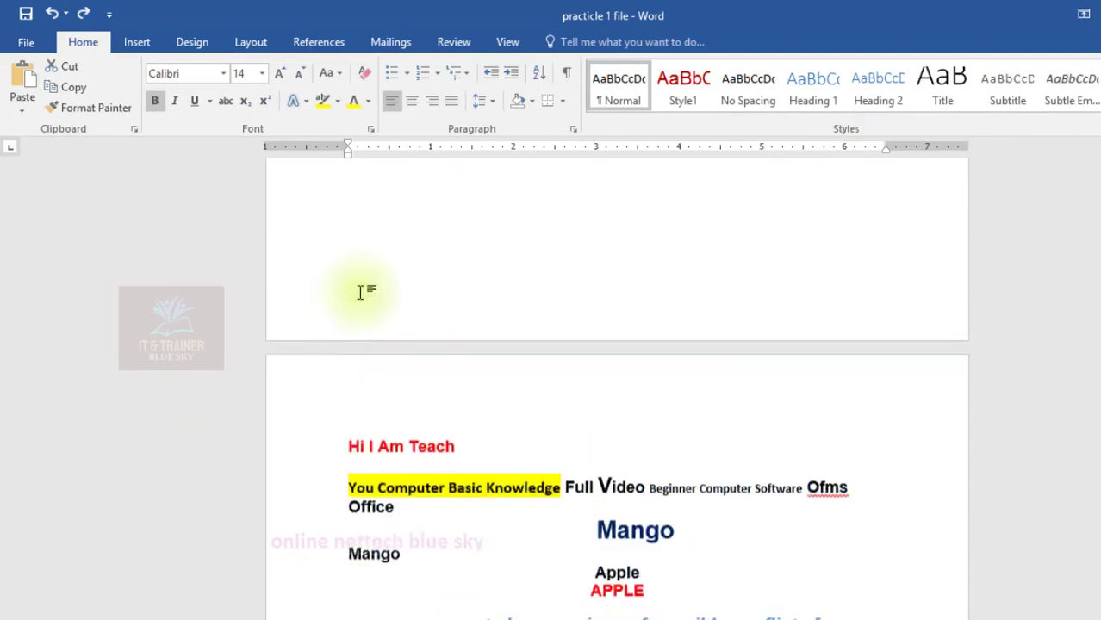
pyautogui.scroll(3, 391, 238)
pyautogui.click(391, 238)
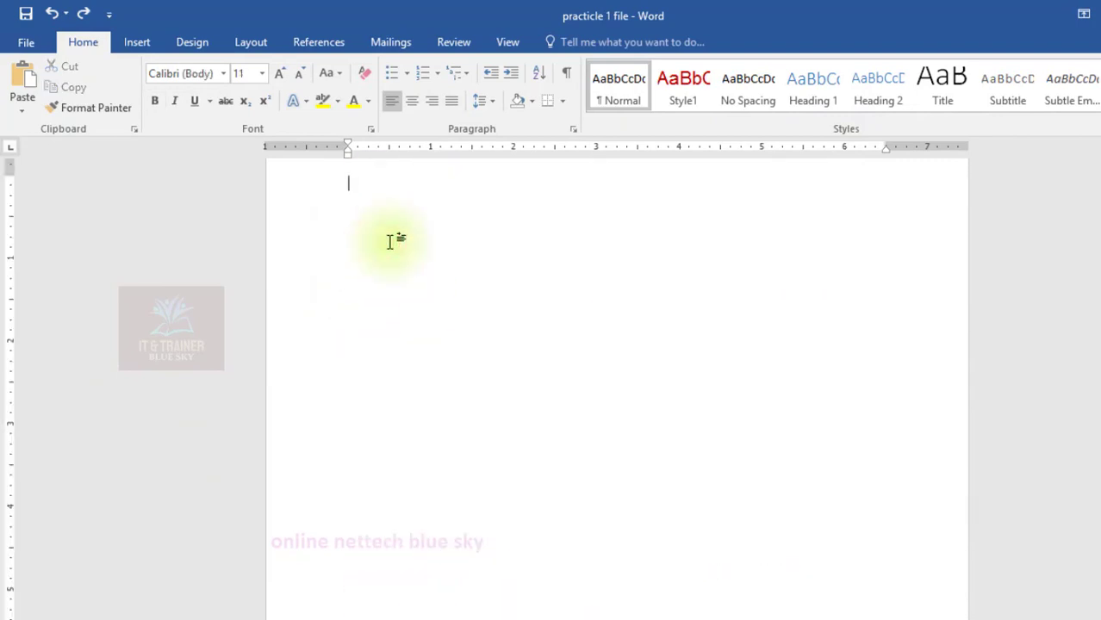
pyautogui.hotkey('ctrl', 'v')
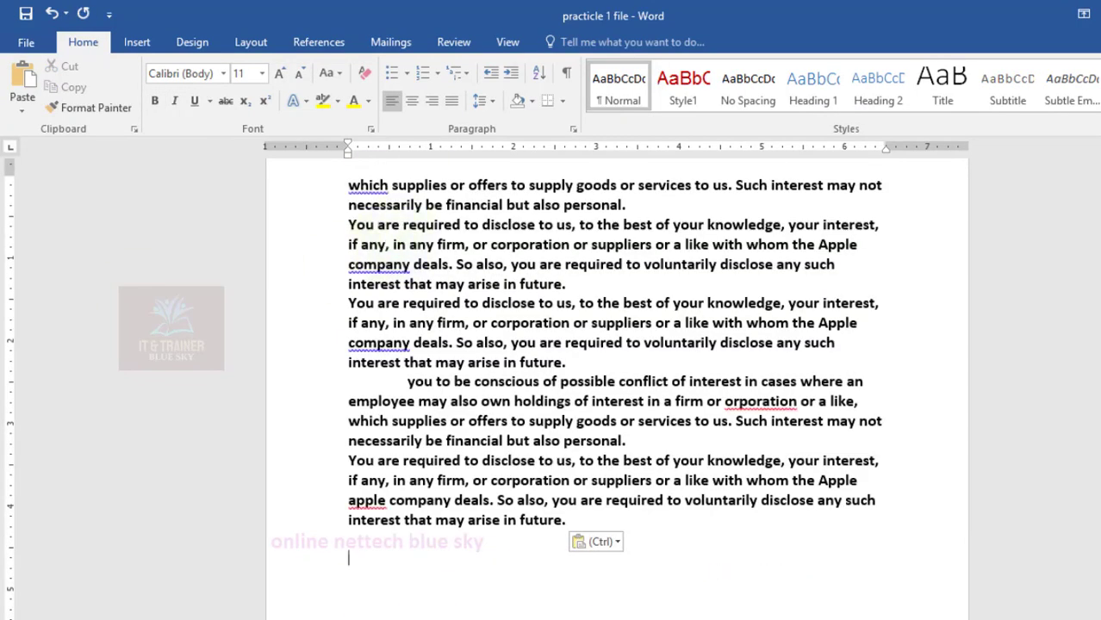
# Save the document and review the pasted pages
pyautogui.click(26, 15)
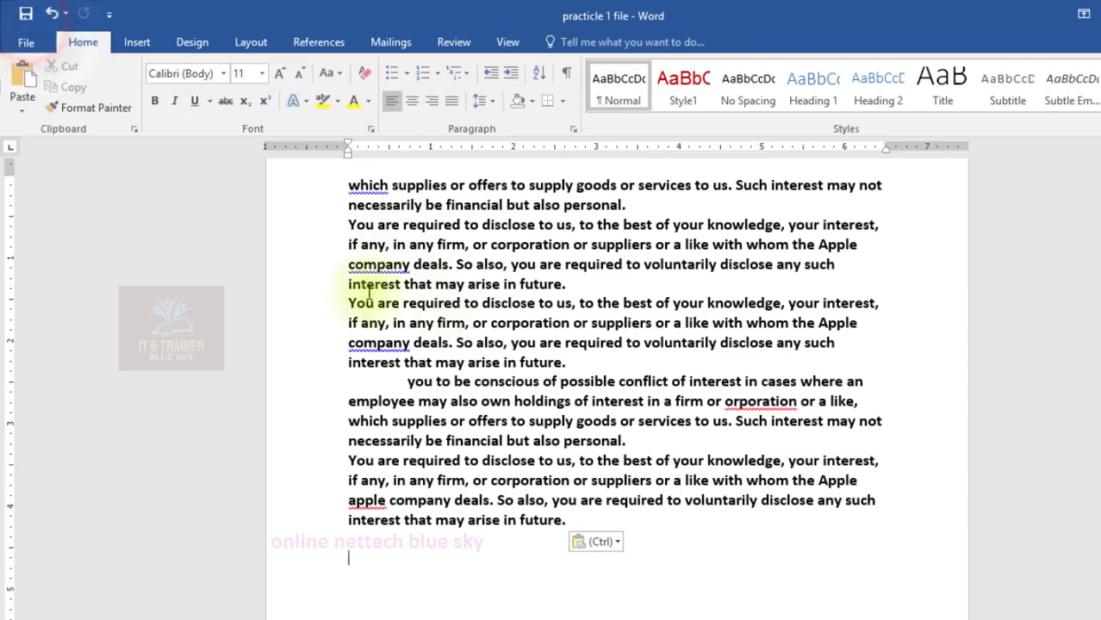
pyautogui.scroll(5, 422, 307)
pyautogui.scroll(5, 422, 307)
pyautogui.scroll(3, 421, 308)
pyautogui.scroll(-3, 421, 307)
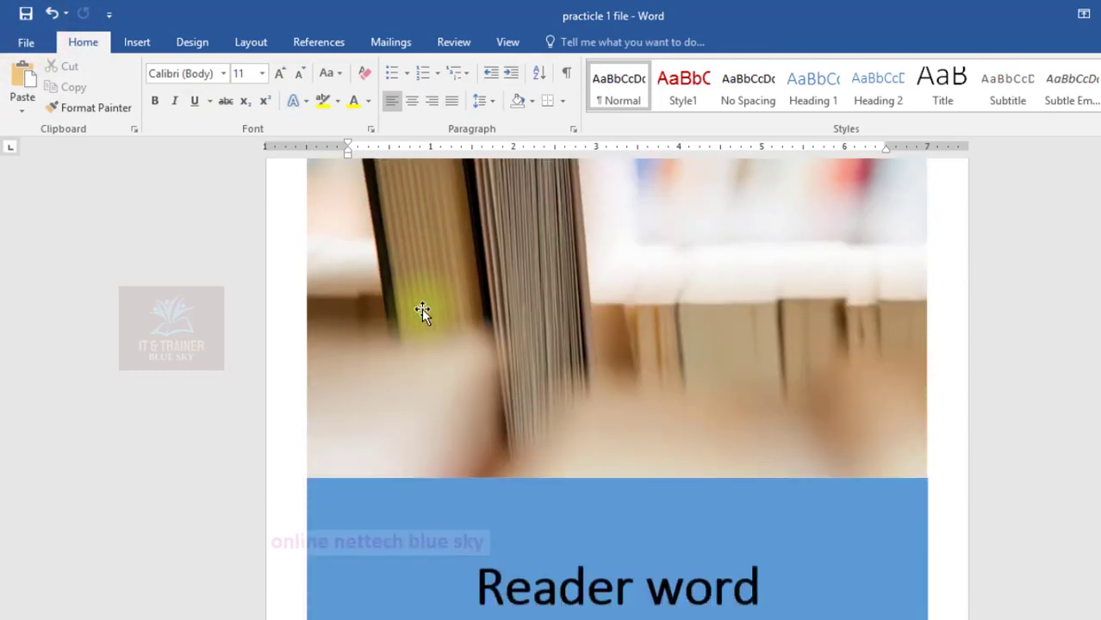
pyautogui.scroll(-5, 421, 308)
pyautogui.scroll(-3, 422, 307)
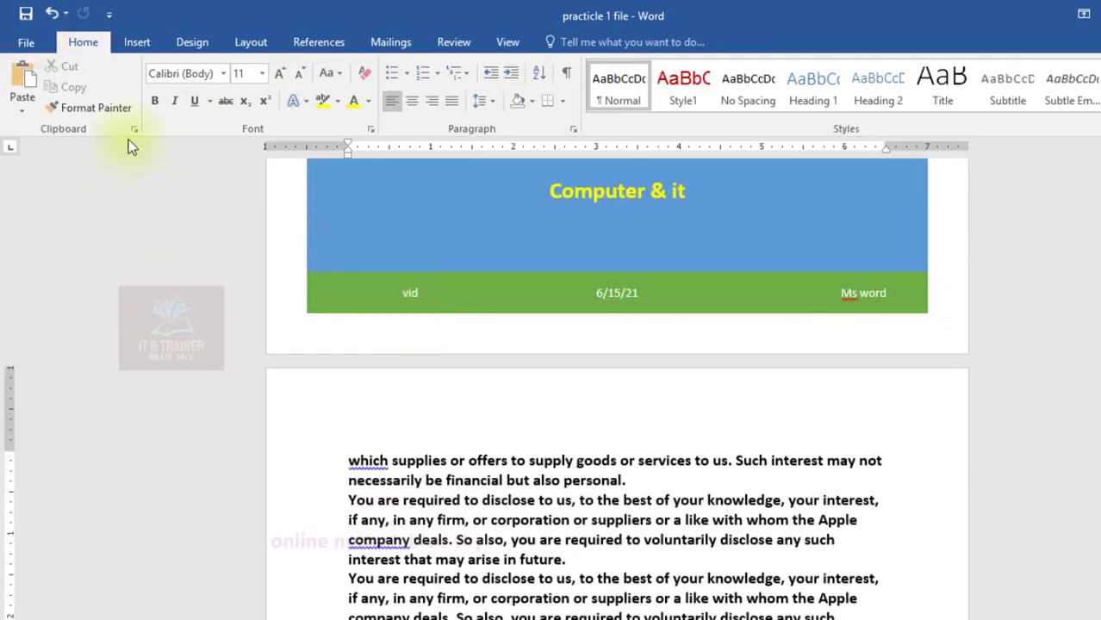
pyautogui.click(127, 52)
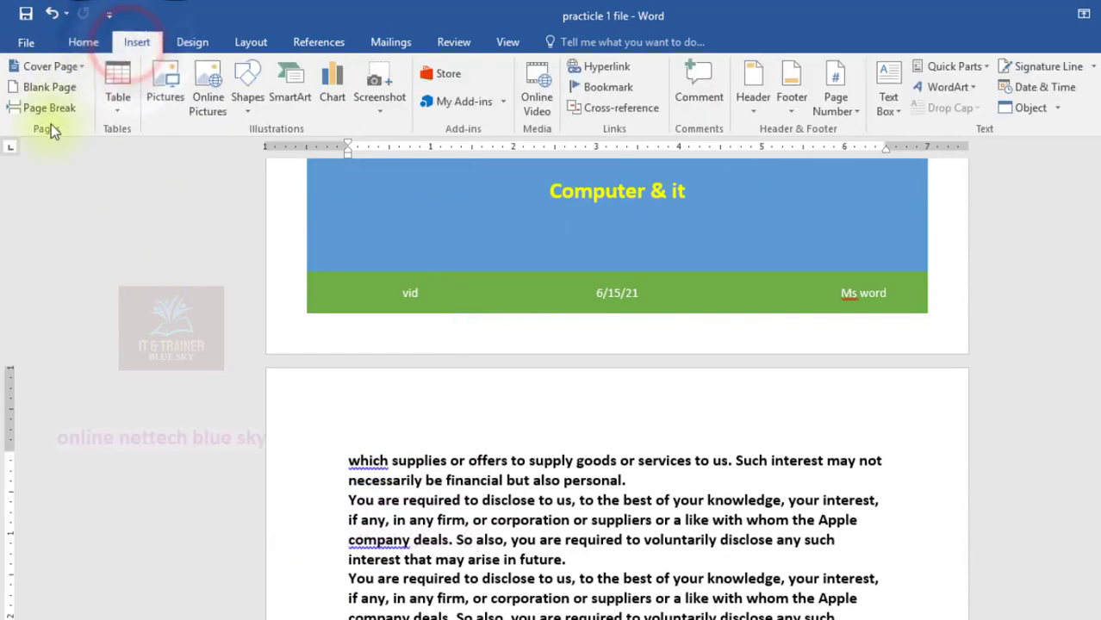
# Paste the copied paragraphs after 'future.' and insert a page break after that paragraph
pyautogui.scroll(-3, 422, 325)
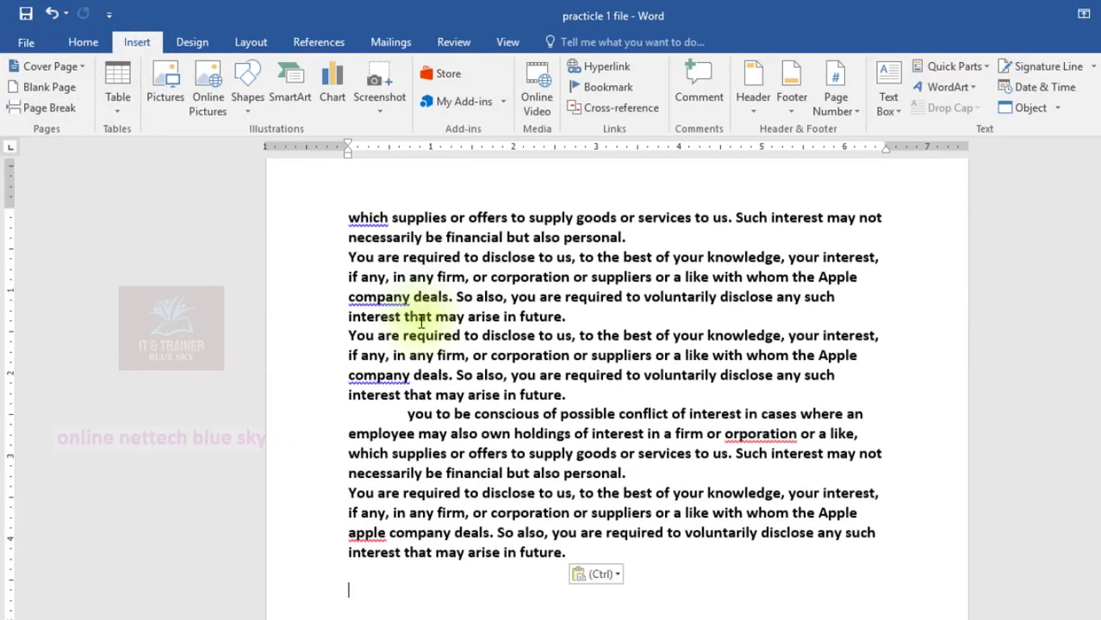
pyautogui.scroll(-2, 422, 327)
pyautogui.scroll(2, 426, 337)
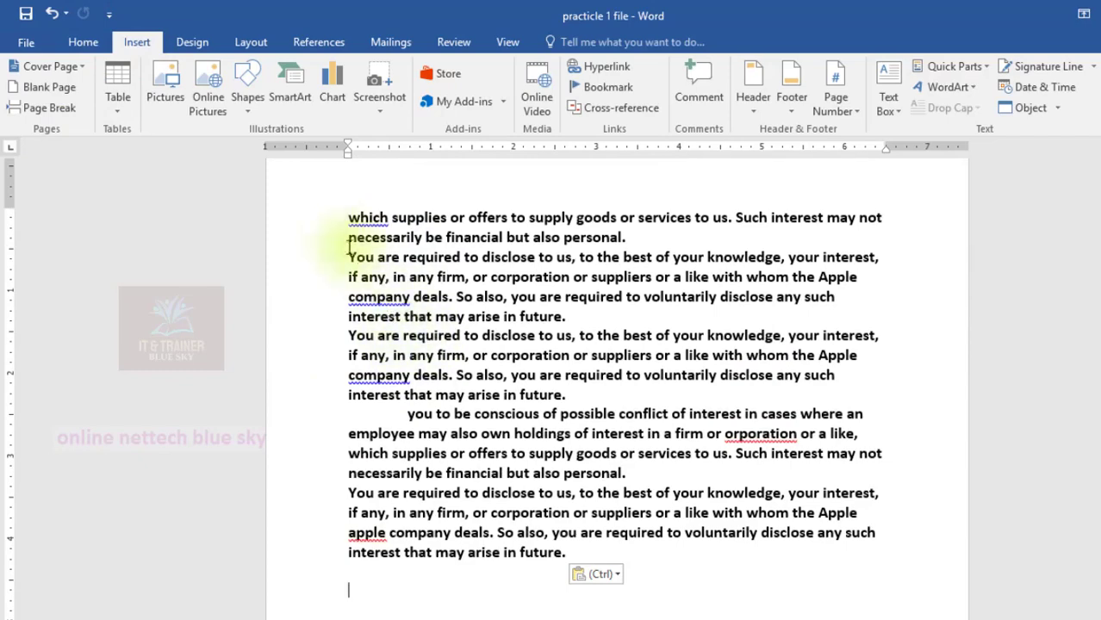
pyautogui.moveTo(341, 221); pyautogui.dragTo(582, 400)
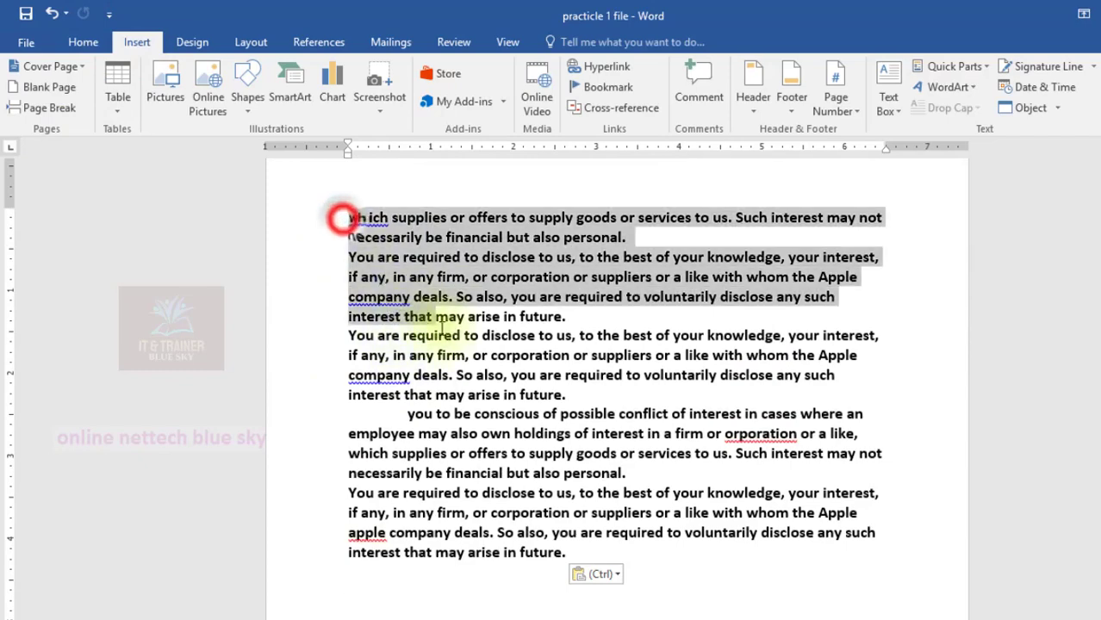
pyautogui.click(573, 401)
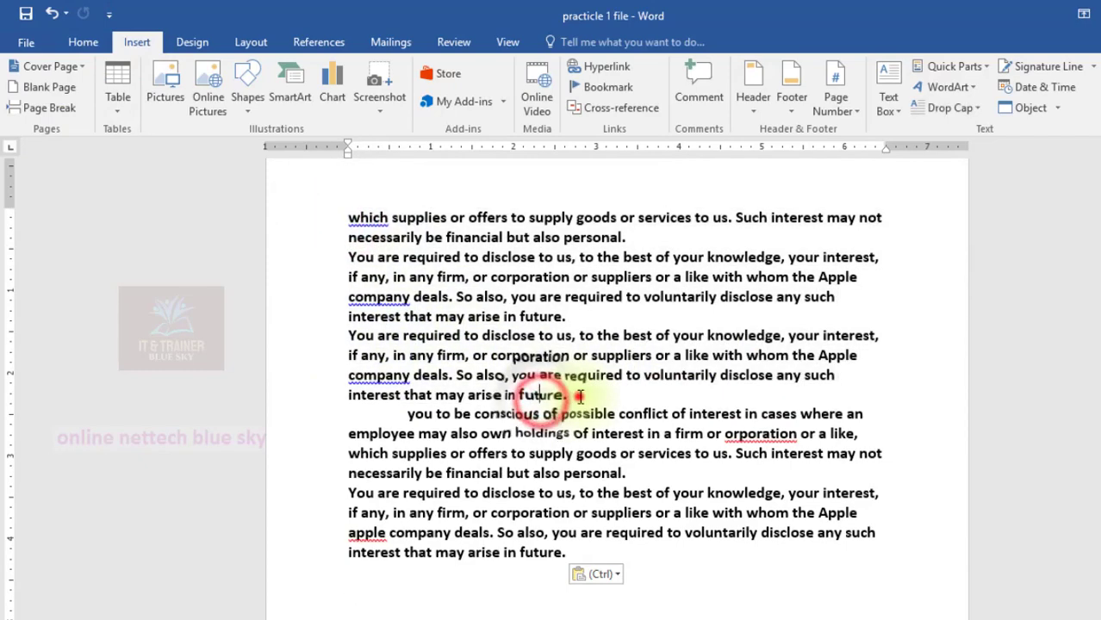
pyautogui.scroll(-6, 561, 402)
pyautogui.scroll(-5, 551, 386)
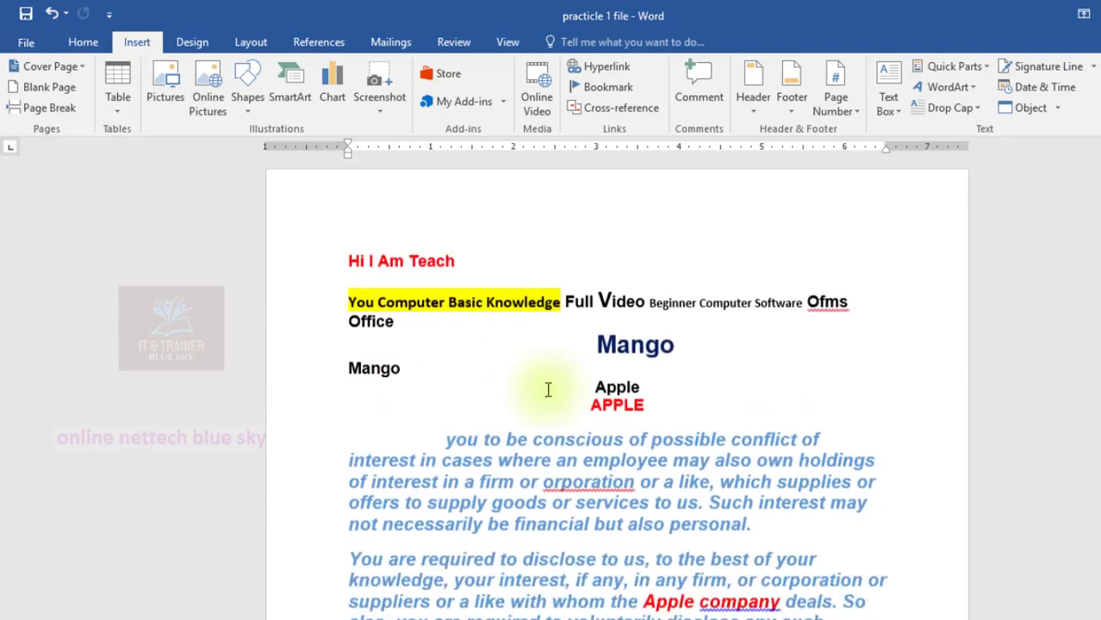
pyautogui.scroll(2, 520, 343)
pyautogui.scroll(1, 520, 343)
pyautogui.hotkey('ctrl', 'v')
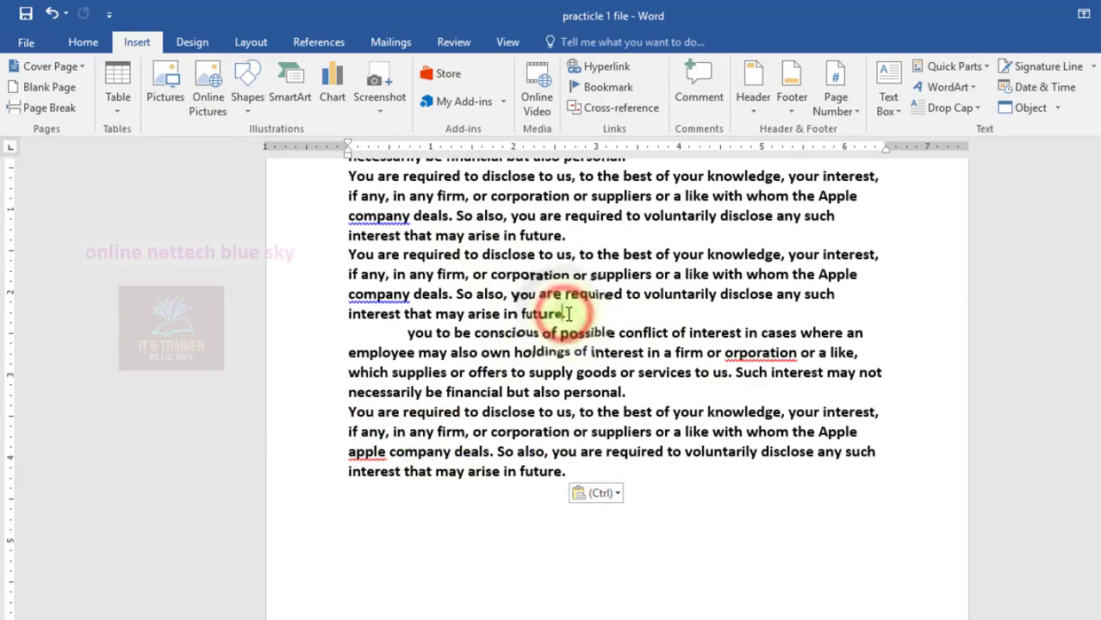
pyautogui.click(562, 314)
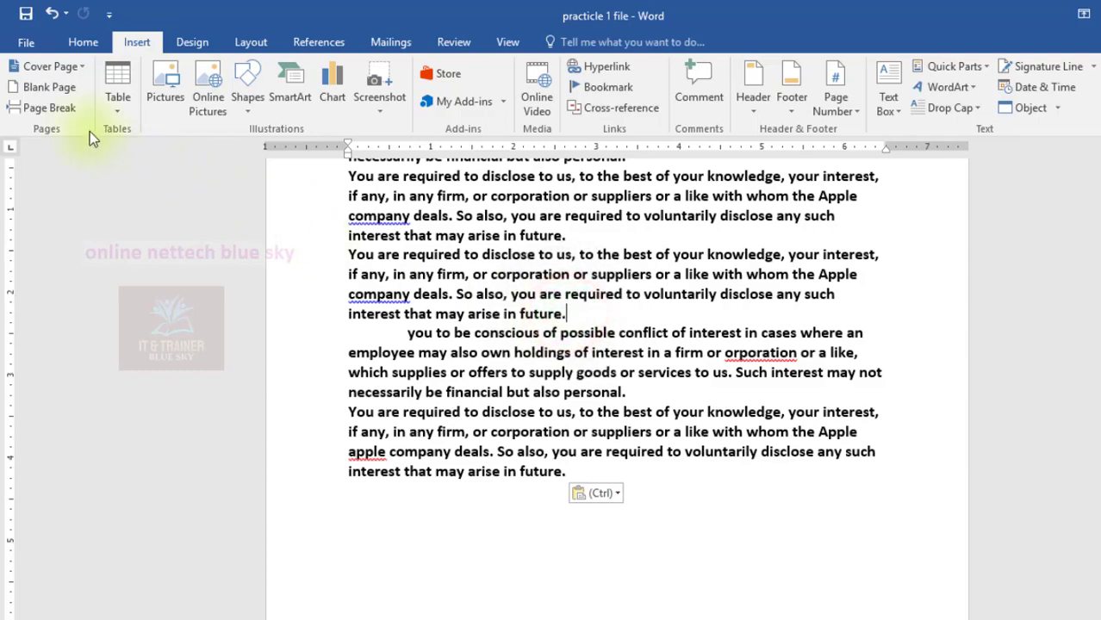
pyautogui.click(76, 111)
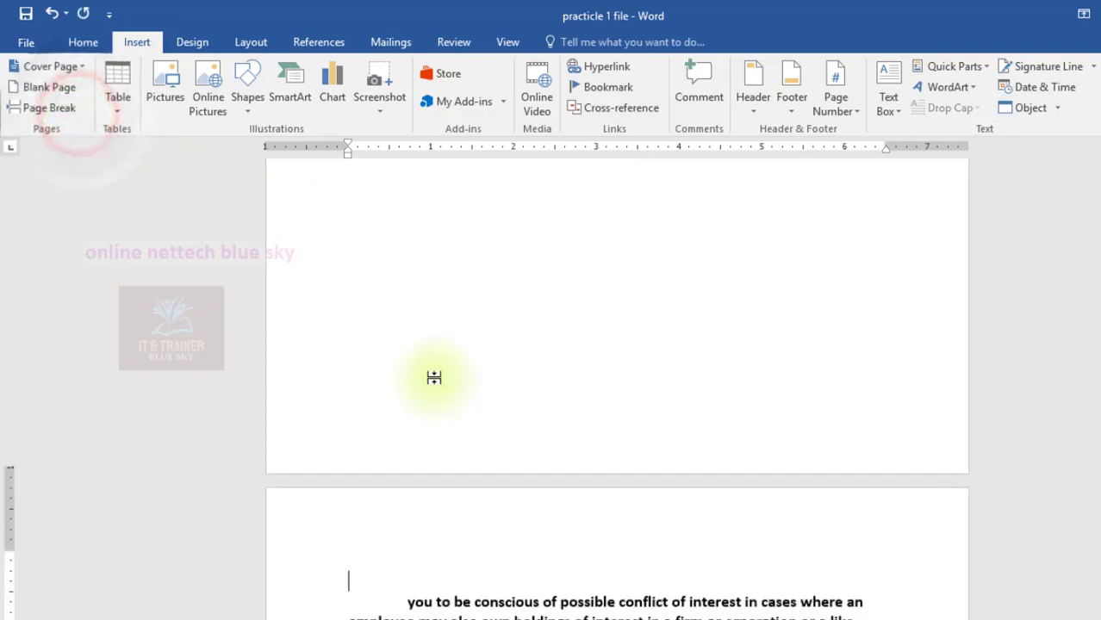
# Insert a page break after 'personal.' so the following text moves to a new page
pyautogui.scroll(5, 433, 371)
pyautogui.scroll(3, 558, 435)
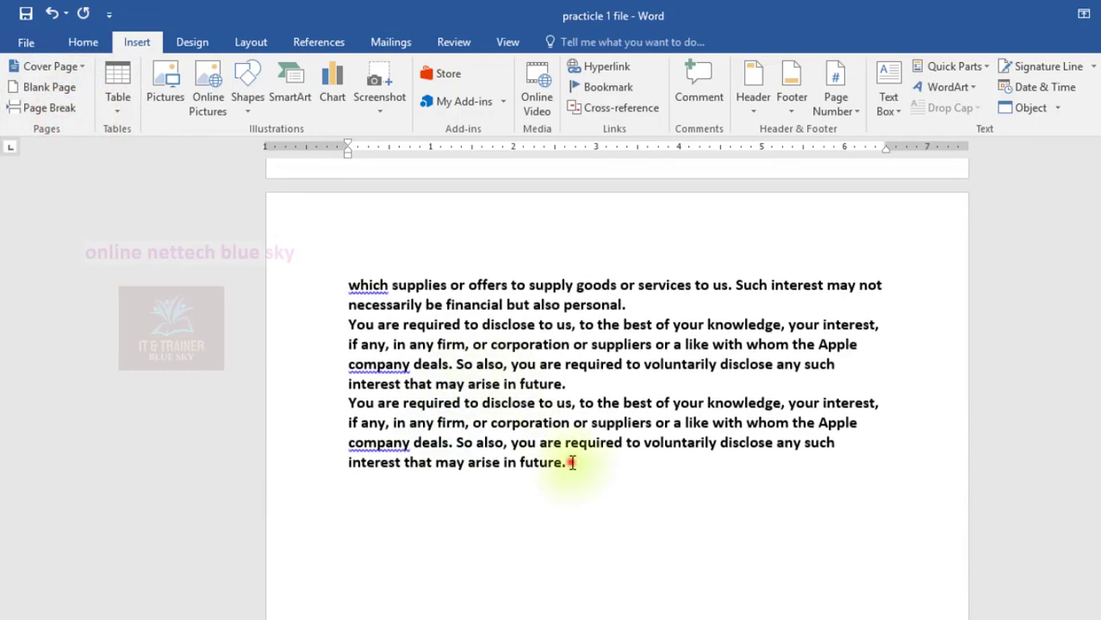
pyautogui.scroll(-3, 534, 363)
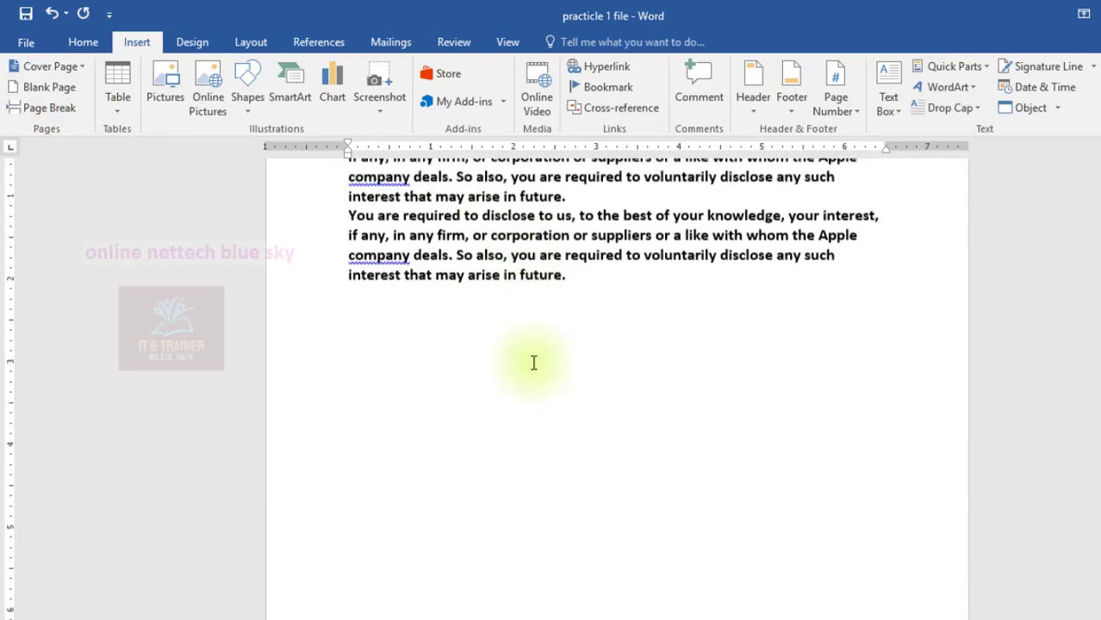
pyautogui.scroll(-5, 535, 362)
pyautogui.scroll(-5, 531, 360)
pyautogui.scroll(1, 467, 345)
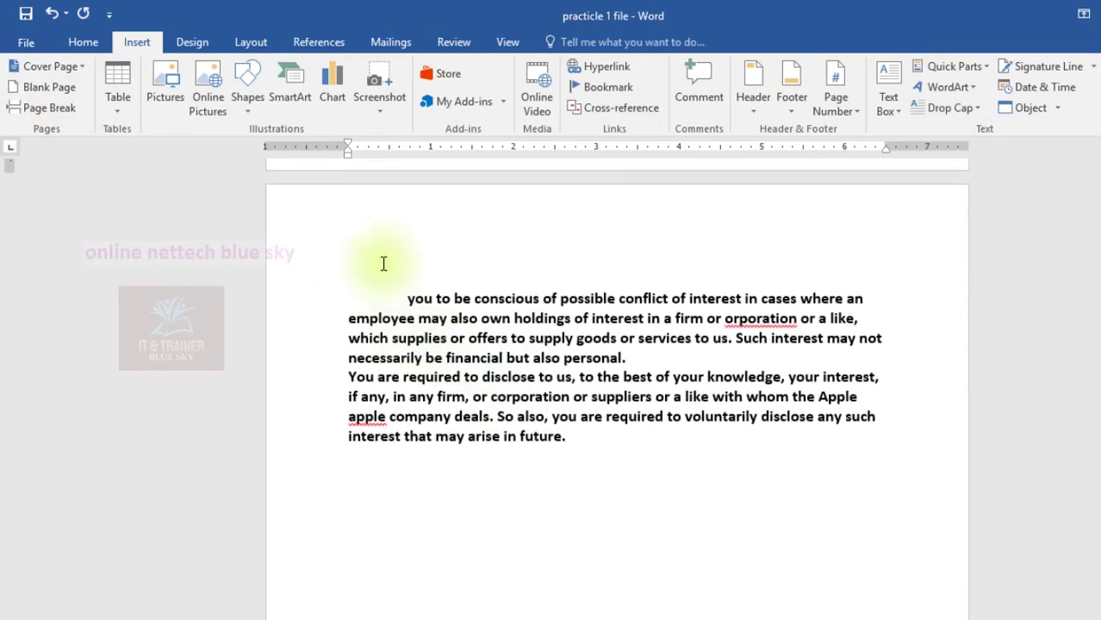
pyautogui.scroll(-1, 397, 287)
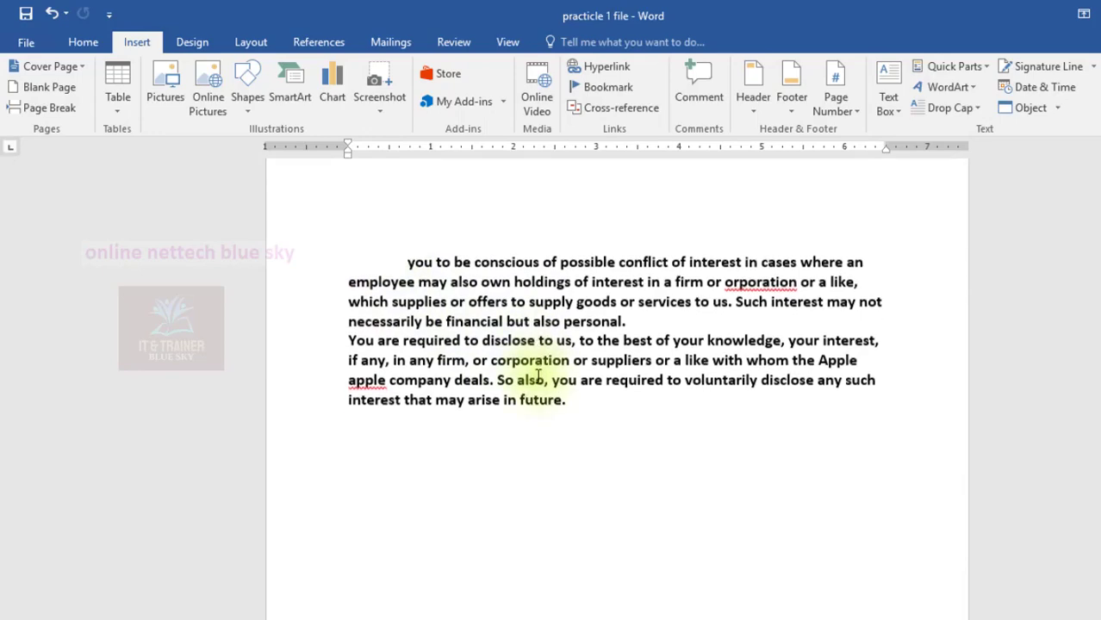
pyautogui.scroll(1, 403, 310)
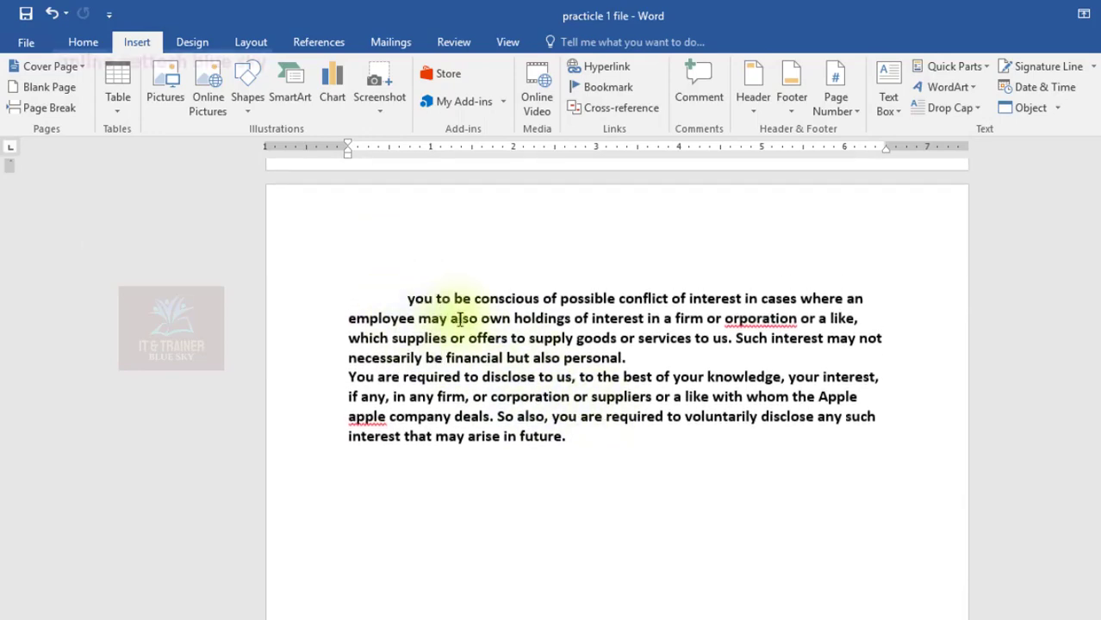
pyautogui.scroll(5, 469, 351)
pyautogui.scroll(5, 459, 356)
pyautogui.scroll(3, 457, 356)
pyautogui.scroll(5, 452, 333)
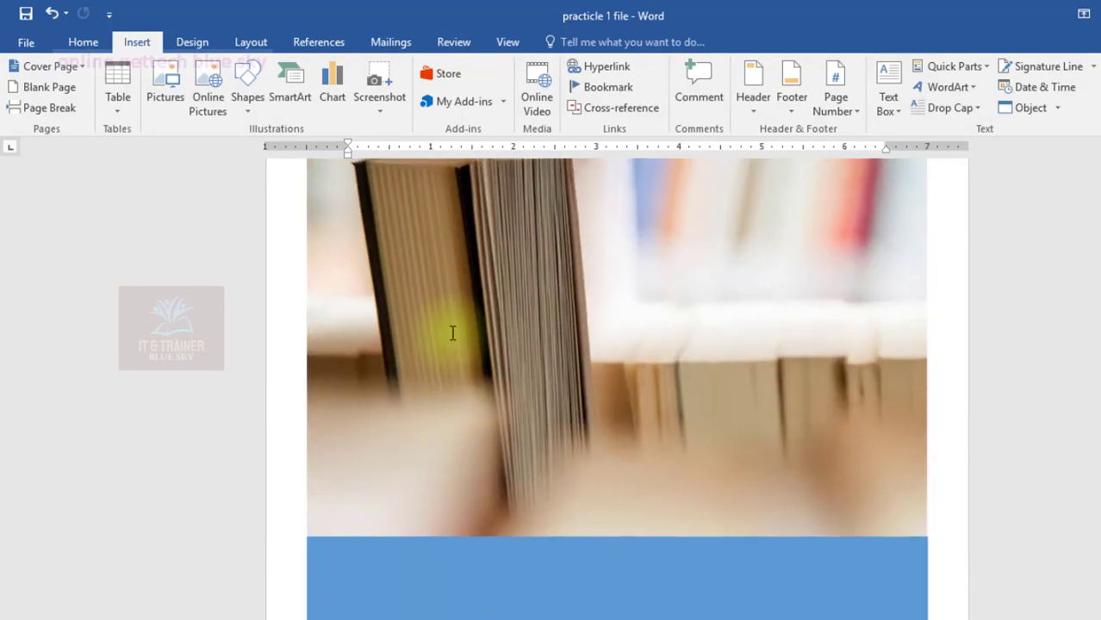
pyautogui.scroll(-5, 452, 333)
pyautogui.scroll(-5, 454, 333)
pyautogui.scroll(-5, 454, 332)
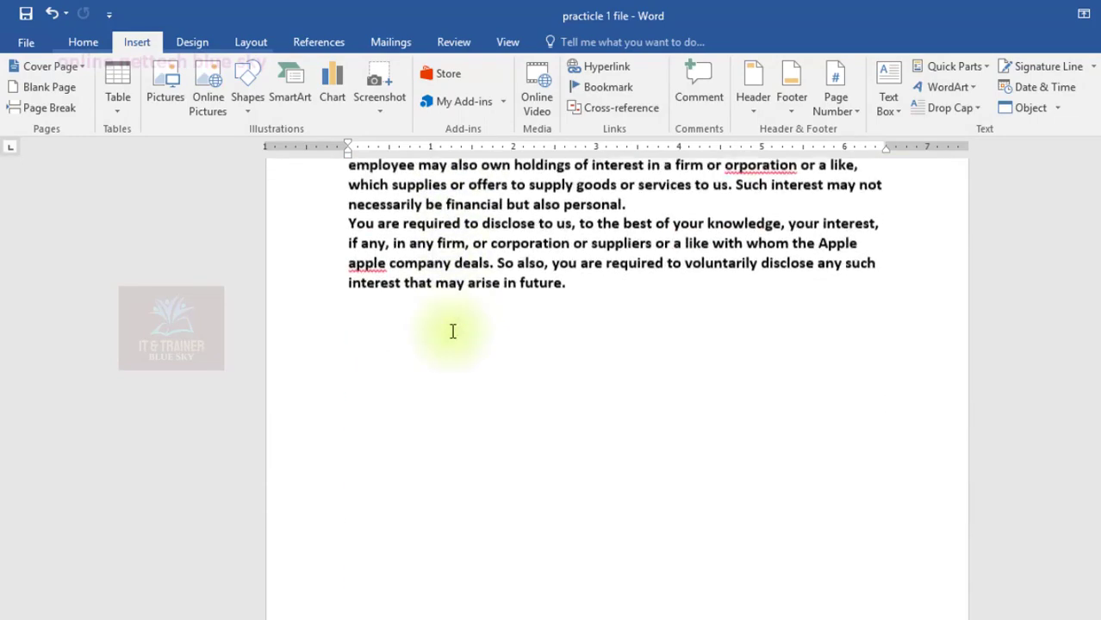
pyautogui.scroll(-5, 452, 327)
pyautogui.scroll(-5, 451, 328)
pyautogui.scroll(-5, 452, 327)
pyautogui.scroll(-5, 447, 323)
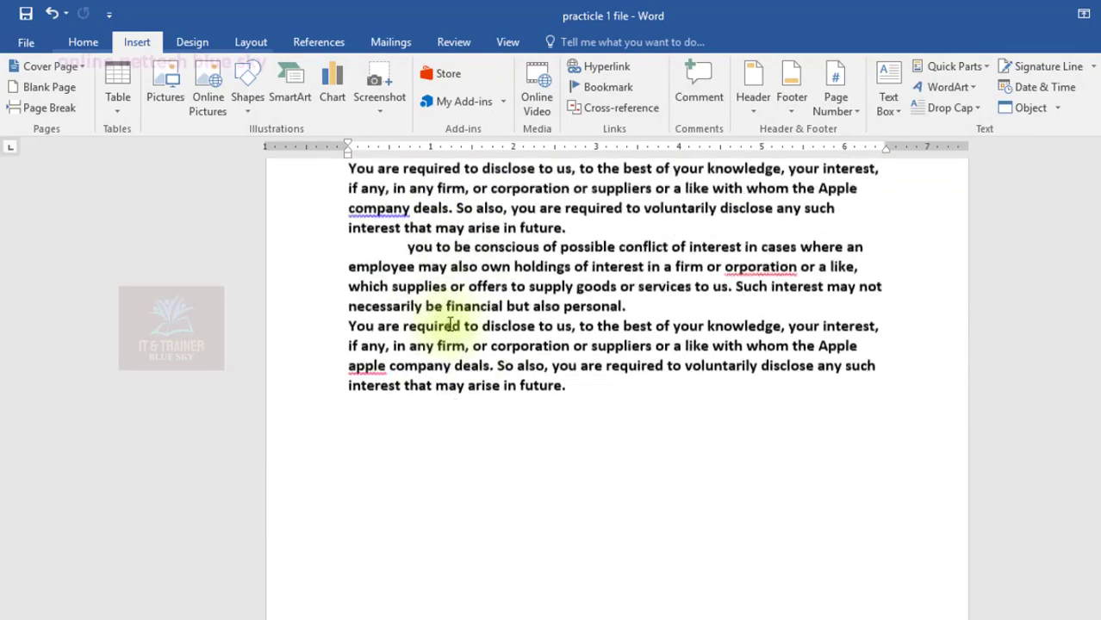
pyautogui.scroll(-5, 450, 323)
pyautogui.scroll(-5, 450, 323)
pyautogui.scroll(-3, 484, 363)
pyautogui.scroll(-5, 484, 364)
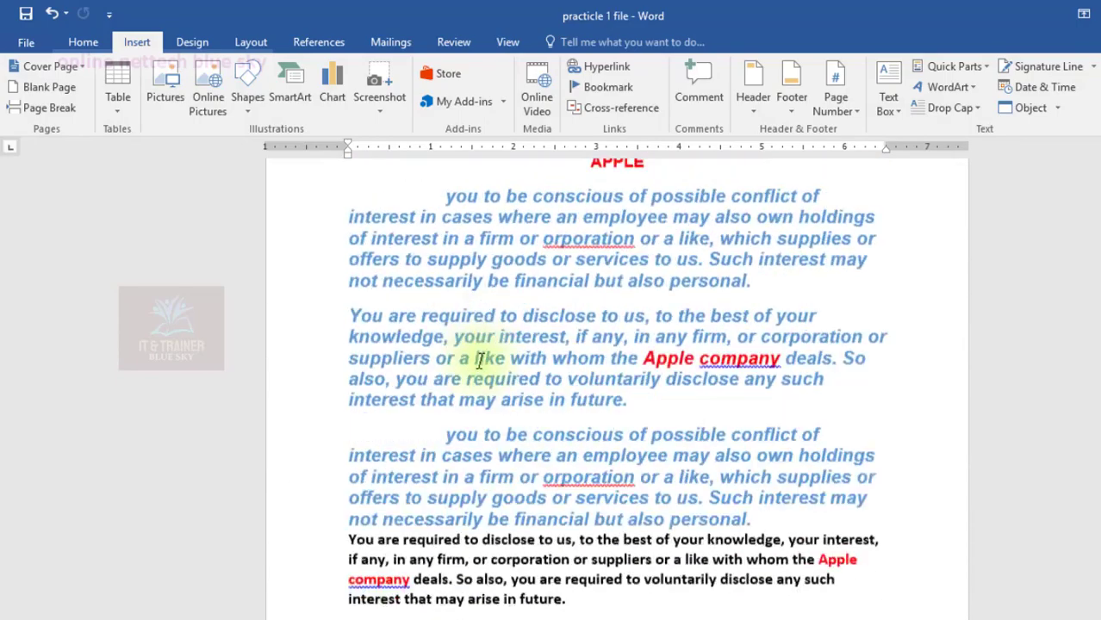
pyautogui.scroll(-5, 483, 363)
pyautogui.scroll(-5, 480, 362)
pyautogui.scroll(-5, 478, 362)
pyautogui.scroll(5, 478, 362)
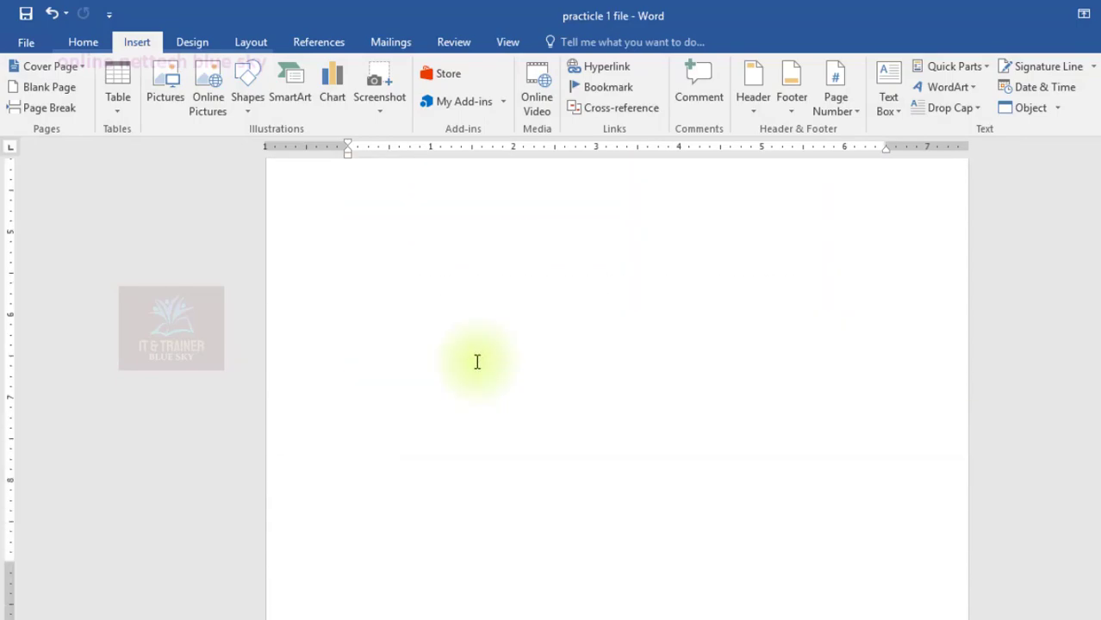
pyautogui.scroll(5, 476, 361)
pyautogui.scroll(5, 476, 361)
pyautogui.scroll(5, 473, 359)
pyautogui.scroll(-5, 473, 359)
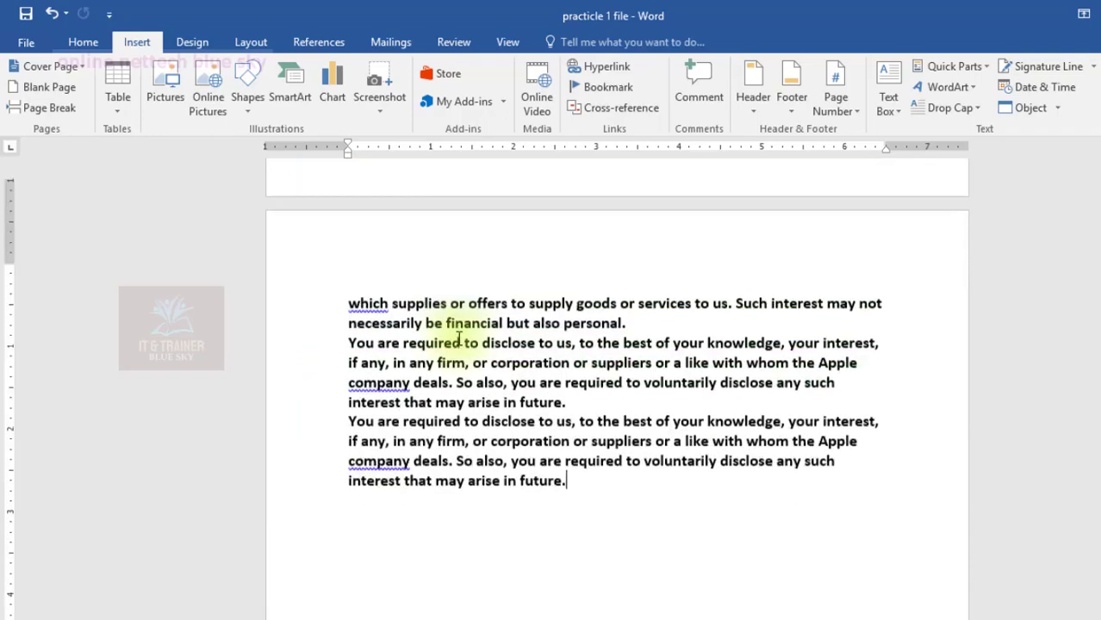
pyautogui.scroll(-5, 466, 352)
pyautogui.scroll(-3, 463, 349)
pyautogui.scroll(-5, 462, 347)
pyautogui.scroll(-4, 465, 346)
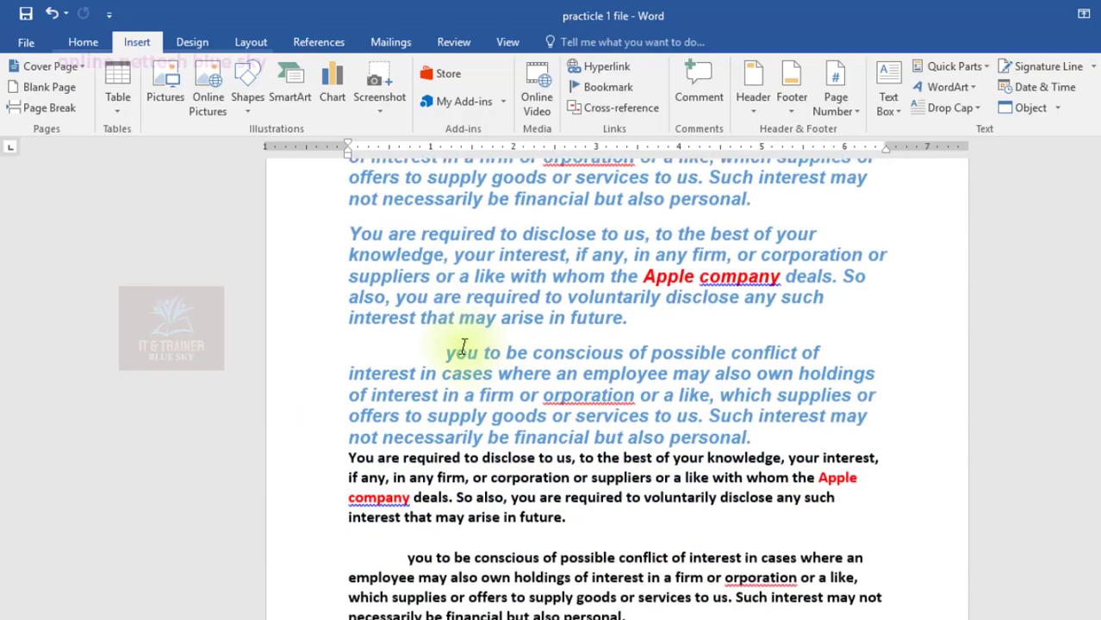
pyautogui.scroll(-2, 617, 342)
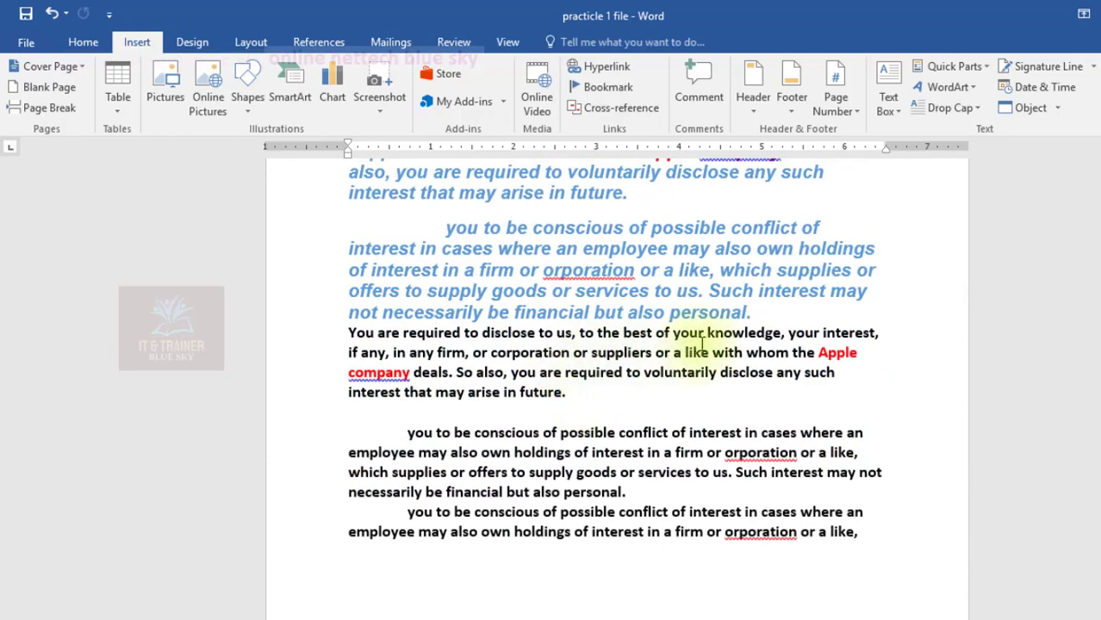
pyautogui.click(756, 315)
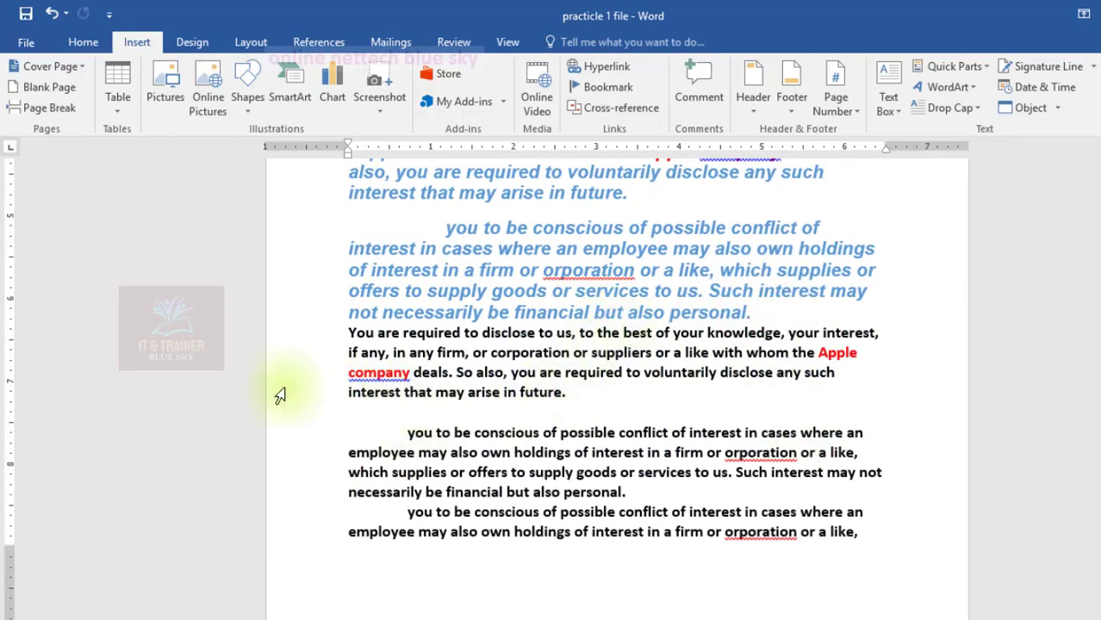
pyautogui.click(62, 112)
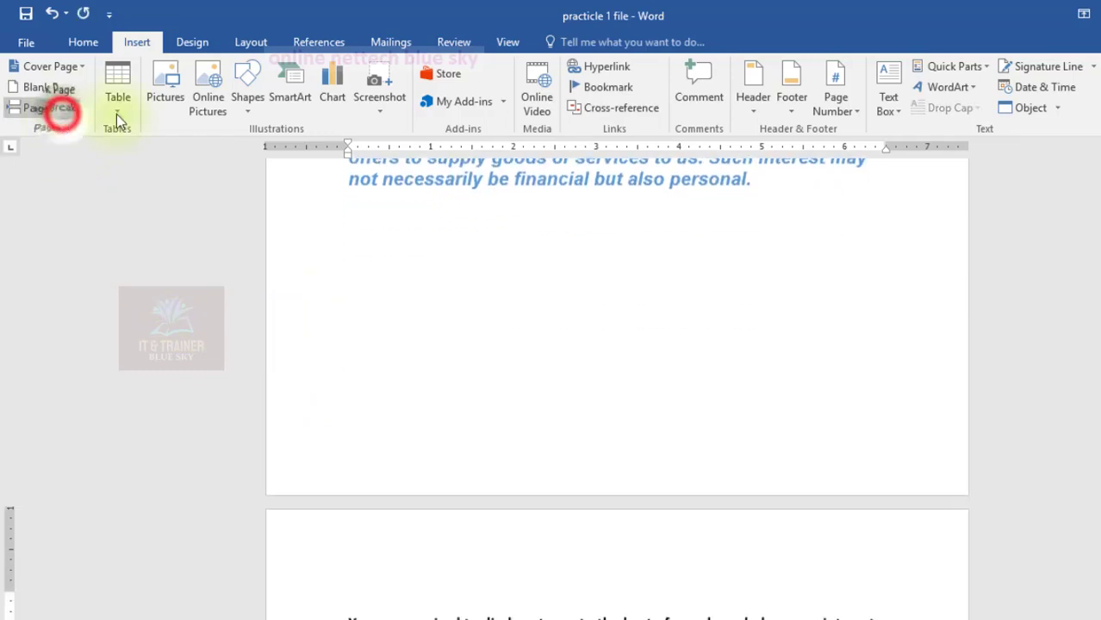
# Add an empty page after the final 'arise in future.' paragraph with another page break
pyautogui.scroll(-2, 601, 356)
pyautogui.scroll(-2, 482, 344)
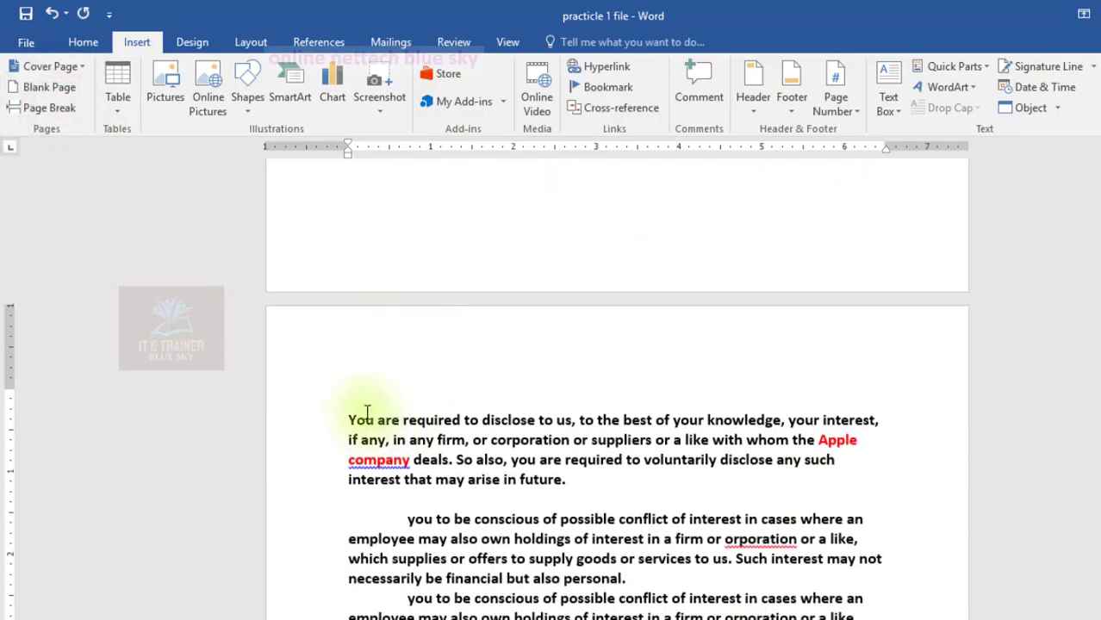
pyautogui.scroll(-4, 517, 436)
pyautogui.scroll(3, 517, 434)
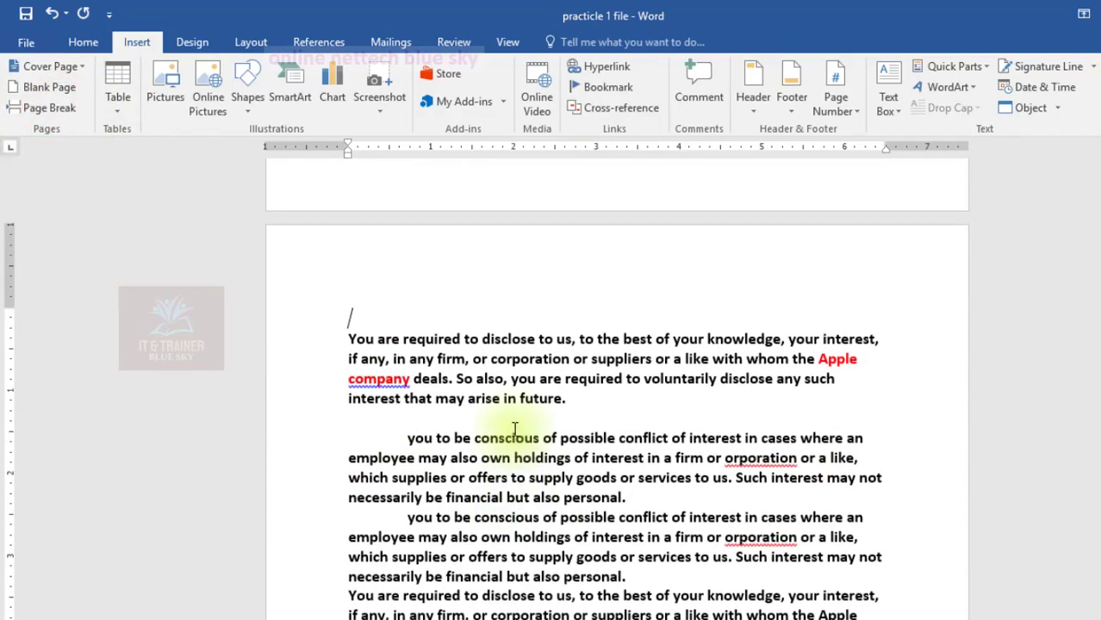
pyautogui.scroll(-4, 517, 431)
pyautogui.scroll(5, 508, 422)
pyautogui.scroll(5, 508, 422)
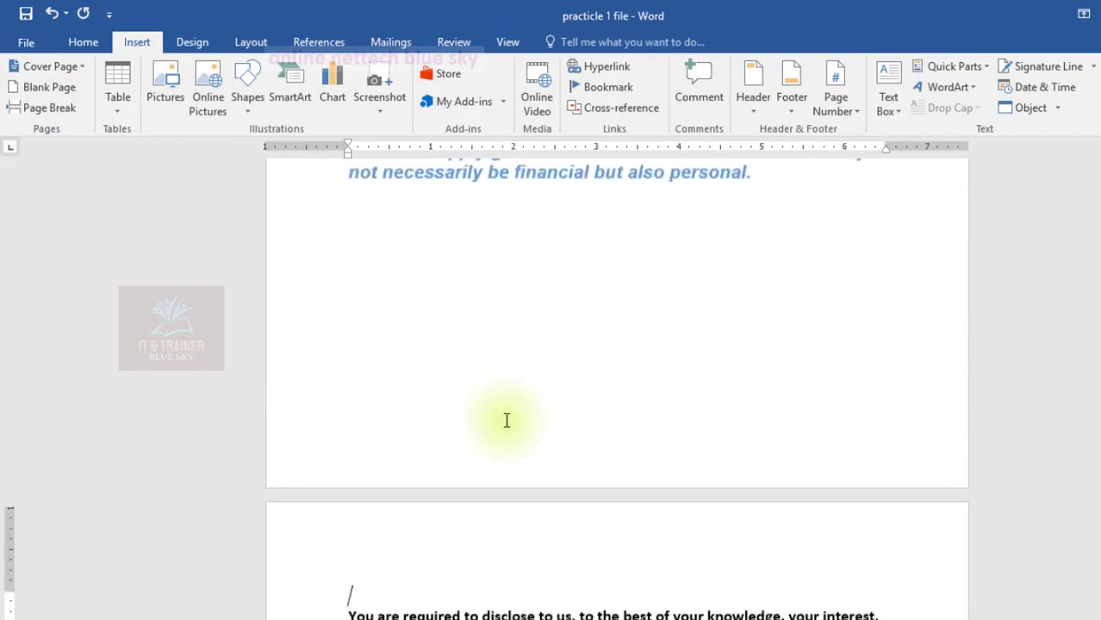
pyautogui.scroll(5, 508, 423)
pyautogui.scroll(5, 504, 418)
pyautogui.scroll(6, 500, 410)
pyautogui.scroll(7, 496, 405)
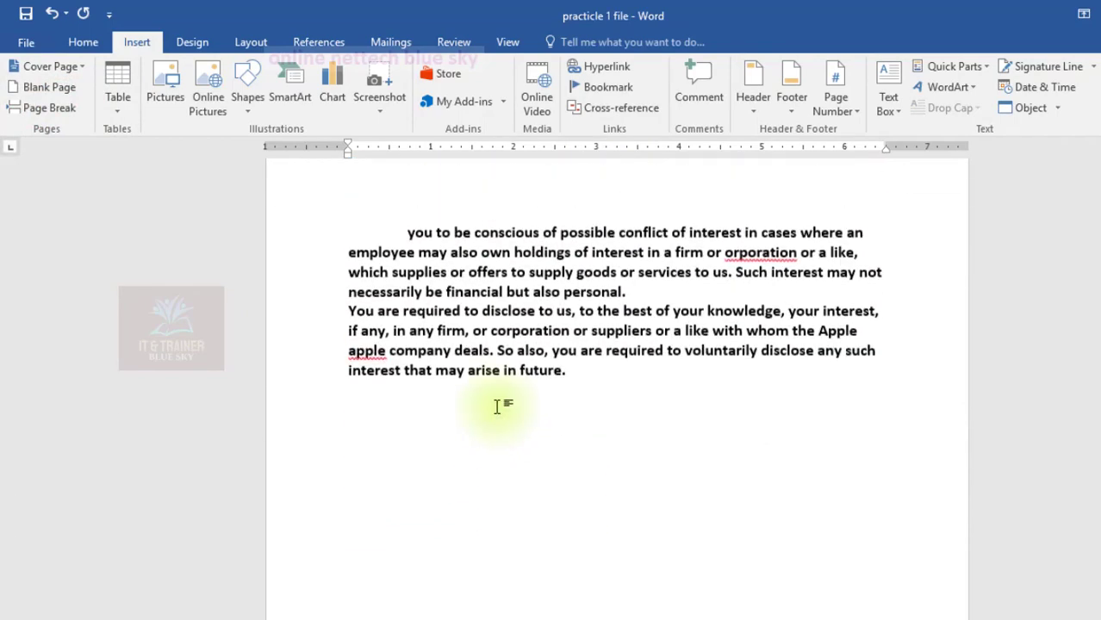
pyautogui.scroll(-5, 491, 403)
pyautogui.scroll(-5, 474, 409)
pyautogui.scroll(10, 471, 412)
pyautogui.scroll(-5, 472, 414)
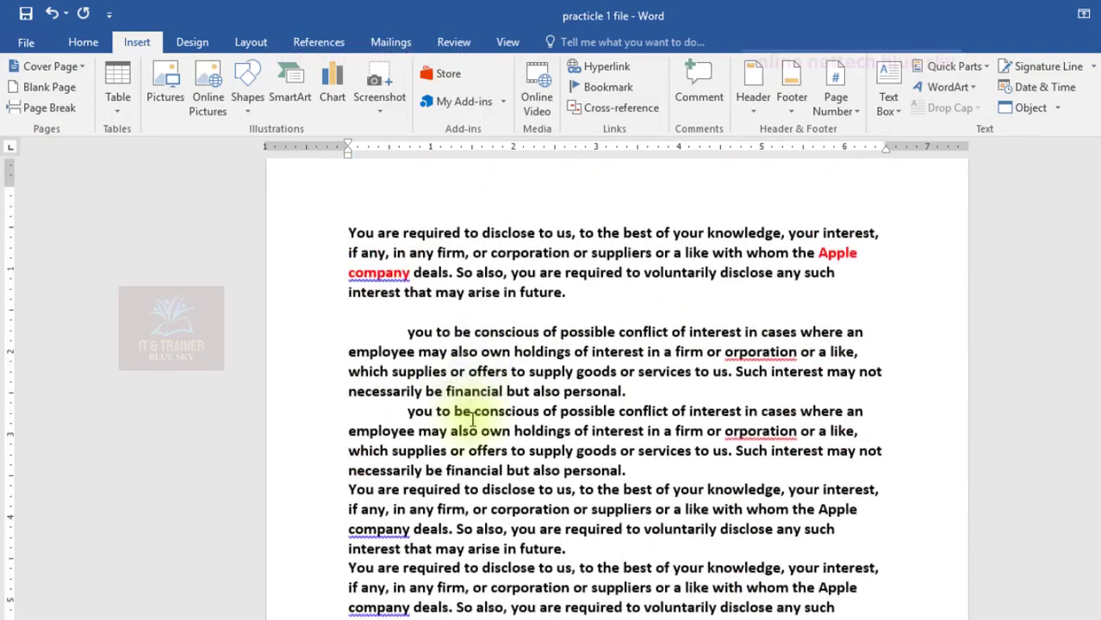
pyautogui.scroll(-3, 469, 417)
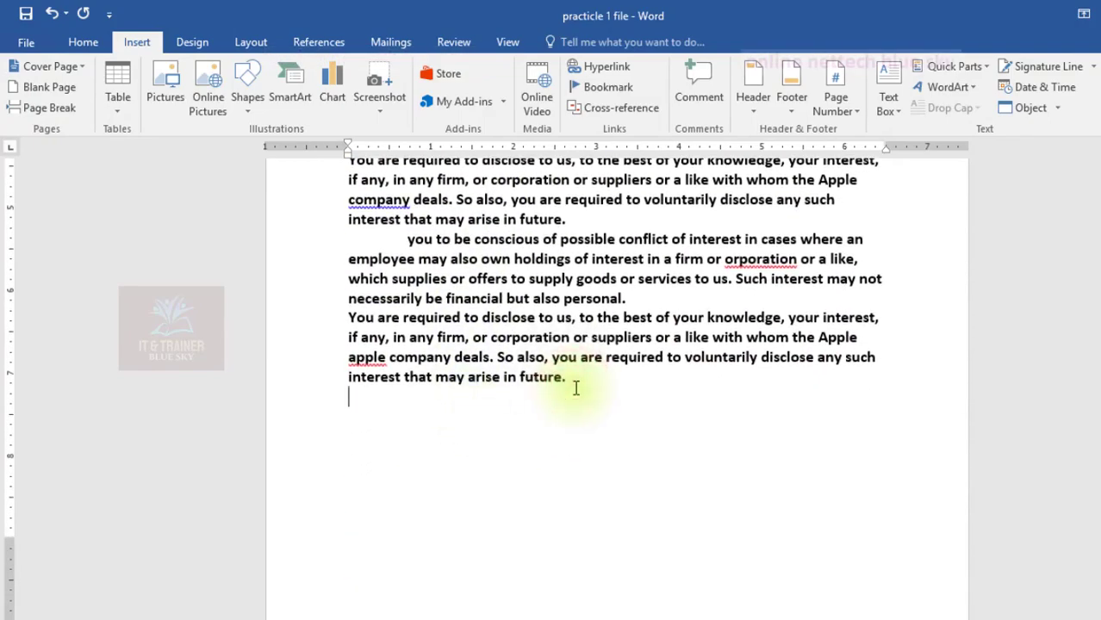
pyautogui.click(36, 110)
pyautogui.scroll(-3, 449, 555)
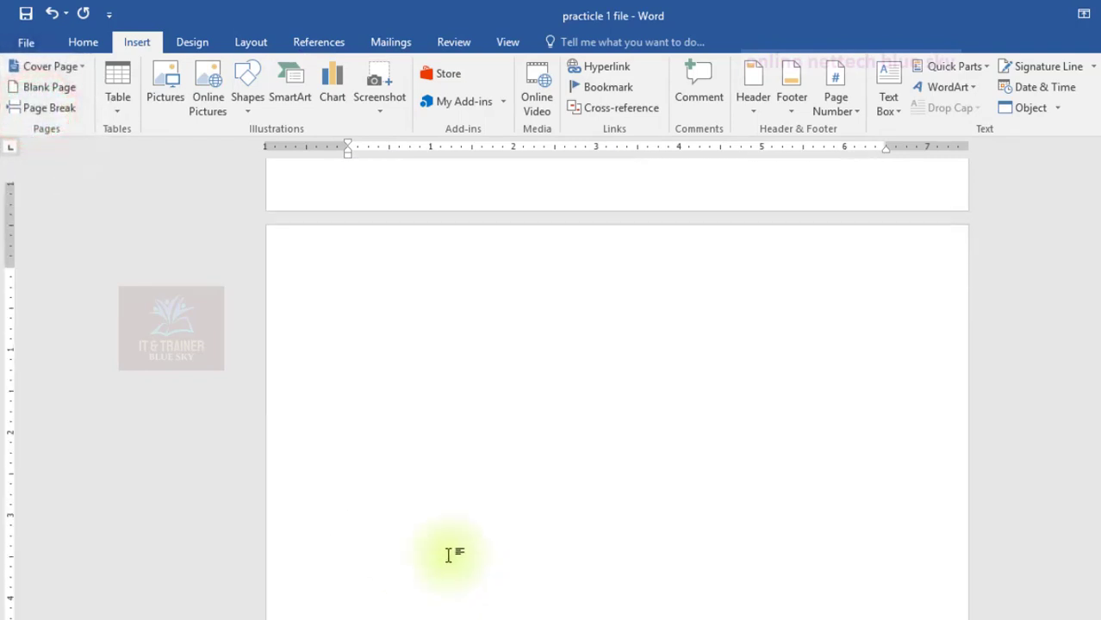
pyautogui.scroll(1, 415, 393)
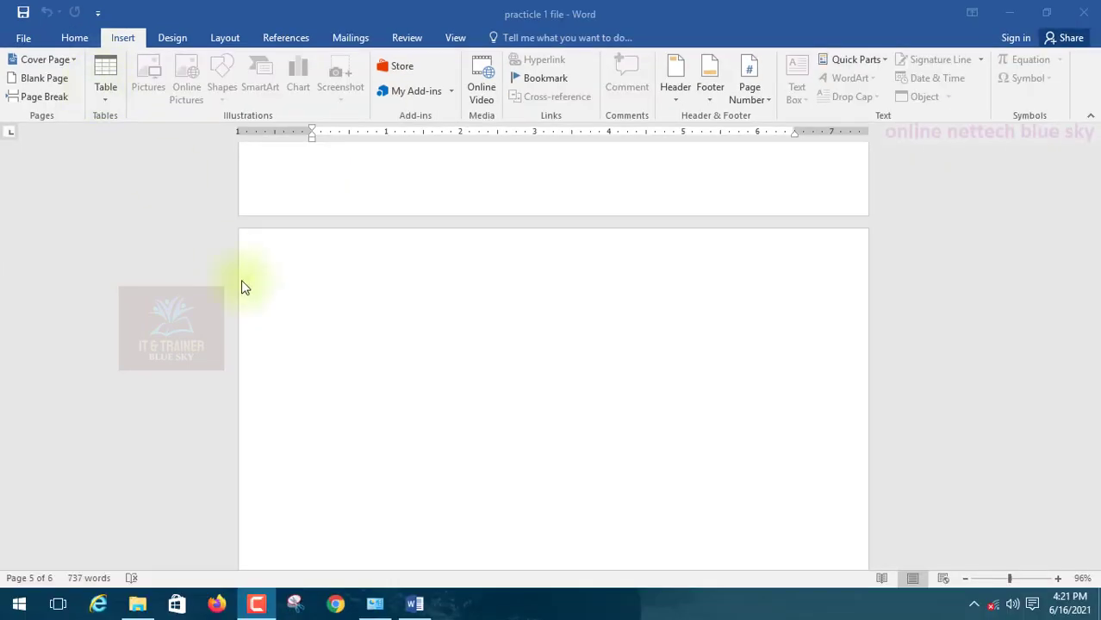
pyautogui.click(343, 285)
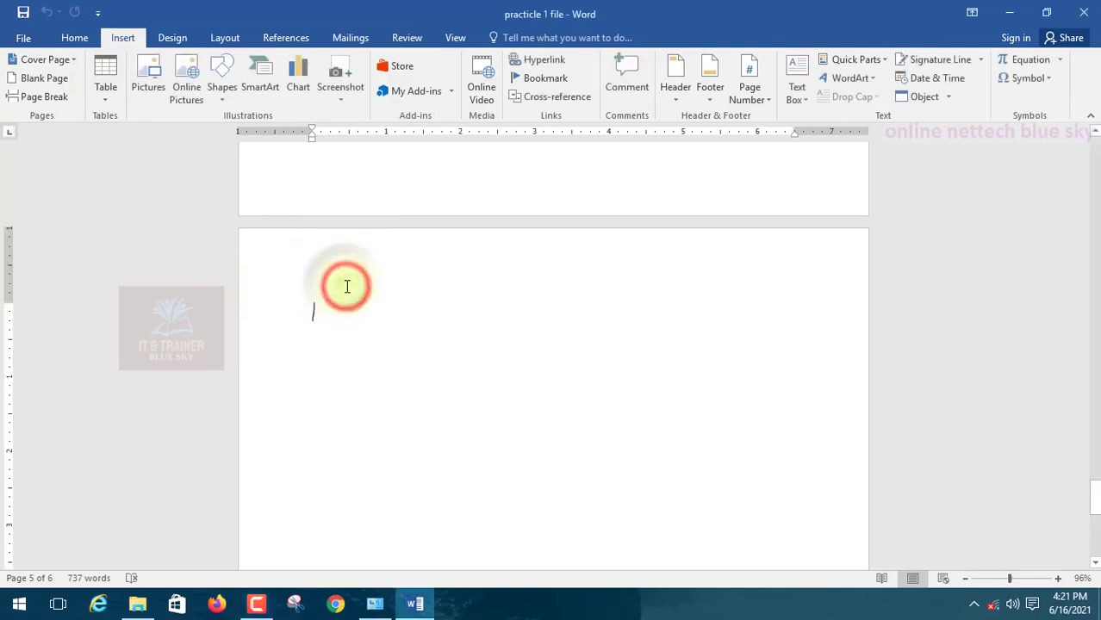
pyautogui.scroll(-1, 401, 276)
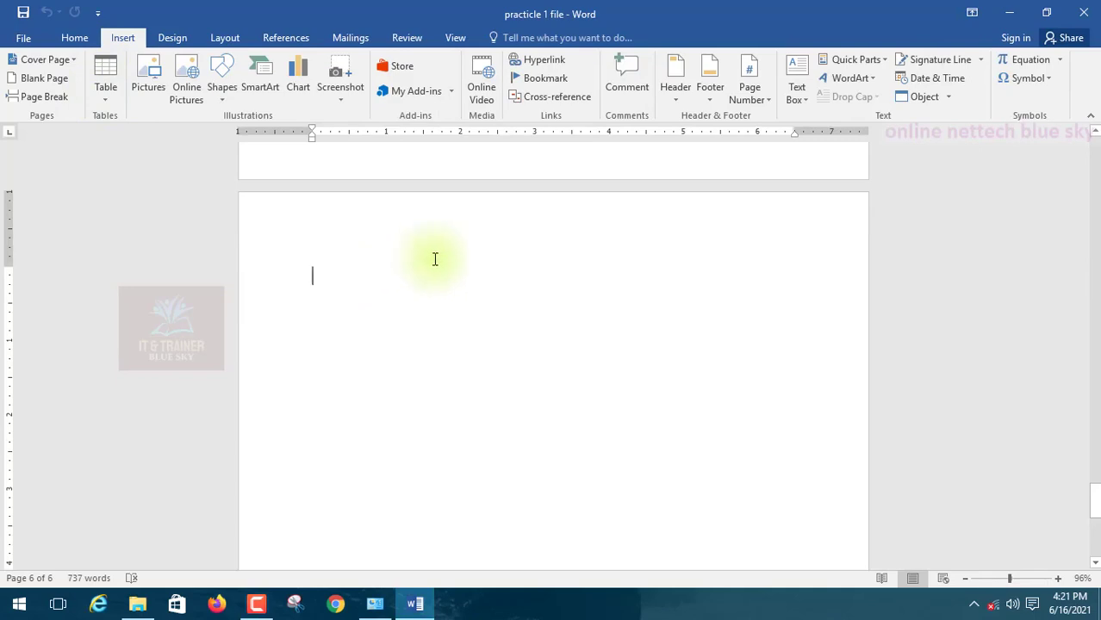
pyautogui.click(104, 95)
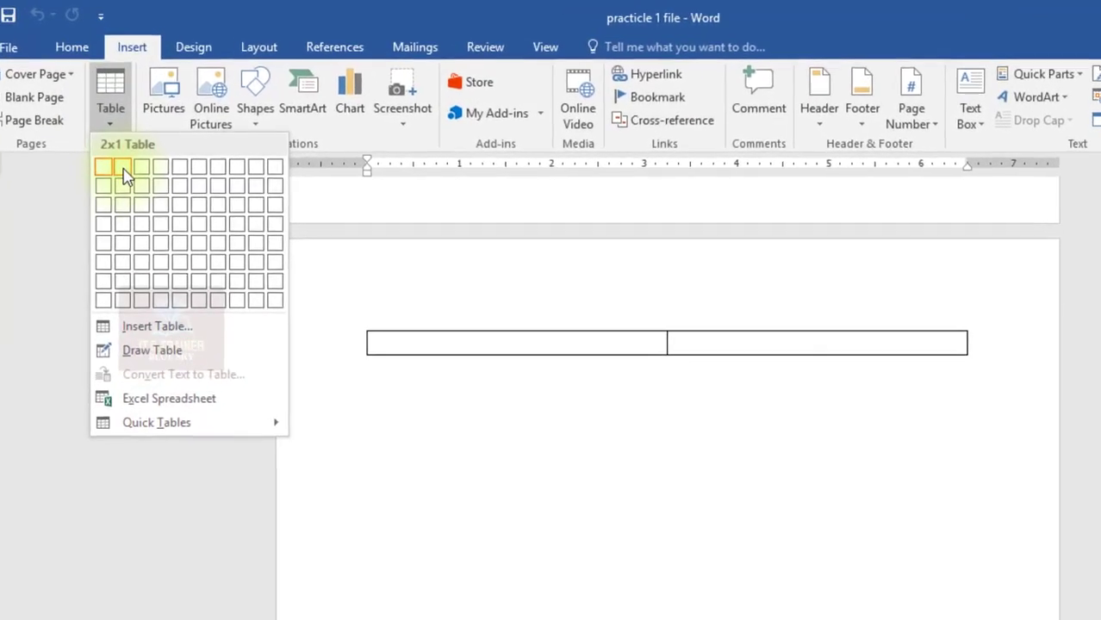
pyautogui.click(123, 169)
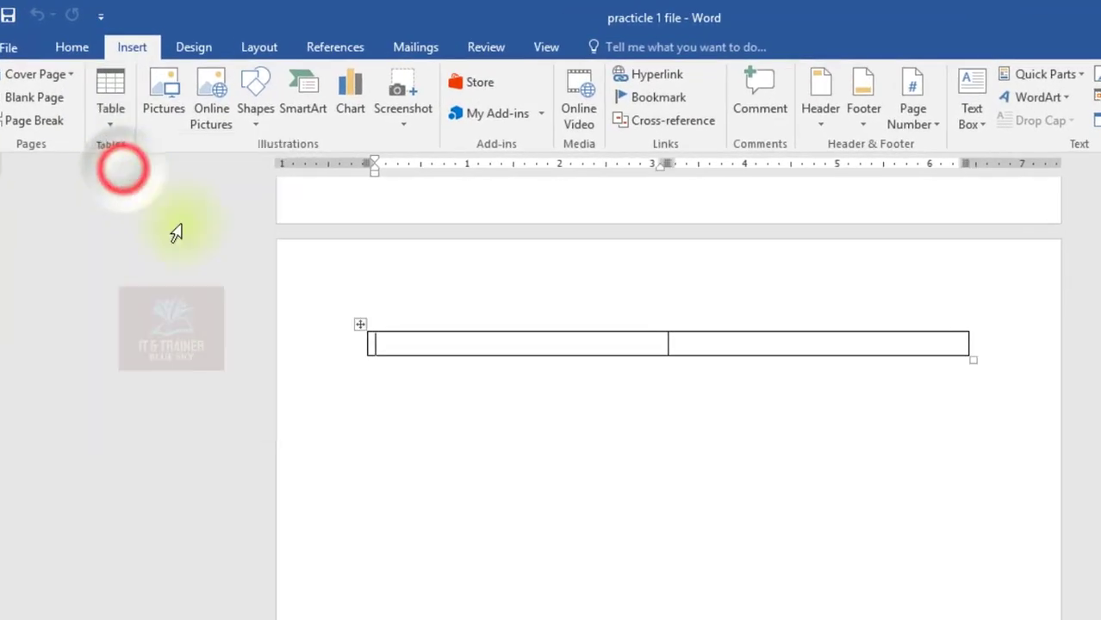
pyautogui.click(450, 442)
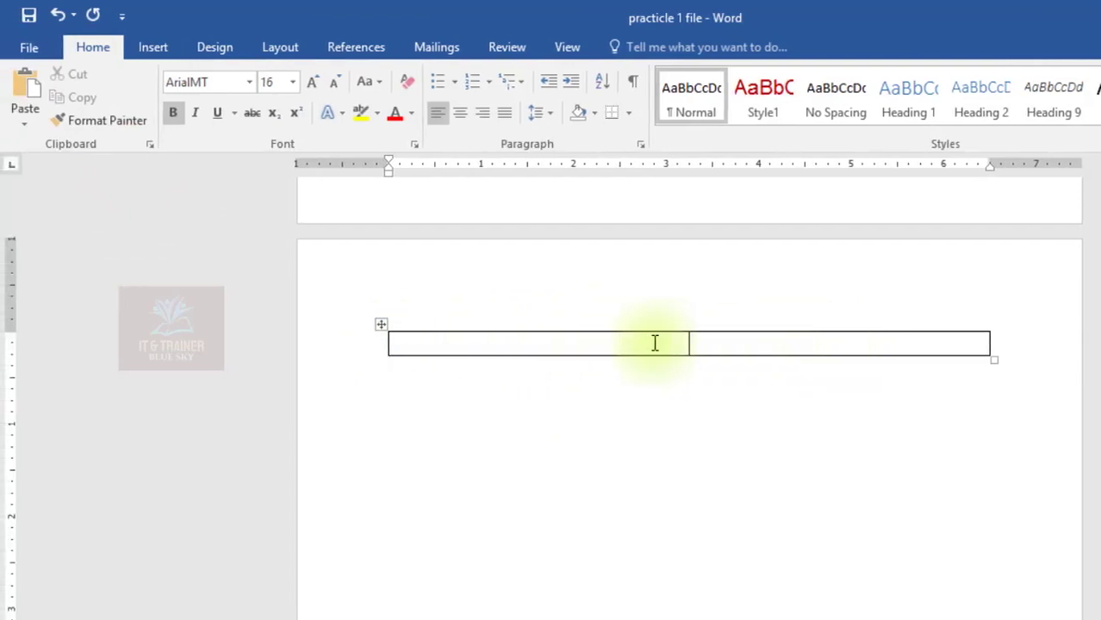
pyautogui.click(155, 48)
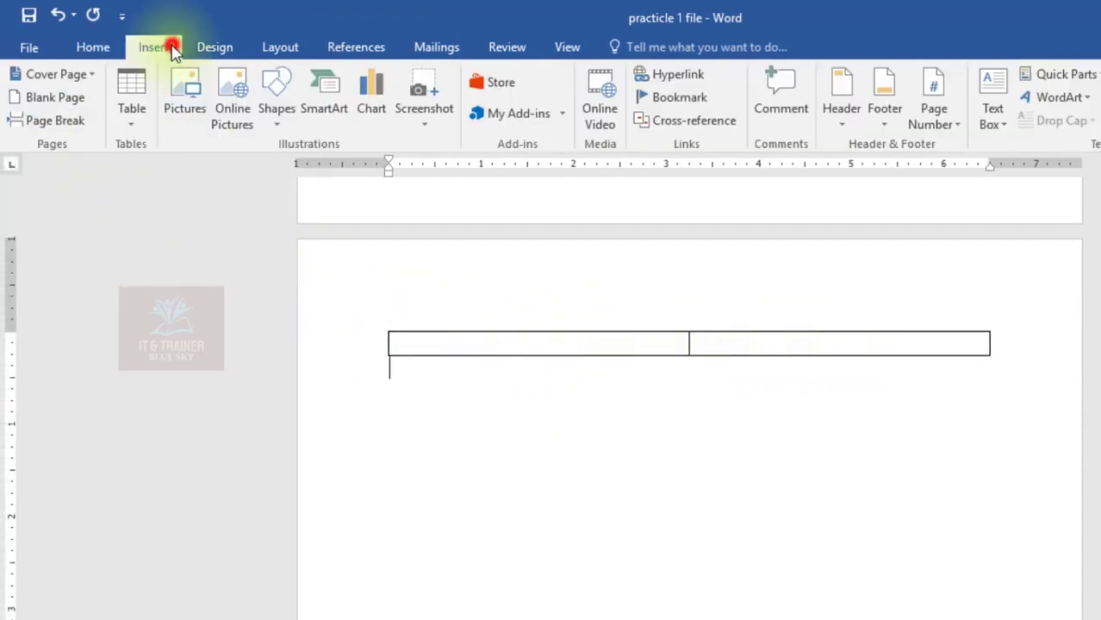
pyautogui.click(121, 126)
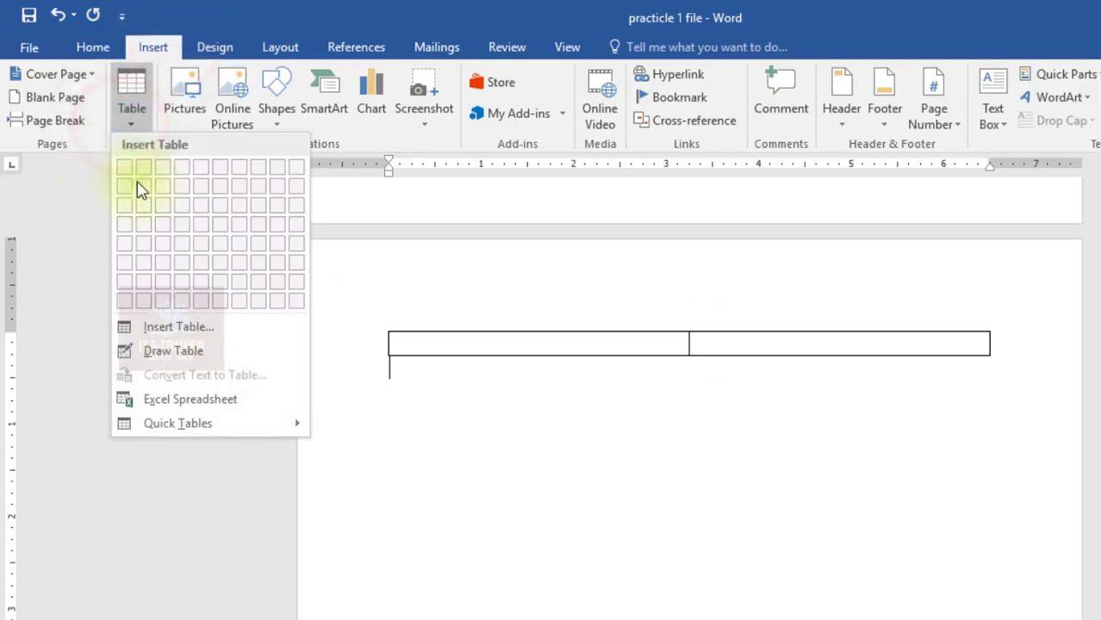
pyautogui.click(135, 184)
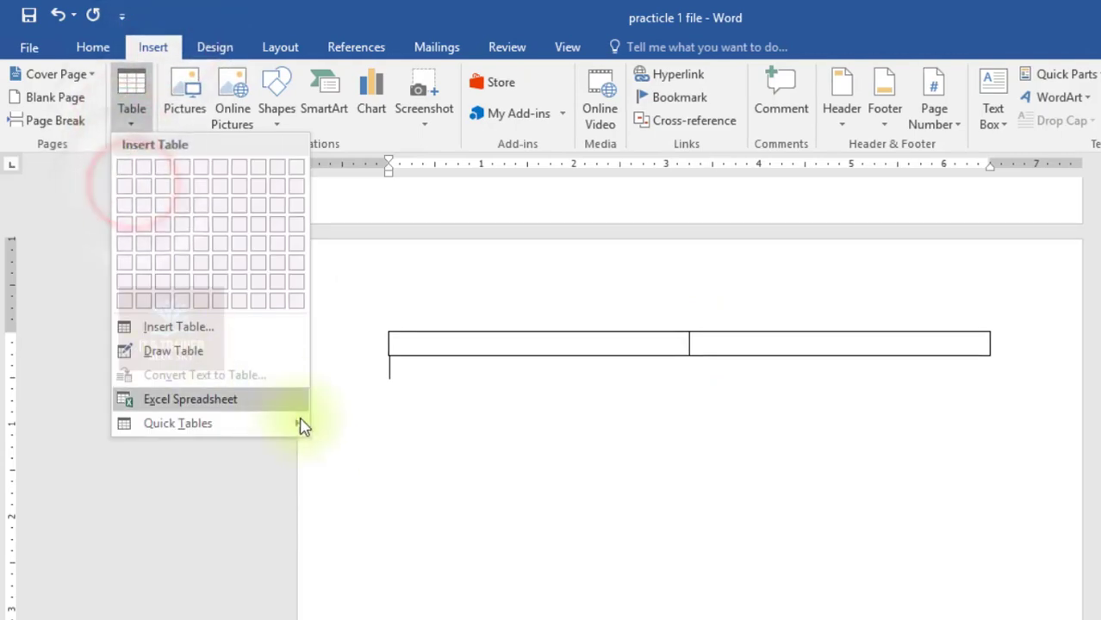
pyautogui.click(395, 485)
pyautogui.click(786, 302)
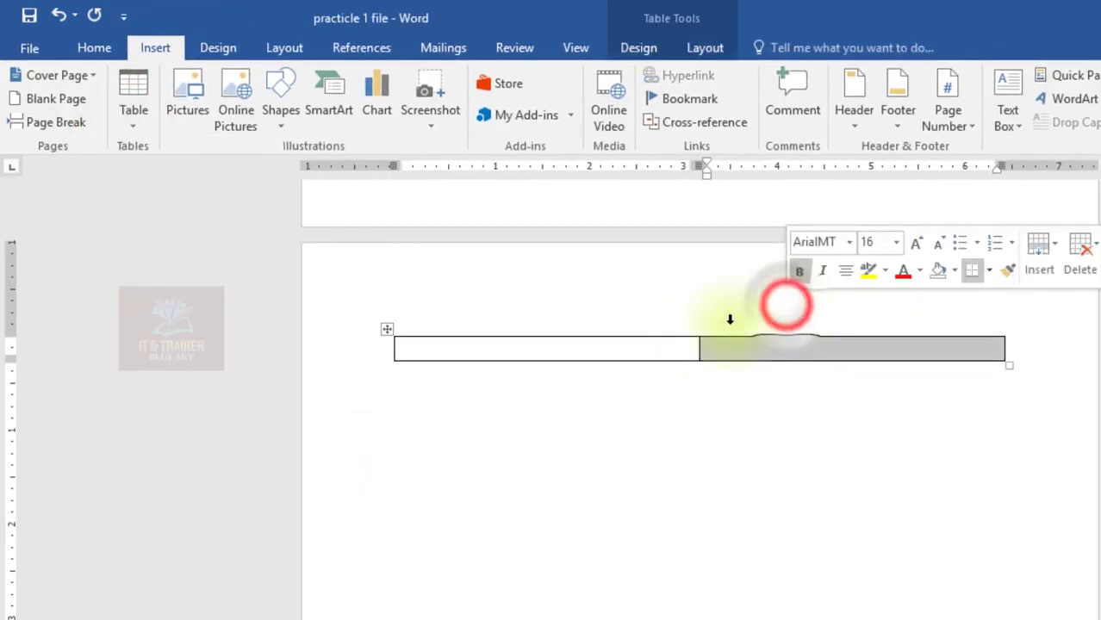
pyautogui.click(326, 329)
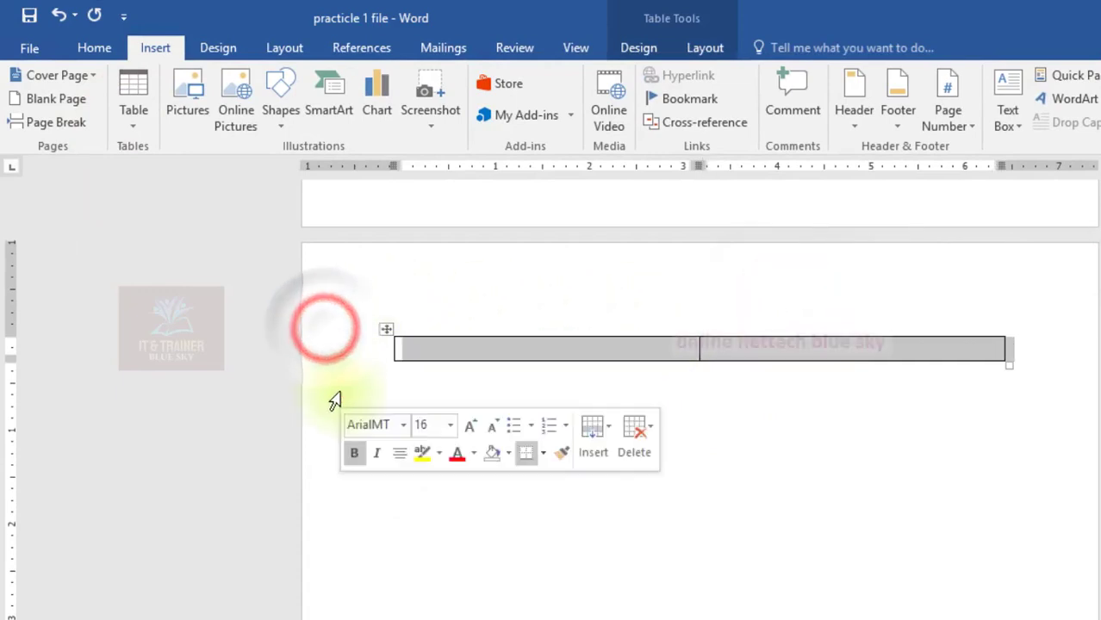
pyautogui.press('Left')
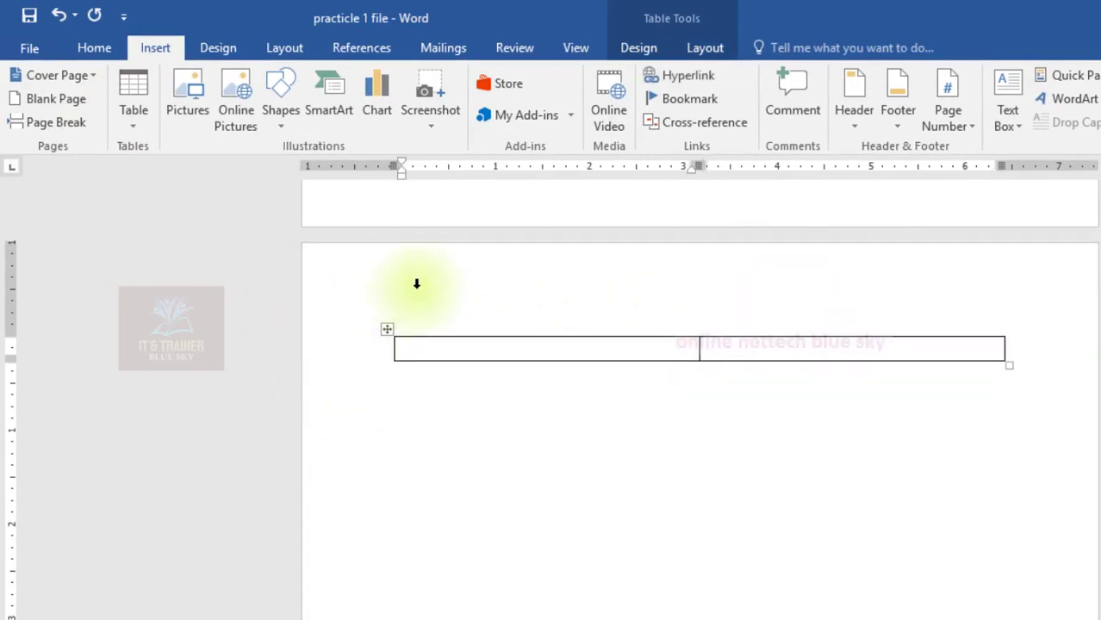
pyautogui.click(428, 279)
pyautogui.click(465, 432)
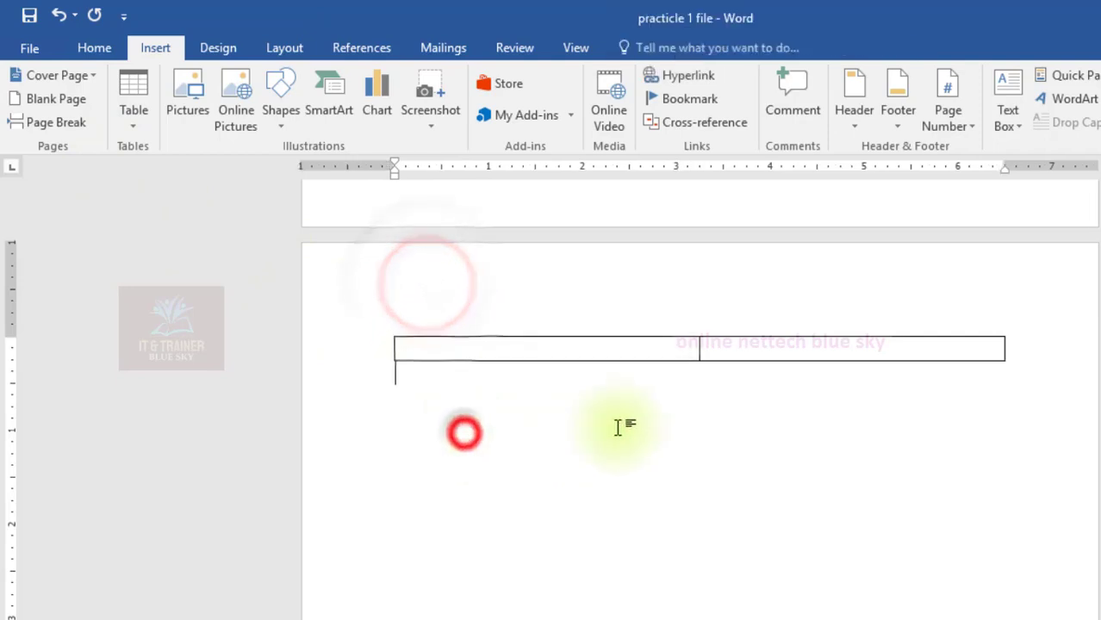
pyautogui.click(637, 346)
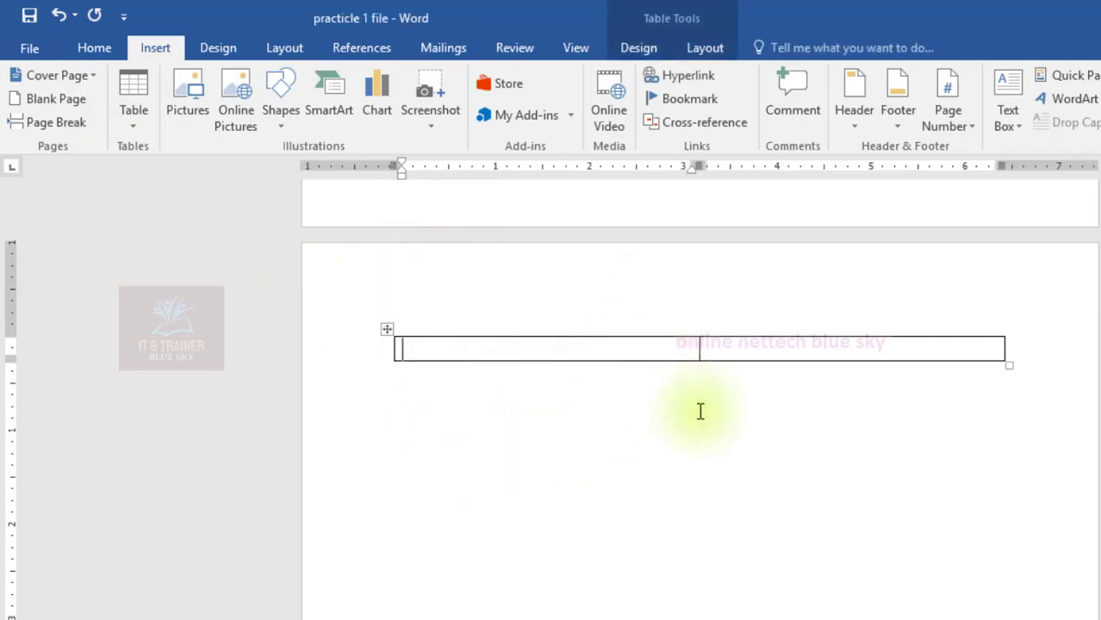
pyautogui.rightClick(712, 330)
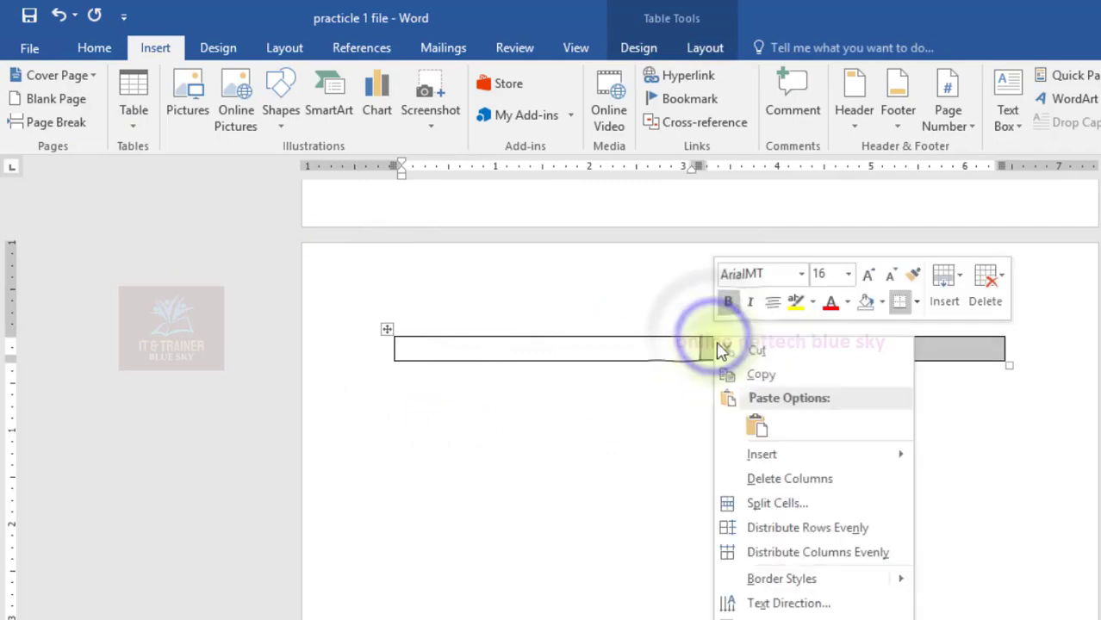
pyautogui.click(728, 477)
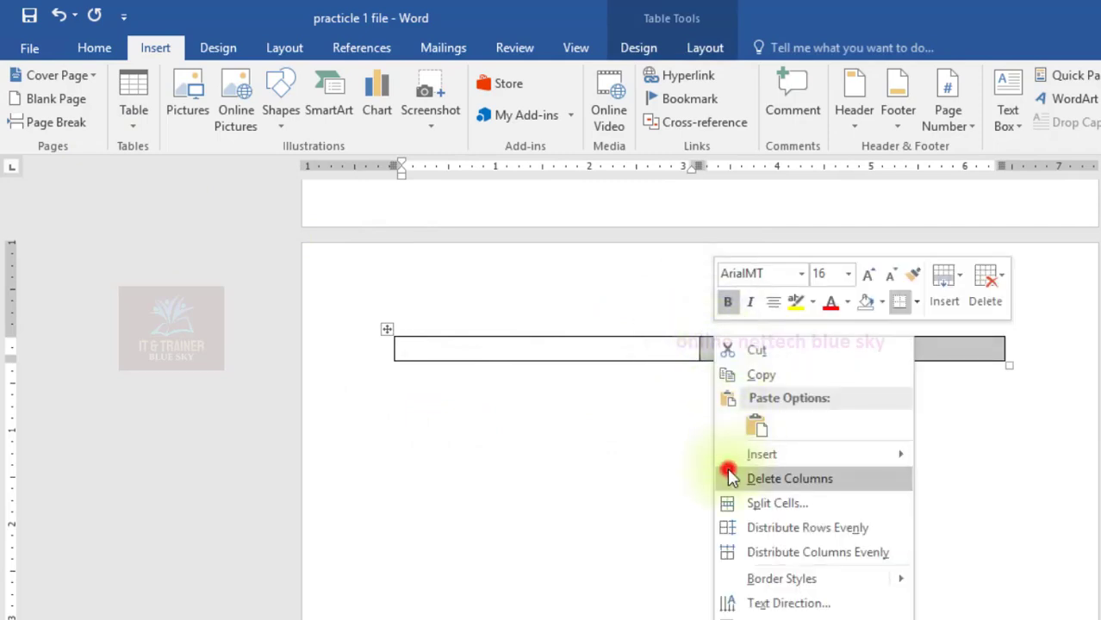
pyautogui.rightClick(654, 366)
pyautogui.rightClick(627, 361)
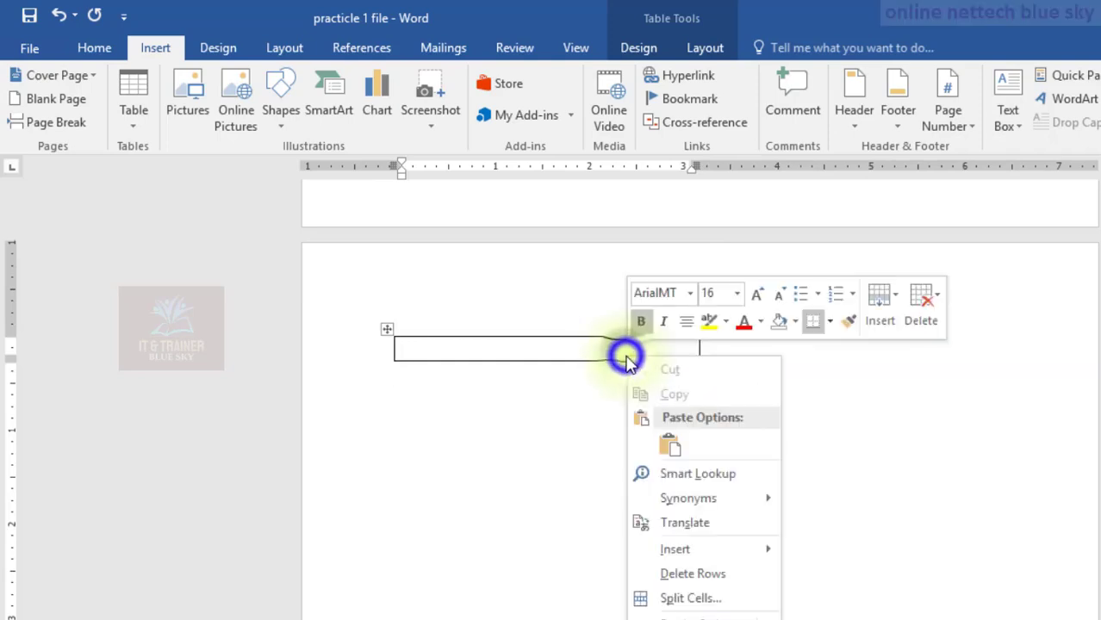
pyautogui.click(642, 574)
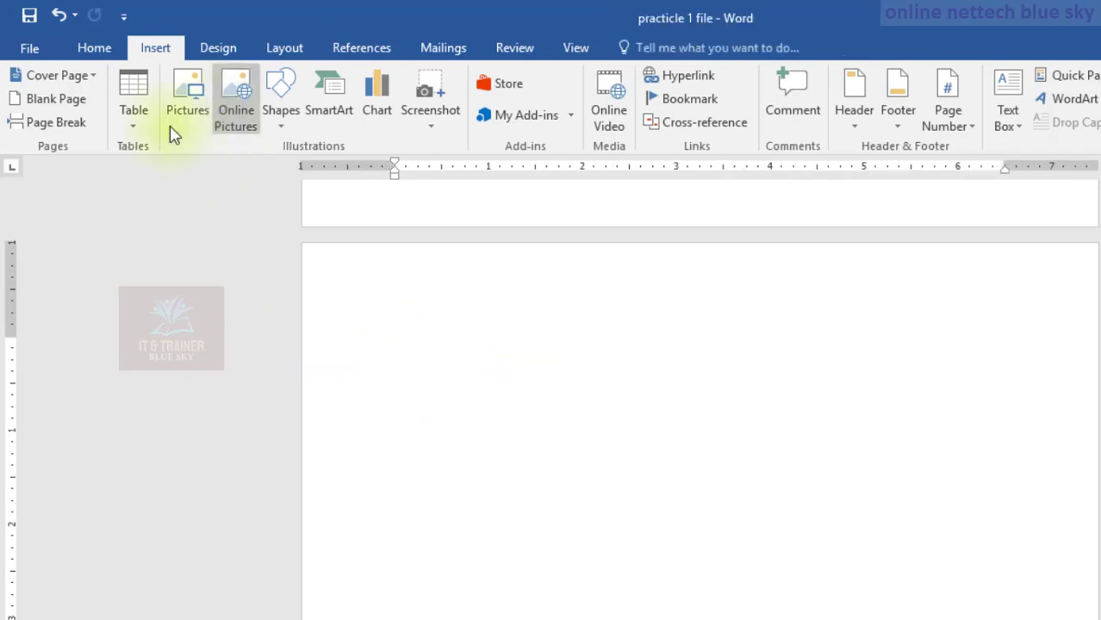
# Insert a single-cell table on the final page
pyautogui.click(132, 120)
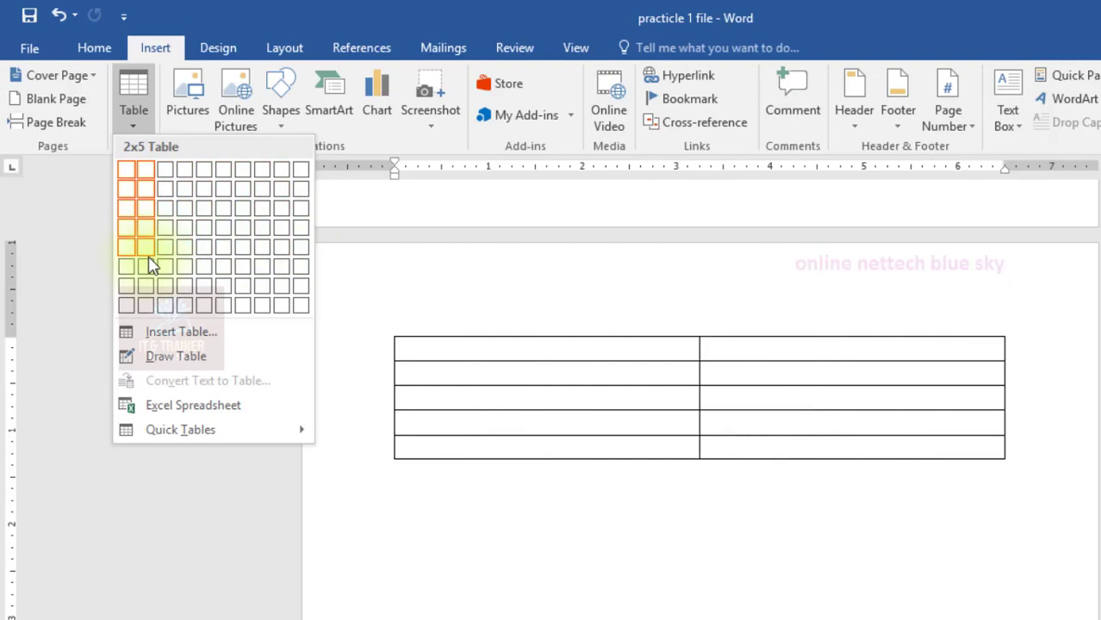
pyautogui.click(127, 171)
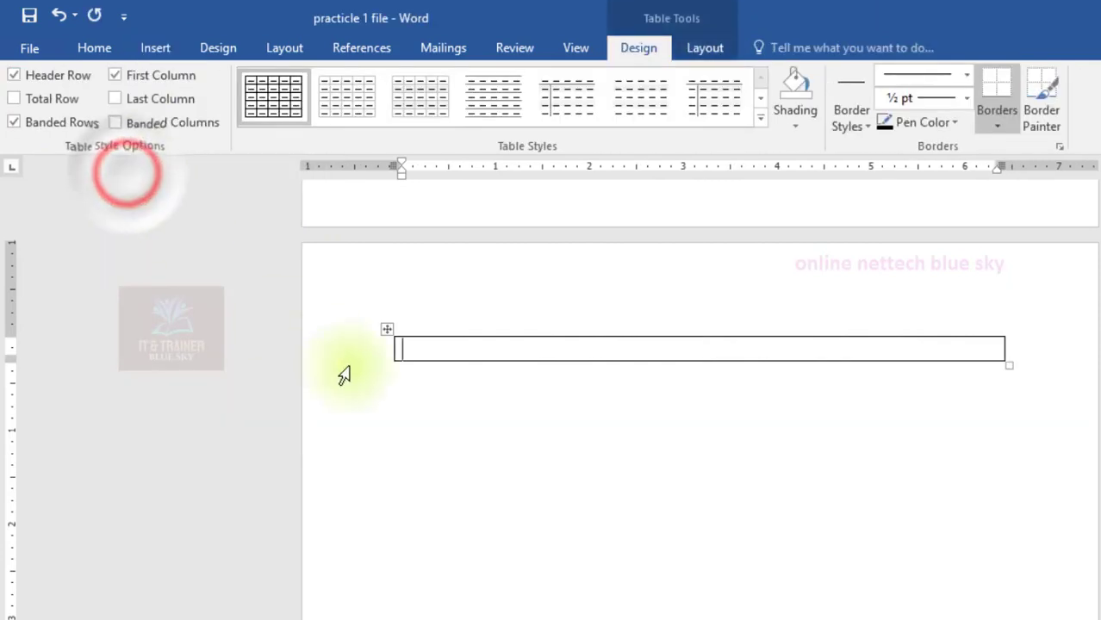
pyautogui.click(457, 405)
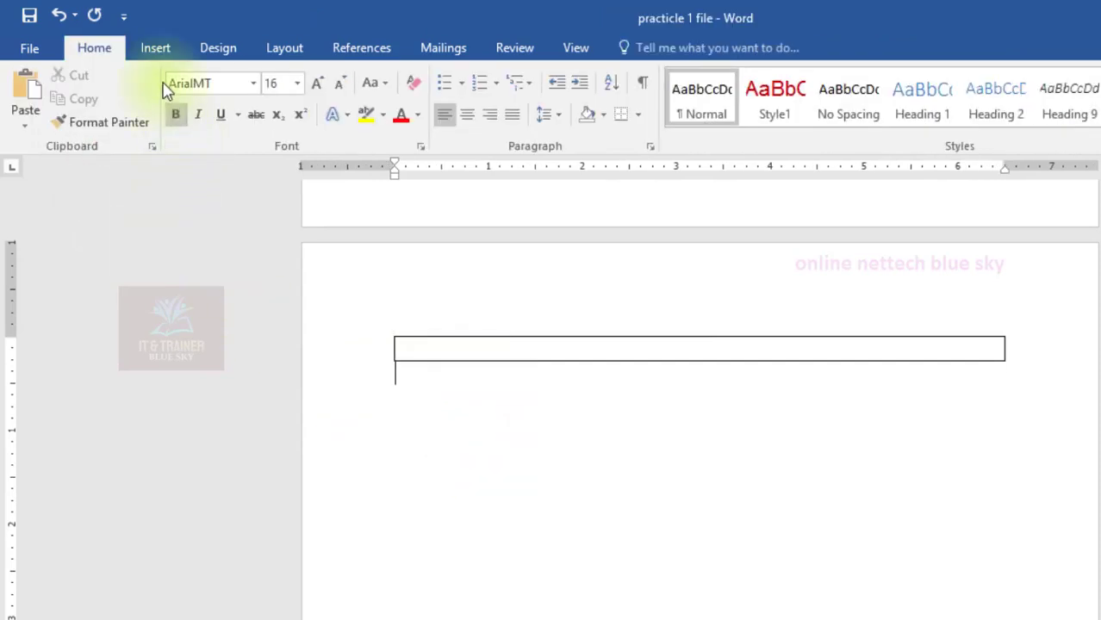
pyautogui.click(155, 50)
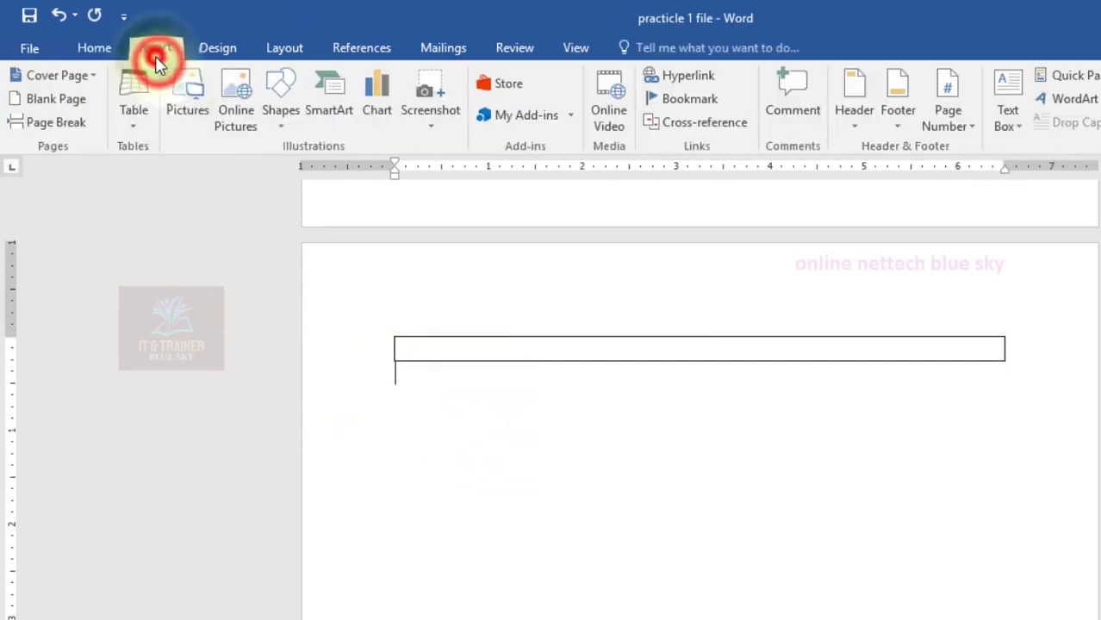
pyautogui.click(131, 125)
pyautogui.click(122, 190)
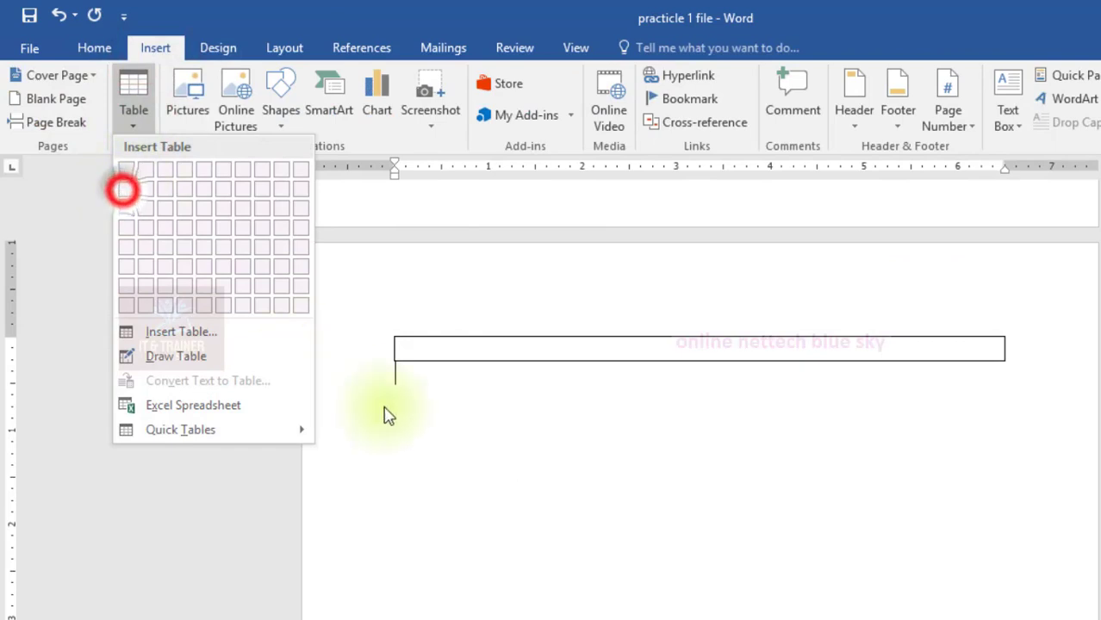
pyautogui.click(434, 391)
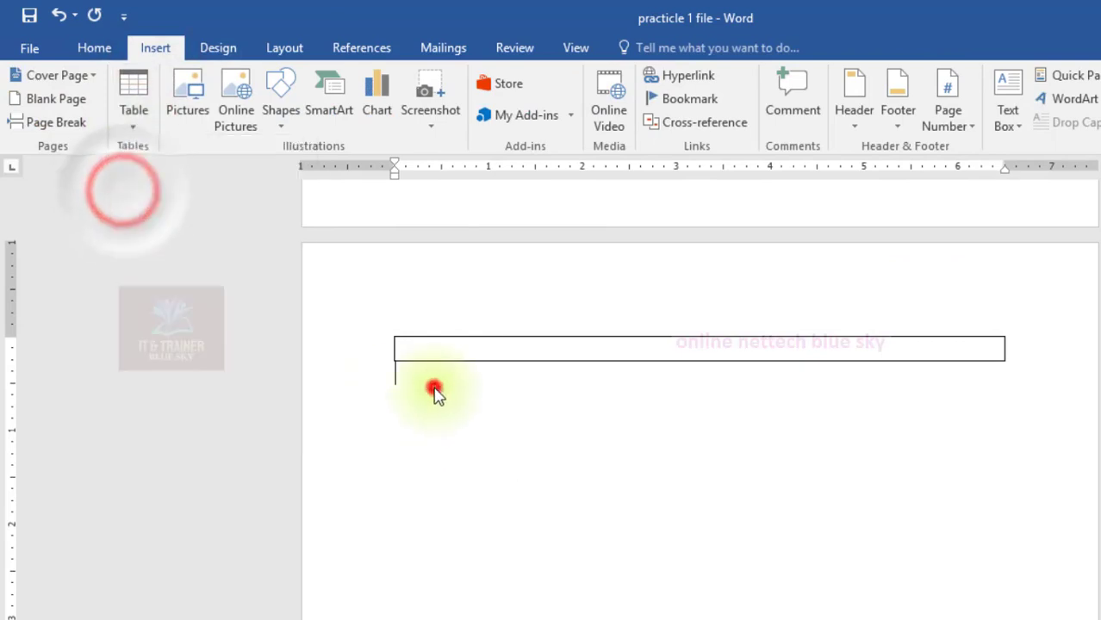
# Add a second row below the table's first row
pyautogui.click(1018, 351)
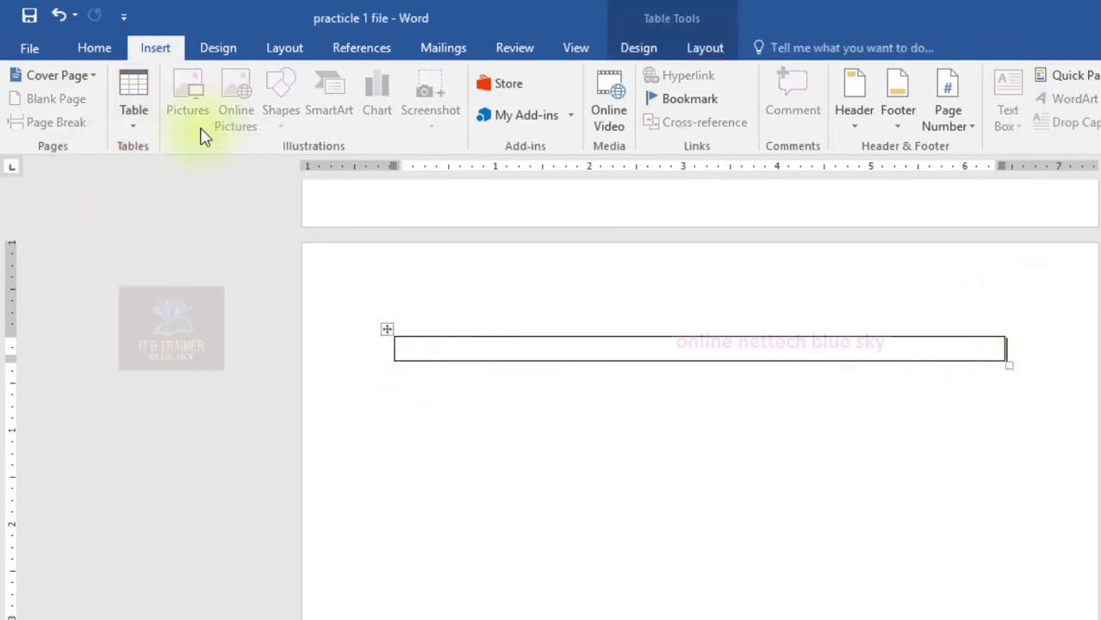
pyautogui.click(125, 137)
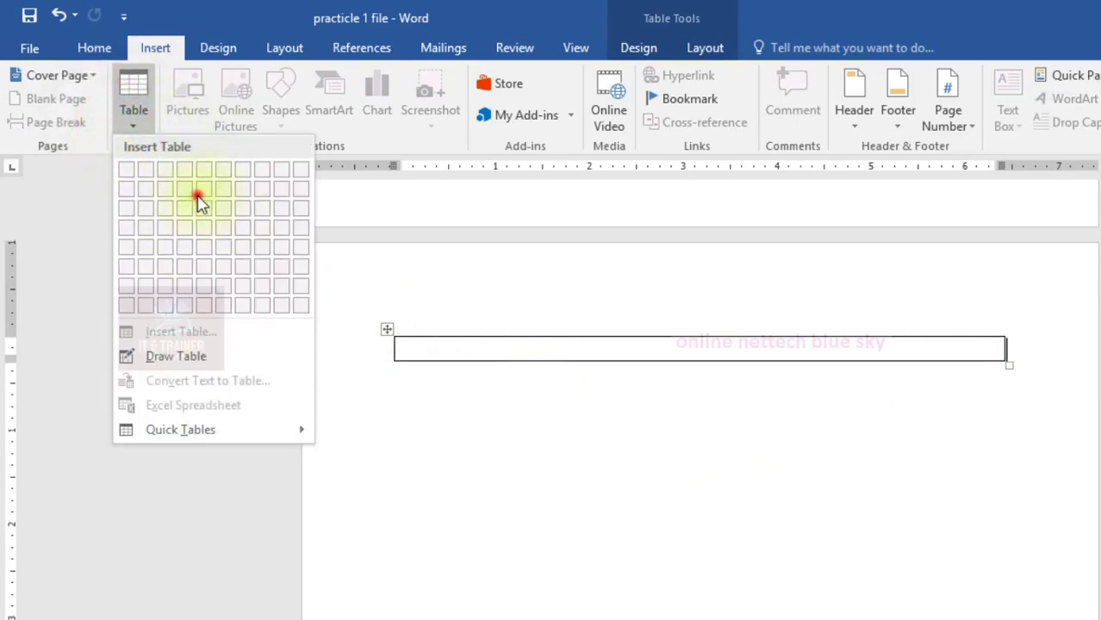
pyautogui.click(486, 446)
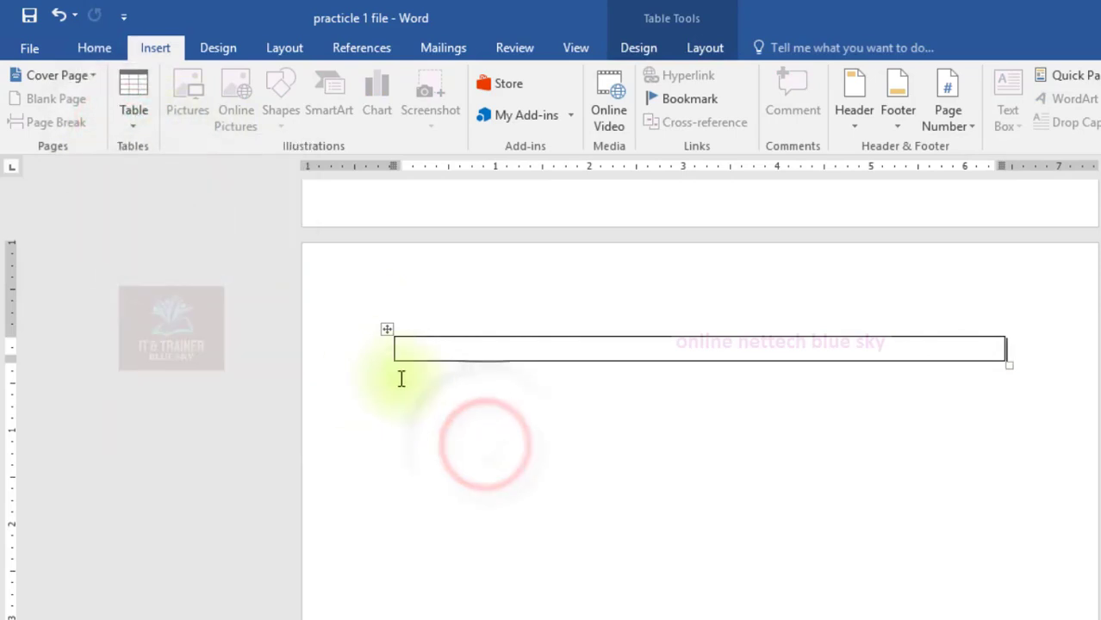
pyautogui.click(379, 359)
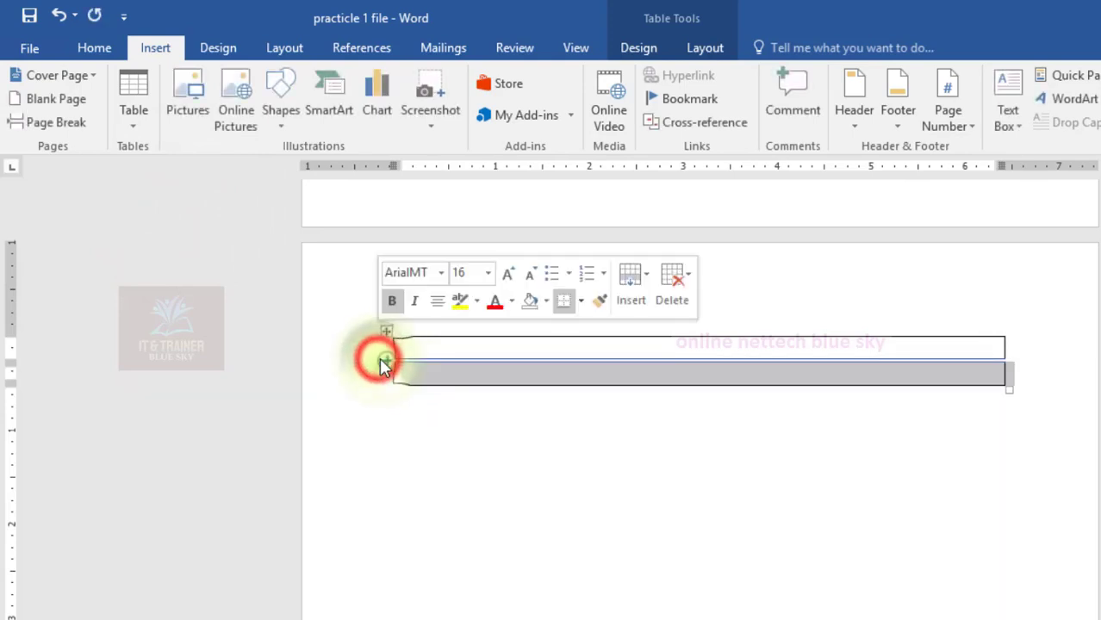
pyautogui.click(585, 458)
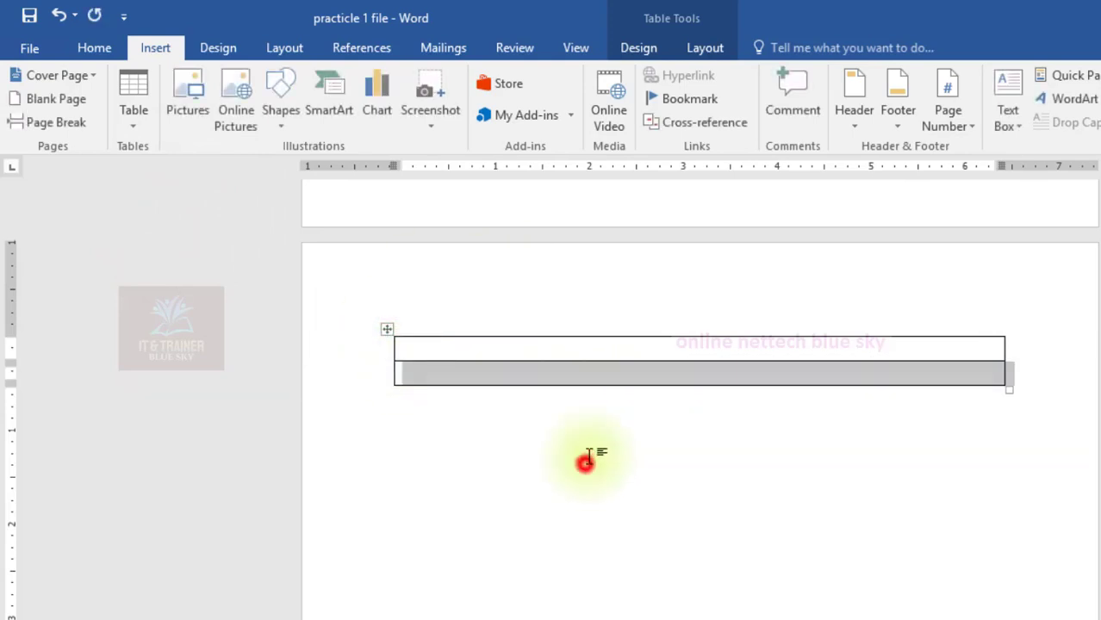
# Move the table higher up the page and add seven more rows
pyautogui.moveTo(379, 358)
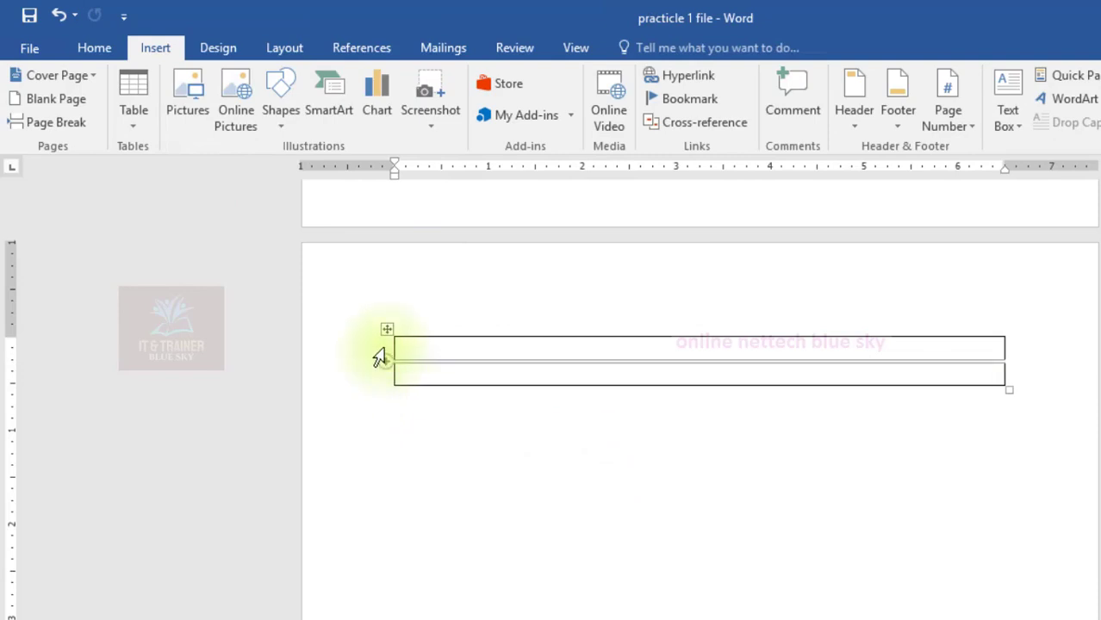
pyautogui.moveTo(387, 330); pyautogui.dragTo(388, 285)
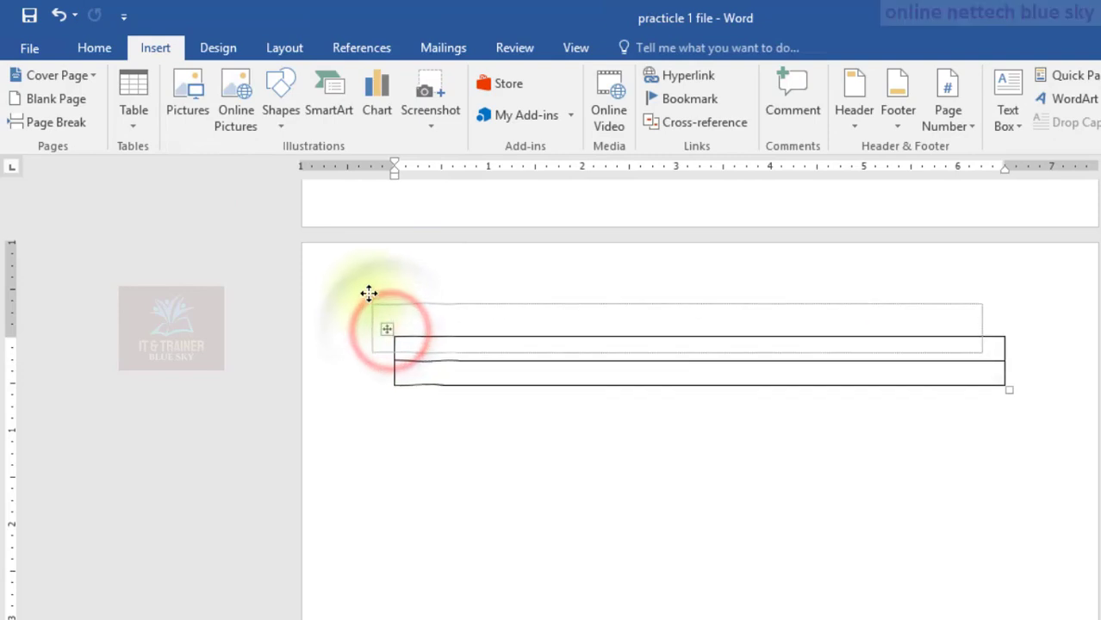
pyautogui.moveTo(392, 327)
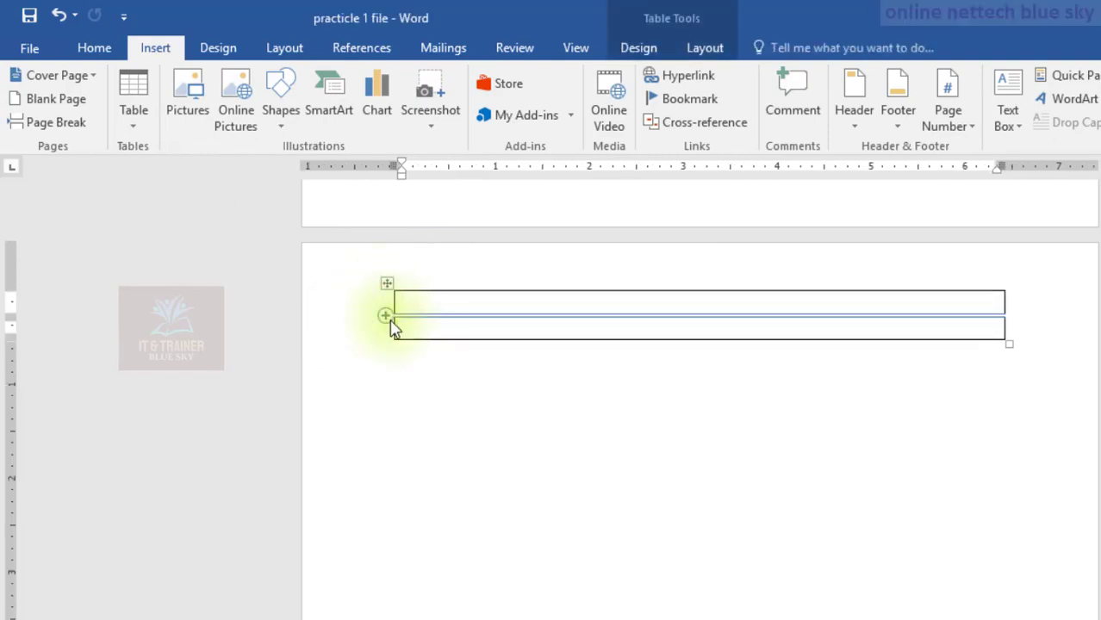
pyautogui.click(385, 318)
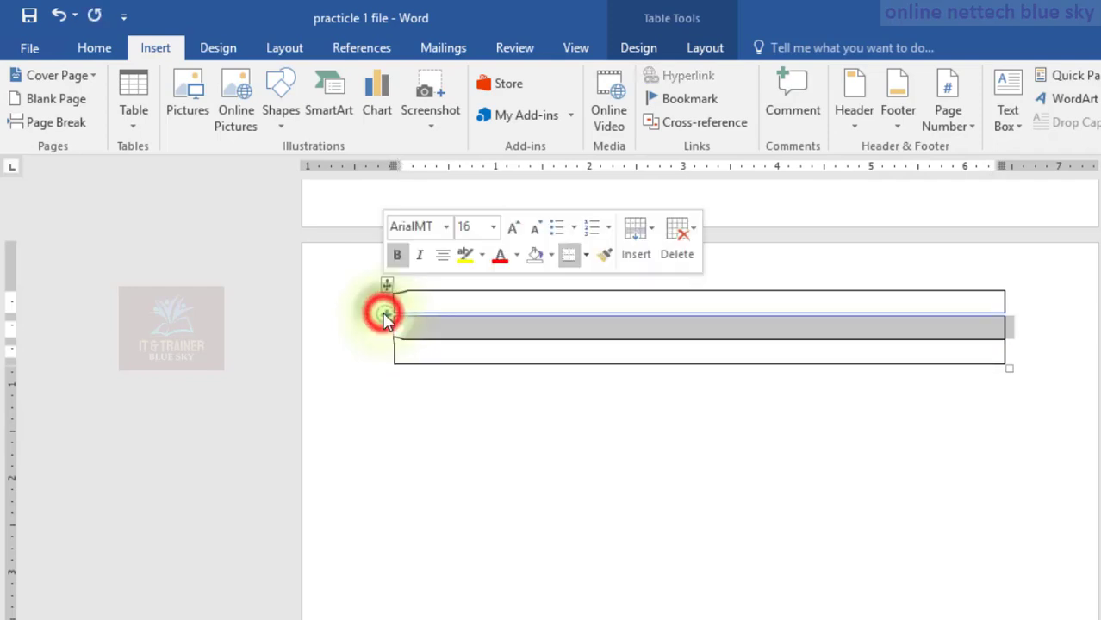
pyautogui.click(385, 318)
pyautogui.click(385, 318)
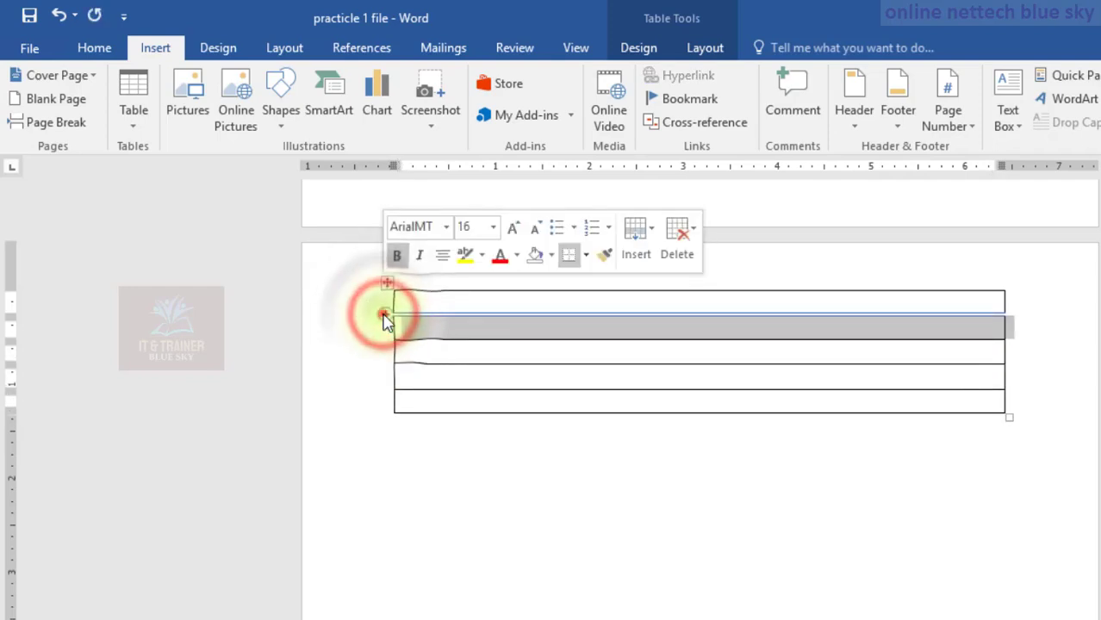
pyautogui.click(385, 318)
pyautogui.click(385, 318)
pyautogui.click(385, 318)
pyautogui.click(385, 318)
pyautogui.click(386, 318)
pyautogui.click(385, 318)
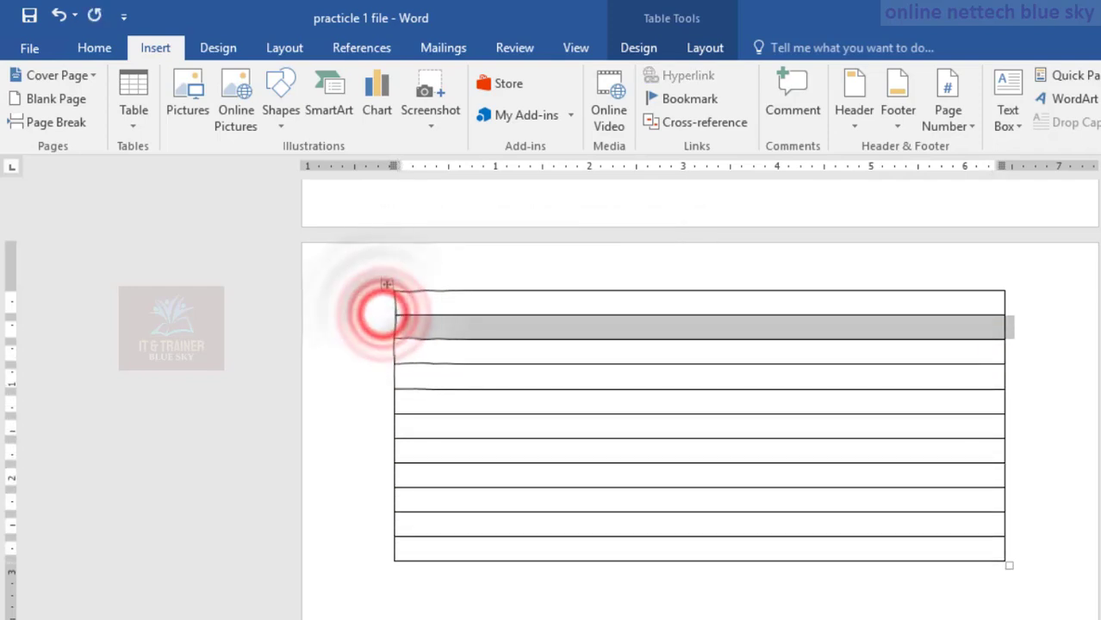
# Drag a row border to make one of the lower rows taller
pyautogui.click(463, 302)
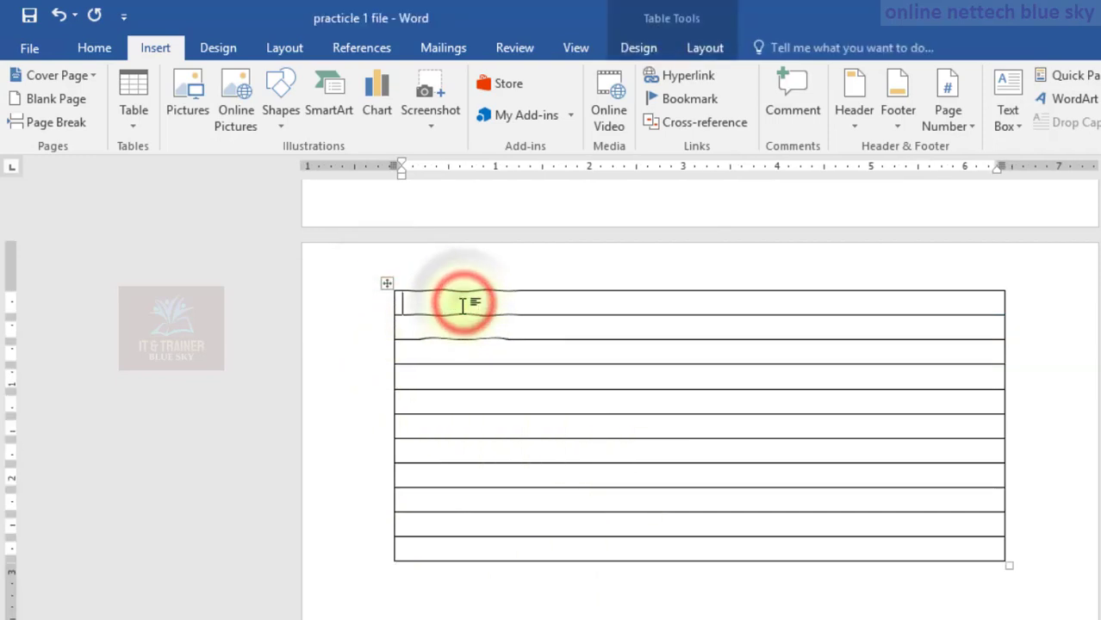
pyautogui.click(442, 354)
pyautogui.click(442, 379)
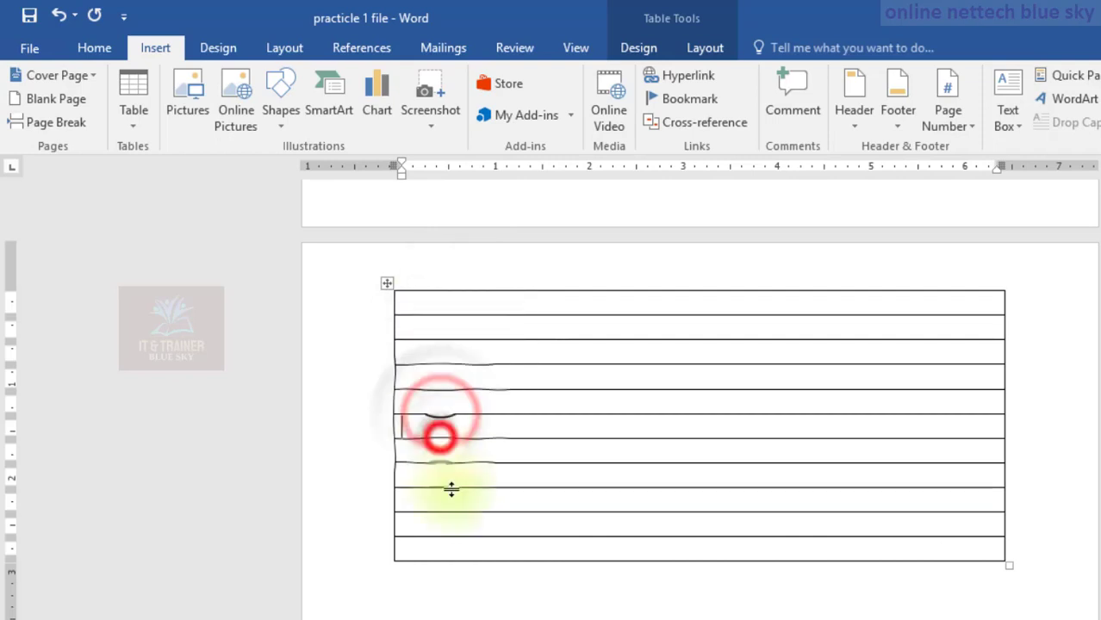
pyautogui.moveTo(449, 488); pyautogui.dragTo(450, 541)
pyautogui.click(365, 422)
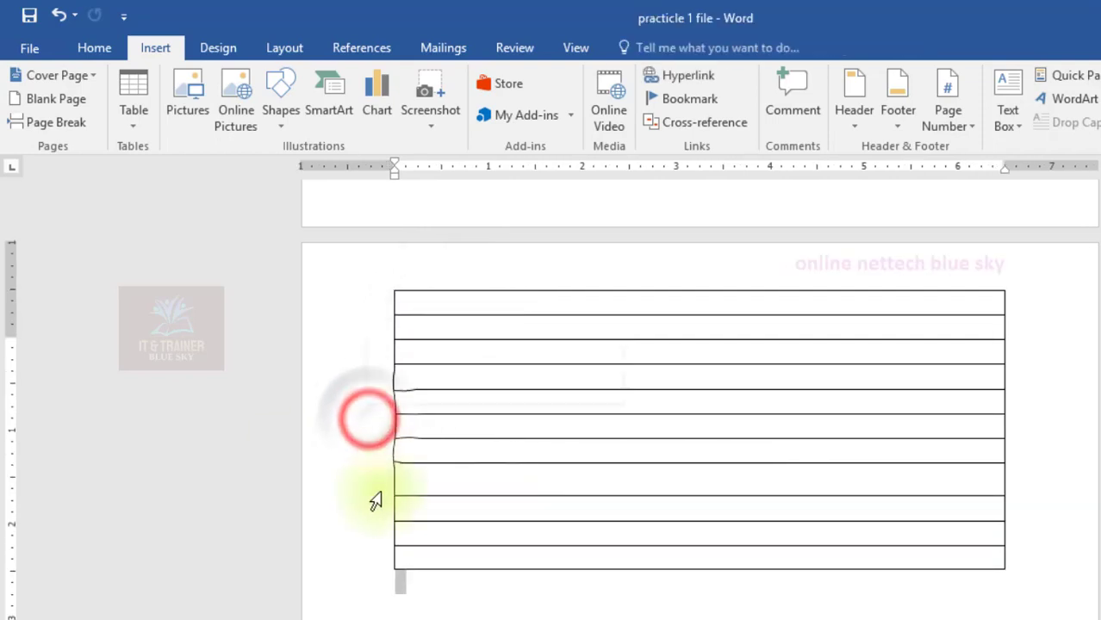
pyautogui.click(512, 603)
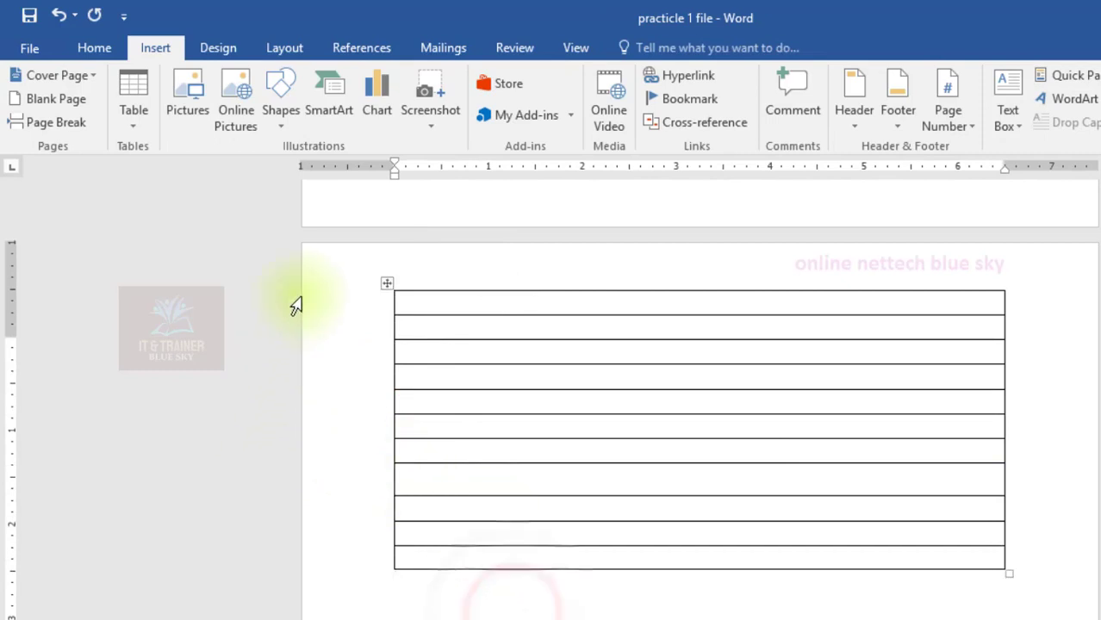
pyautogui.click(314, 277)
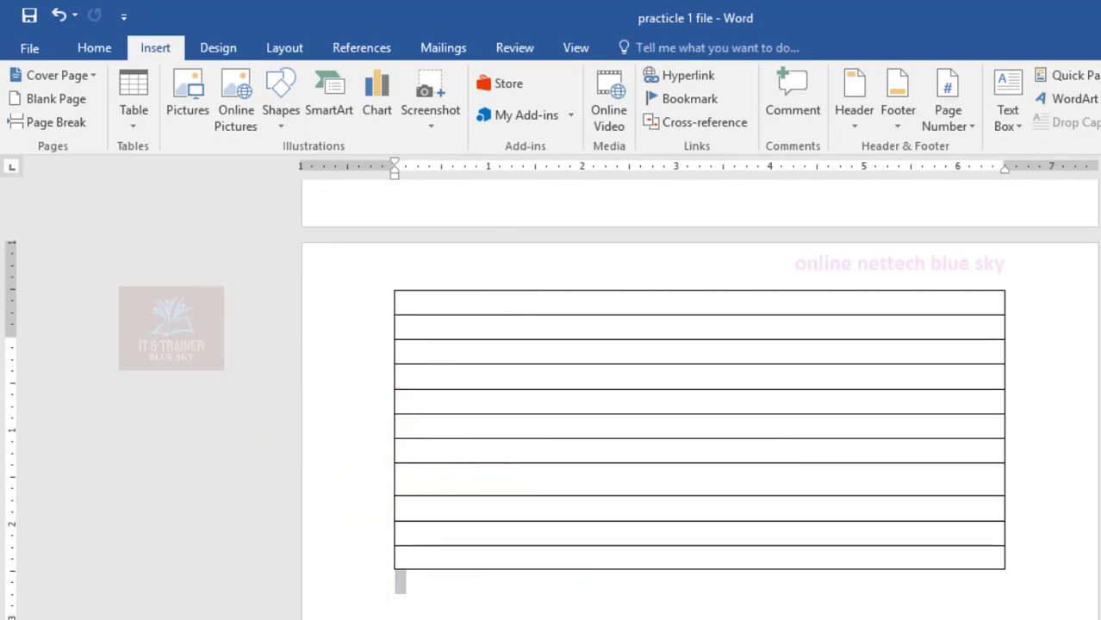
pyautogui.moveTo(502, 609); pyautogui.dragTo(254, 248)
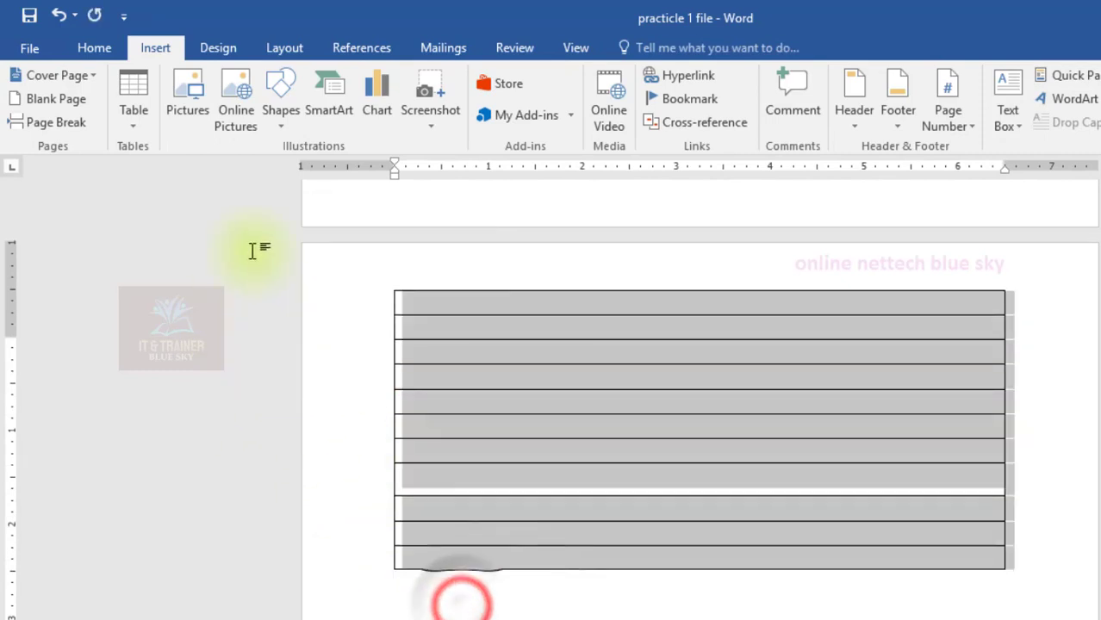
pyautogui.click(251, 252)
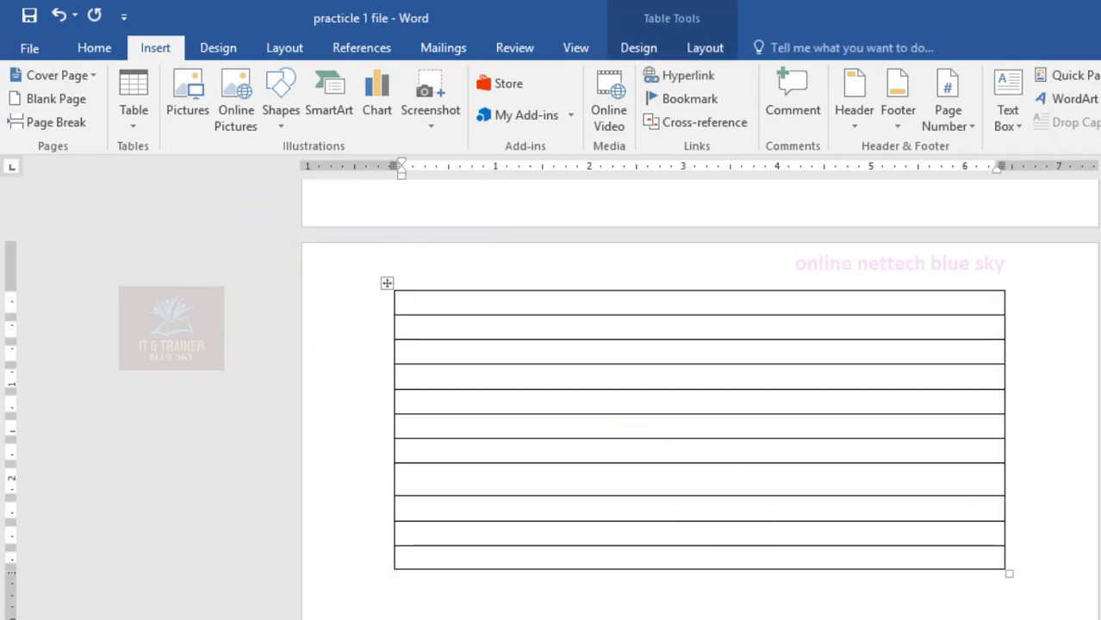
# Delete the tall table and insert a fresh single-cell table instead
pyautogui.moveTo(371, 308)
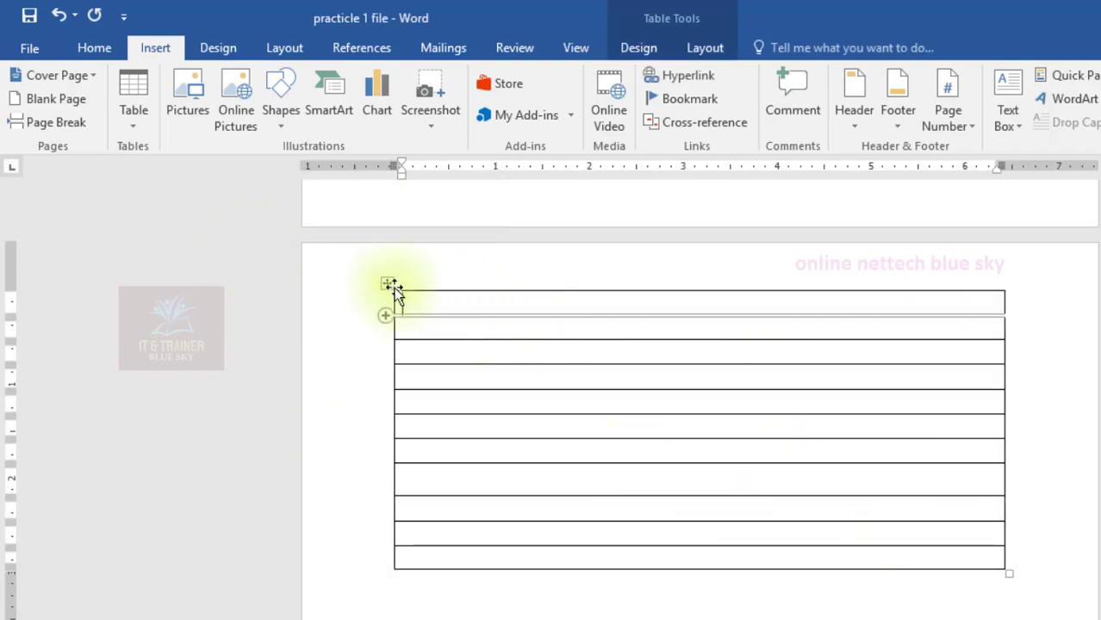
pyautogui.rightClick(388, 285)
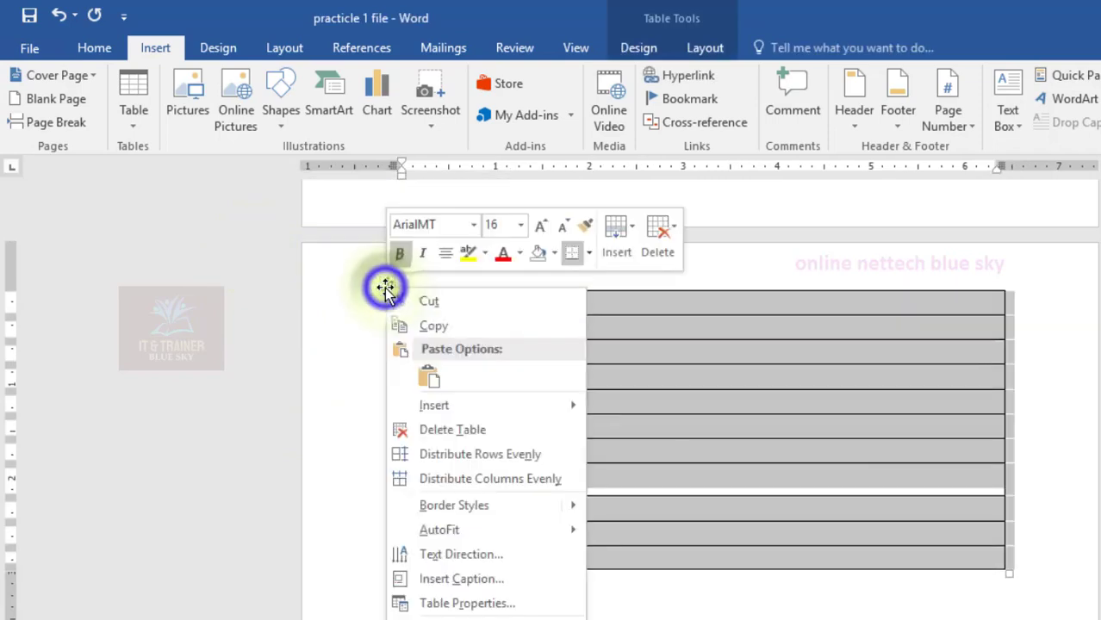
pyautogui.click(422, 430)
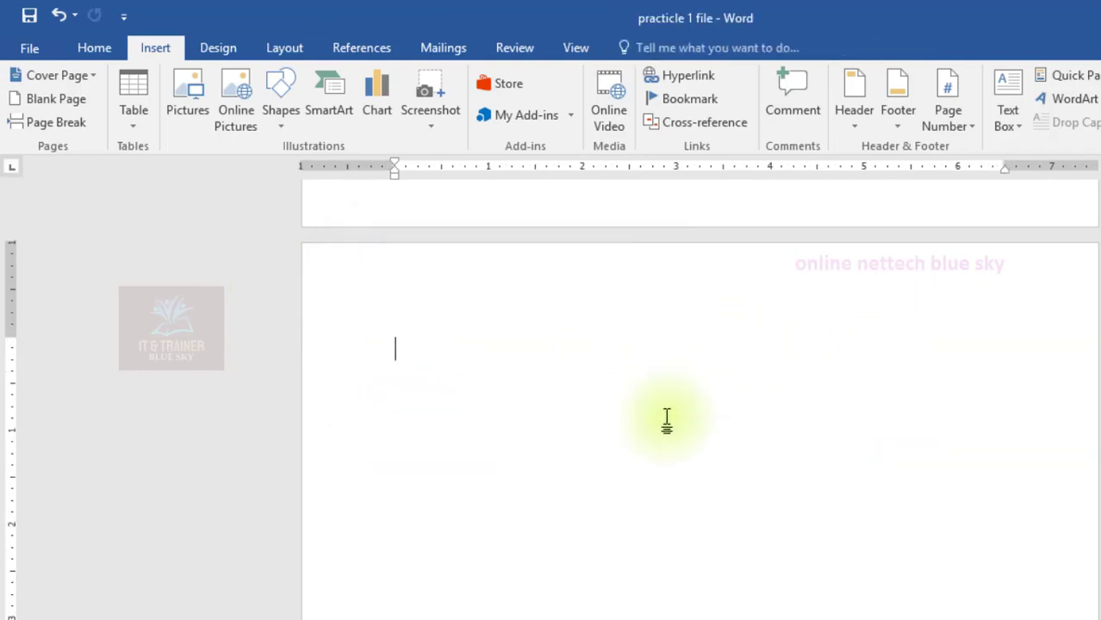
pyautogui.click(136, 127)
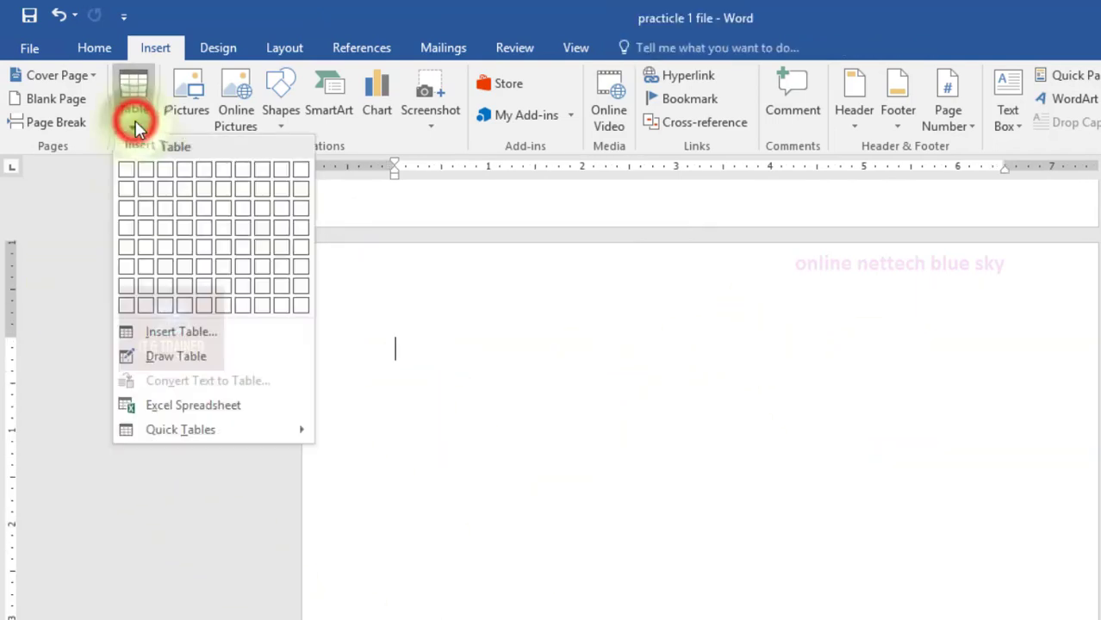
pyautogui.click(134, 173)
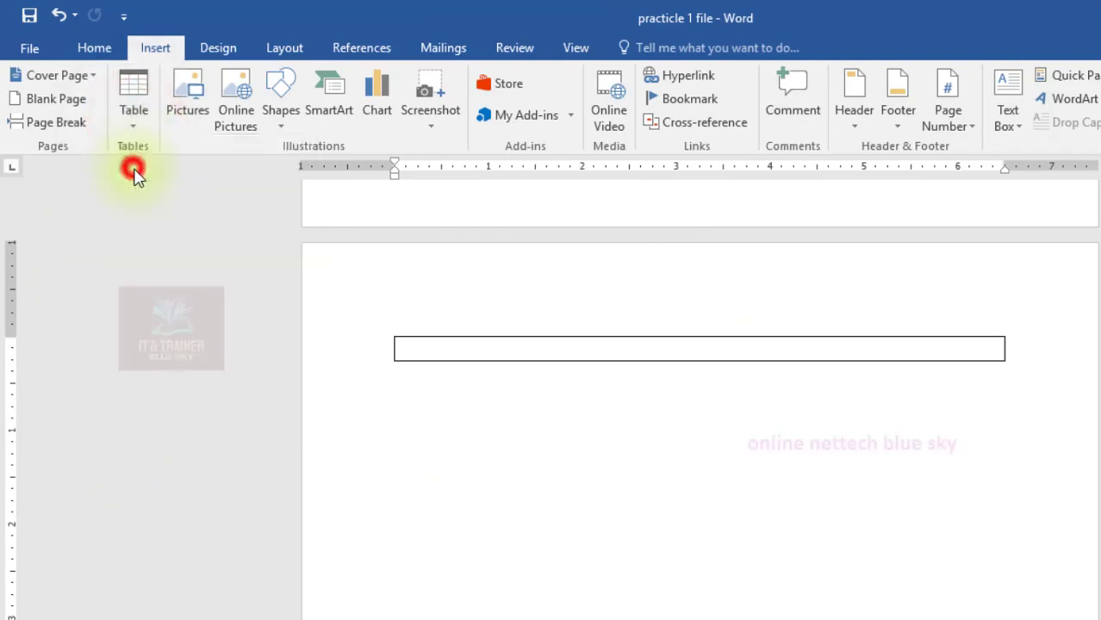
pyautogui.click(598, 462)
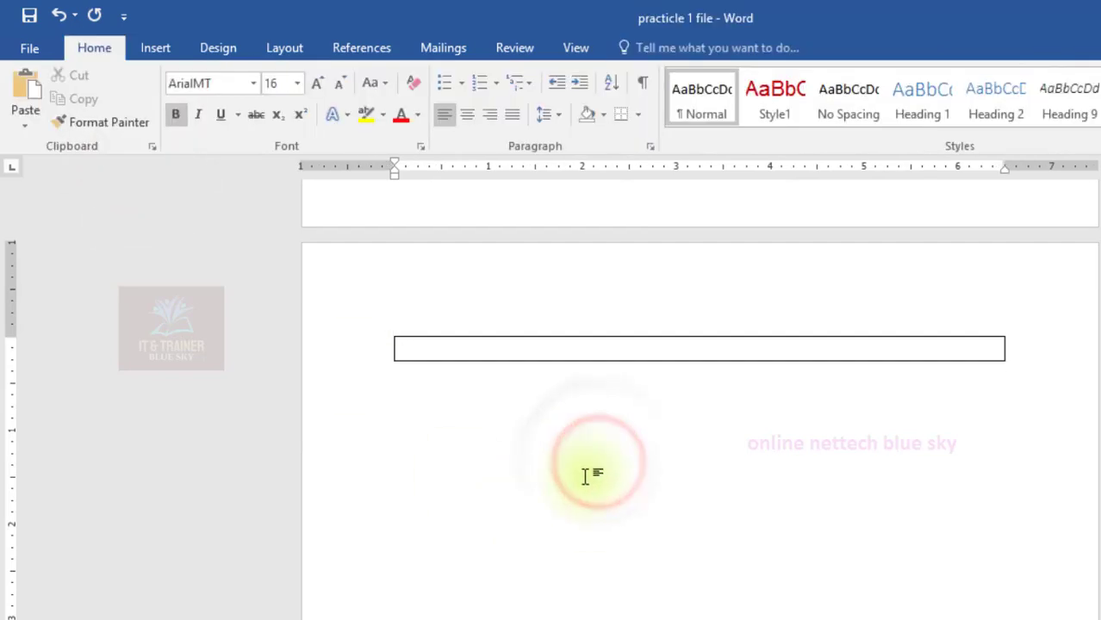
# Insert a two-column, six-row table below the single-cell table
pyautogui.click(156, 48)
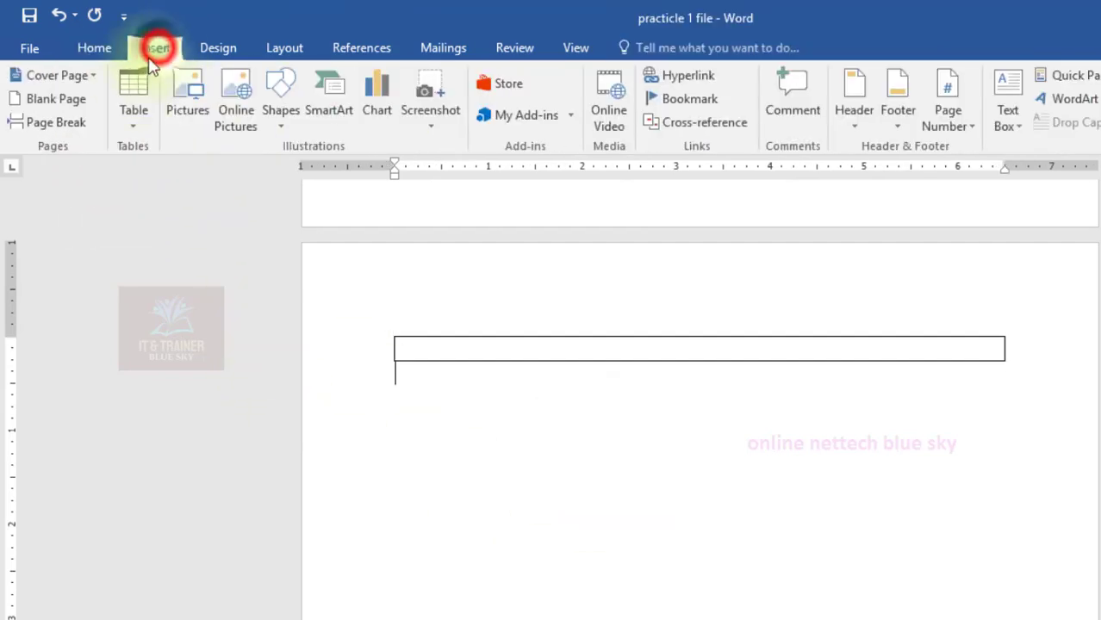
pyautogui.click(130, 125)
pyautogui.click(583, 480)
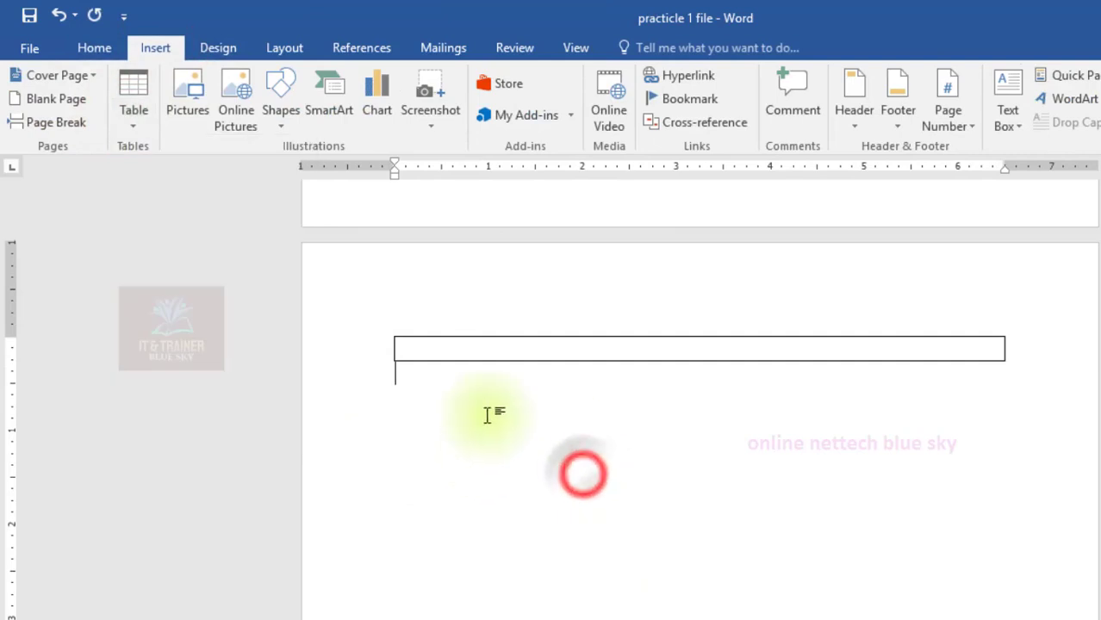
pyautogui.click(133, 112)
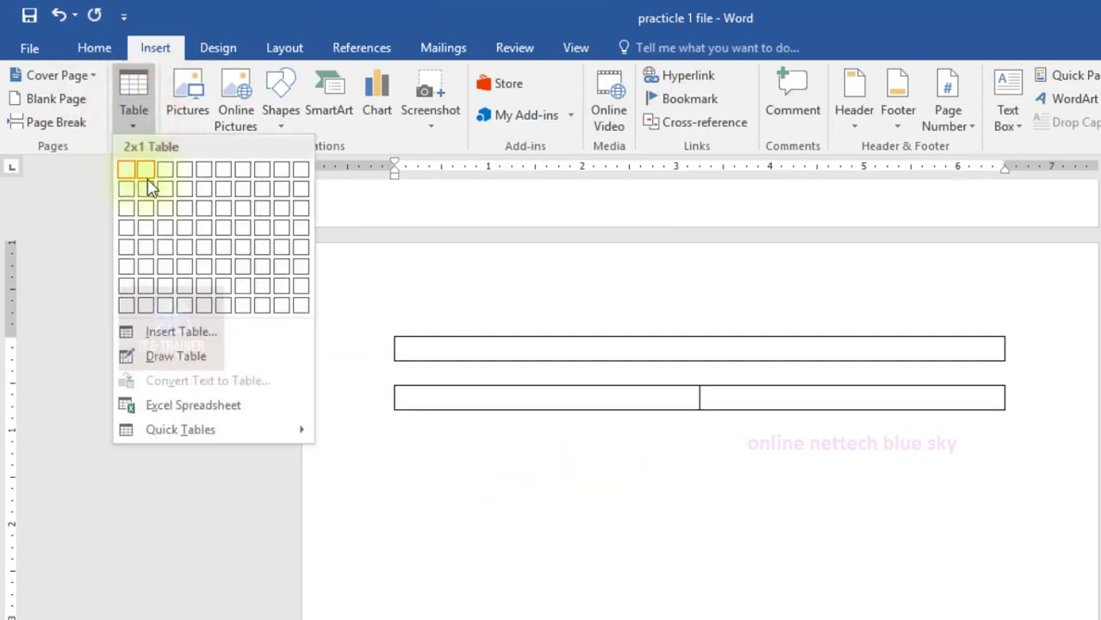
pyautogui.click(152, 267)
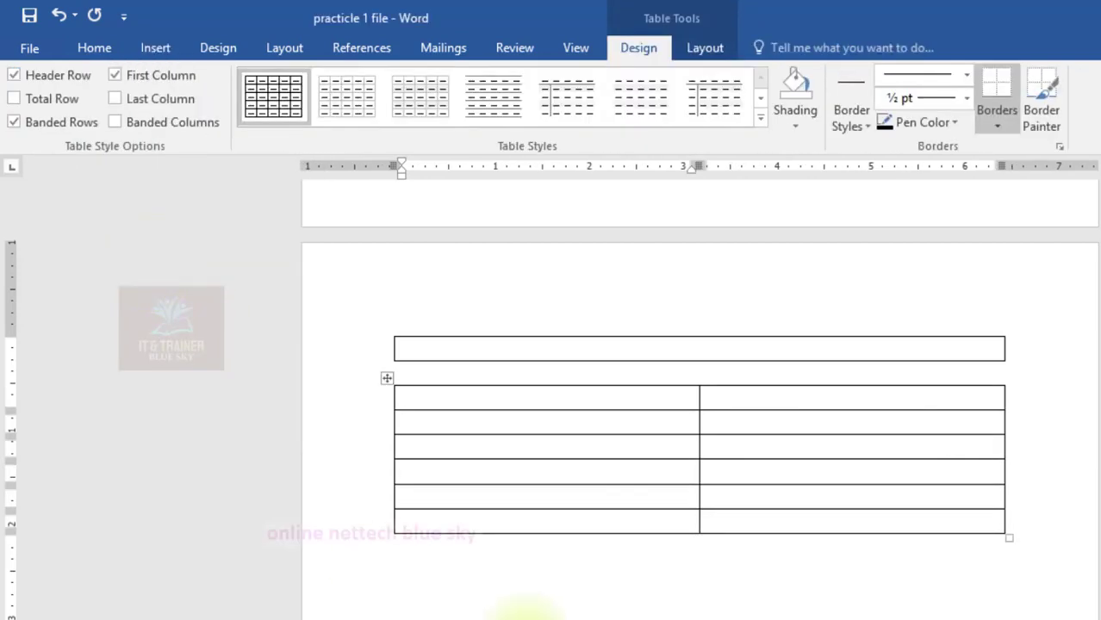
pyautogui.click(518, 603)
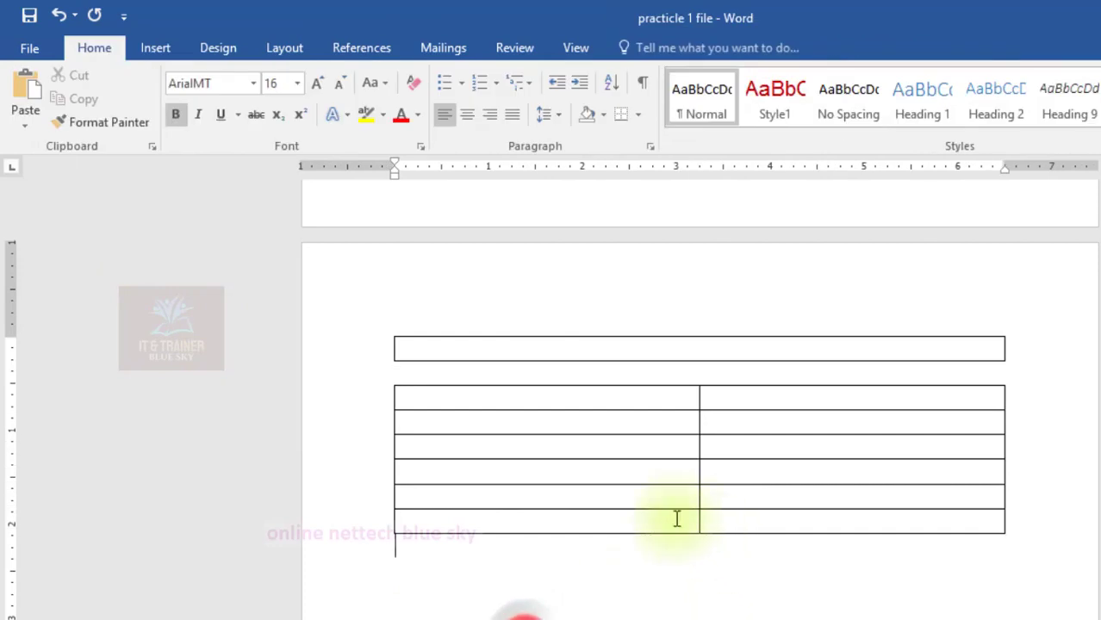
# Delete the empty line between the two tables so they merge
pyautogui.click(387, 328)
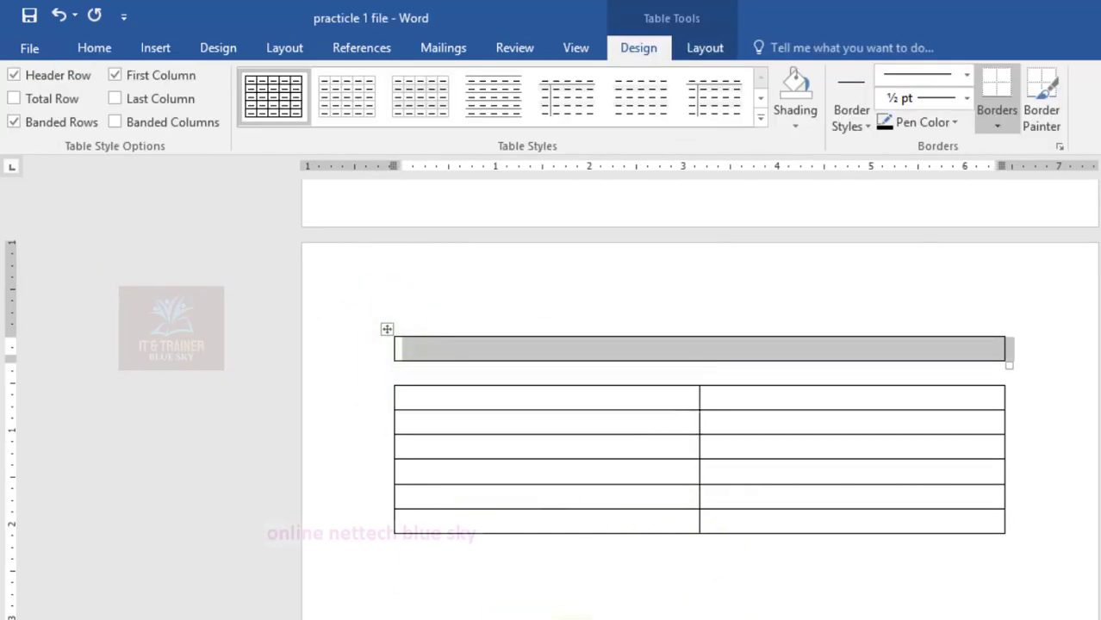
pyautogui.click(700, 584)
pyautogui.click(523, 375)
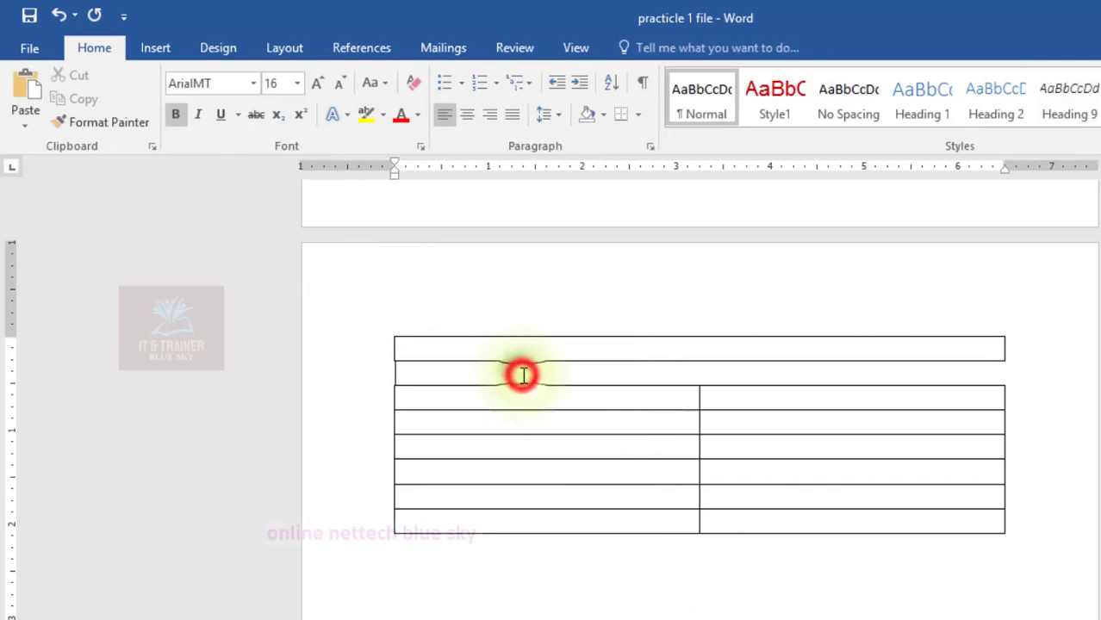
pyautogui.press('Delete')
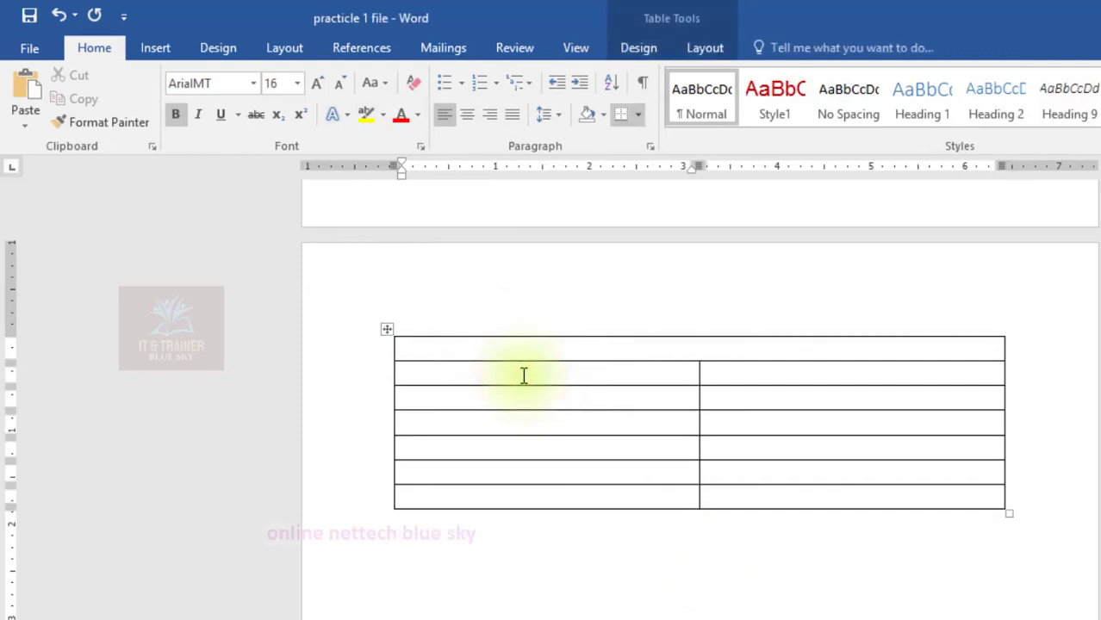
pyautogui.click(1074, 536)
# Type the header 'Shoping' into the table's top row
pyautogui.click(729, 355)
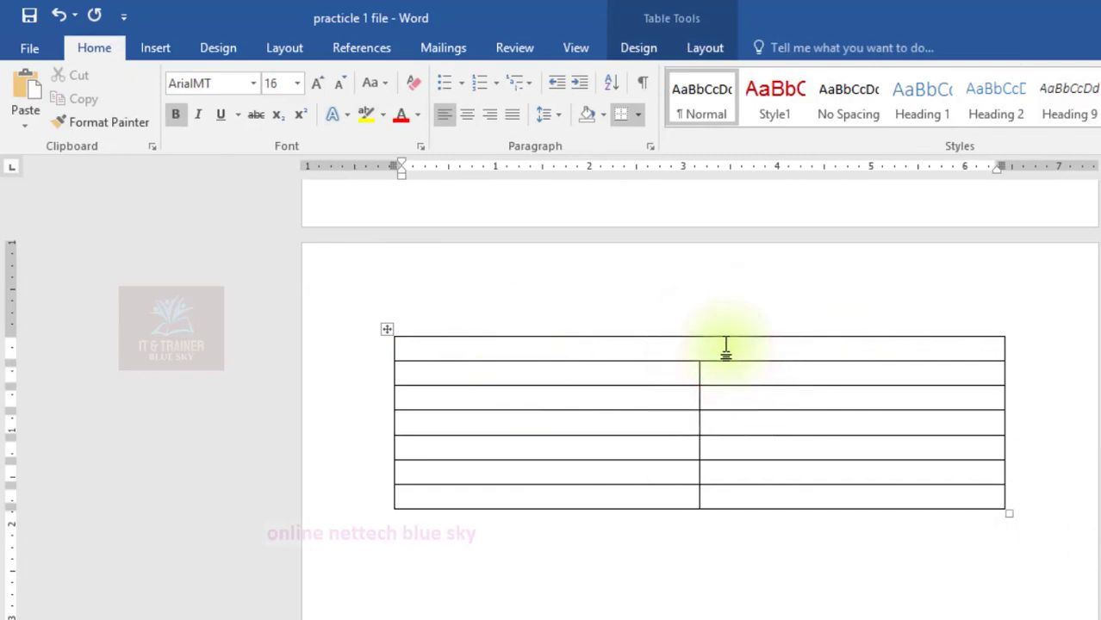
pyautogui.write('M')
pyautogui.write('arke')
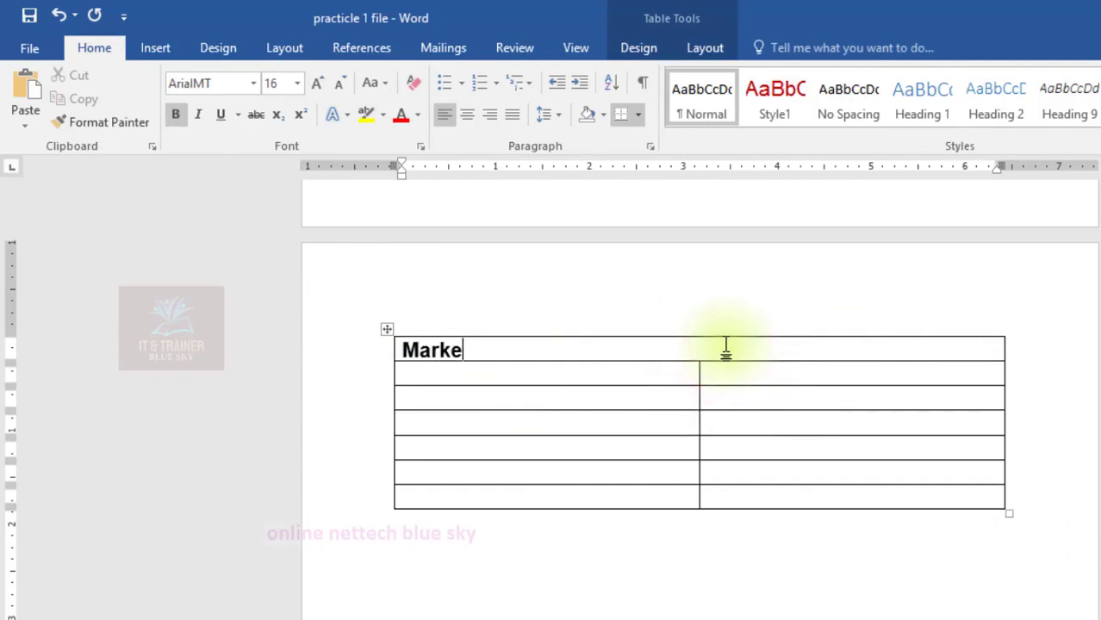
pyautogui.write('t')
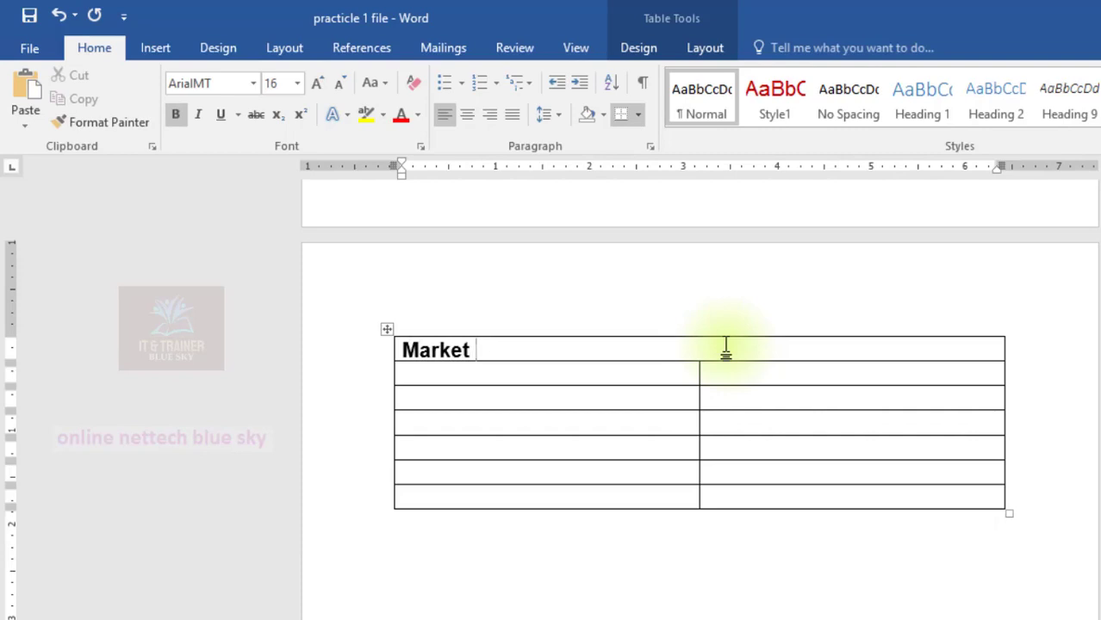
pyautogui.press('BackSpace')
pyautogui.press('BackSpace')
pyautogui.press('BackSpace')
pyautogui.press('BackSpace')
pyautogui.press('BackSpace')
pyautogui.press('BackSpace')
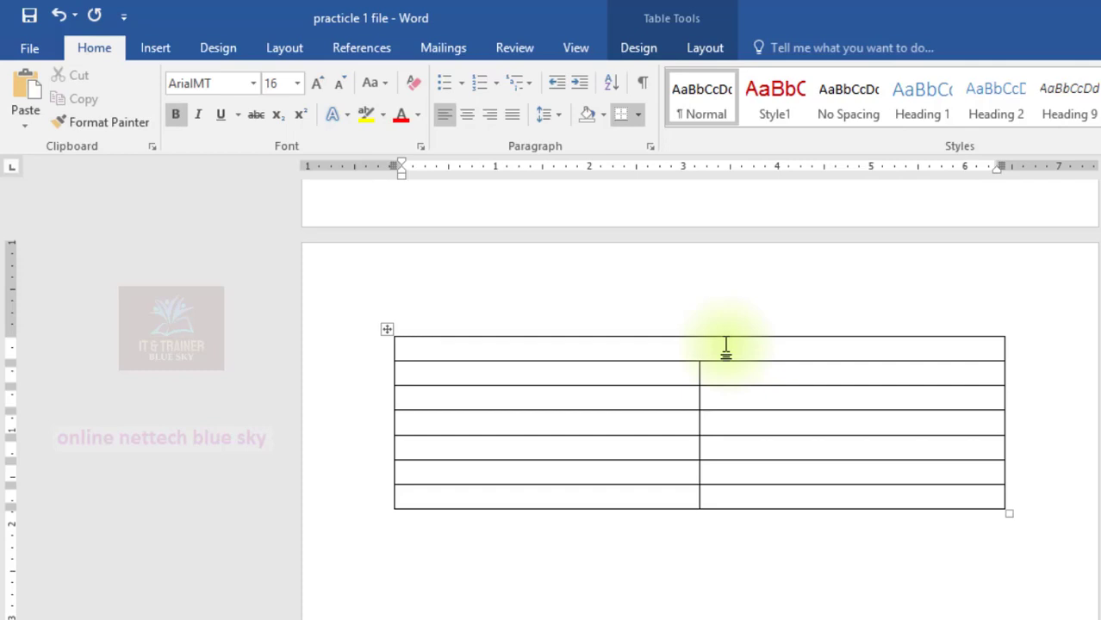
pyautogui.write('Shp')
pyautogui.write('p')
pyautogui.press('BackSpace')
pyautogui.press('BackSpace')
pyautogui.write('opi')
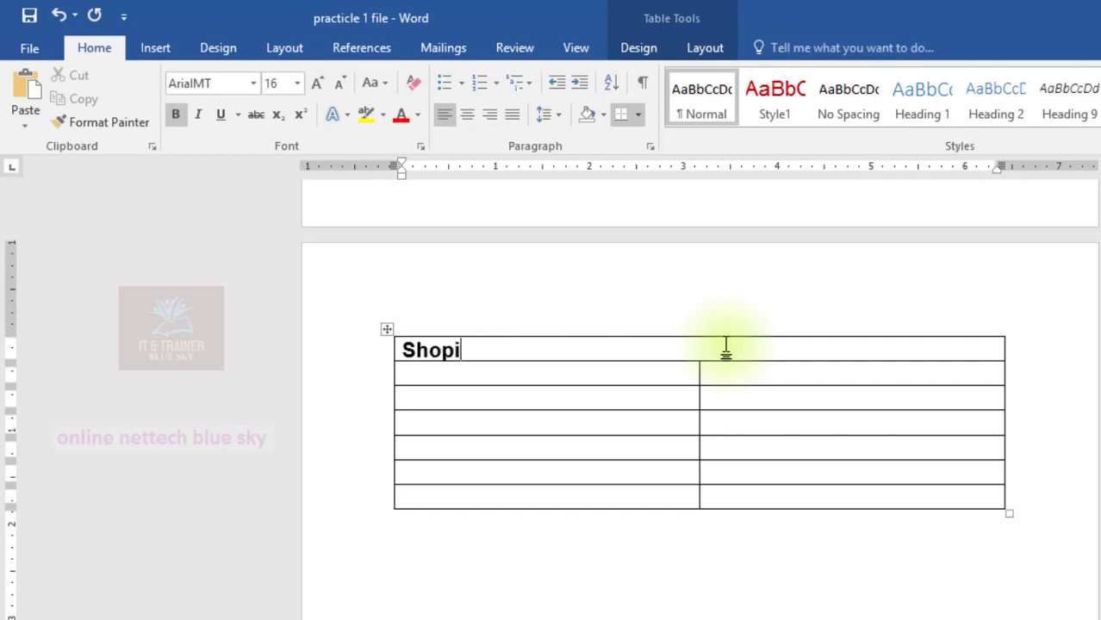
pyautogui.write('ng')
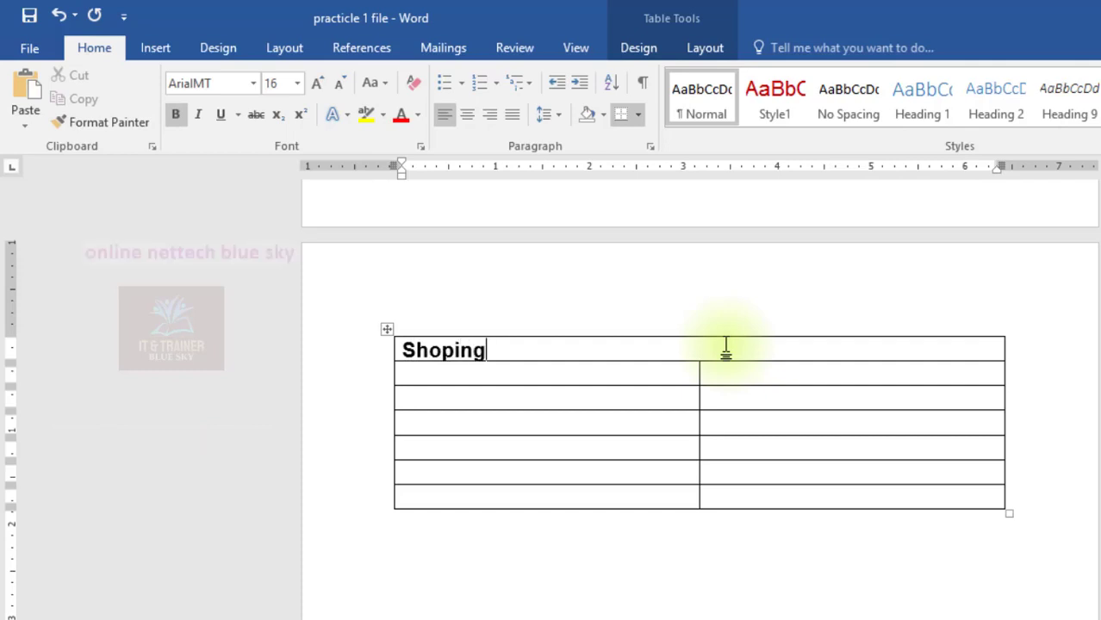
# Centre the word 'Shoping' across the top row
pyautogui.click(500, 350)
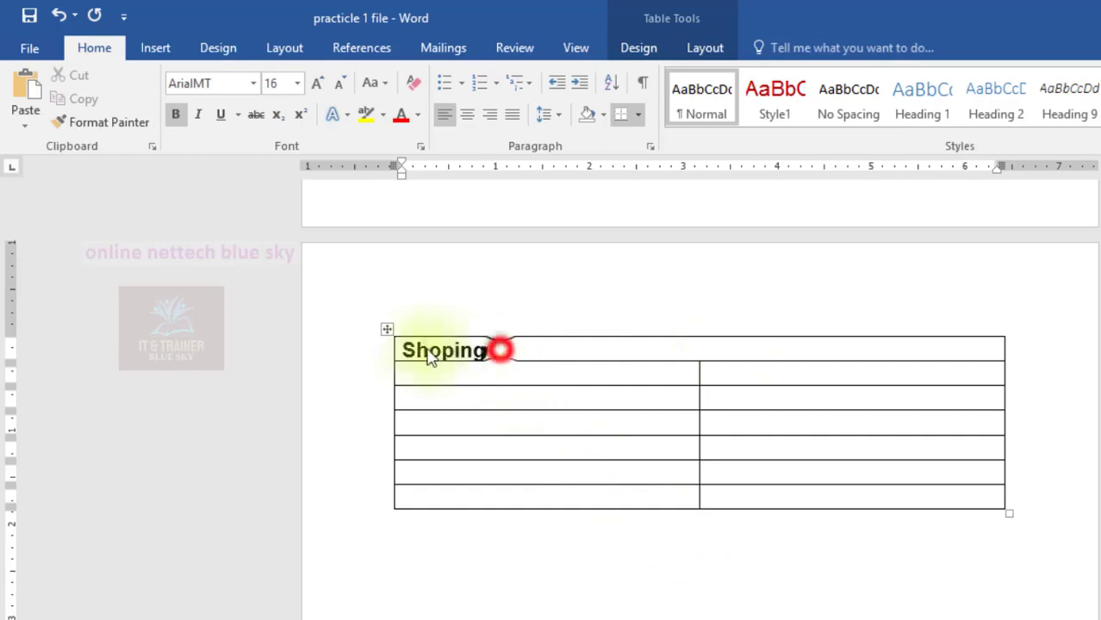
pyautogui.moveTo(430, 358); pyautogui.dragTo(395, 349)
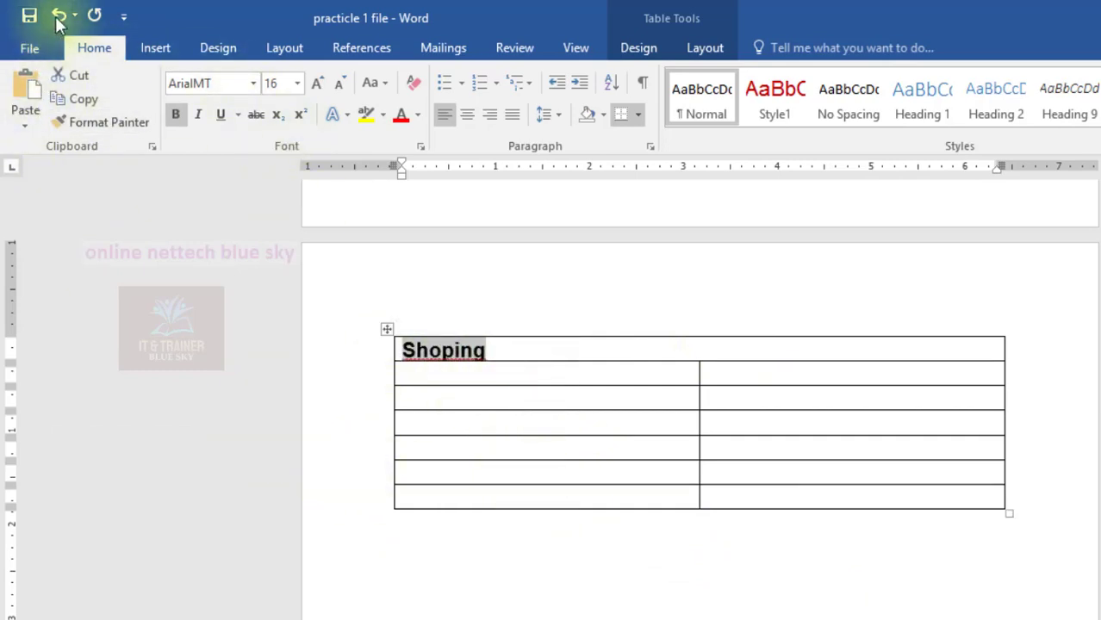
pyautogui.click(466, 118)
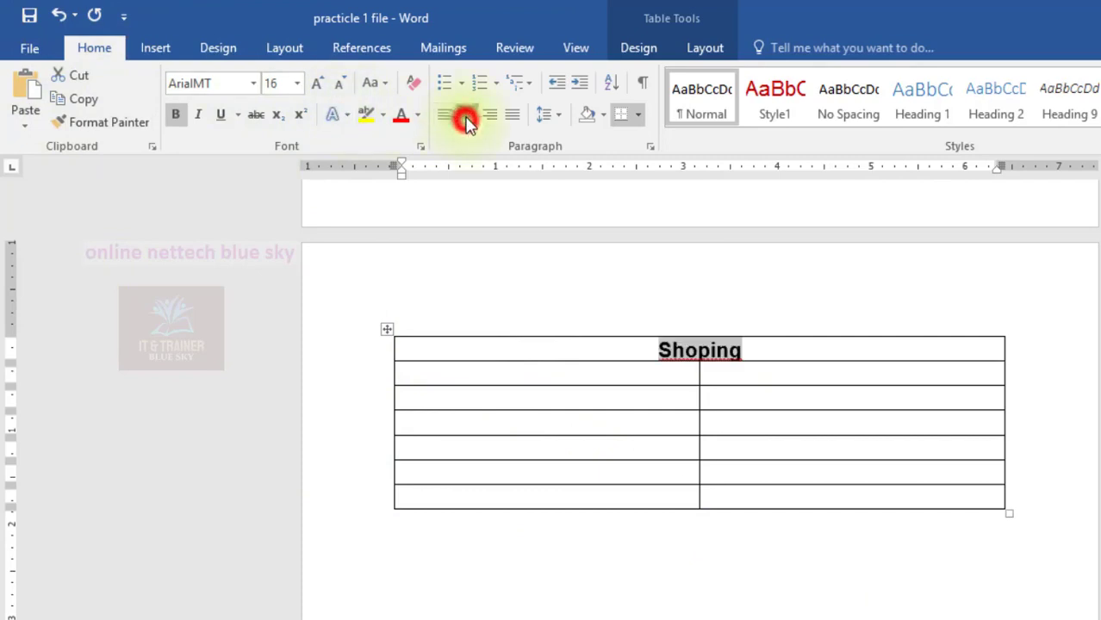
pyautogui.moveTo(511, 288); pyautogui.dragTo(504, 364)
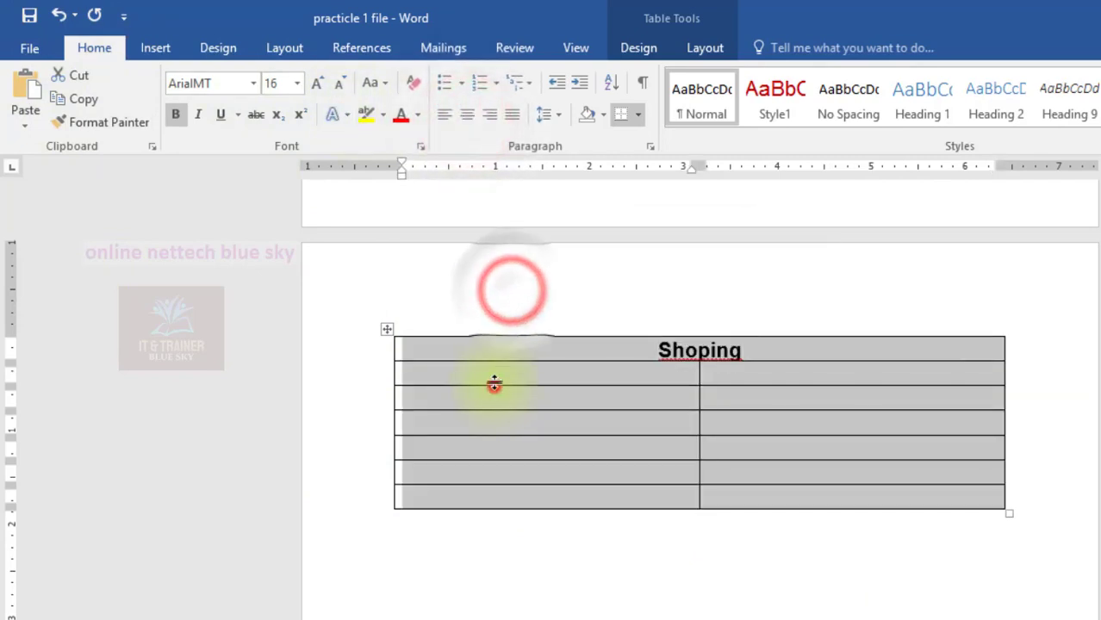
pyautogui.click(494, 383)
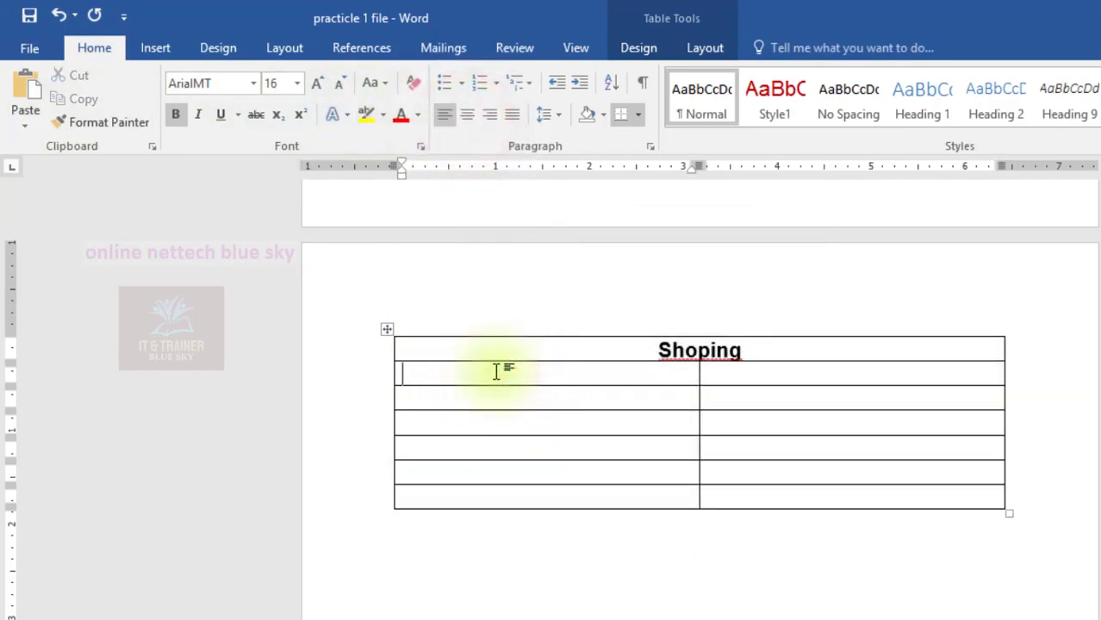
# Enter Apple $54 and Mango $80 in the first two item rows
pyautogui.write('Bann')
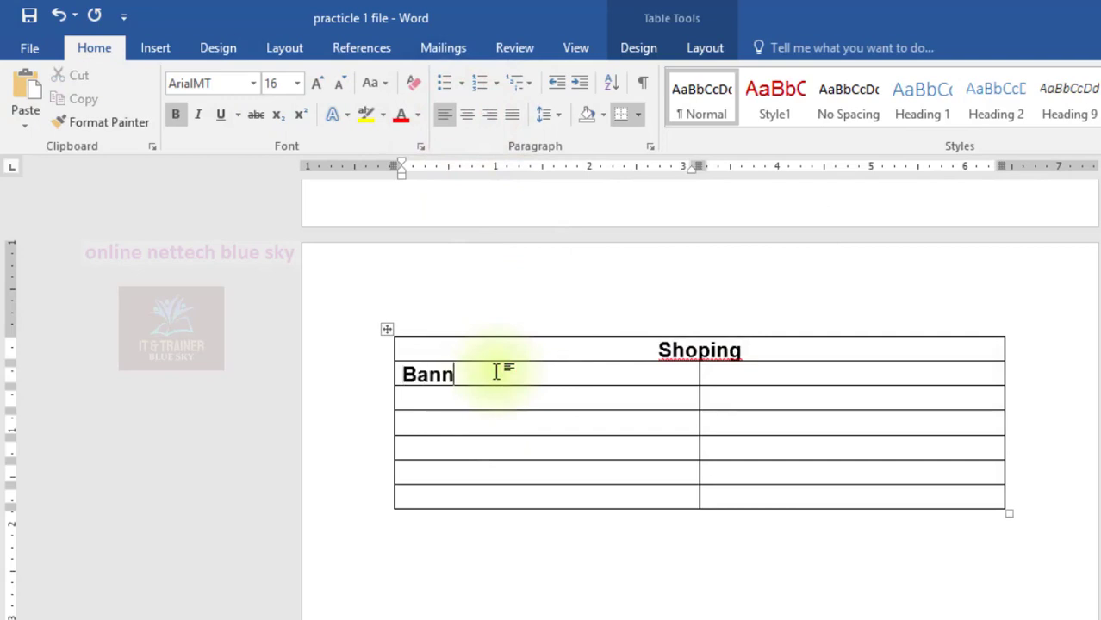
pyautogui.write('a')
pyautogui.press('BackSpace')
pyautogui.press('BackSpace')
pyautogui.press('BackSpace')
pyautogui.press('BackSpace')
pyautogui.press('BackSpace')
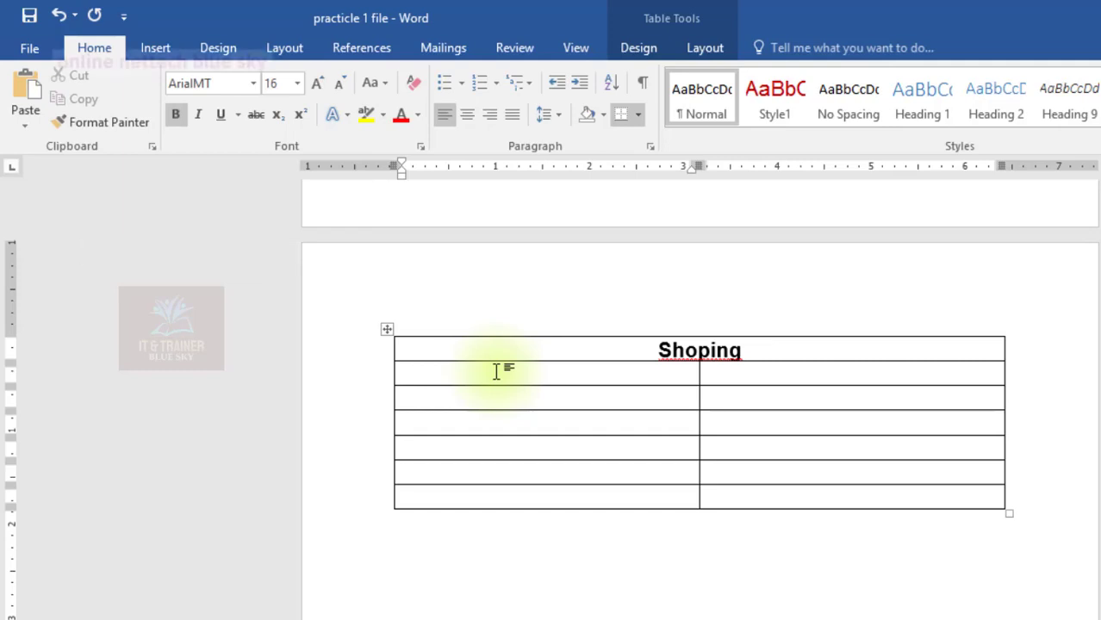
pyautogui.write('Apple')
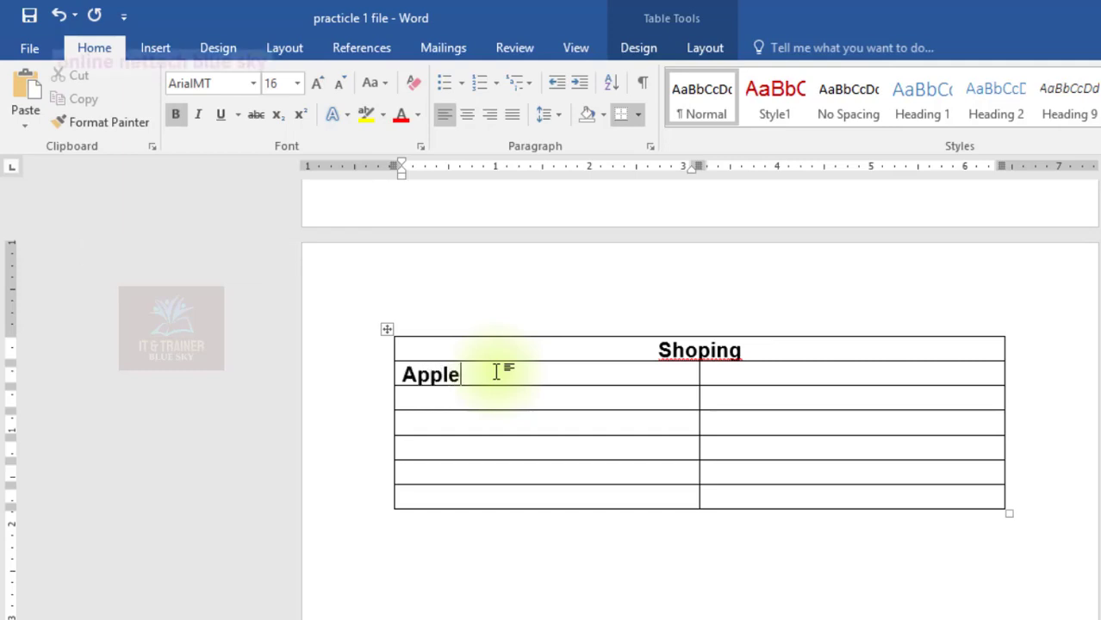
pyautogui.press('Tab')
pyautogui.write('$')
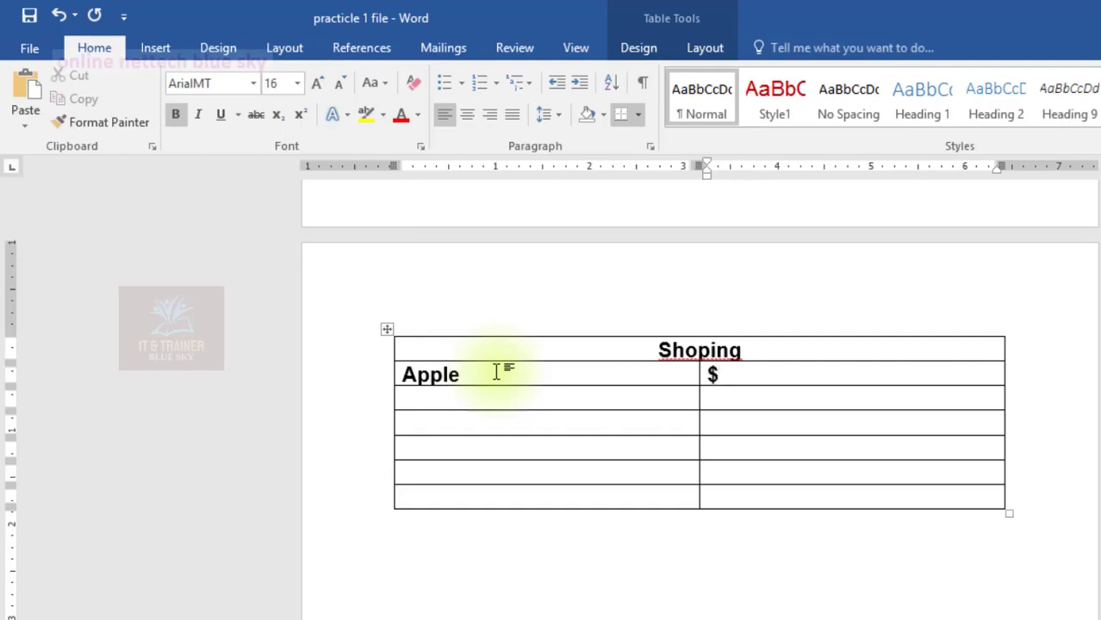
pyautogui.write('540')
pyautogui.press('BackSpace')
pyautogui.click(410, 398)
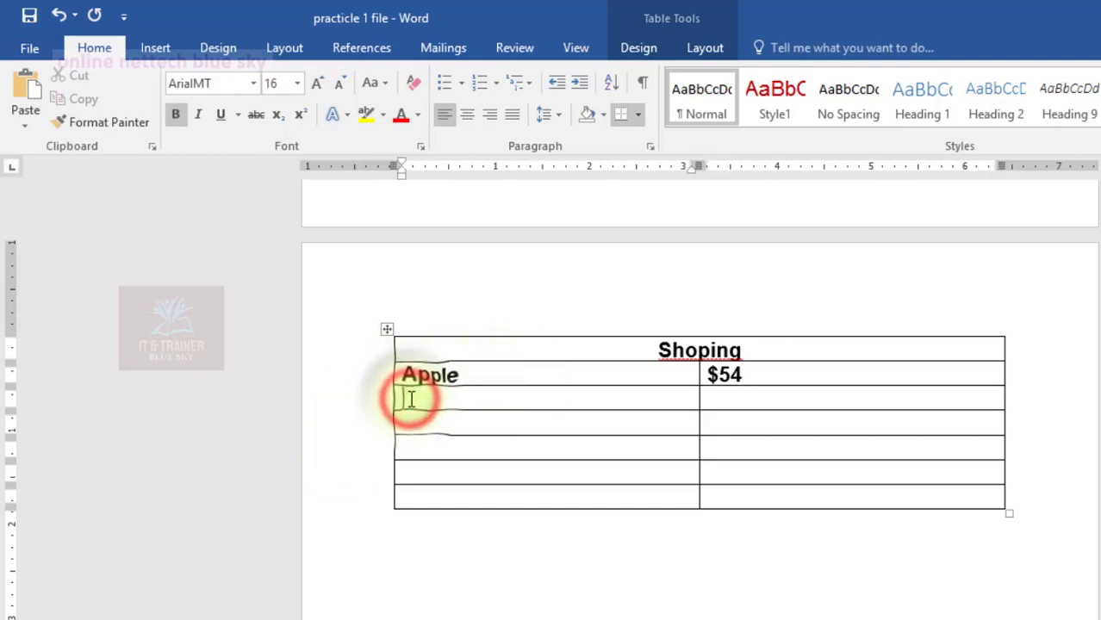
pyautogui.write('Ma')
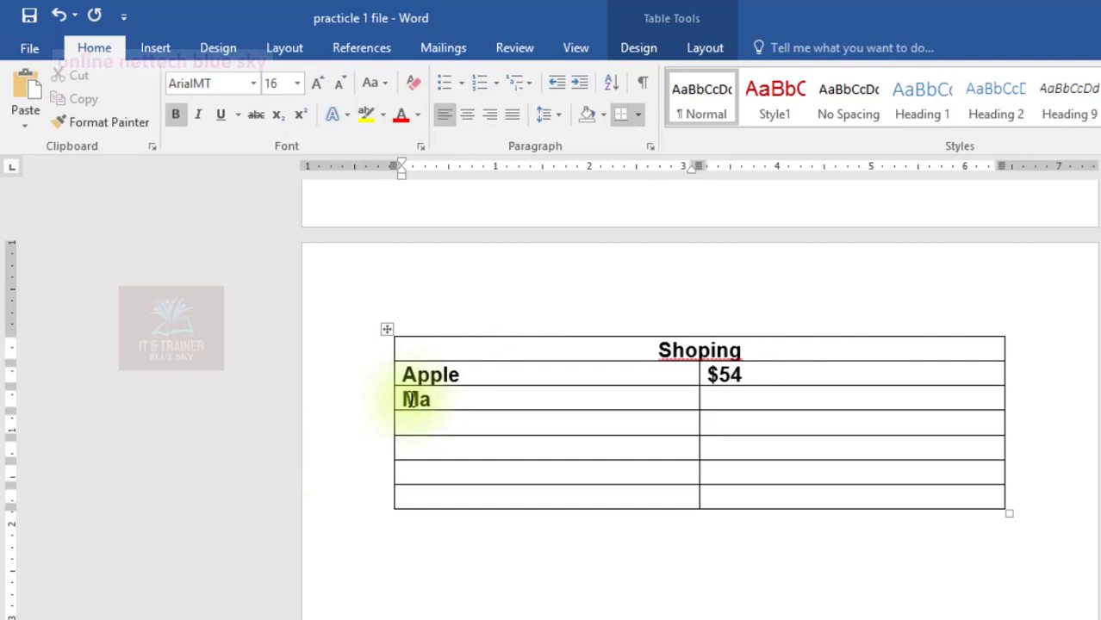
pyautogui.write('ngo')
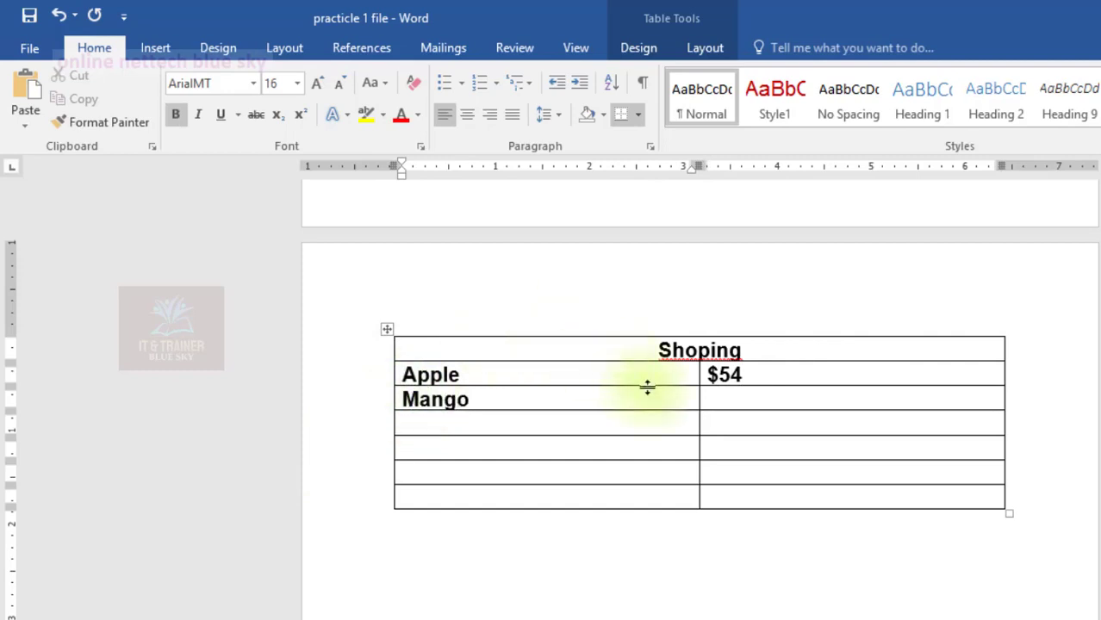
pyautogui.click(733, 392)
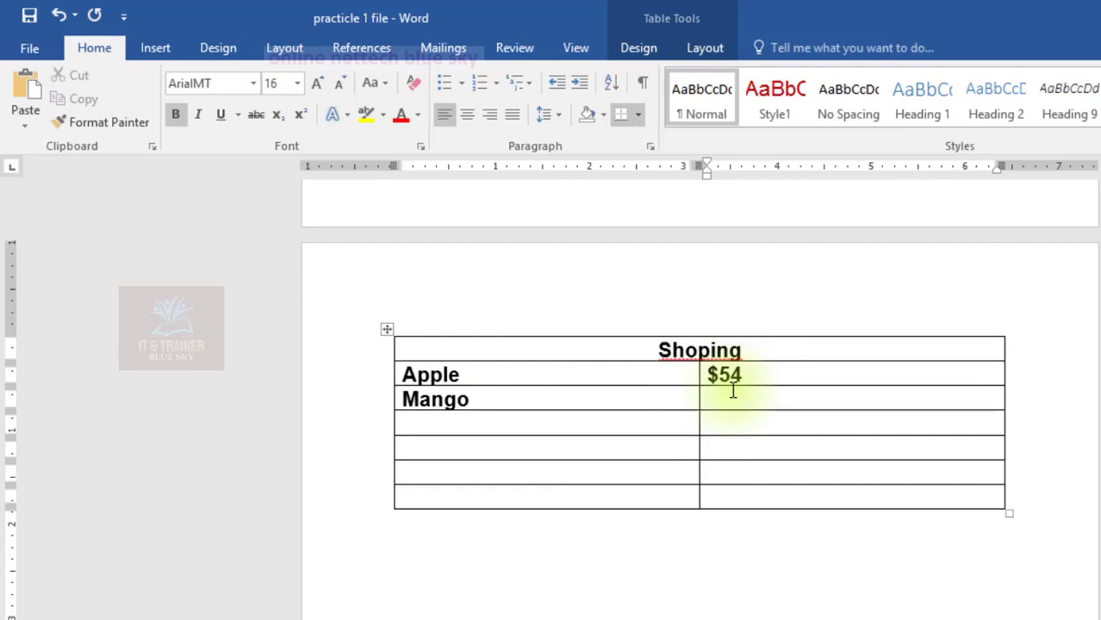
pyautogui.write('$')
pyautogui.write('80')
# Enter T Shirt with price $450 in the third item row
pyautogui.click(417, 420)
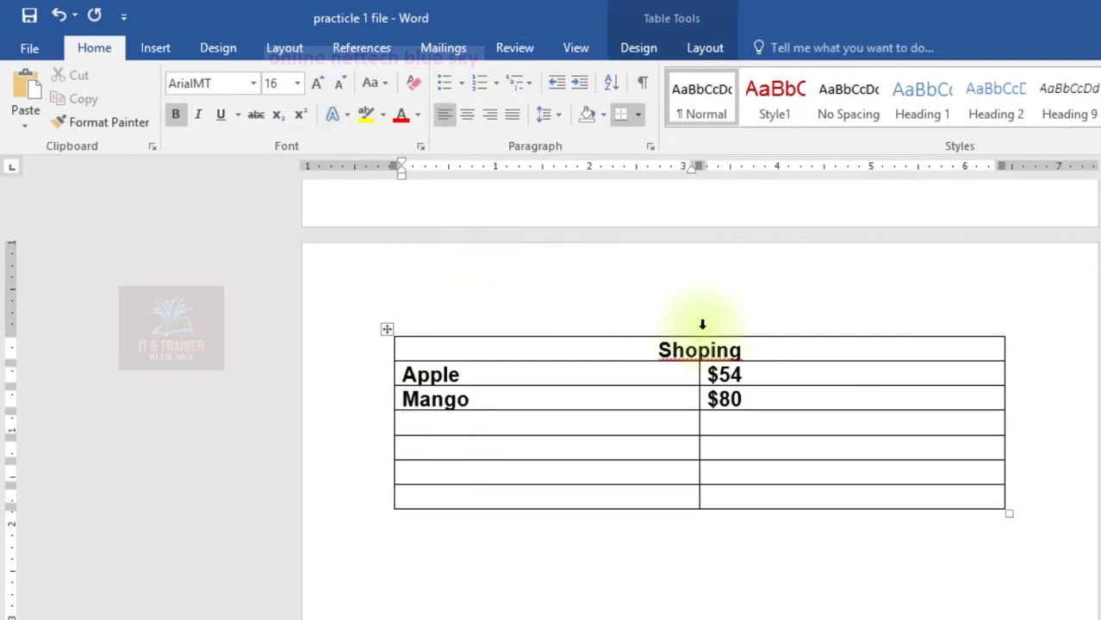
pyautogui.click(471, 417)
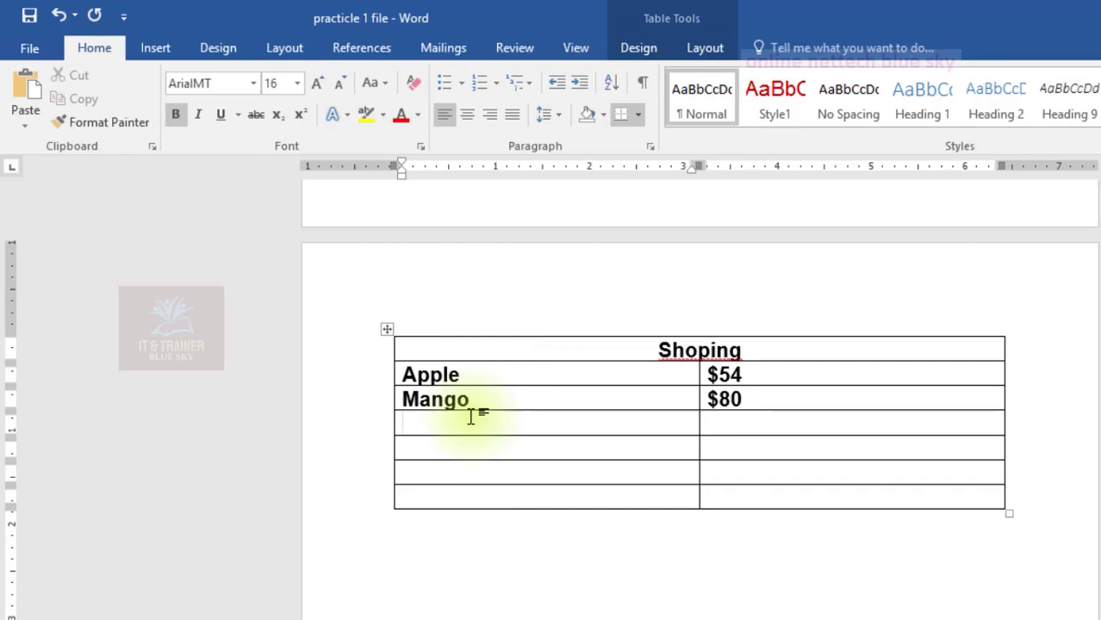
pyautogui.write('T')
pyautogui.write(' Shirt')
pyautogui.press('Tab')
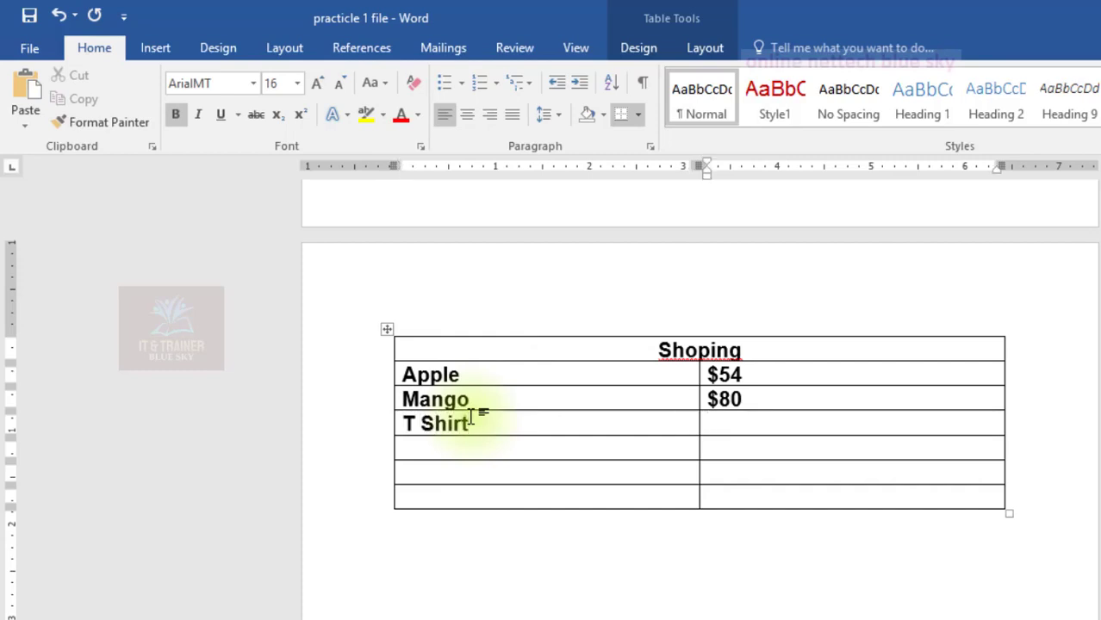
pyautogui.write('$')
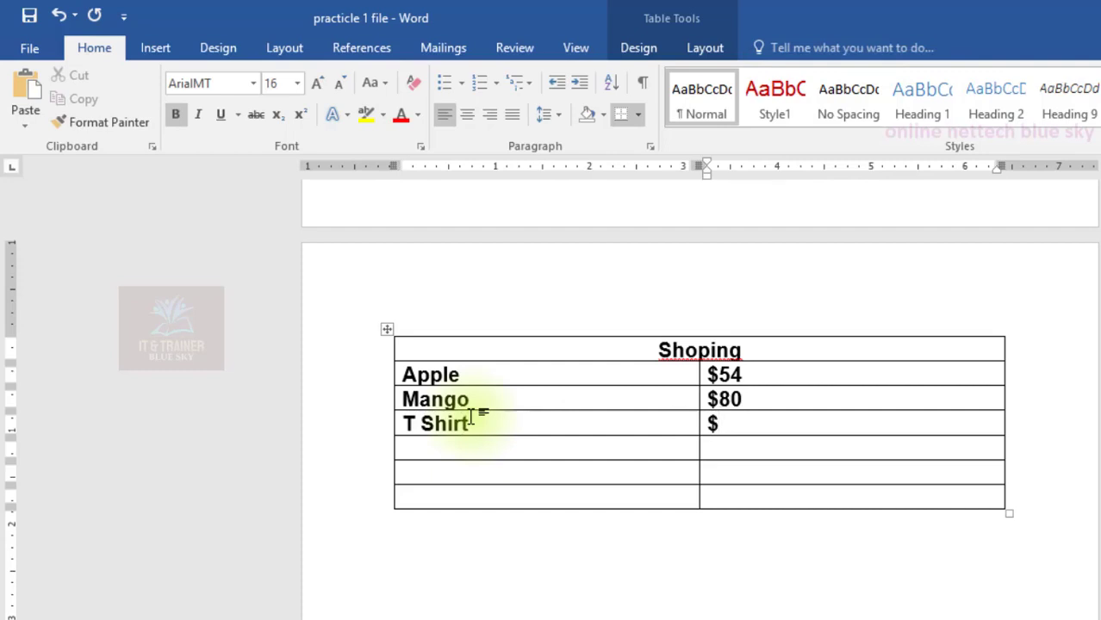
pyautogui.write('450')
pyautogui.press('Tab')
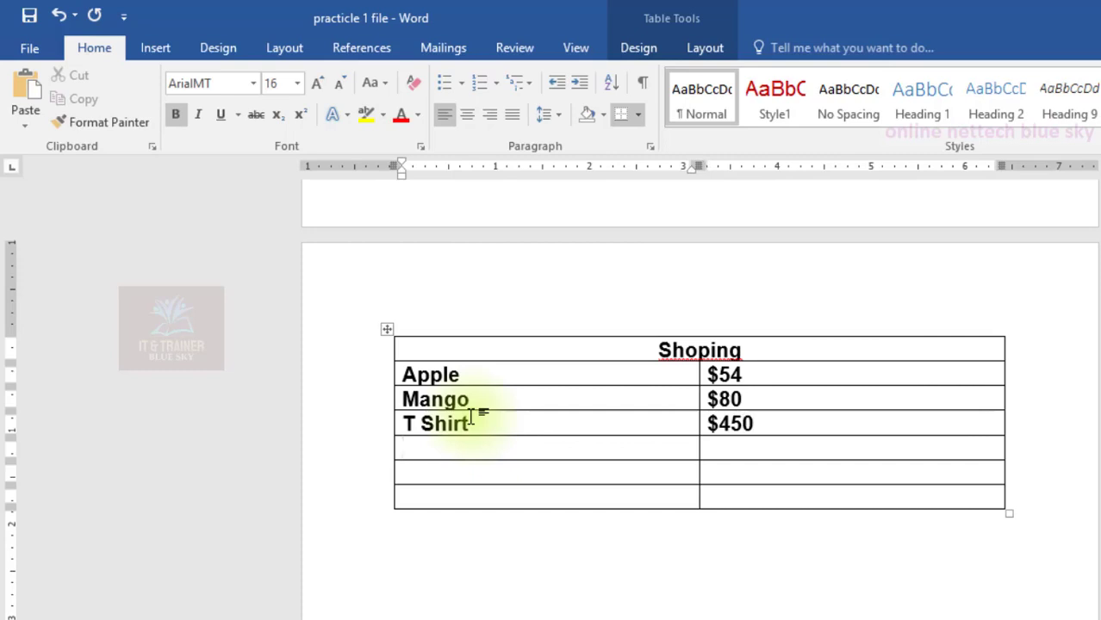
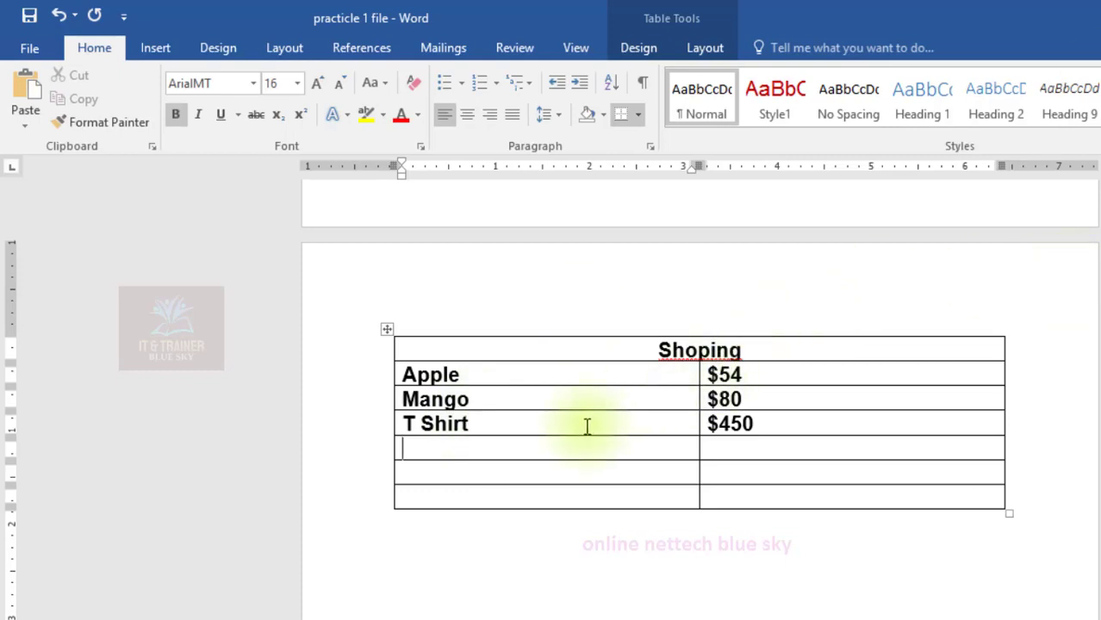
# Enter Orange with a price of $50 in the first empty row of the Shoping table
pyautogui.write('o')
pyautogui.press('BackSpace')
pyautogui.write('o')
pyautogui.write('rang')
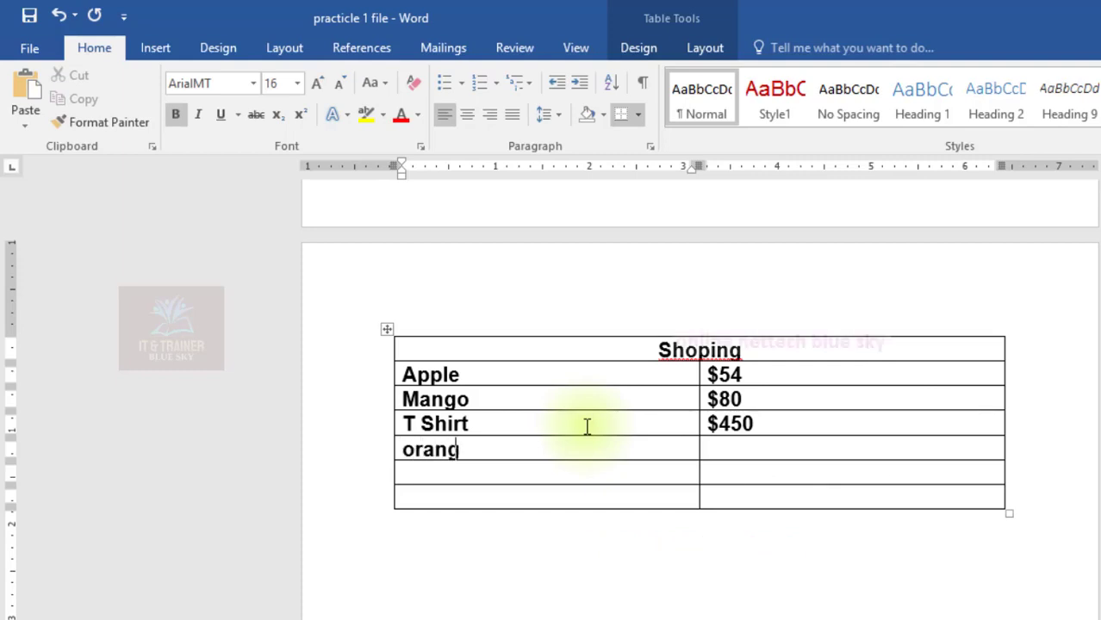
pyautogui.write('e')
pyautogui.press('Tab')
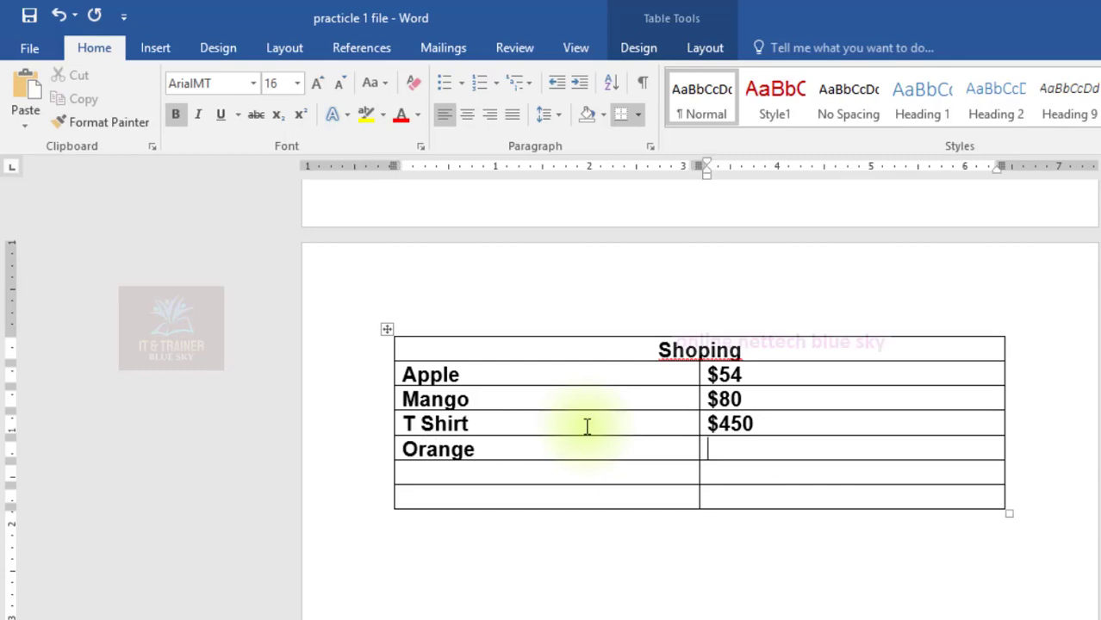
pyautogui.write('$')
pyautogui.write('52')
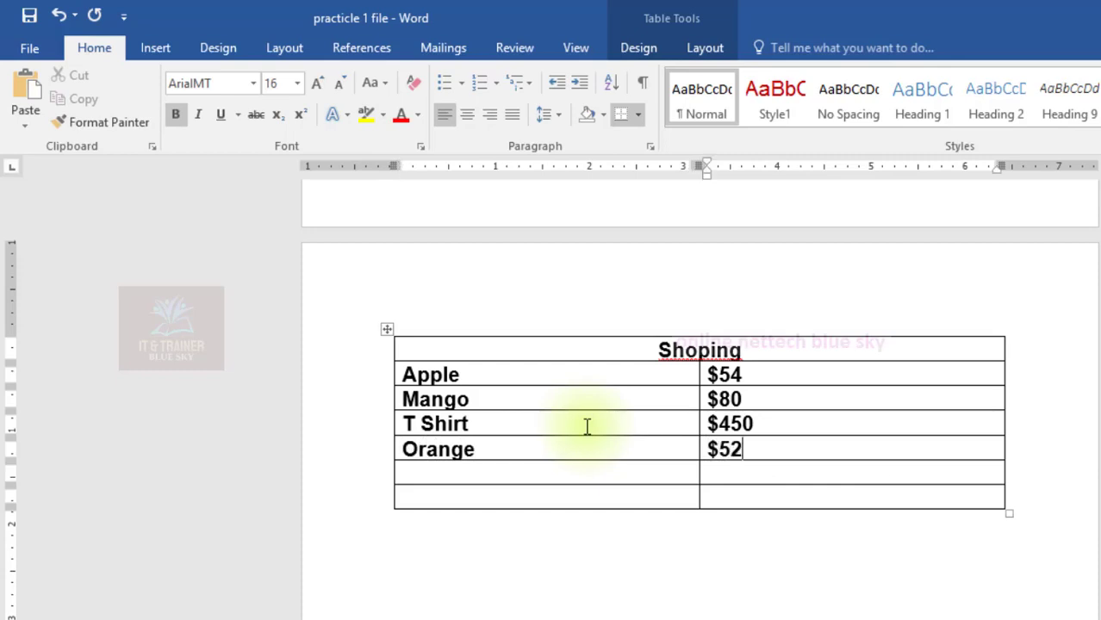
pyautogui.write('0')
pyautogui.press('BackSpace')
pyautogui.press('BackSpace')
pyautogui.write('0')
# Add Banana at $120 and Cake at $200 in the remaining rows
pyautogui.press('Tab')
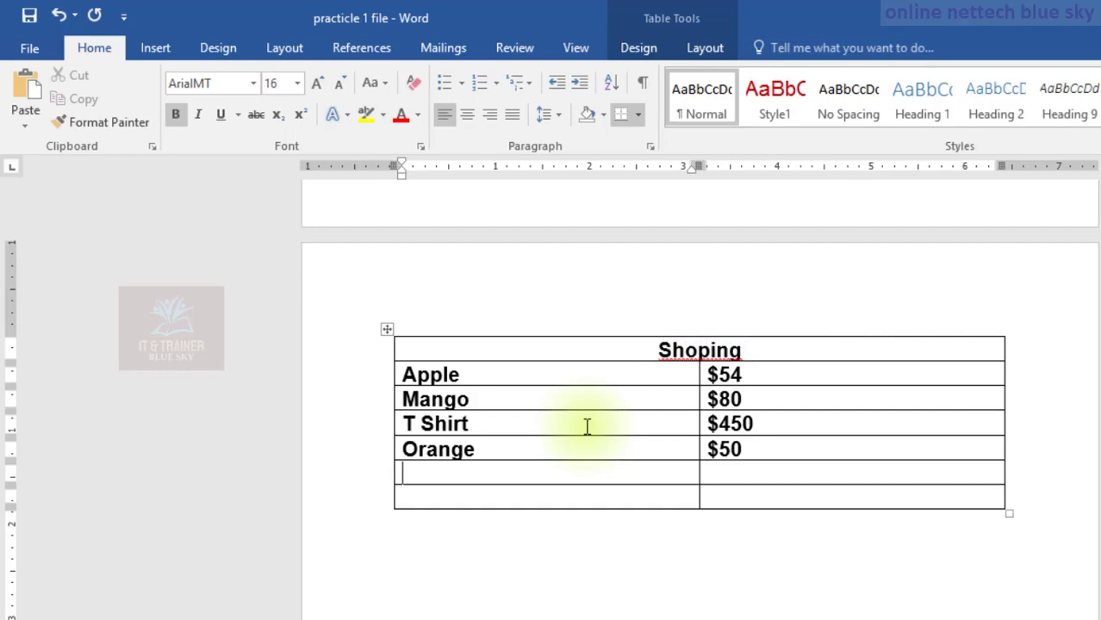
pyautogui.write('ban')
pyautogui.write('ana')
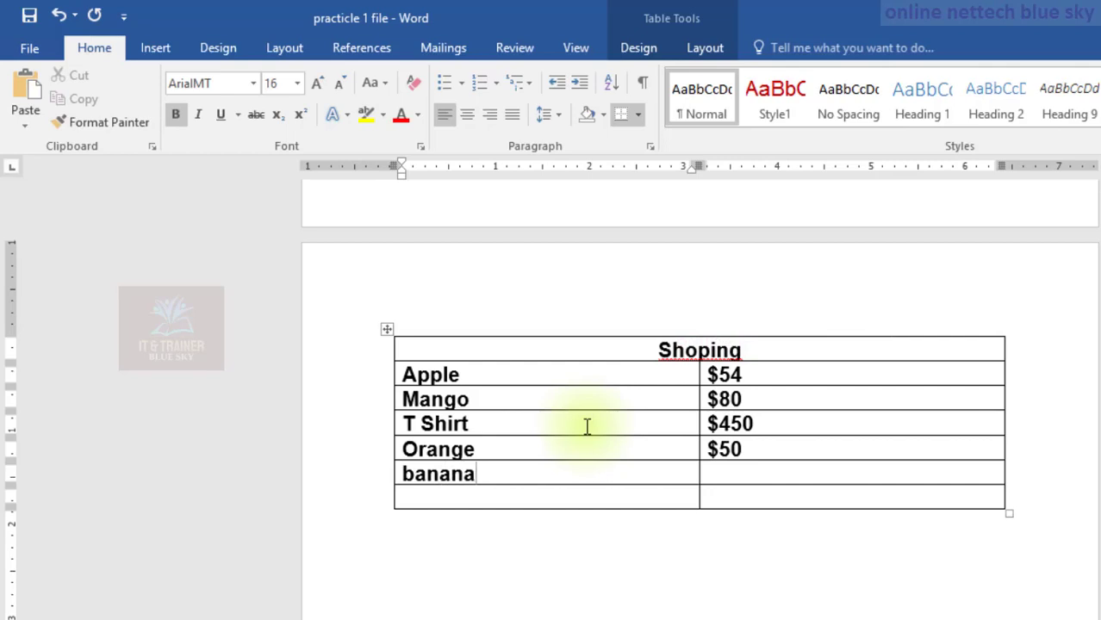
pyautogui.press('Tab')
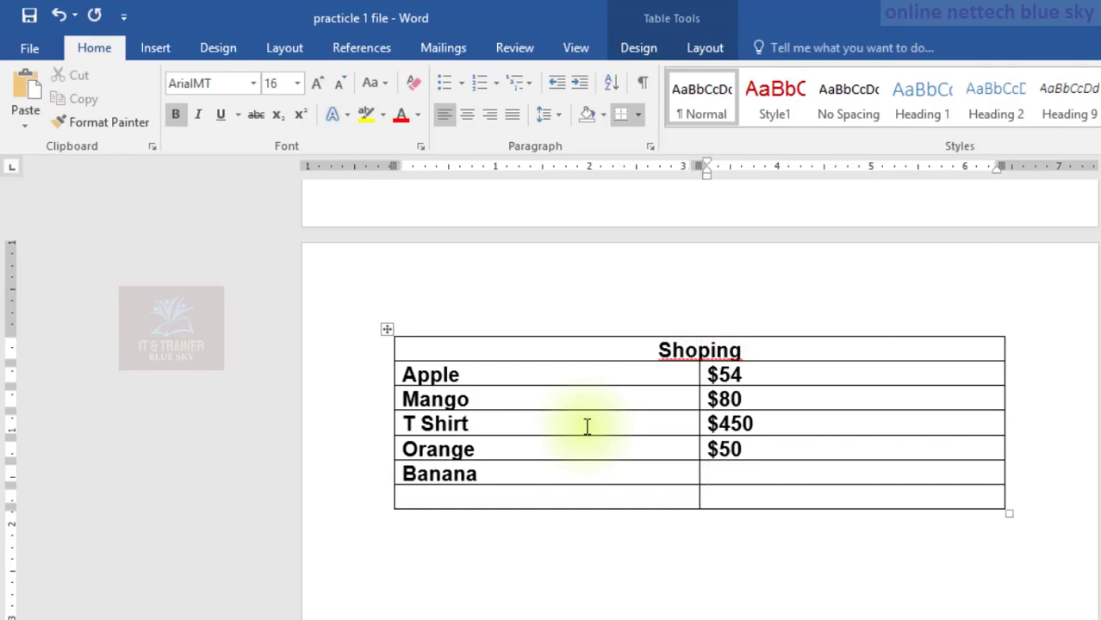
pyautogui.write('$')
pyautogui.write('120')
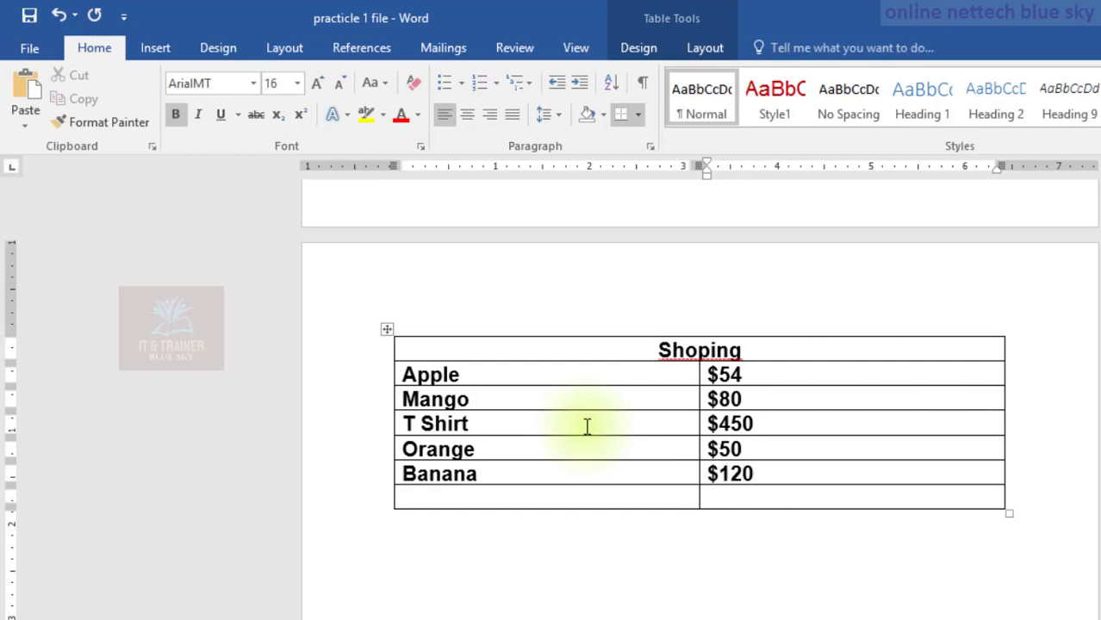
pyautogui.press('Tab')
pyautogui.write('Cake')
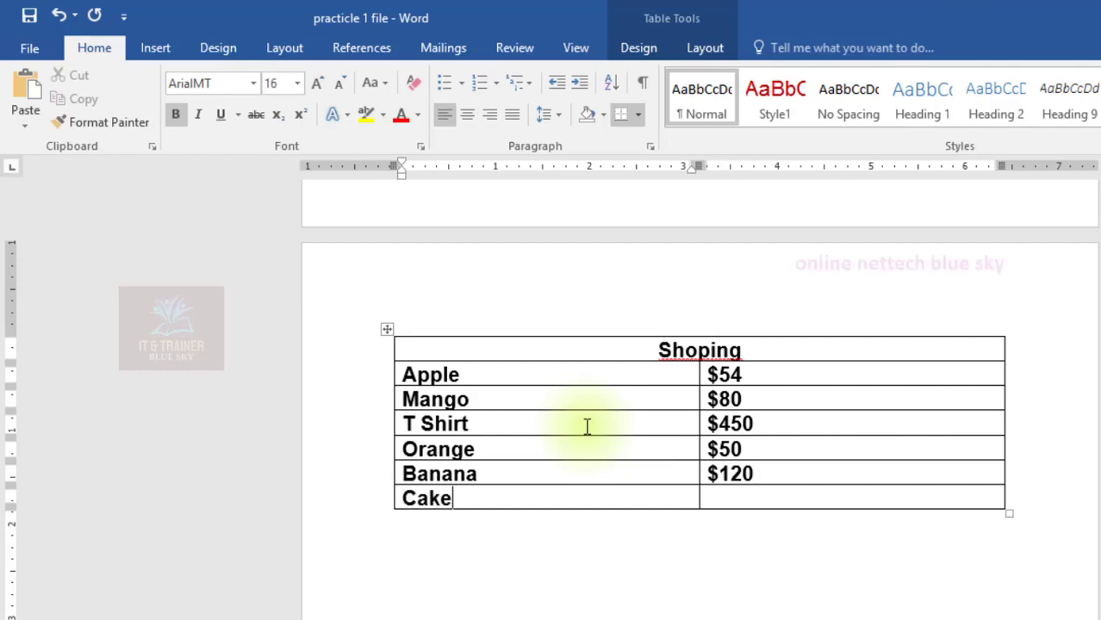
pyautogui.press('Tab')
pyautogui.write('$')
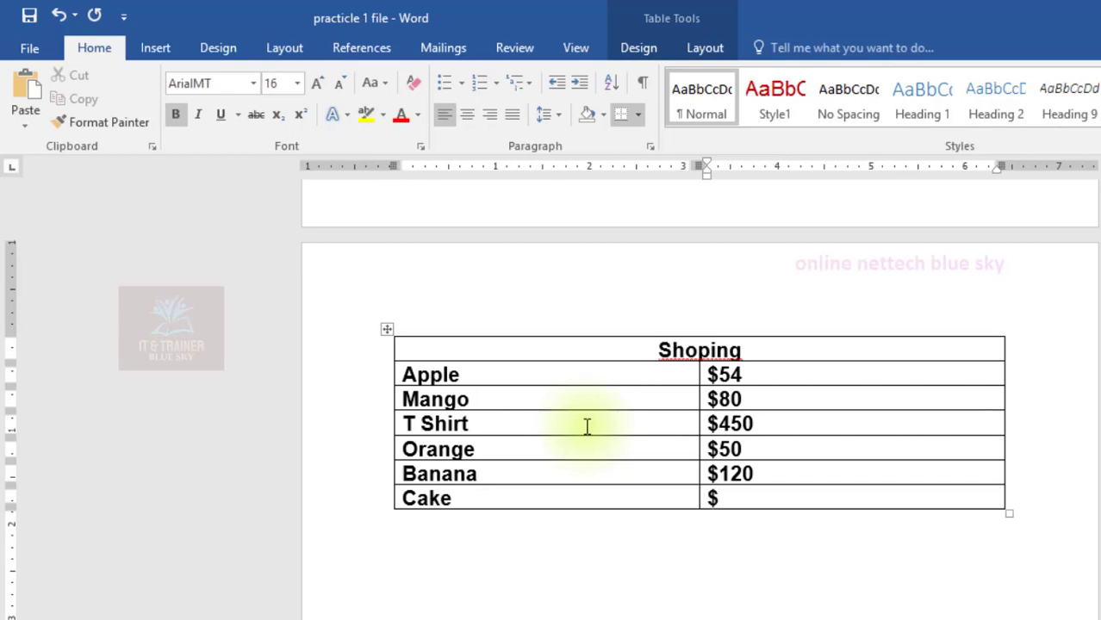
pyautogui.write('200')
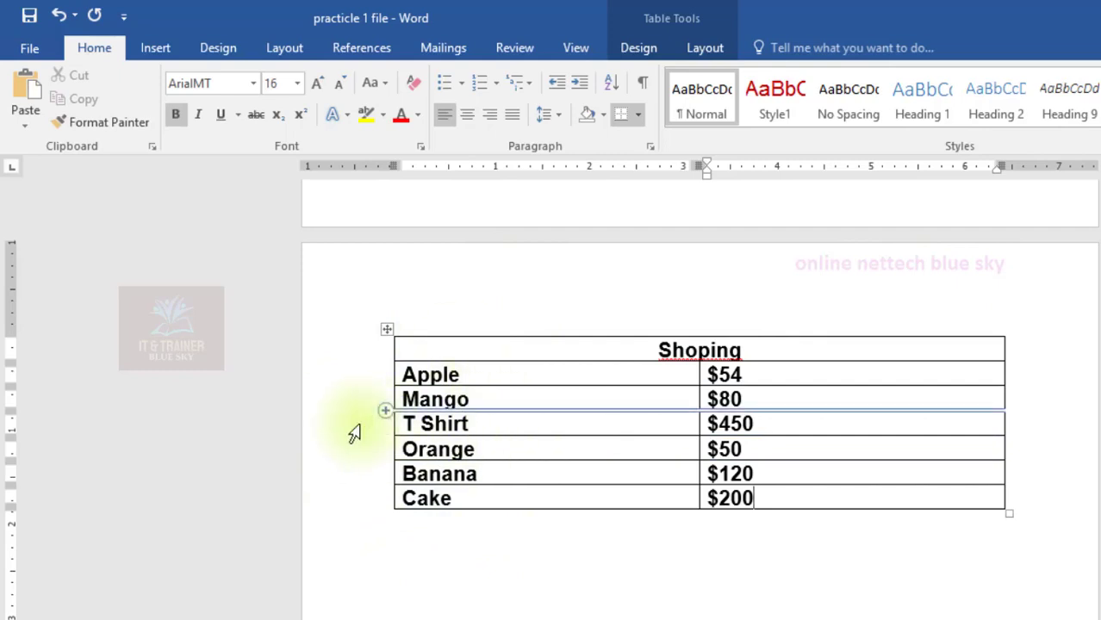
# Centre the Apple-to-Cake rows, select the Shoping heading, then reselect the table rows
pyautogui.moveTo(329, 371); pyautogui.dragTo(336, 511)
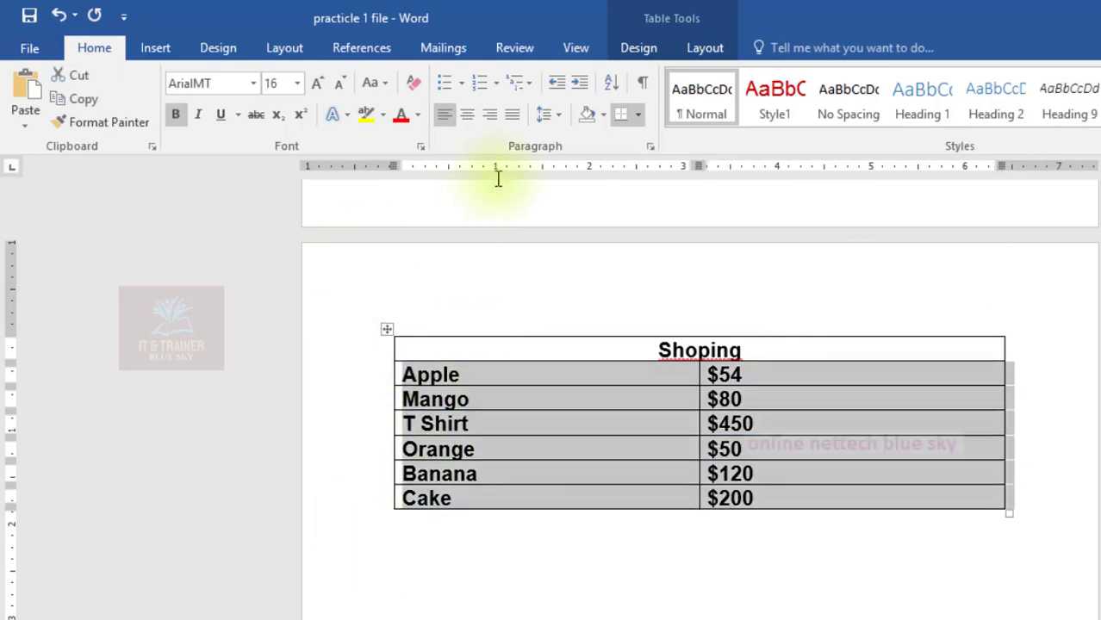
pyautogui.click(465, 116)
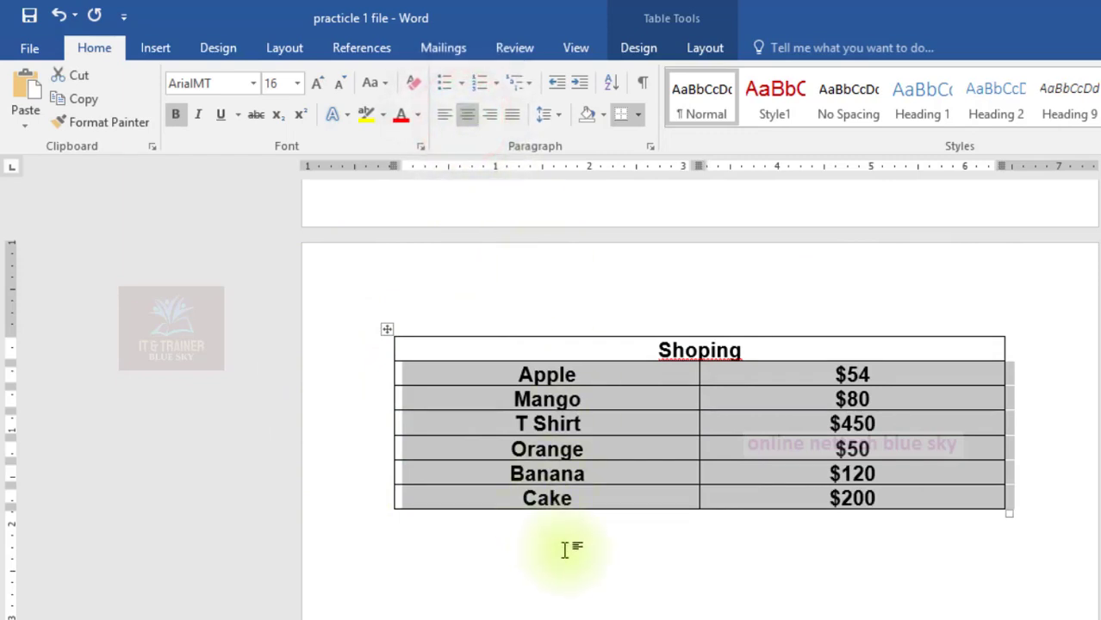
pyautogui.click(653, 347)
pyautogui.moveTo(650, 347); pyautogui.dragTo(755, 347)
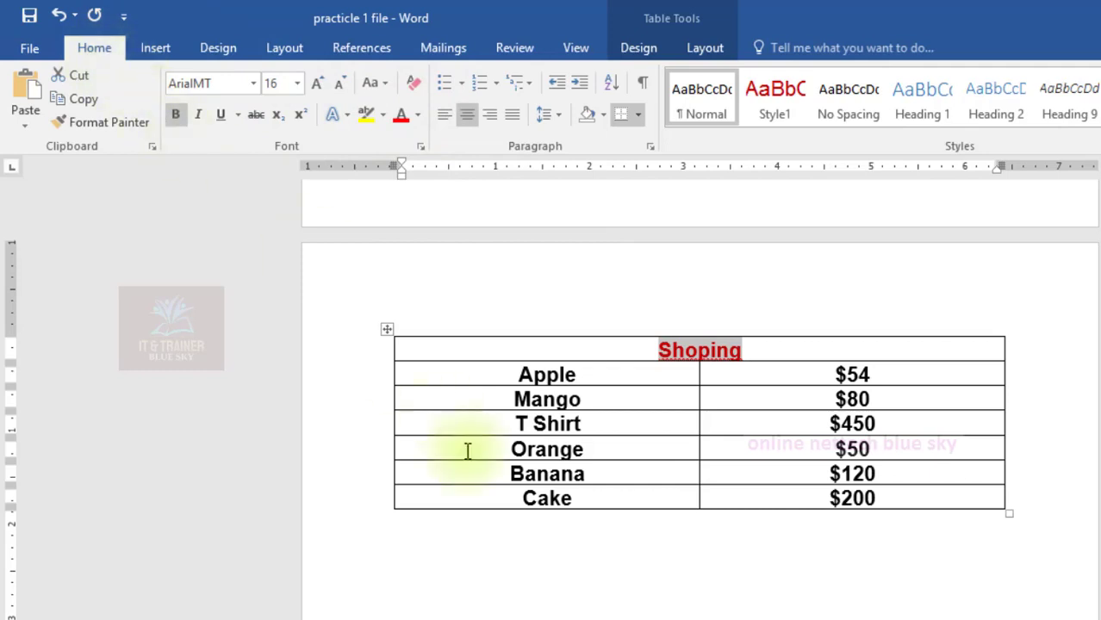
pyautogui.click(568, 379)
pyautogui.moveTo(328, 379); pyautogui.dragTo(343, 517)
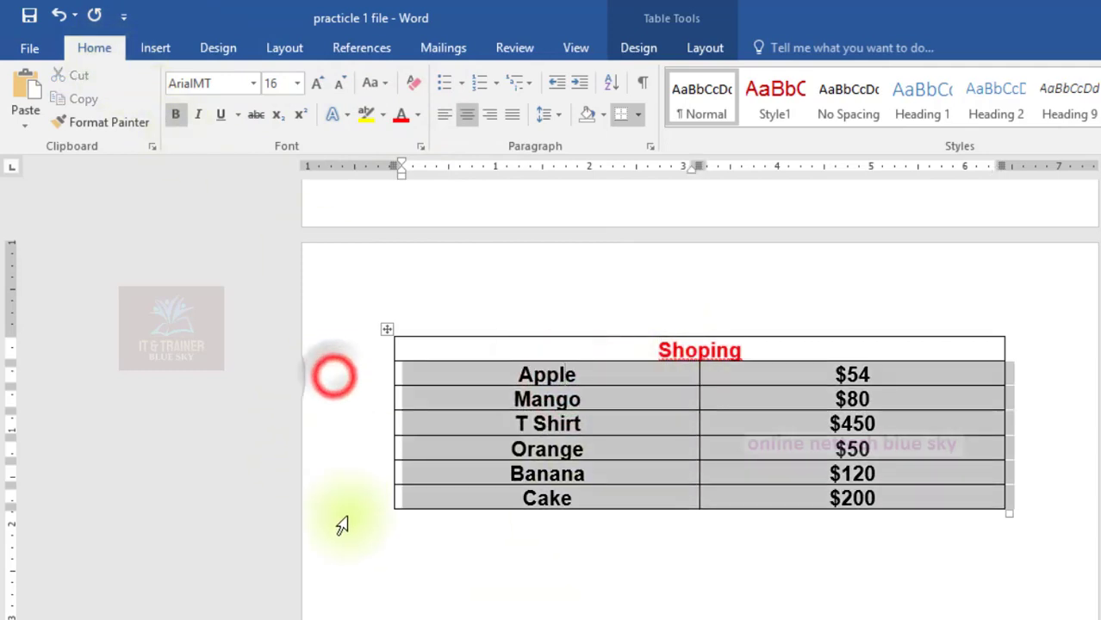
pyautogui.moveTo(324, 349); pyautogui.dragTo(328, 504)
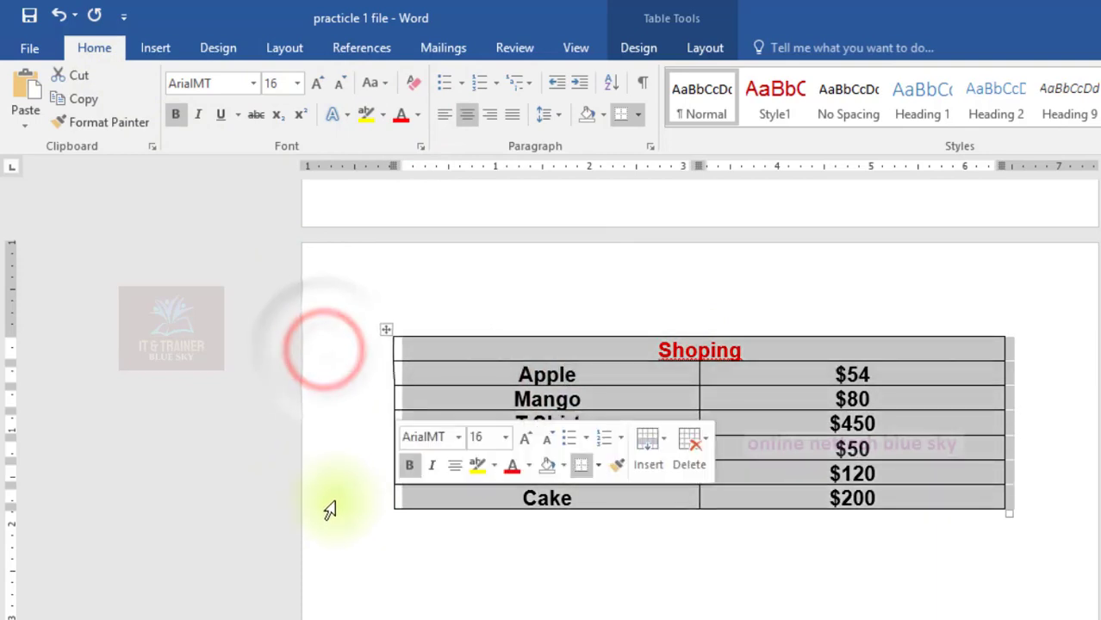
# Clear the last-column option and apply the Grid Table 6 Colorful – Accent 2 style
pyautogui.click(627, 50)
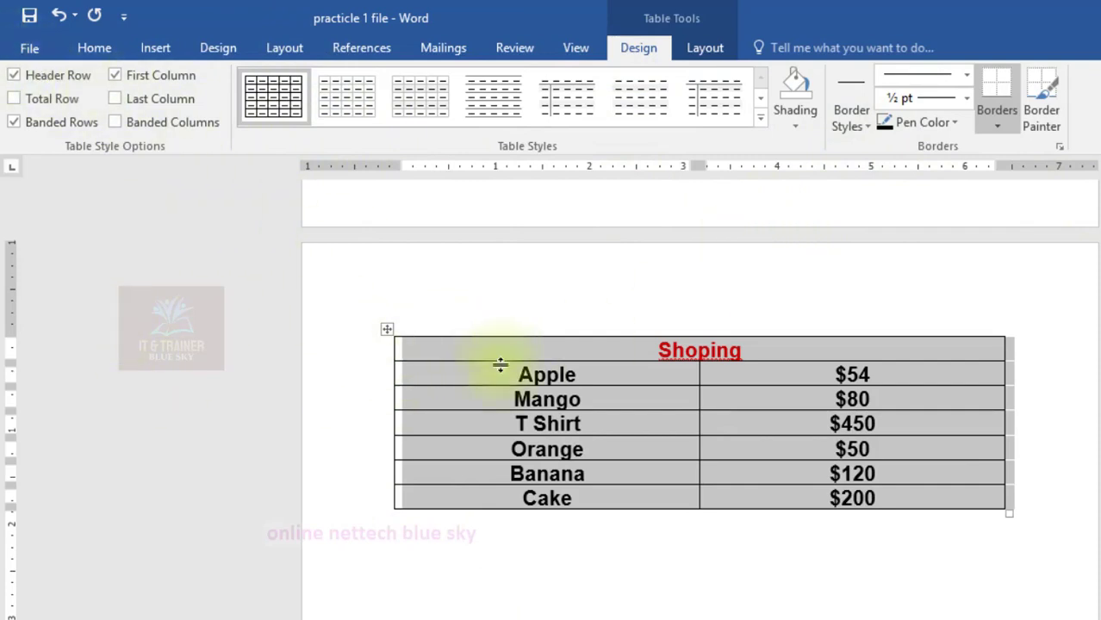
pyautogui.click(16, 99)
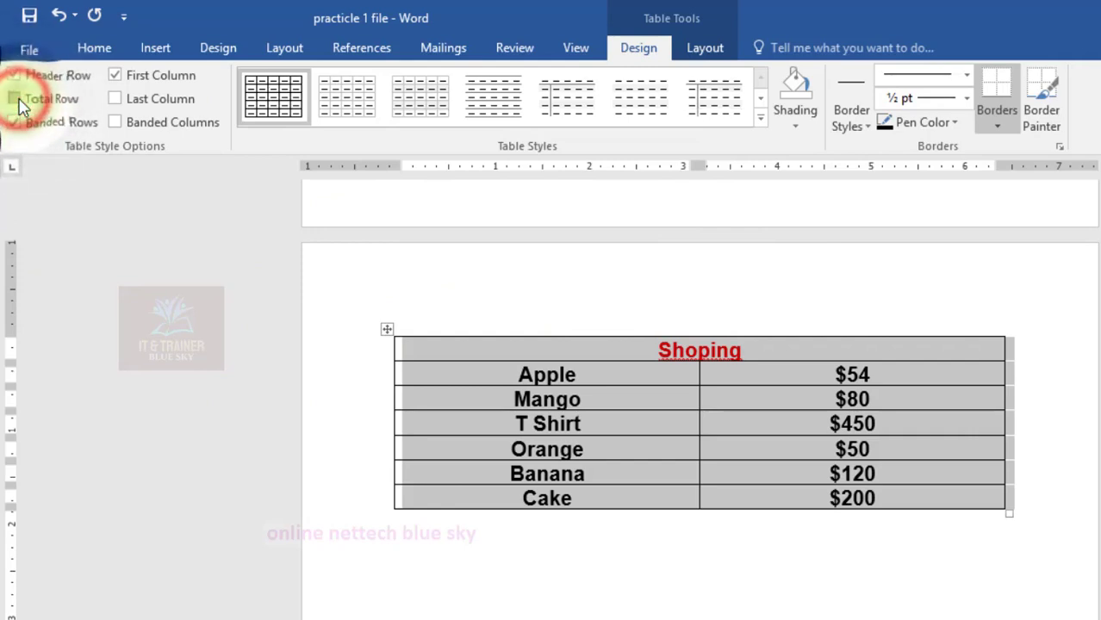
pyautogui.click(125, 101)
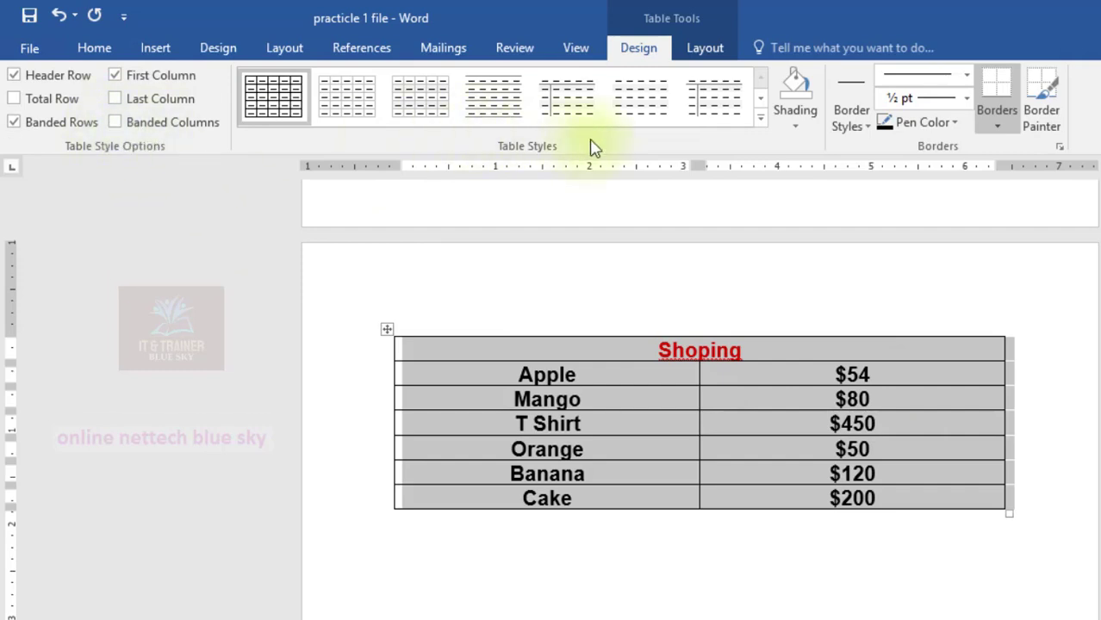
pyautogui.click(761, 98)
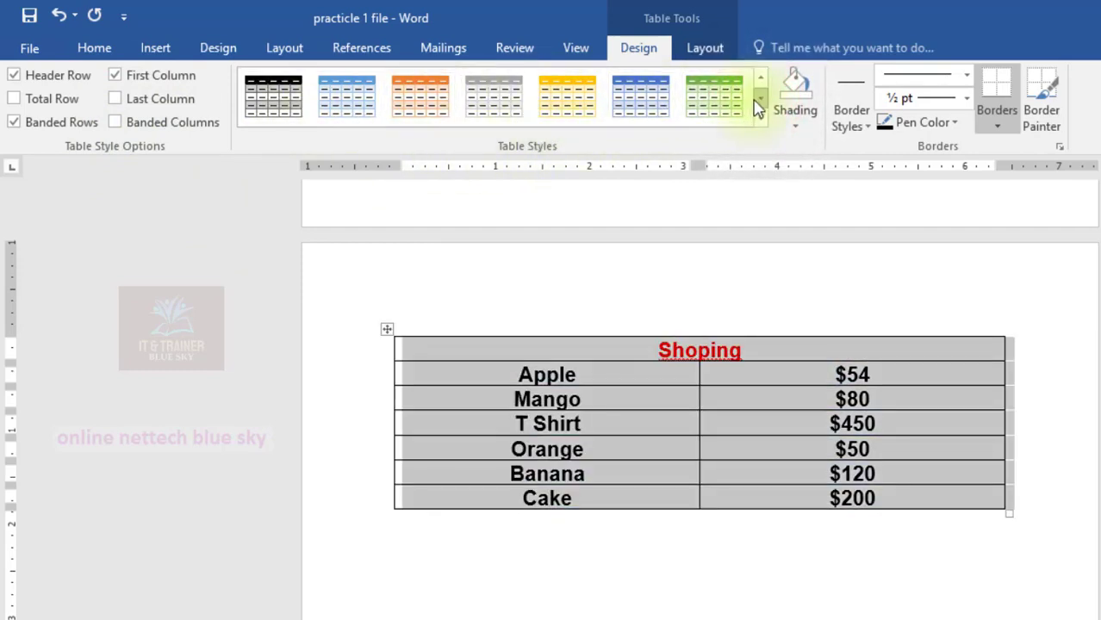
pyautogui.click(758, 102)
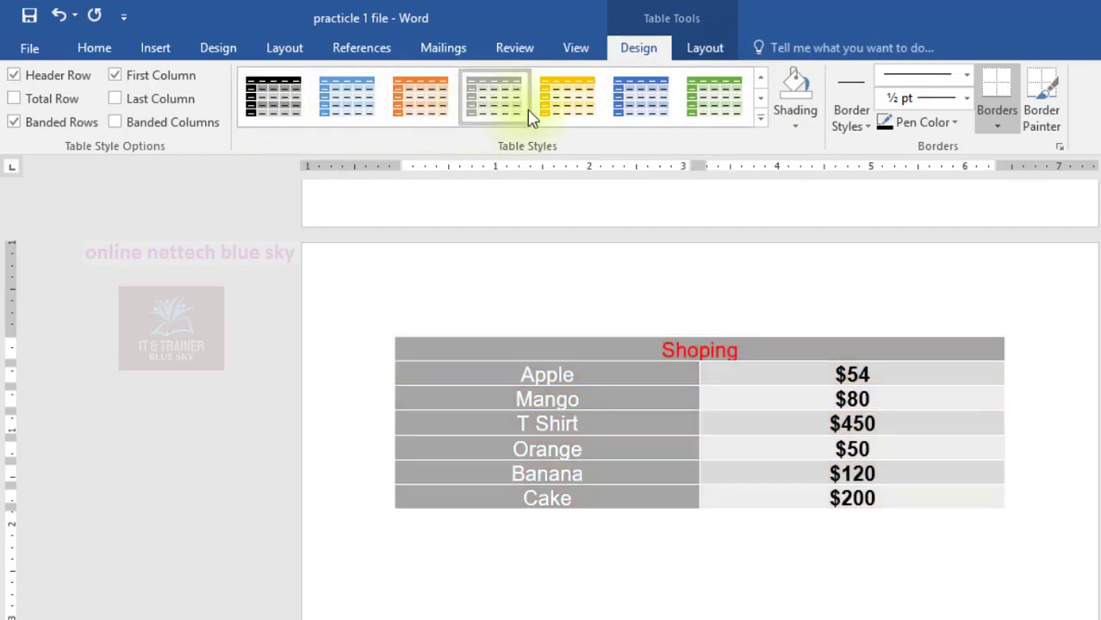
pyautogui.click(758, 77)
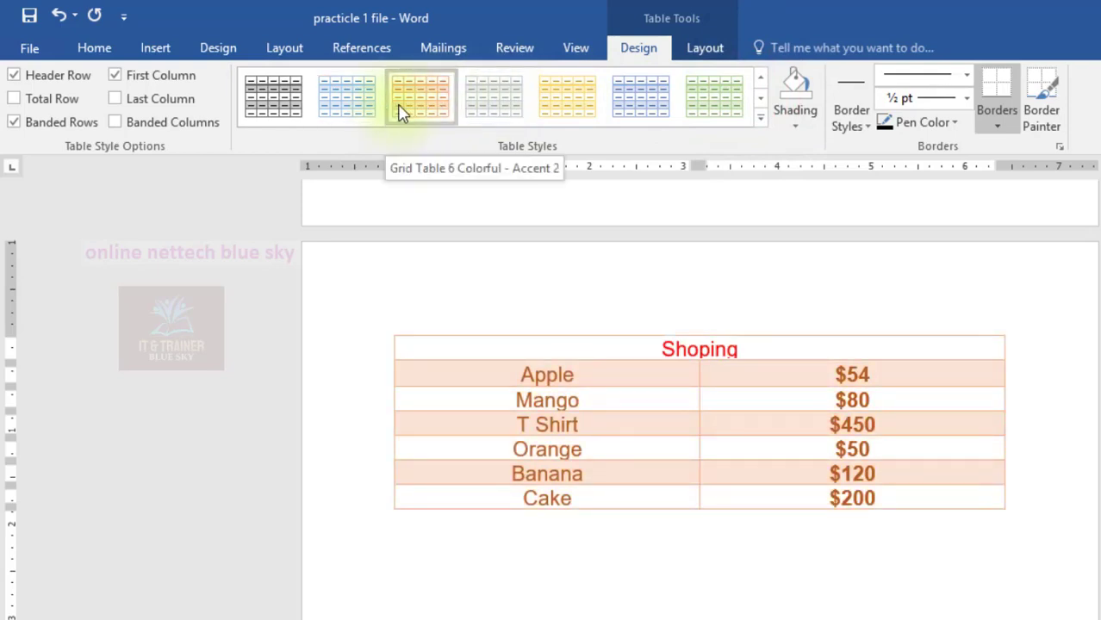
pyautogui.click(402, 111)
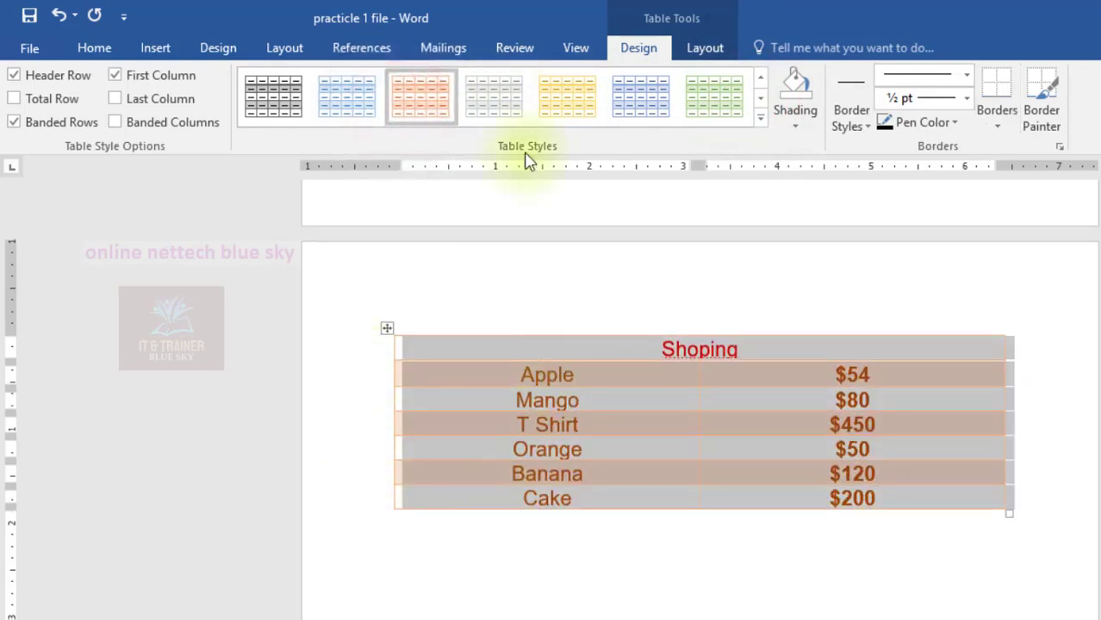
# Make the table text black and reselect the whole table
pyautogui.click(90, 48)
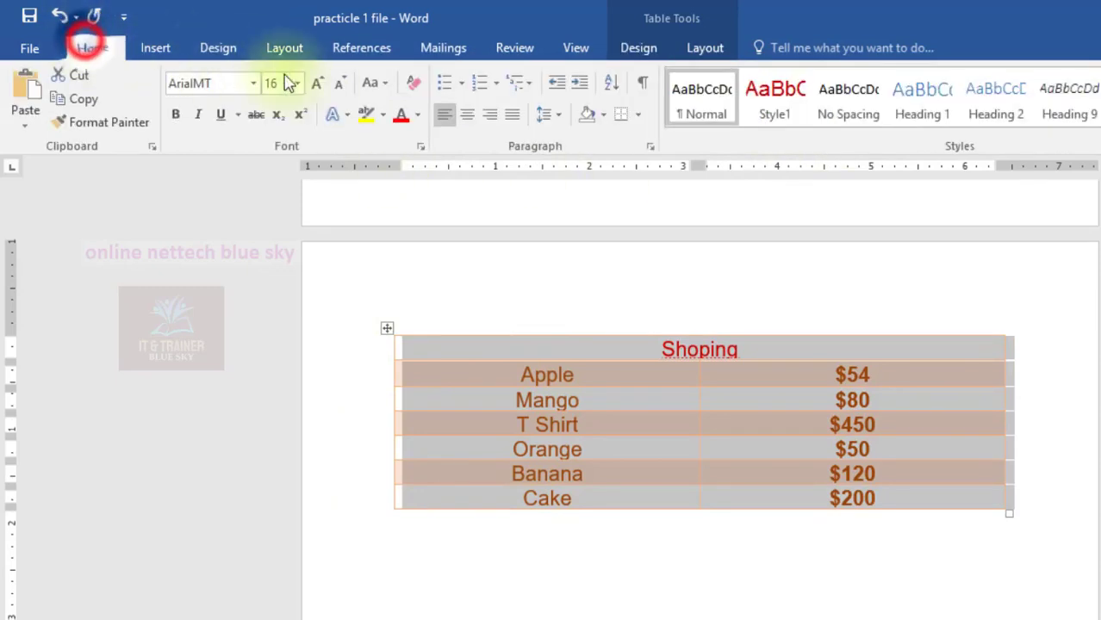
pyautogui.click(418, 118)
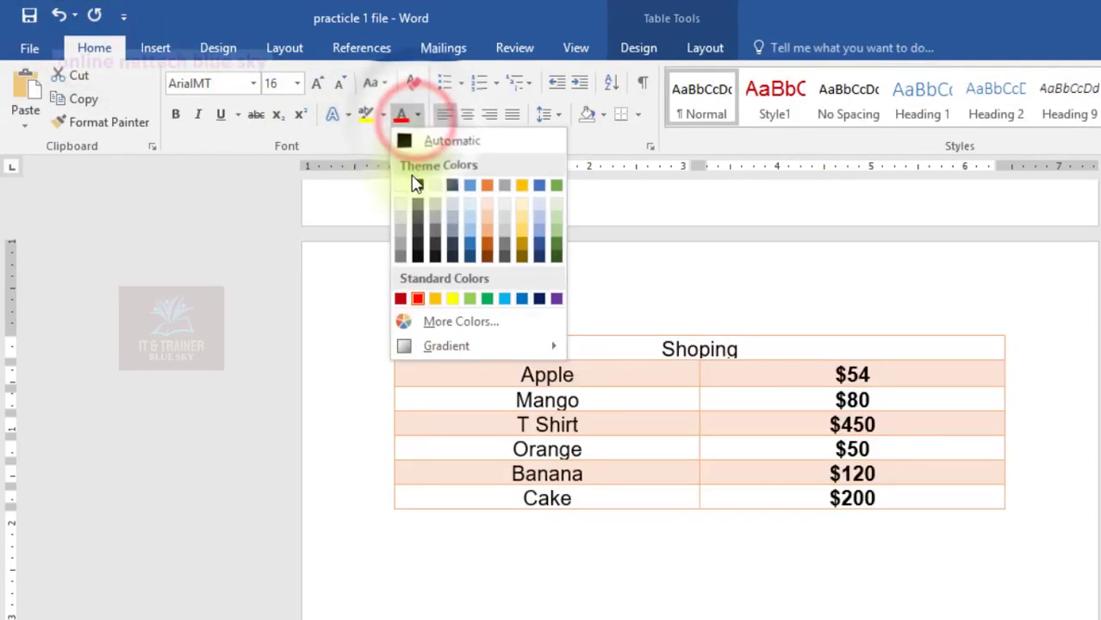
pyautogui.click(417, 185)
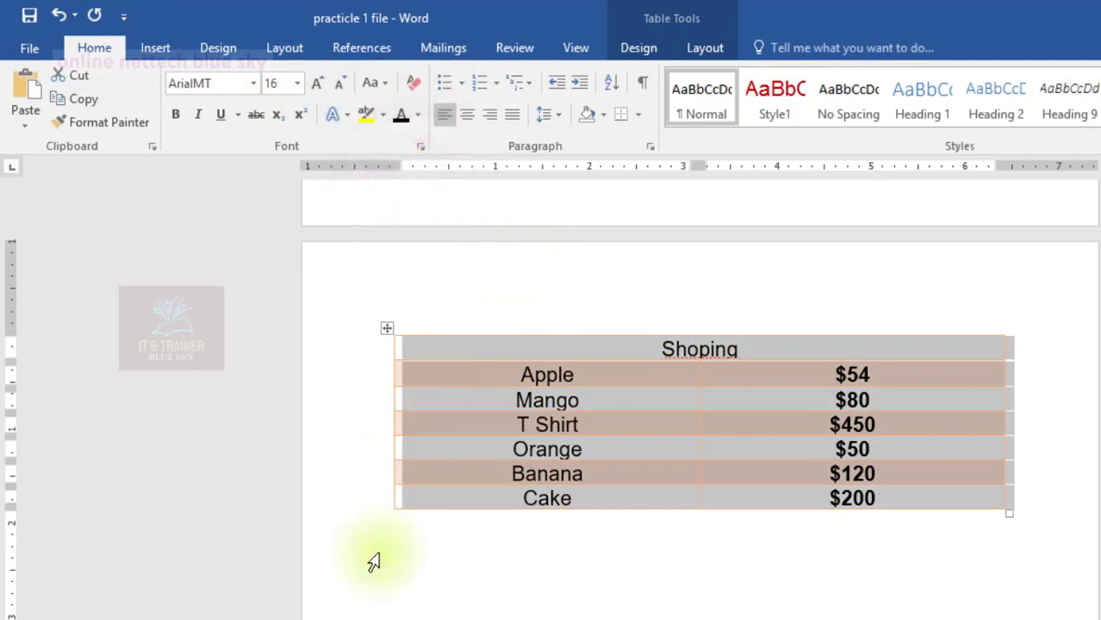
pyautogui.click(887, 546)
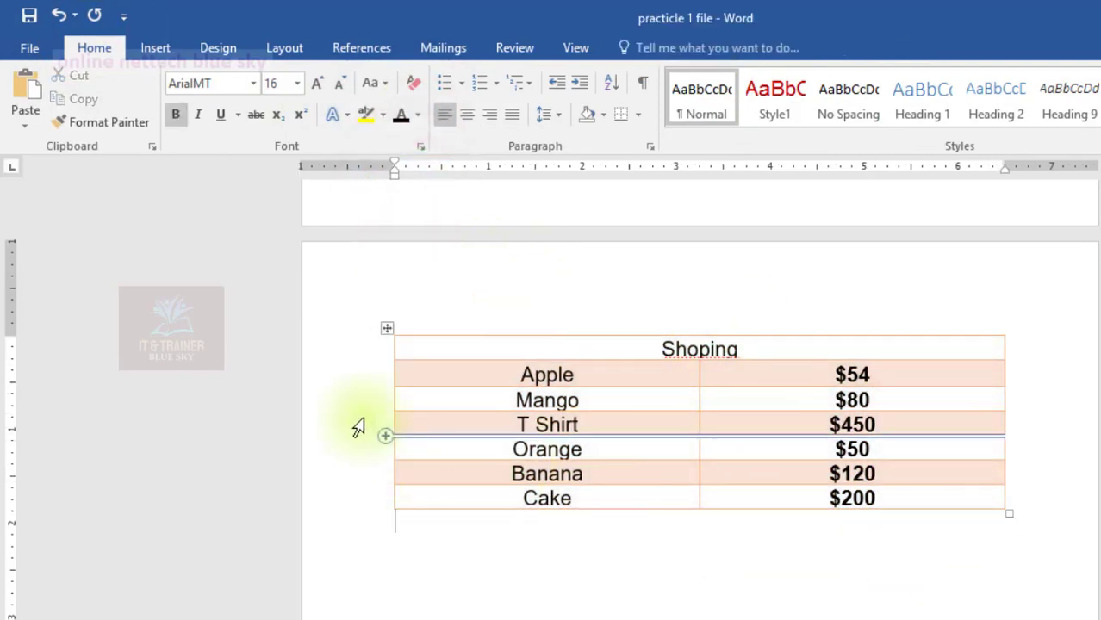
pyautogui.moveTo(353, 343); pyautogui.dragTo(351, 517)
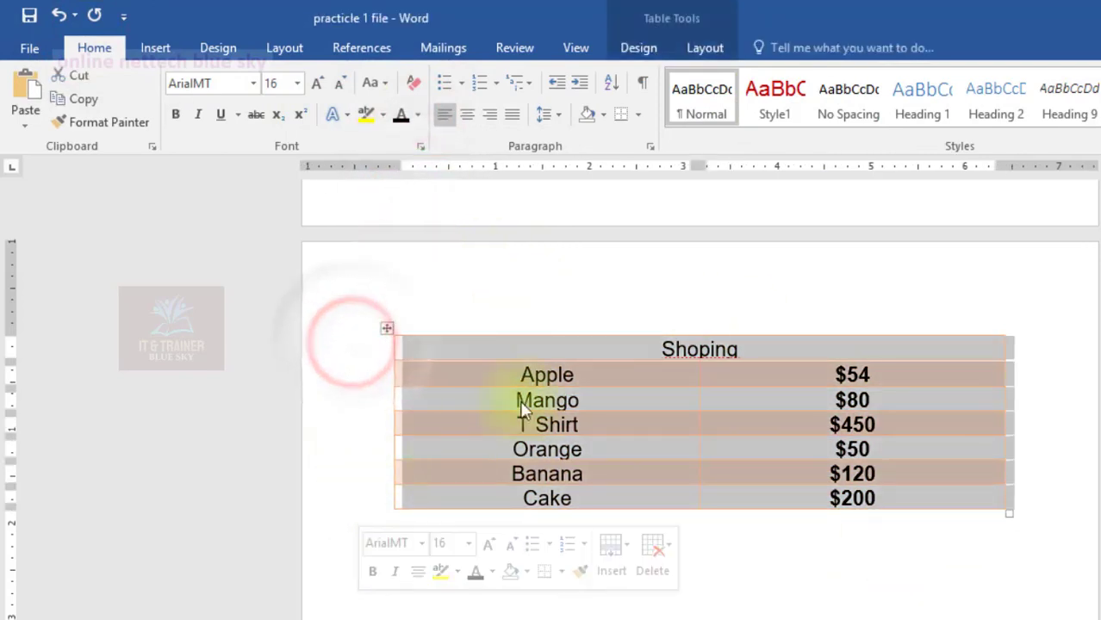
# Paint a double-line border along the table's top edge, then undo it
pyautogui.click(627, 50)
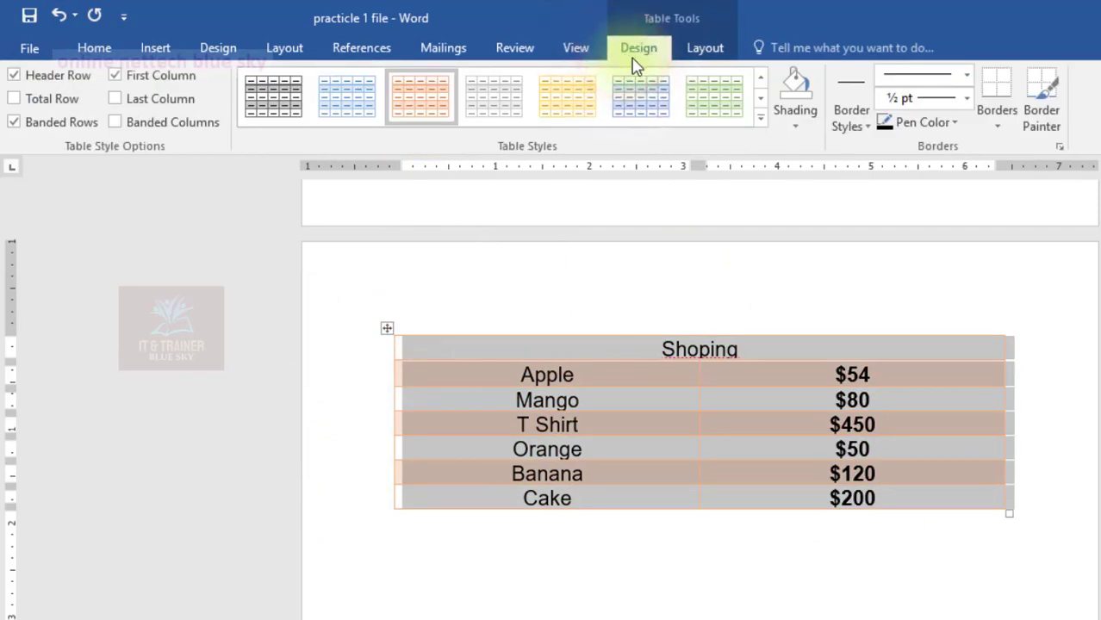
pyautogui.click(789, 126)
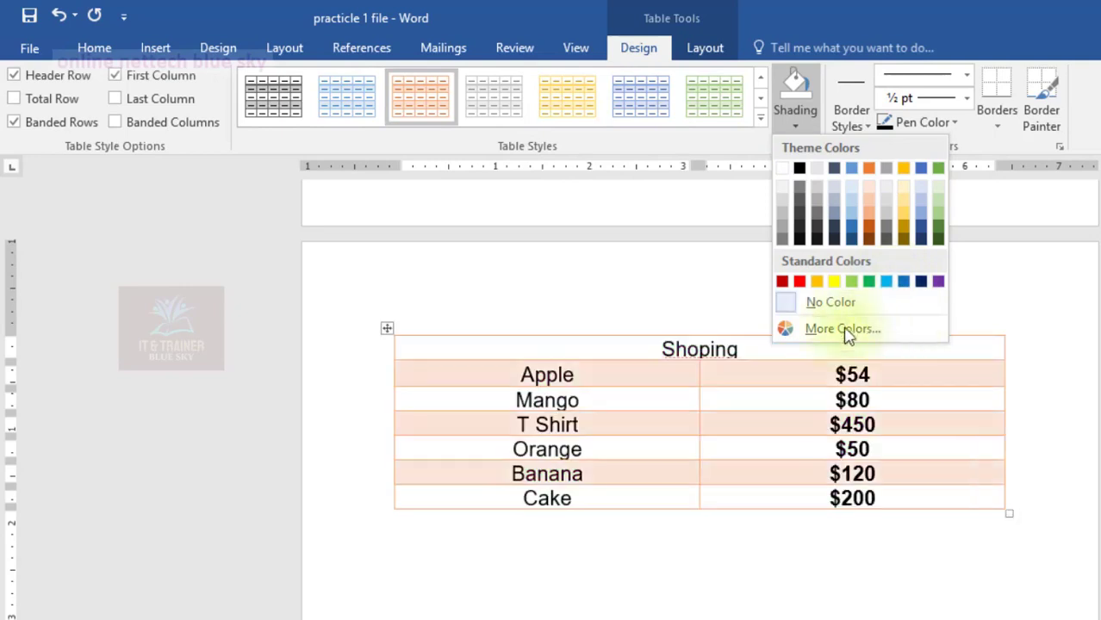
pyautogui.click(849, 121)
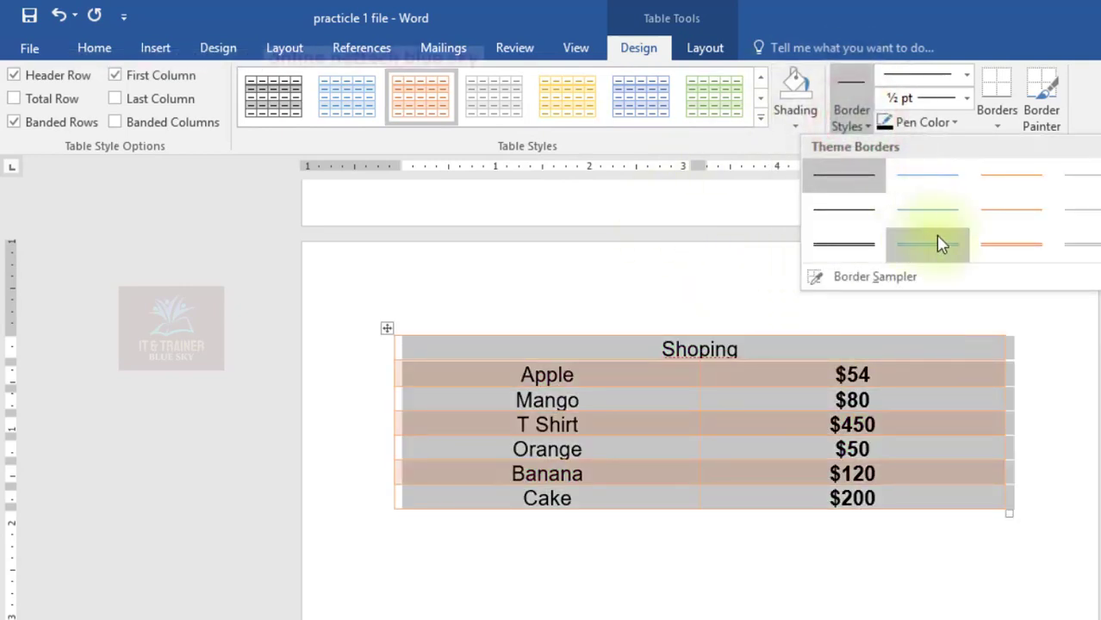
pyautogui.click(829, 242)
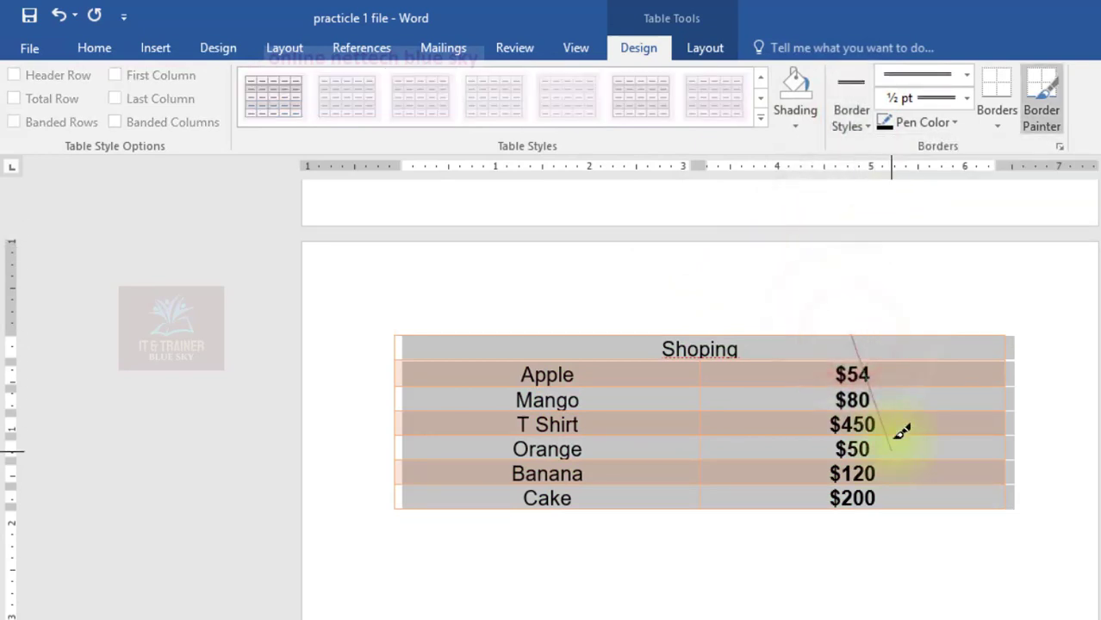
pyautogui.click(879, 335)
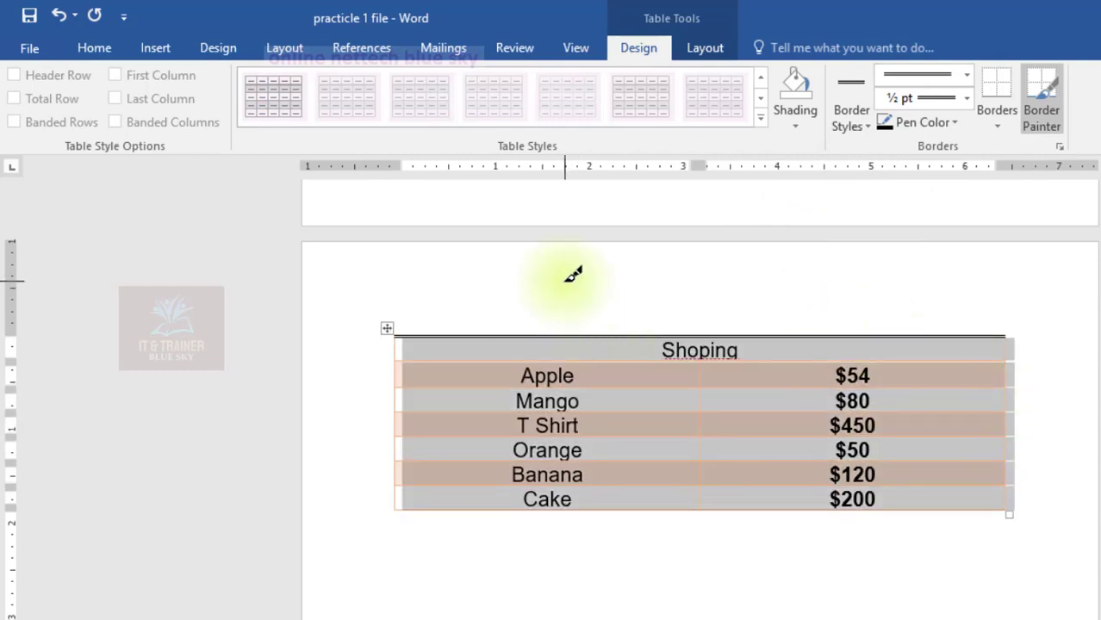
pyautogui.hotkey('ctrl', 'z')
pyautogui.hotkey('ctrl', 'z')
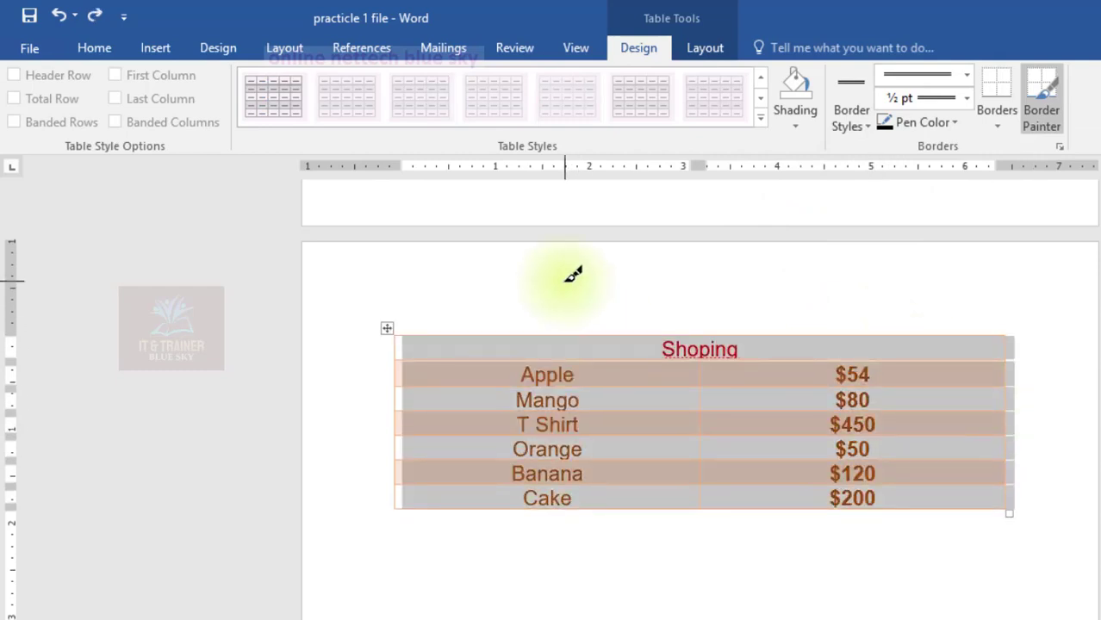
# Apply the gold banded table style, leaving cell shading unchanged
pyautogui.click(795, 121)
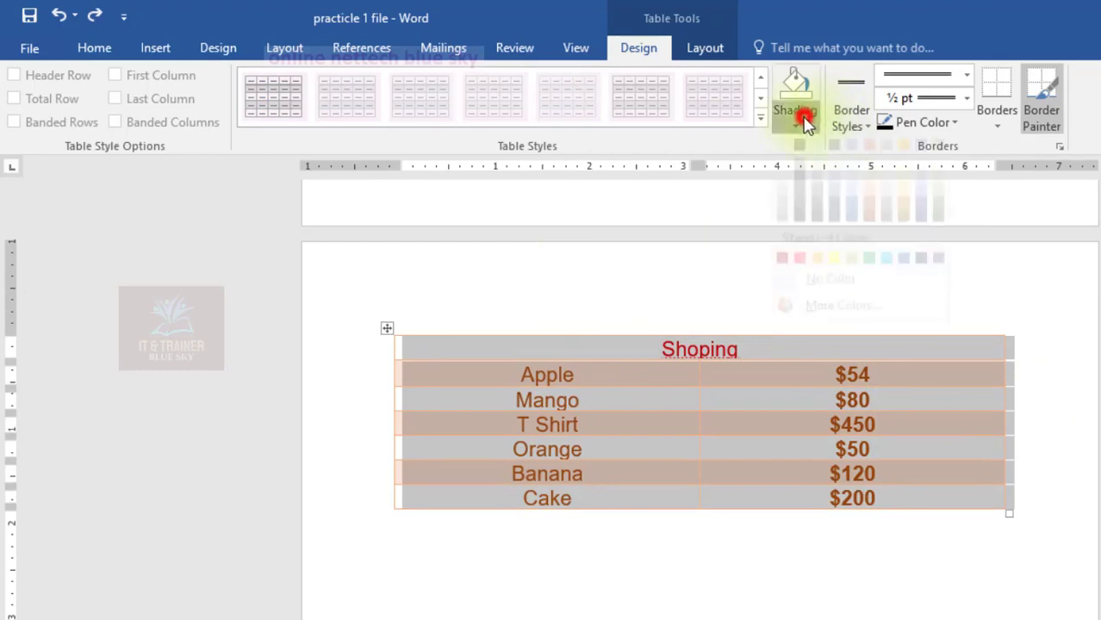
pyautogui.click(1073, 420)
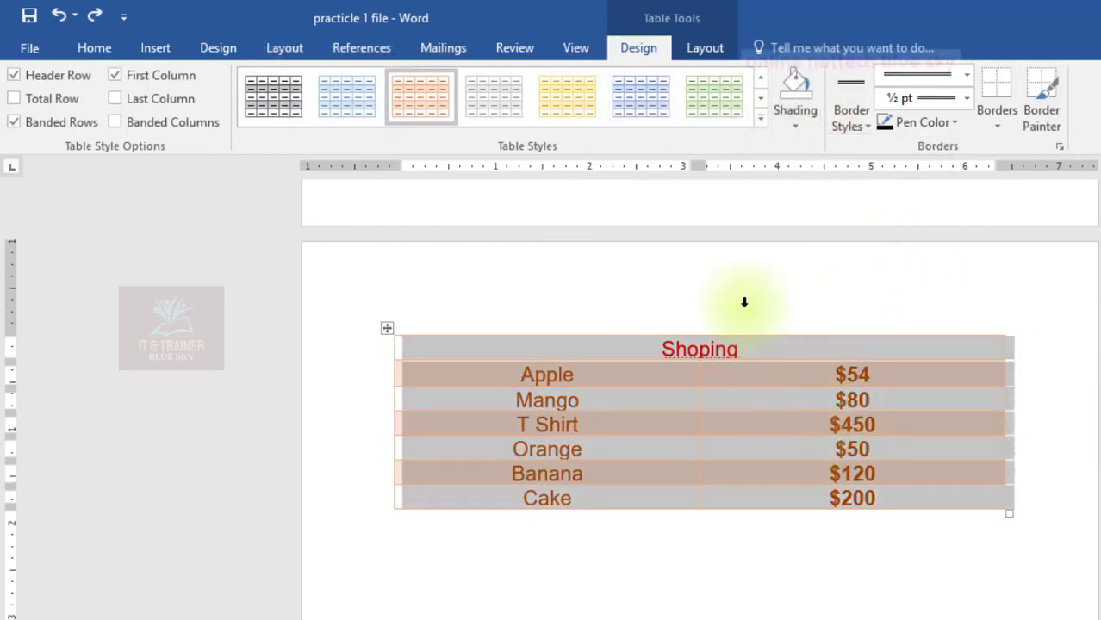
pyautogui.click(795, 123)
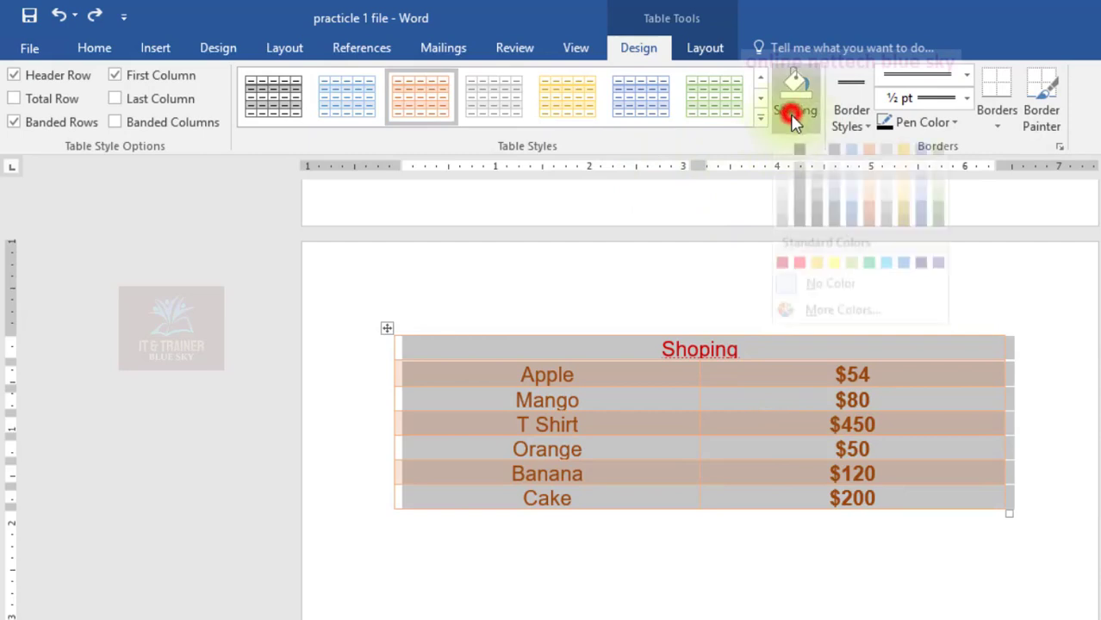
pyautogui.click(686, 105)
pyautogui.click(618, 105)
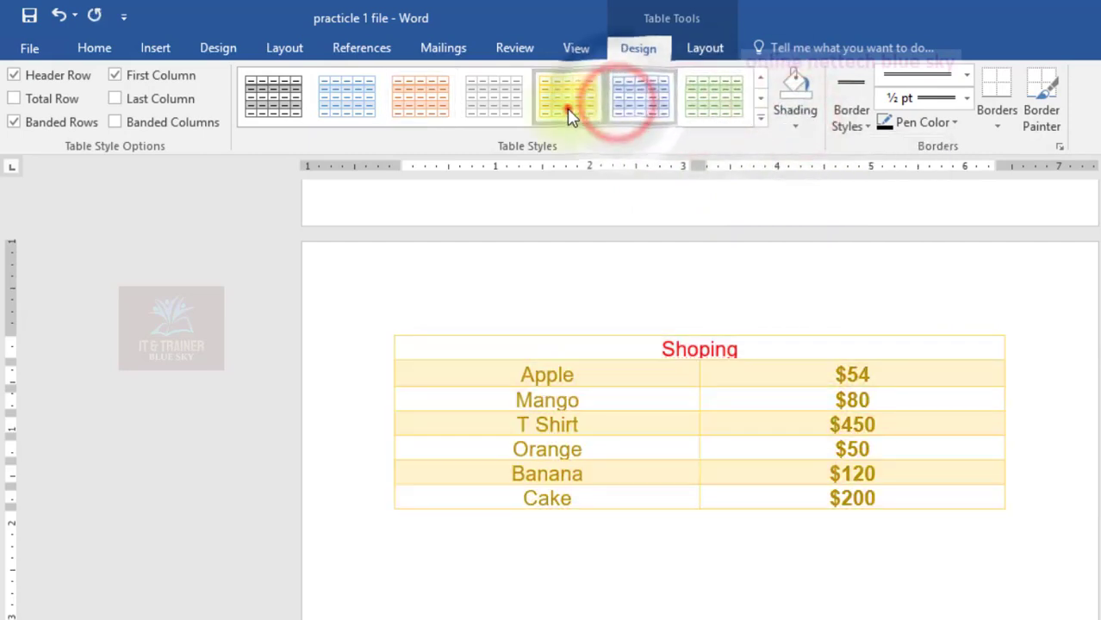
pyautogui.click(567, 104)
# Make all the table text black and bold
pyautogui.click(332, 344)
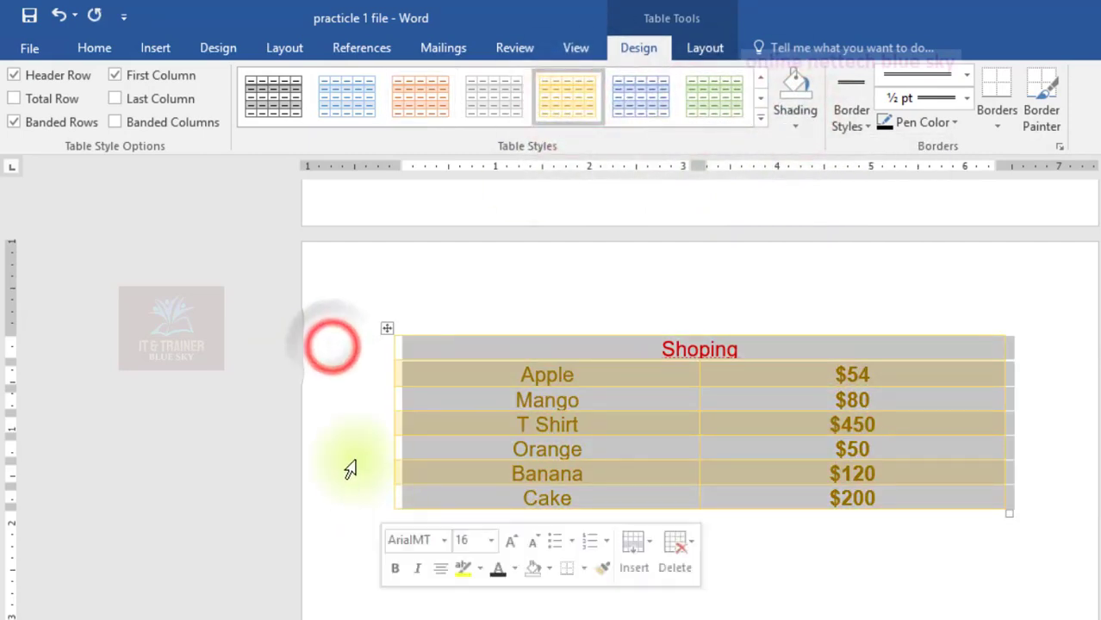
pyautogui.click(110, 50)
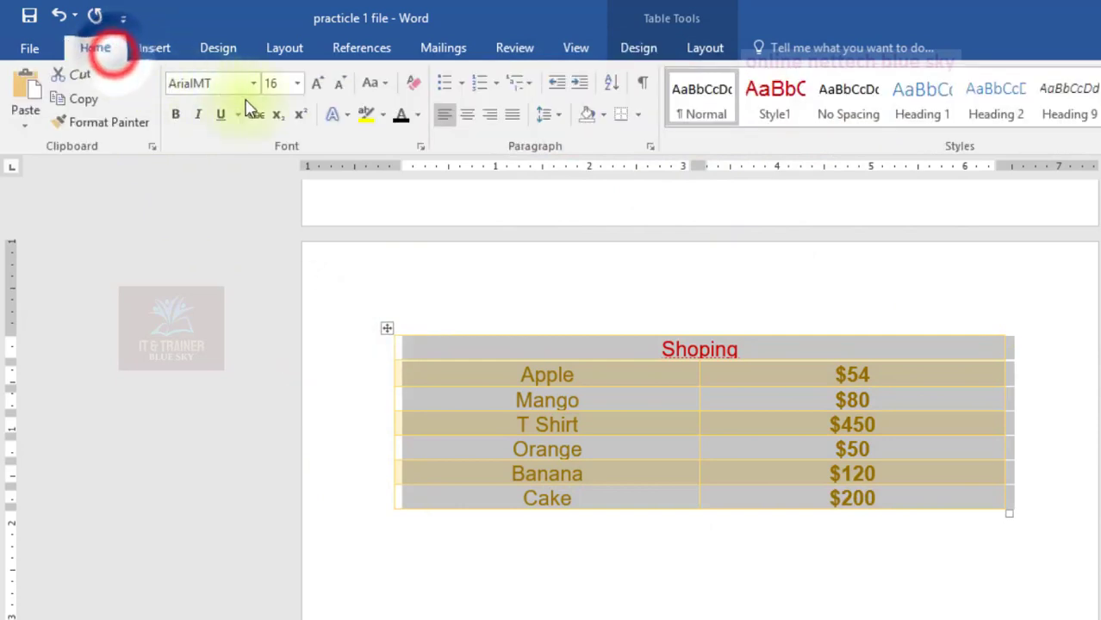
pyautogui.click(401, 115)
pyautogui.click(176, 116)
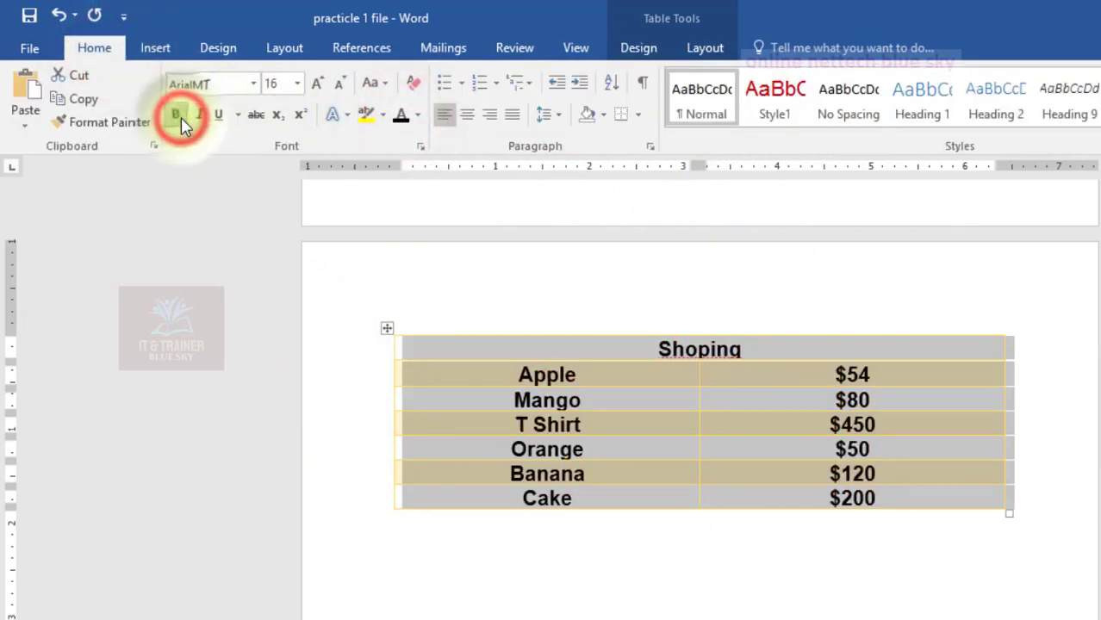
pyautogui.click(178, 116)
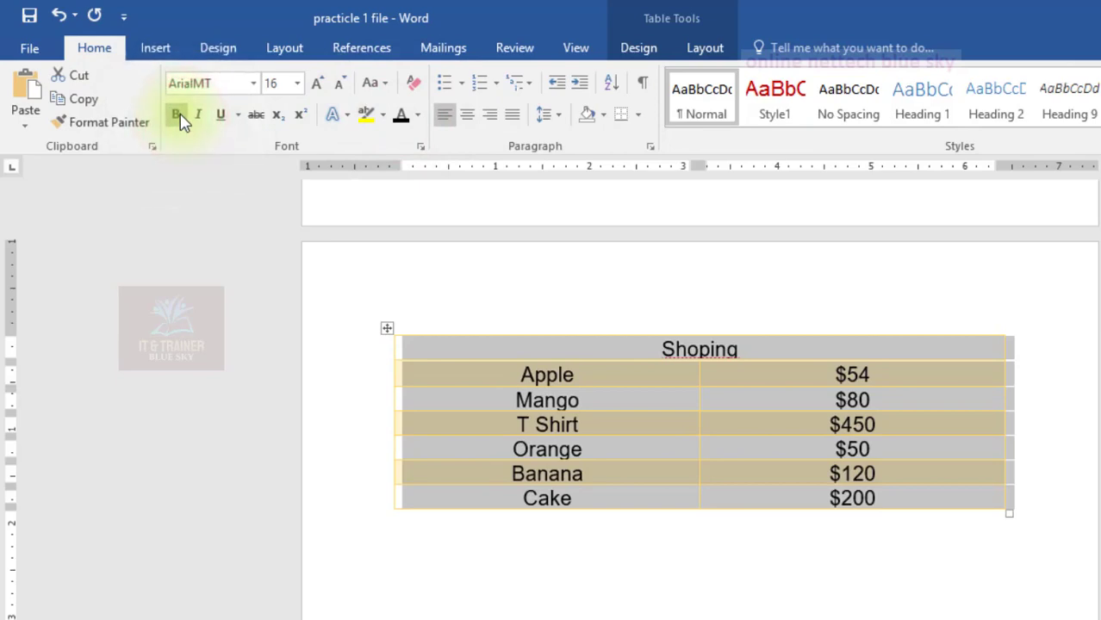
pyautogui.click(176, 115)
pyautogui.click(699, 596)
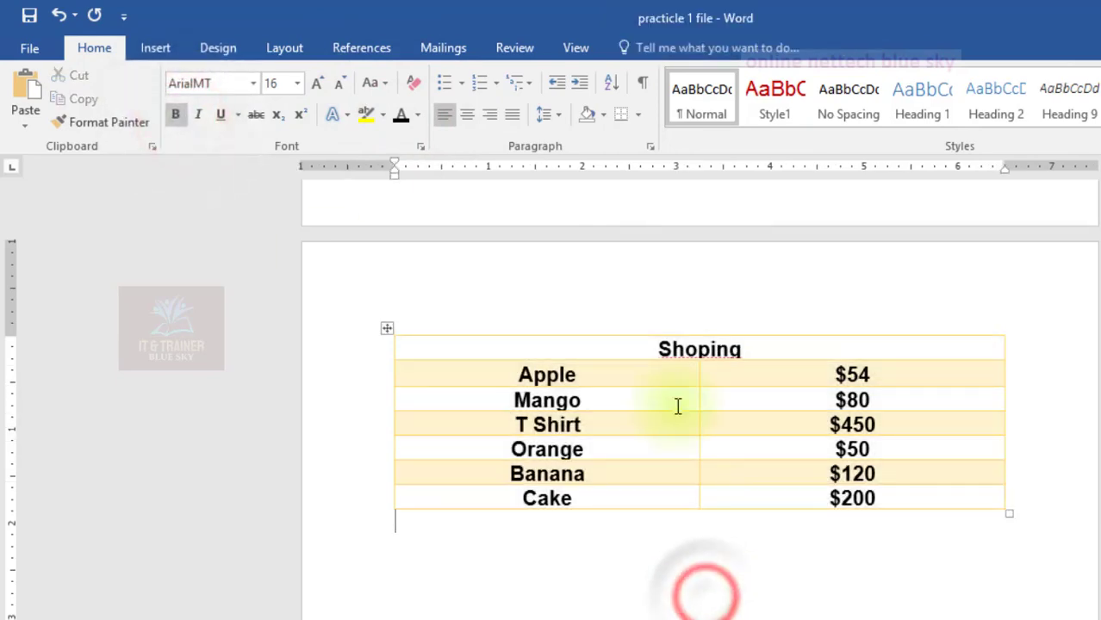
# Colour the Shoping title red and drag its row taller
pyautogui.scroll(-1, 722, 374)
pyautogui.moveTo(347, 293); pyautogui.dragTo(365, 488)
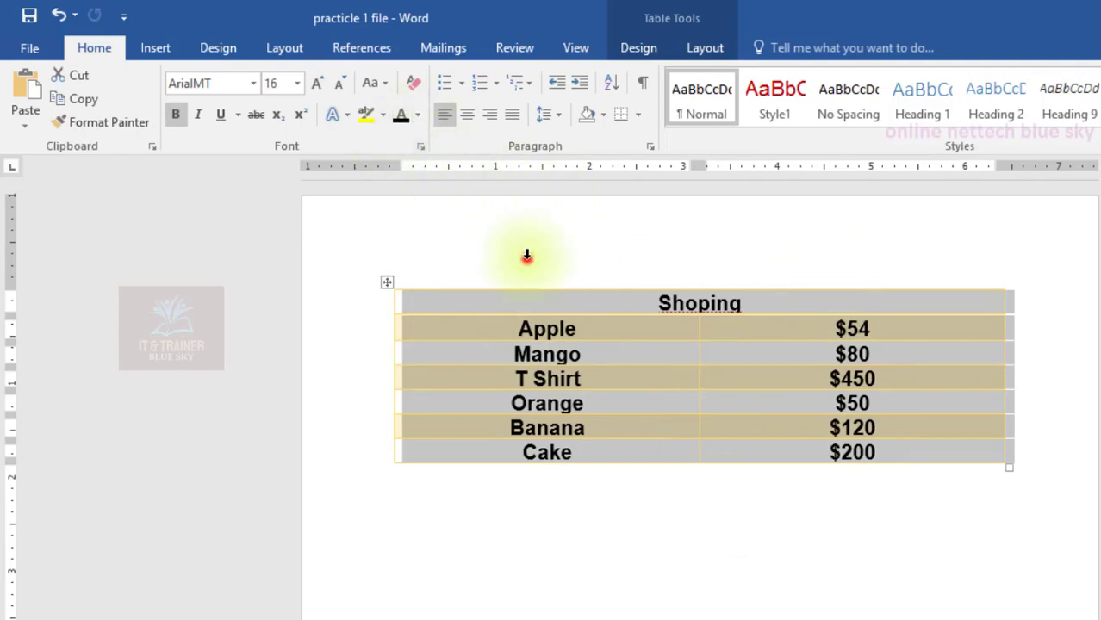
pyautogui.click(891, 392)
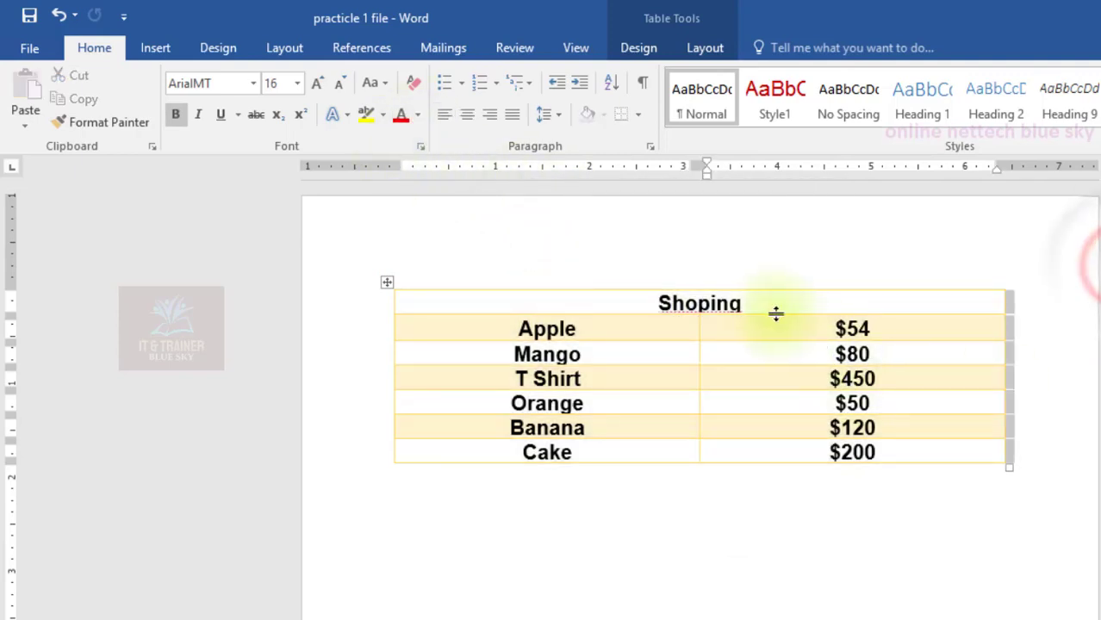
pyautogui.moveTo(740, 303); pyautogui.dragTo(648, 304)
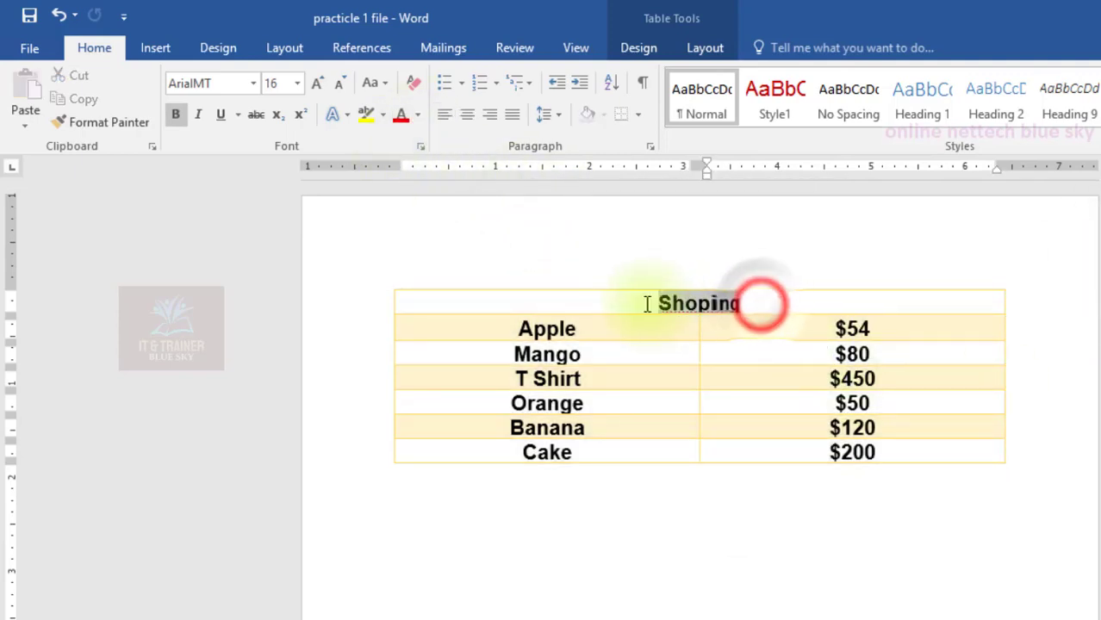
pyautogui.click(418, 118)
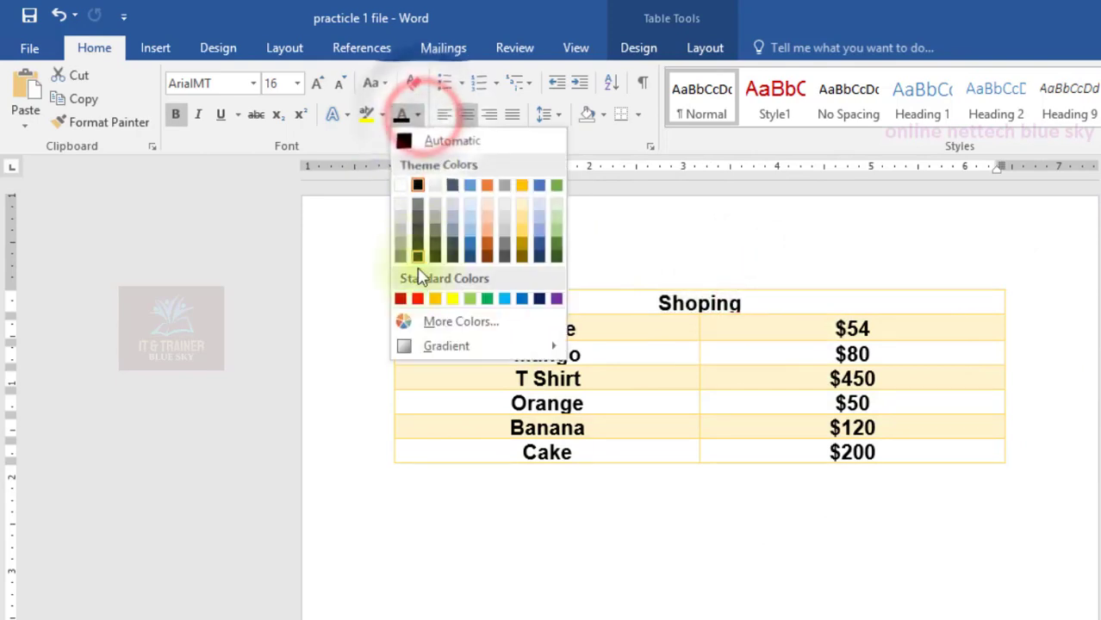
pyautogui.click(421, 299)
pyautogui.click(729, 492)
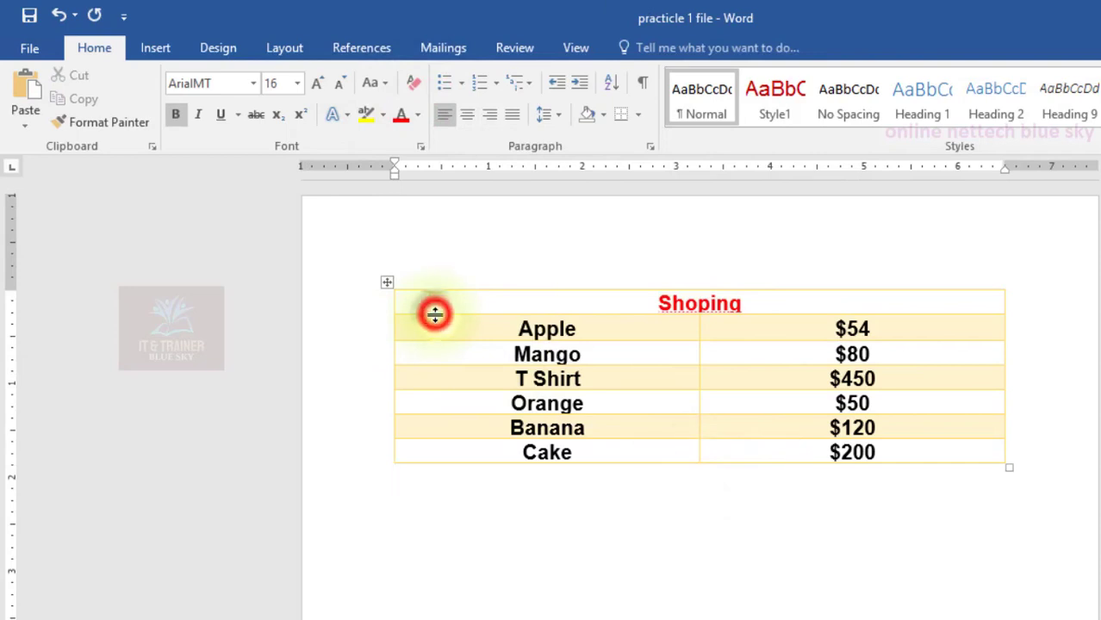
pyautogui.moveTo(435, 314); pyautogui.dragTo(435, 326)
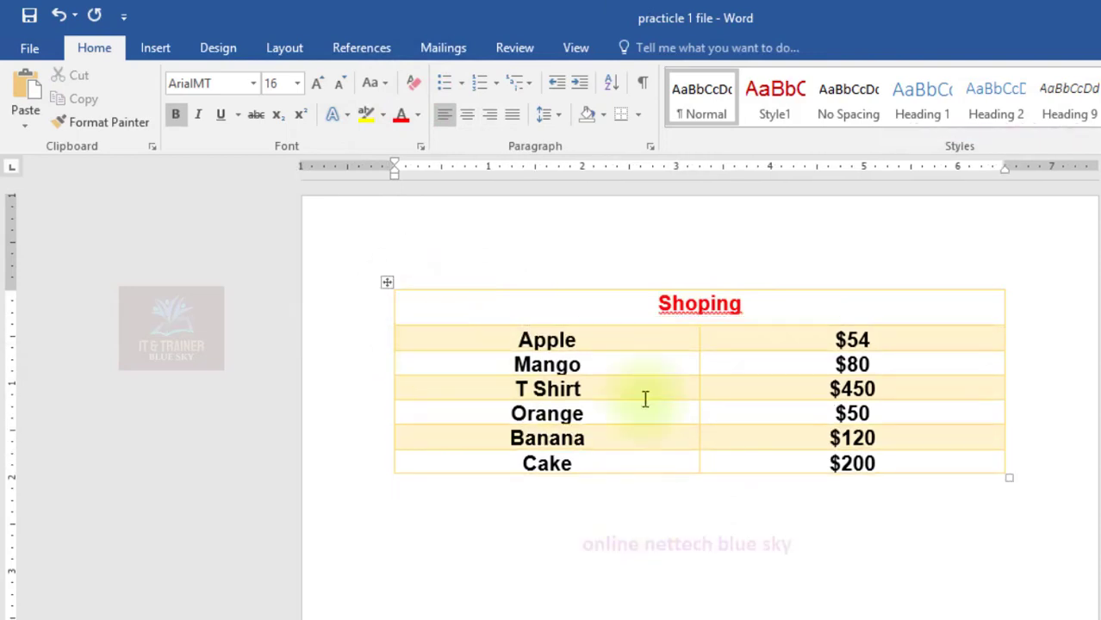
pyautogui.moveTo(330, 300); pyautogui.dragTo(362, 523)
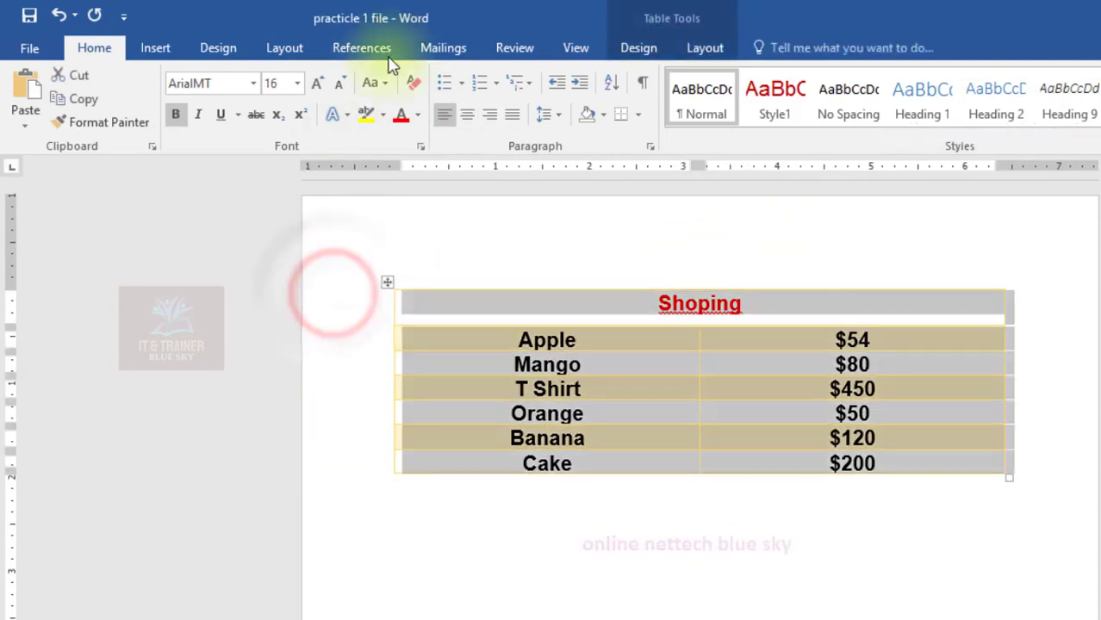
# Try a grey style with gold lines, then apply the grey and light-brown banded style
pyautogui.click(635, 48)
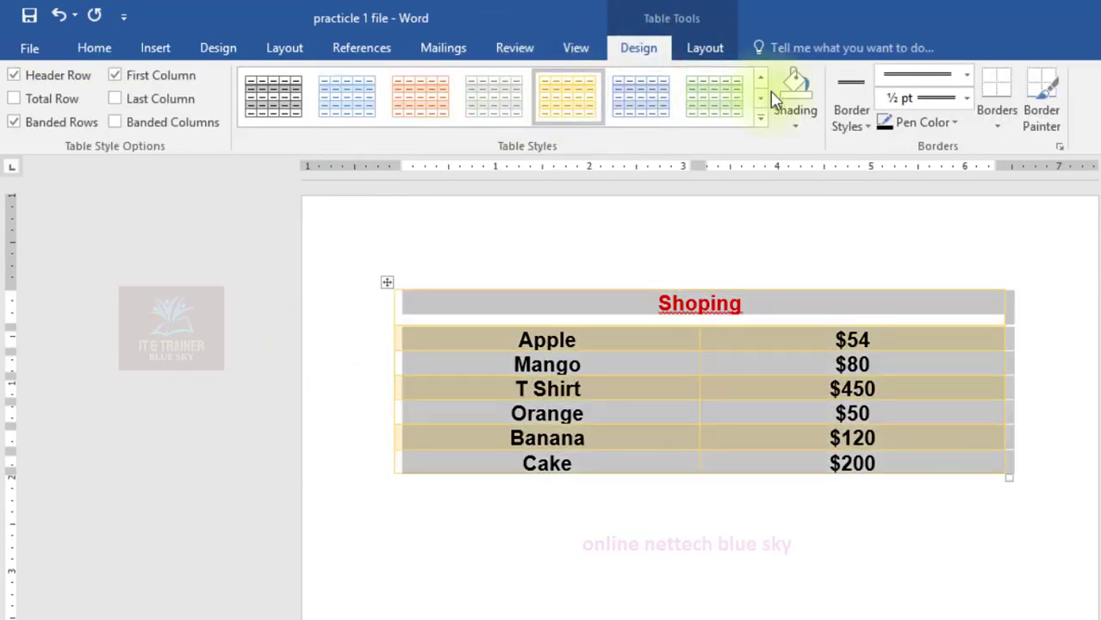
pyautogui.click(761, 98)
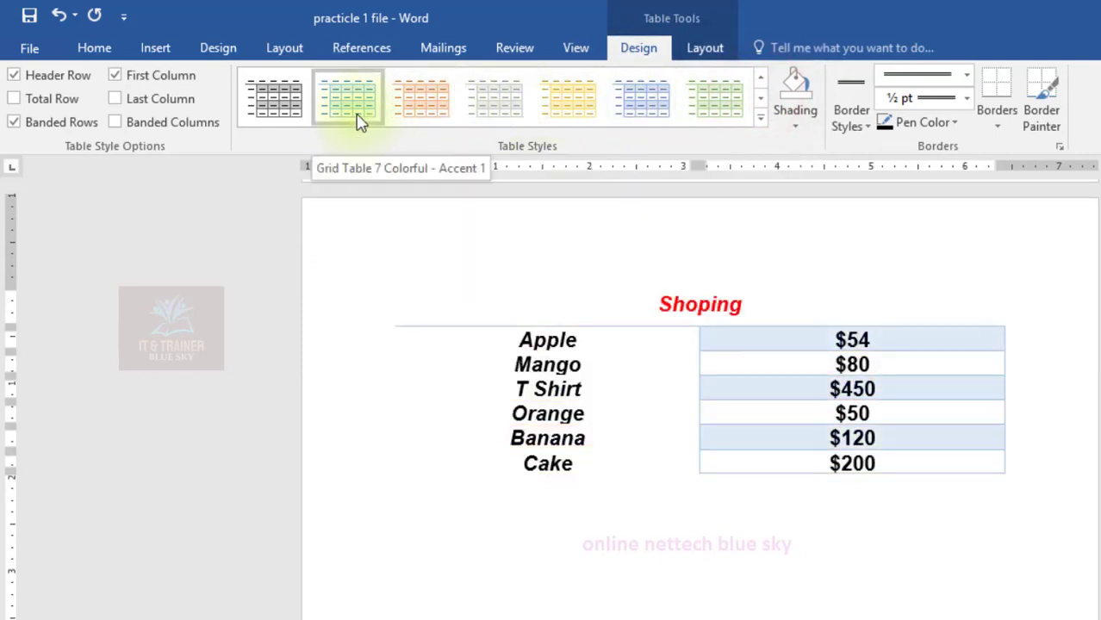
pyautogui.click(511, 121)
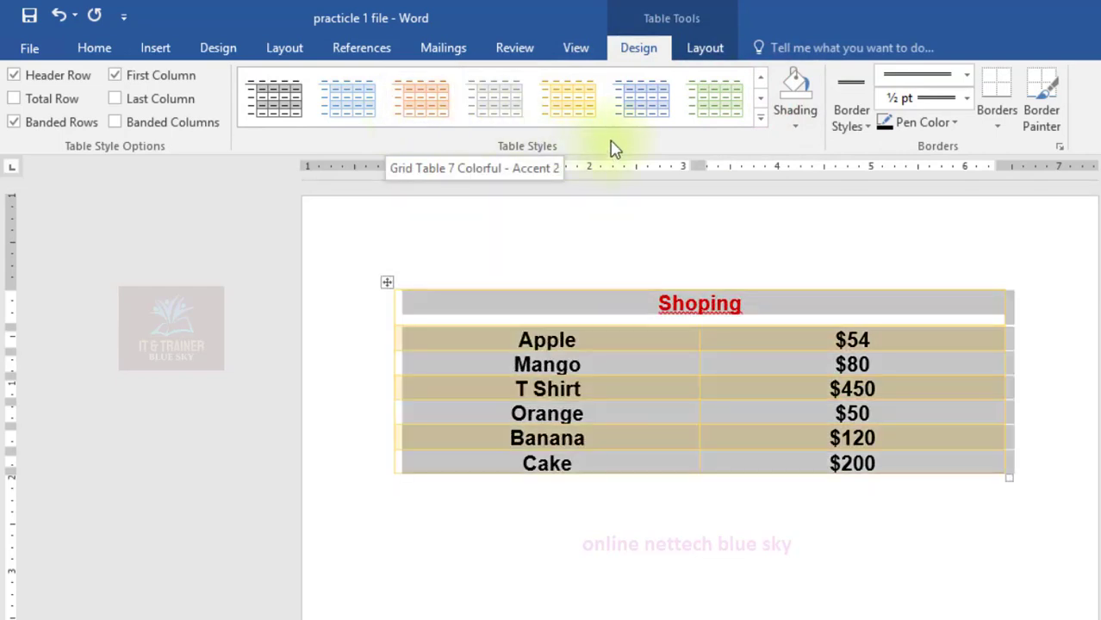
pyautogui.click(762, 98)
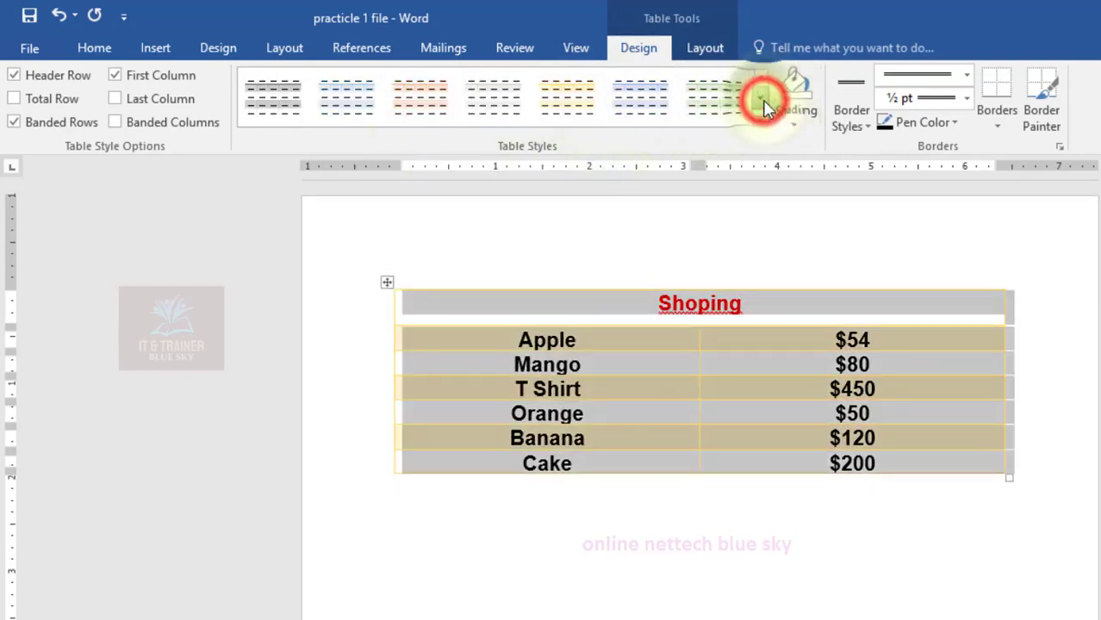
pyautogui.click(424, 100)
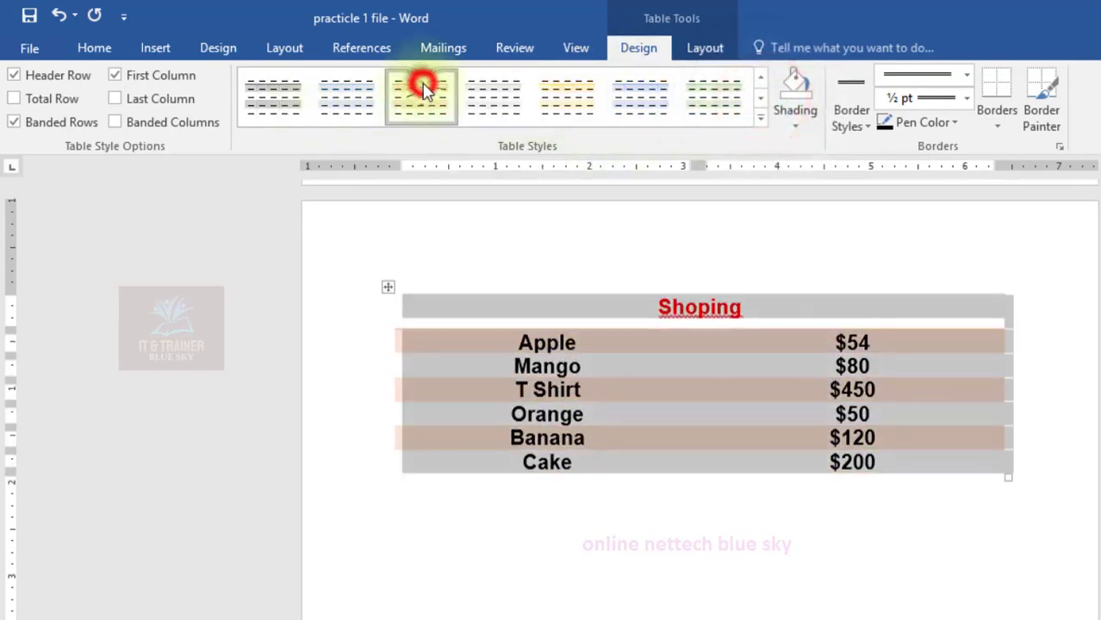
pyautogui.click(317, 325)
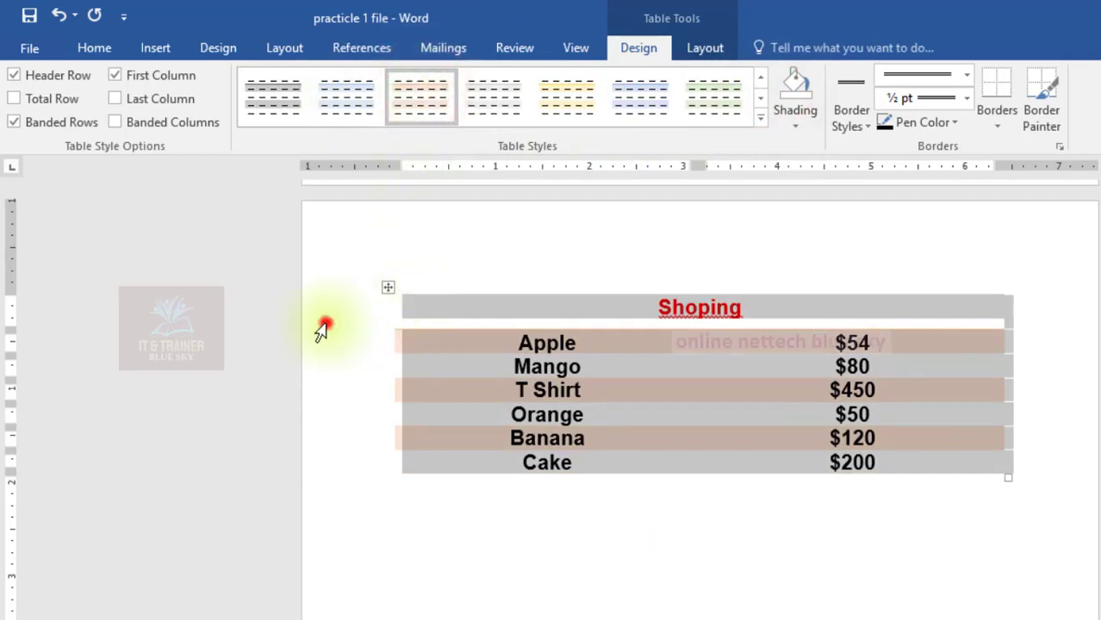
pyautogui.click(469, 237)
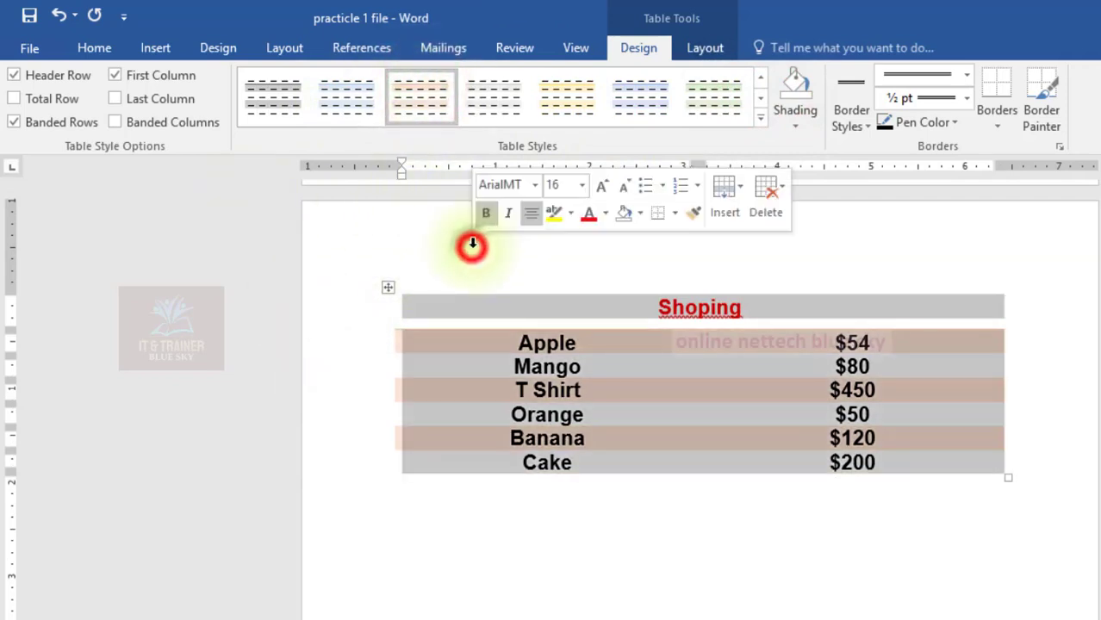
pyautogui.click(714, 49)
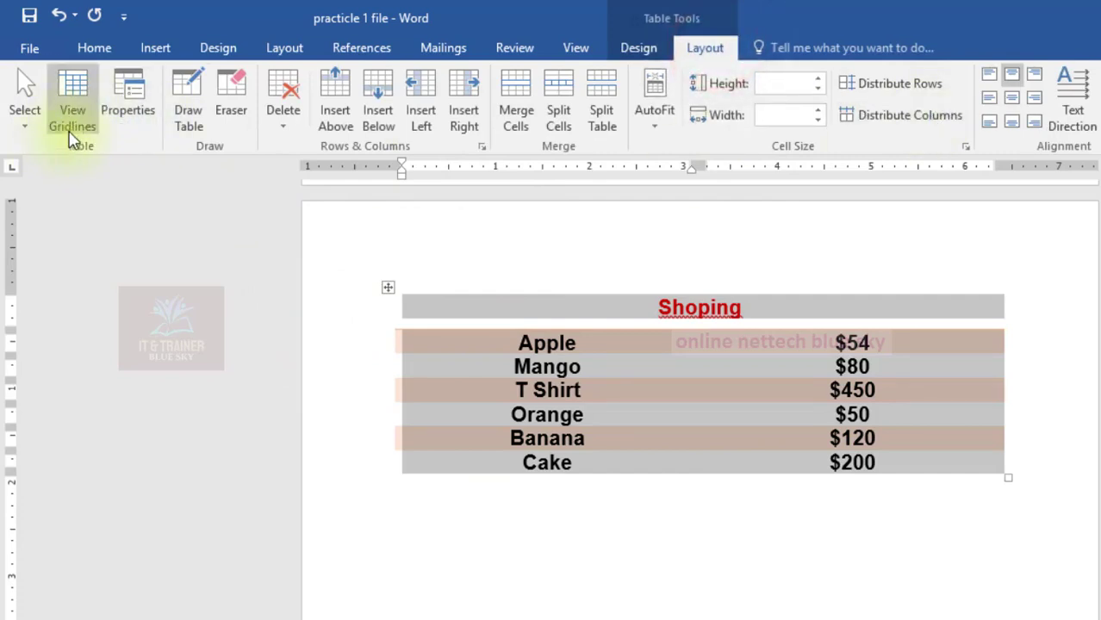
# Toggle the table gridlines on and off, then show the Delete options for table parts
pyautogui.click(73, 122)
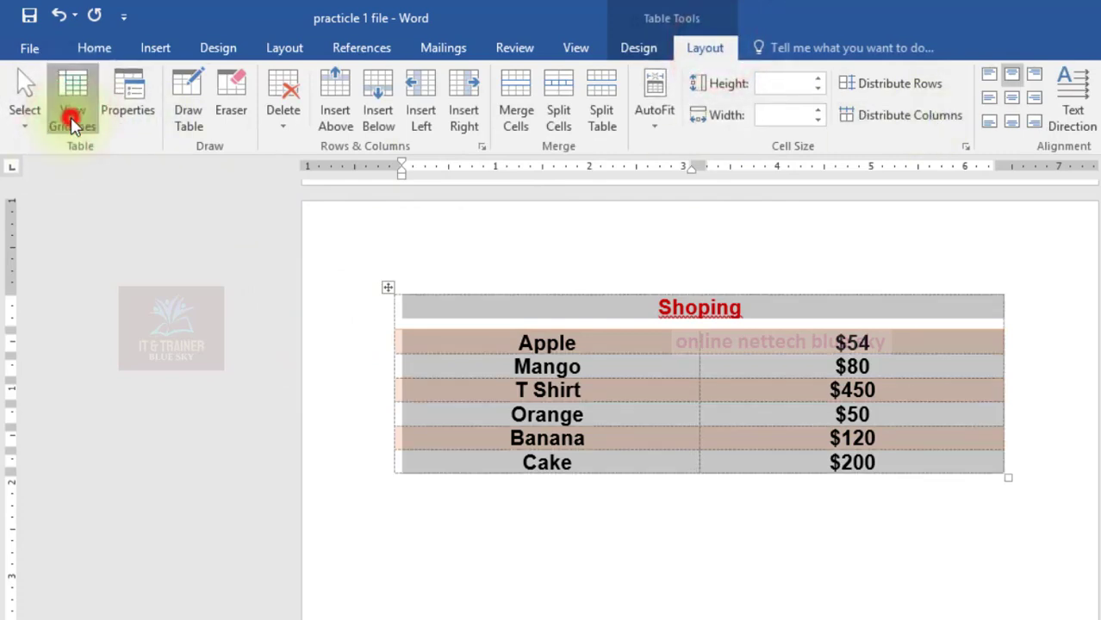
pyautogui.click(72, 123)
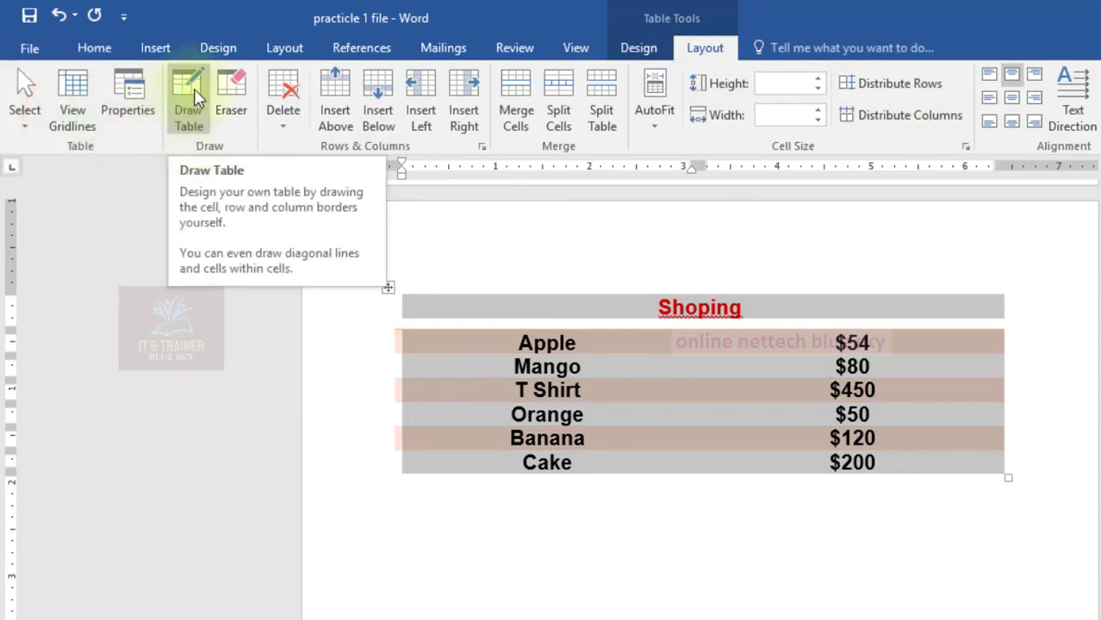
pyautogui.click(287, 120)
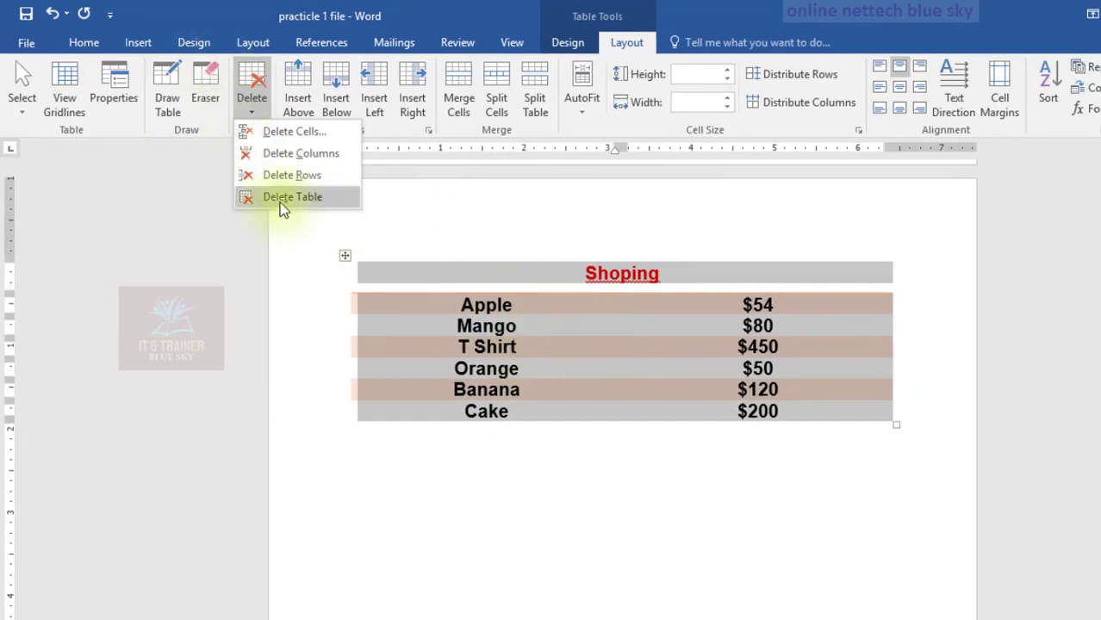
pyautogui.click(400, 220)
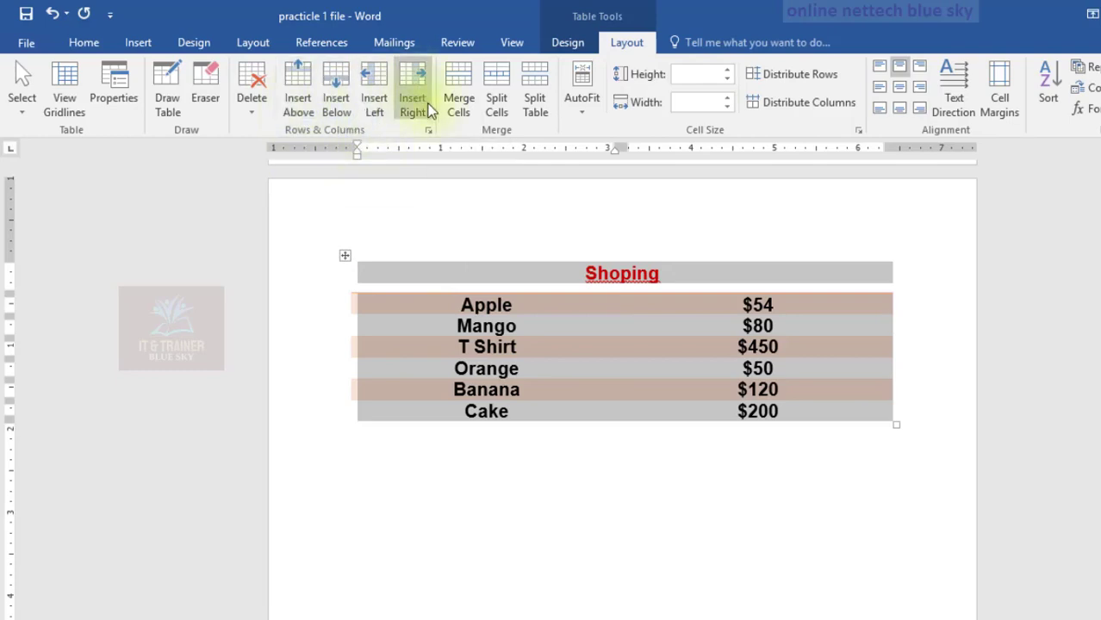
pyautogui.click(308, 95)
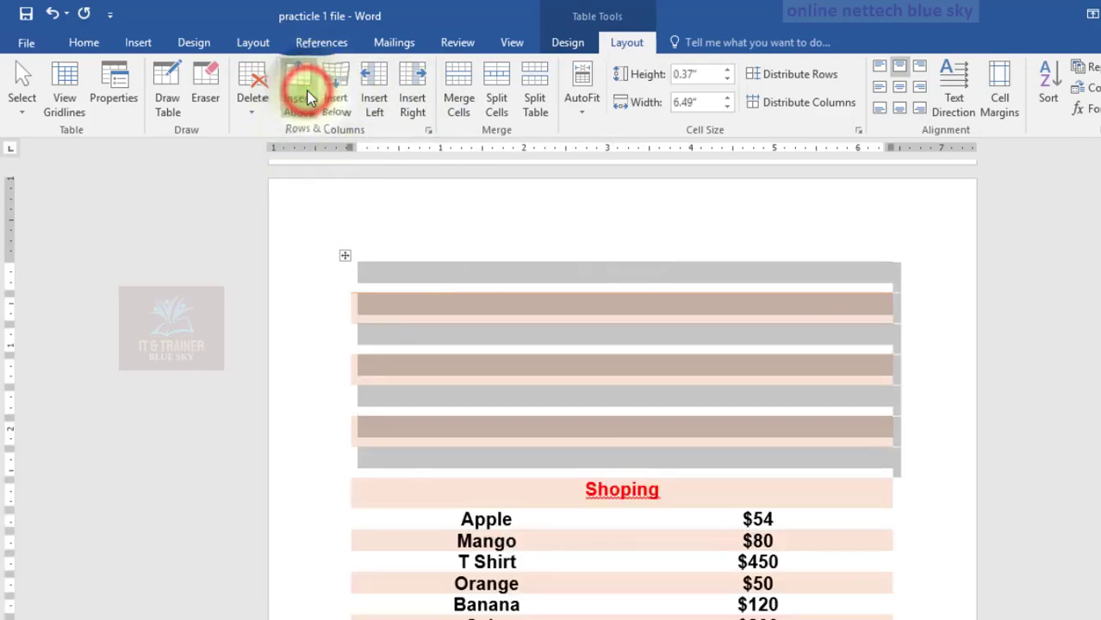
pyautogui.scroll(-1, 405, 328)
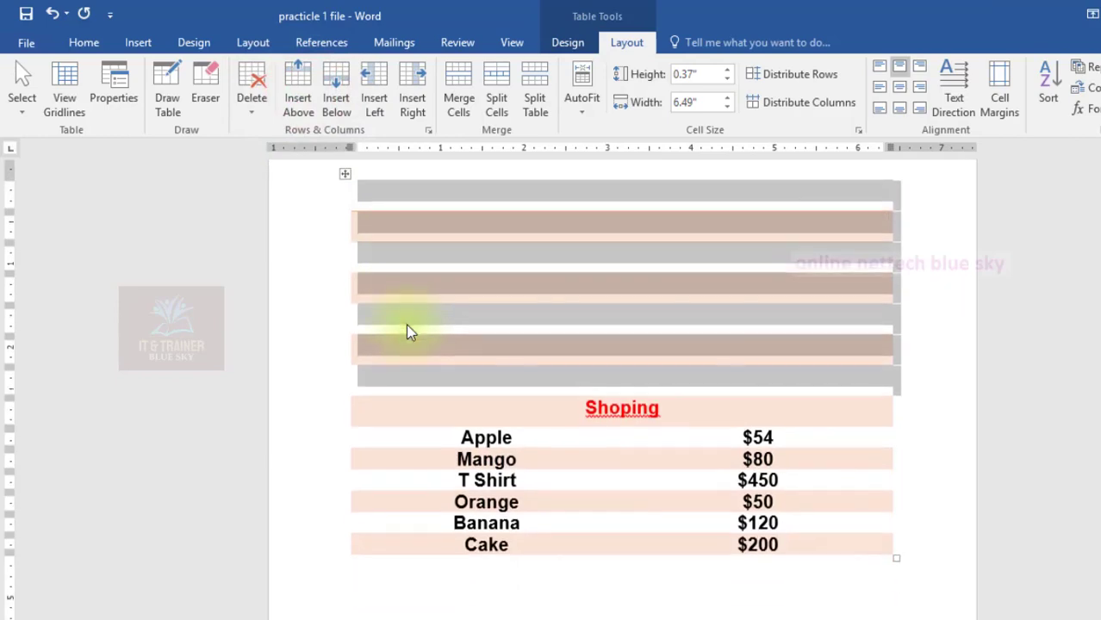
pyautogui.click(52, 13)
pyautogui.click(323, 79)
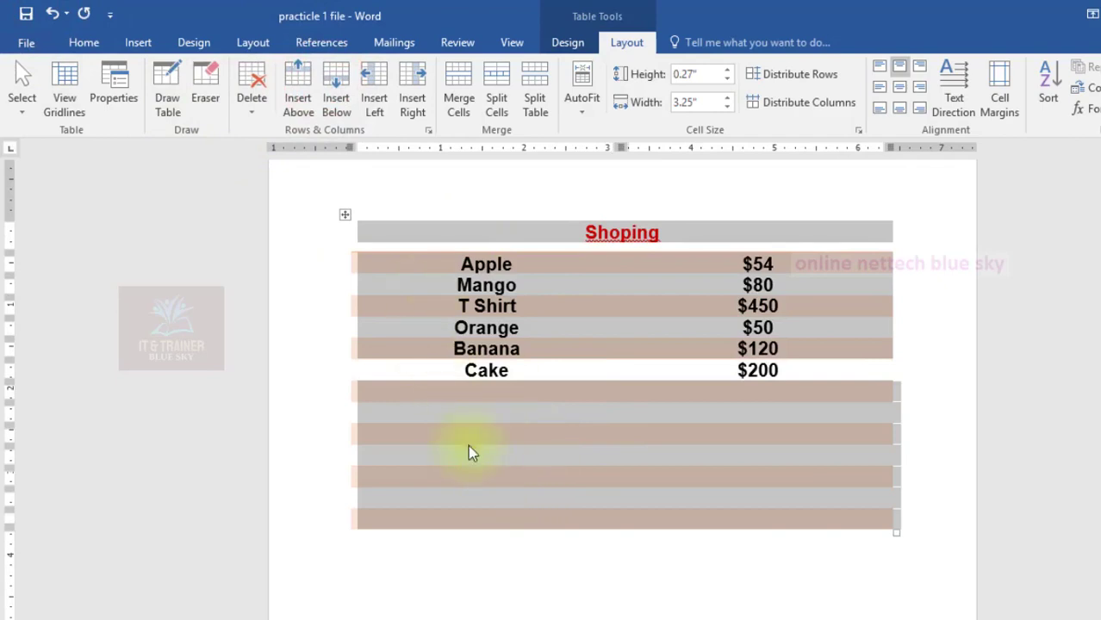
pyautogui.click(52, 13)
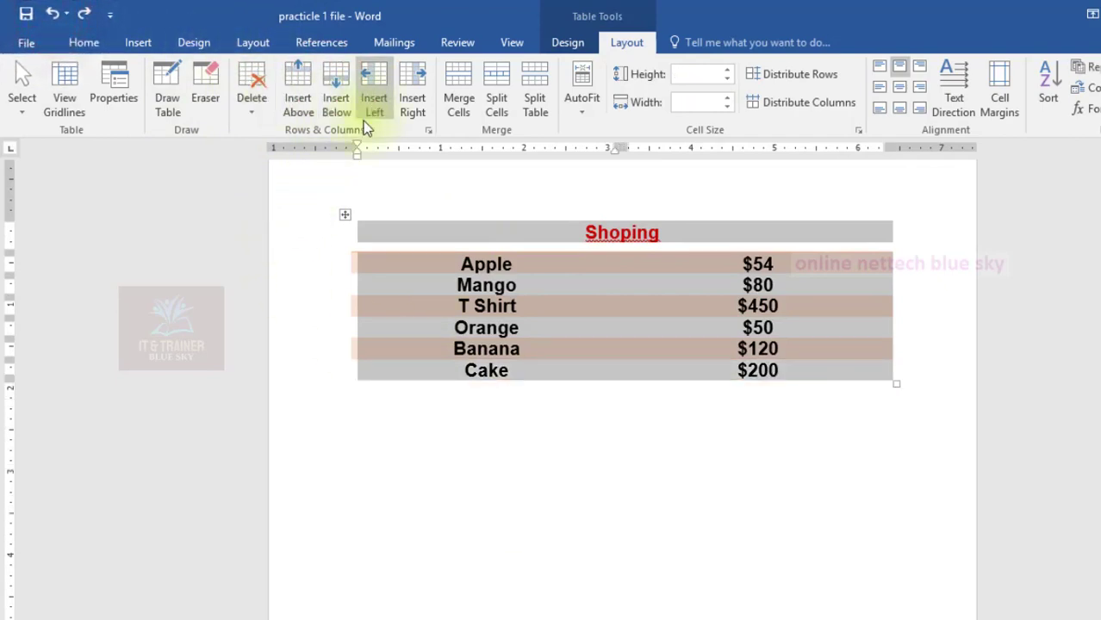
pyautogui.click(374, 94)
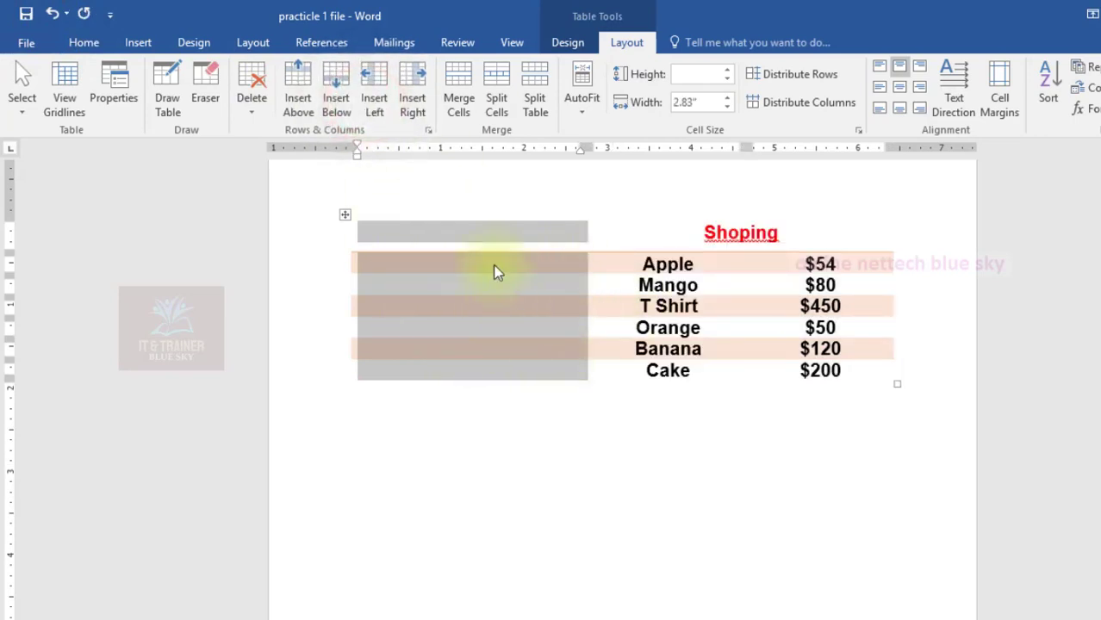
pyautogui.click(52, 13)
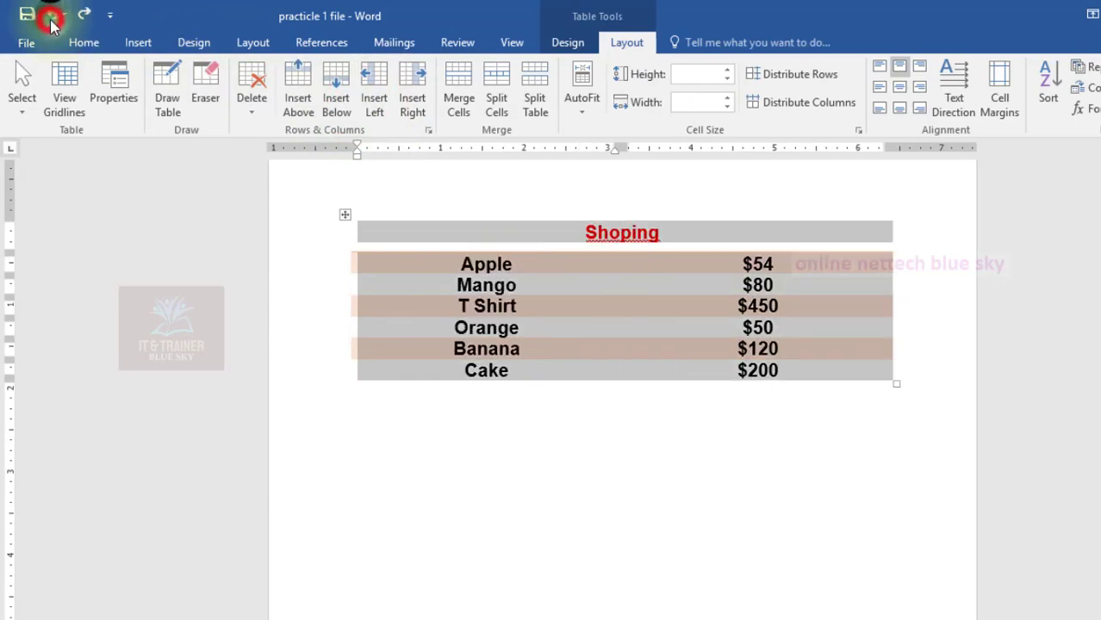
pyautogui.click(412, 95)
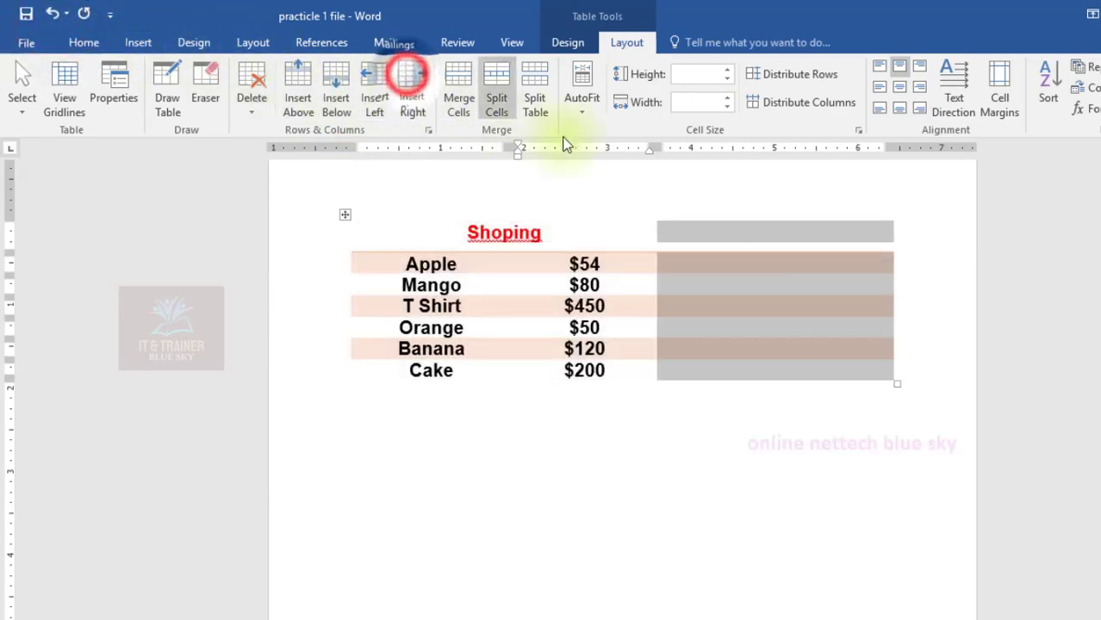
pyautogui.click(51, 13)
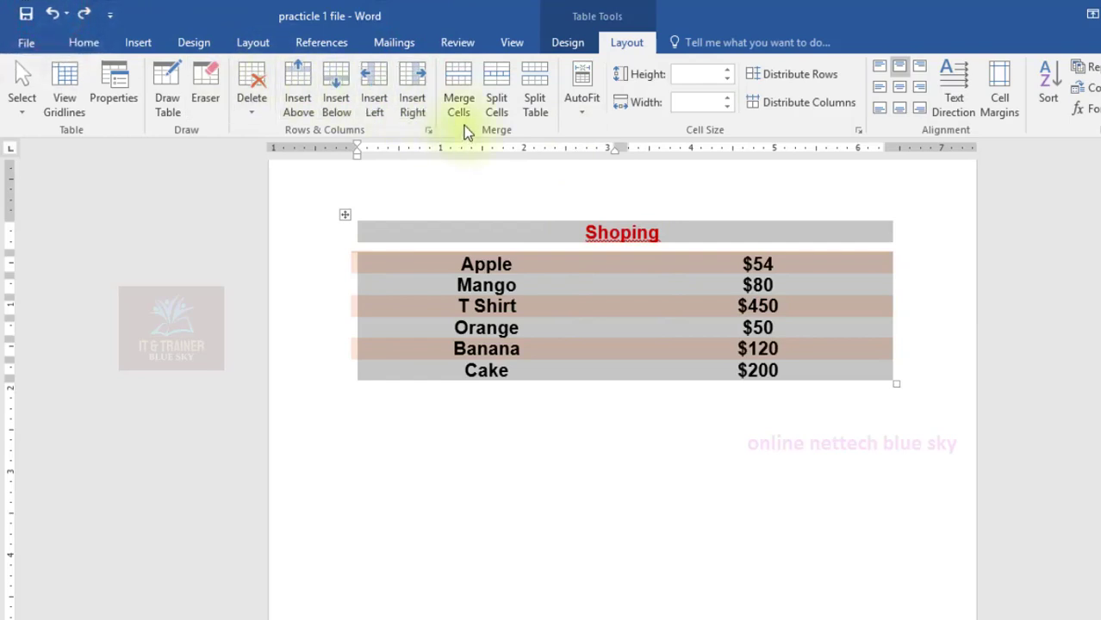
pyautogui.click(511, 211)
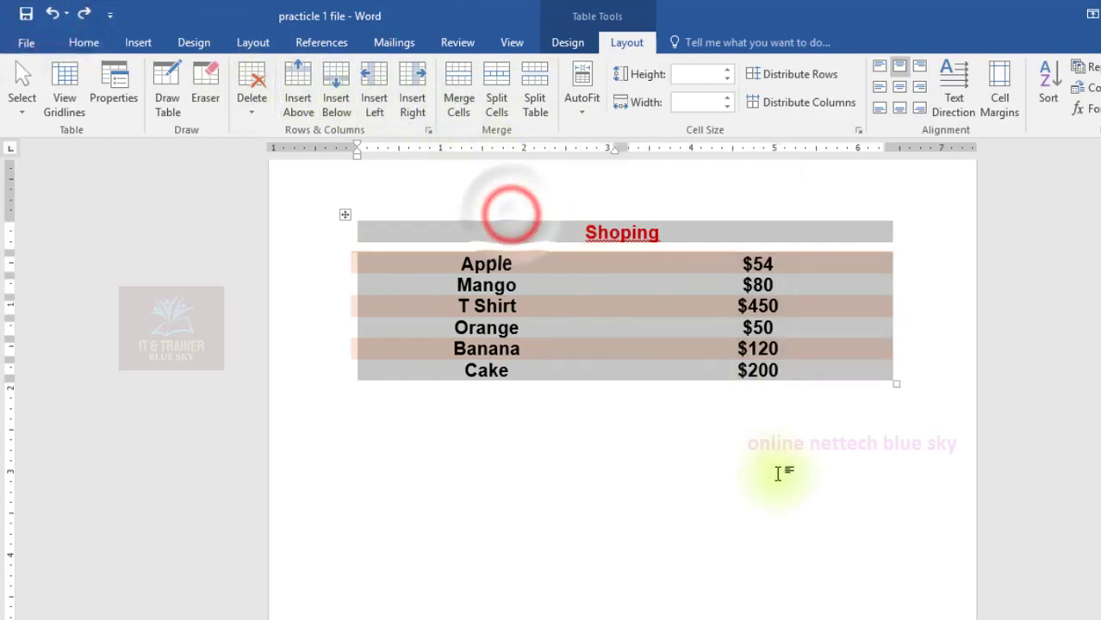
pyautogui.click(971, 520)
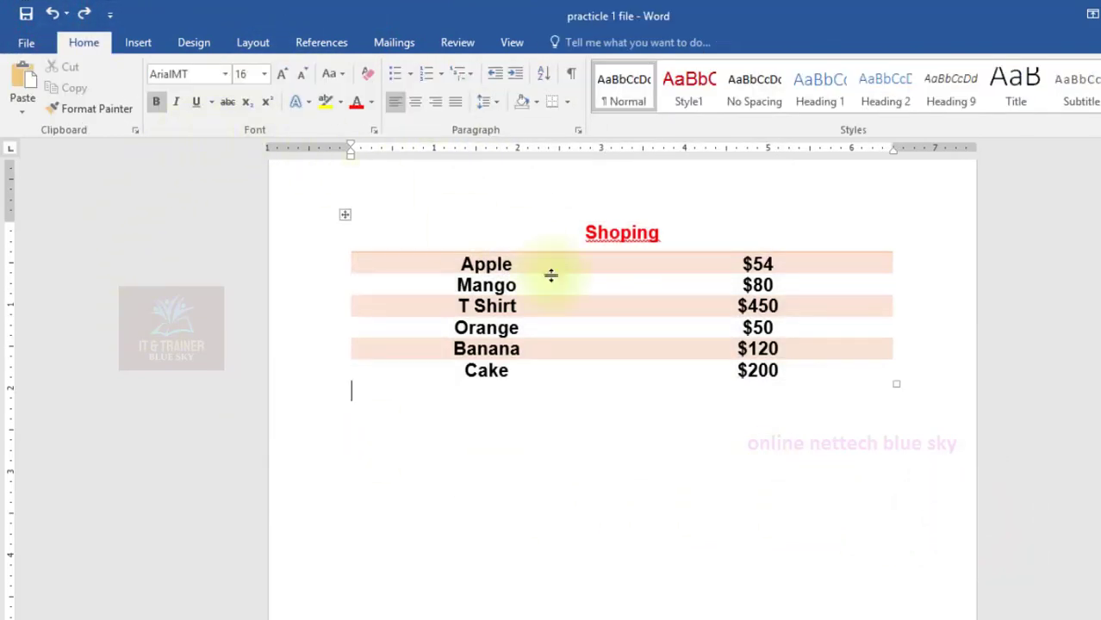
# Select the Shoping table and place the cursor in the Apple and $54 cells
pyautogui.moveTo(298, 244); pyautogui.dragTo(327, 405)
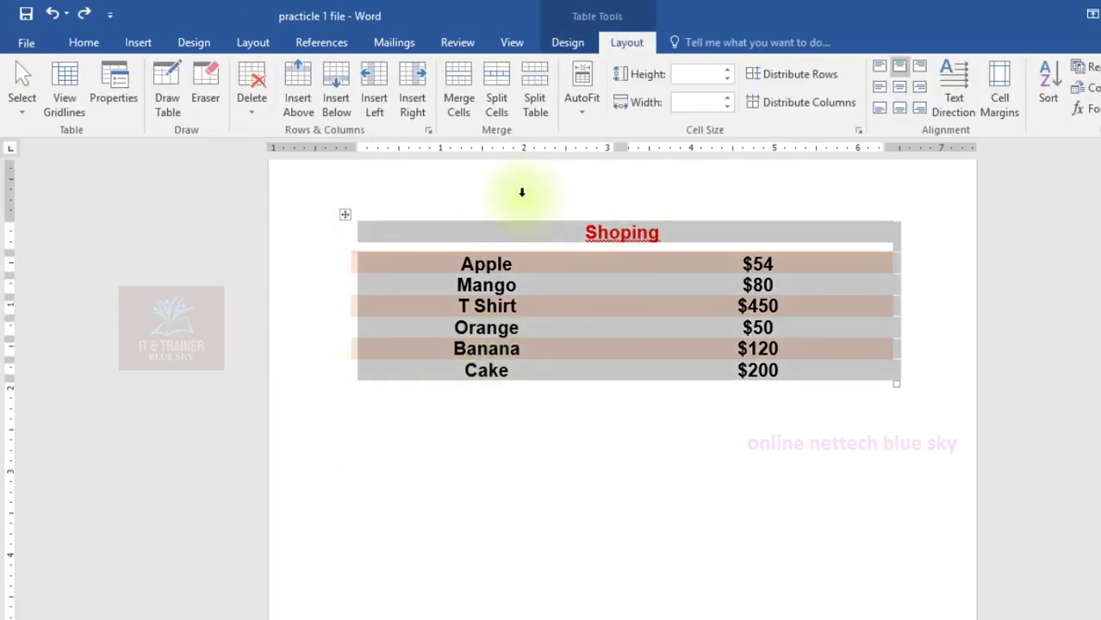
pyautogui.click(521, 263)
pyautogui.click(636, 263)
pyautogui.click(730, 256)
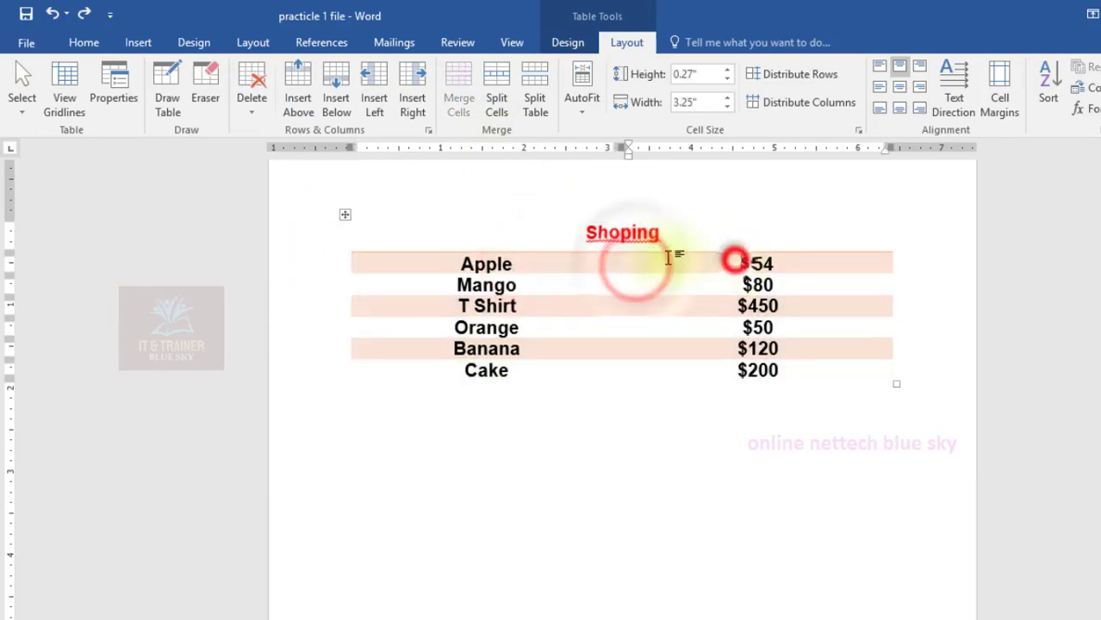
pyautogui.click(617, 248)
pyautogui.click(580, 261)
pyautogui.click(654, 264)
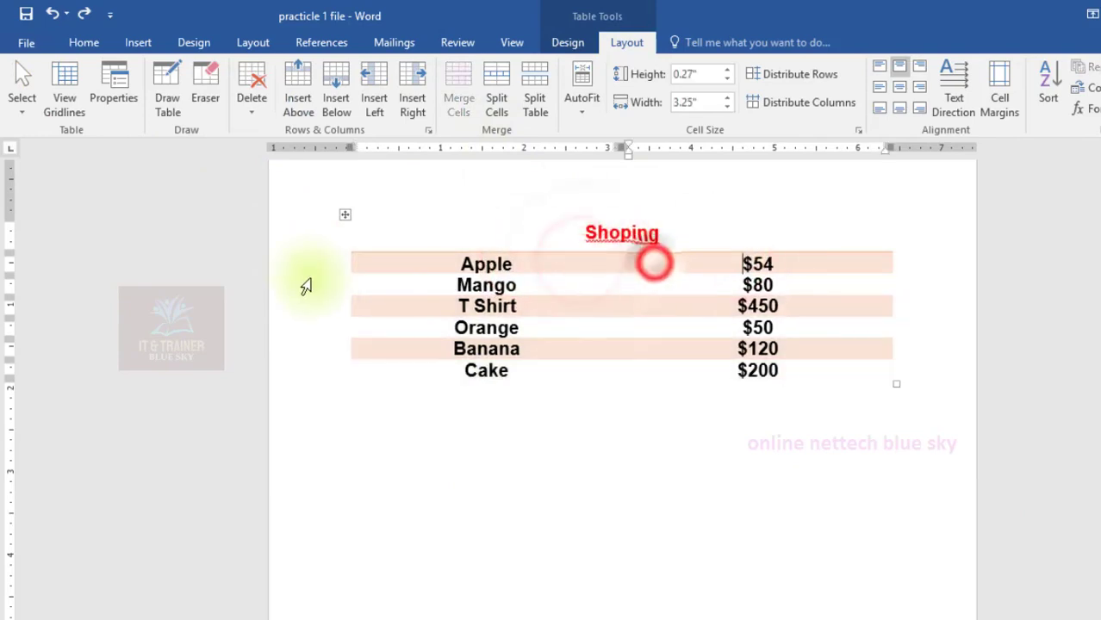
# Undo the earlier table style changes back to plain black gridlines
pyautogui.click(54, 13)
pyautogui.click(53, 13)
pyautogui.click(53, 13)
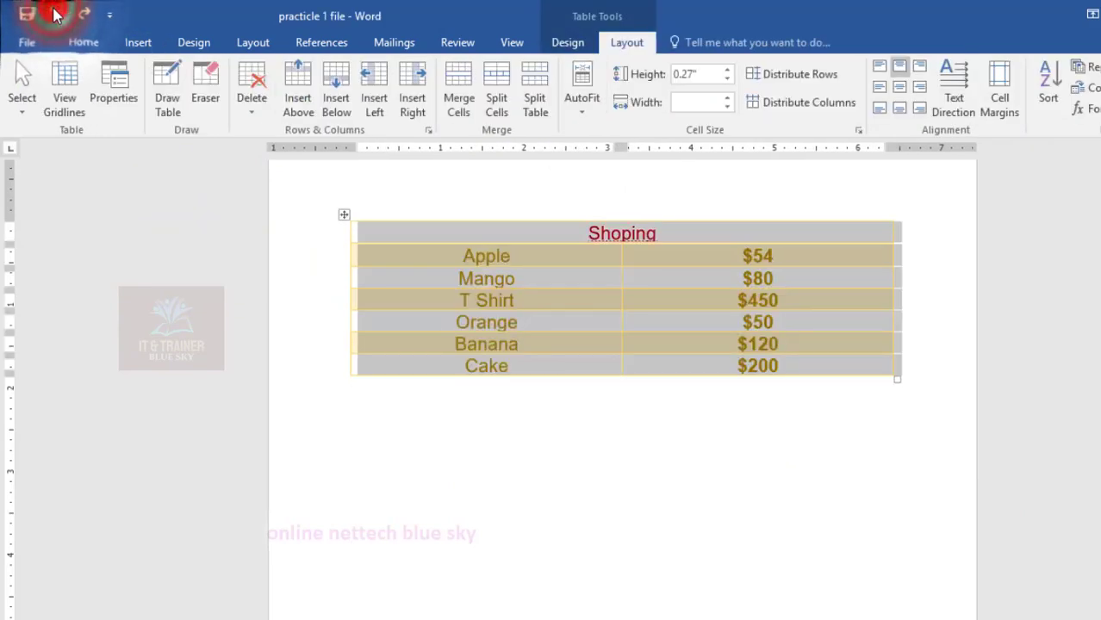
pyautogui.click(54, 14)
pyautogui.click(53, 13)
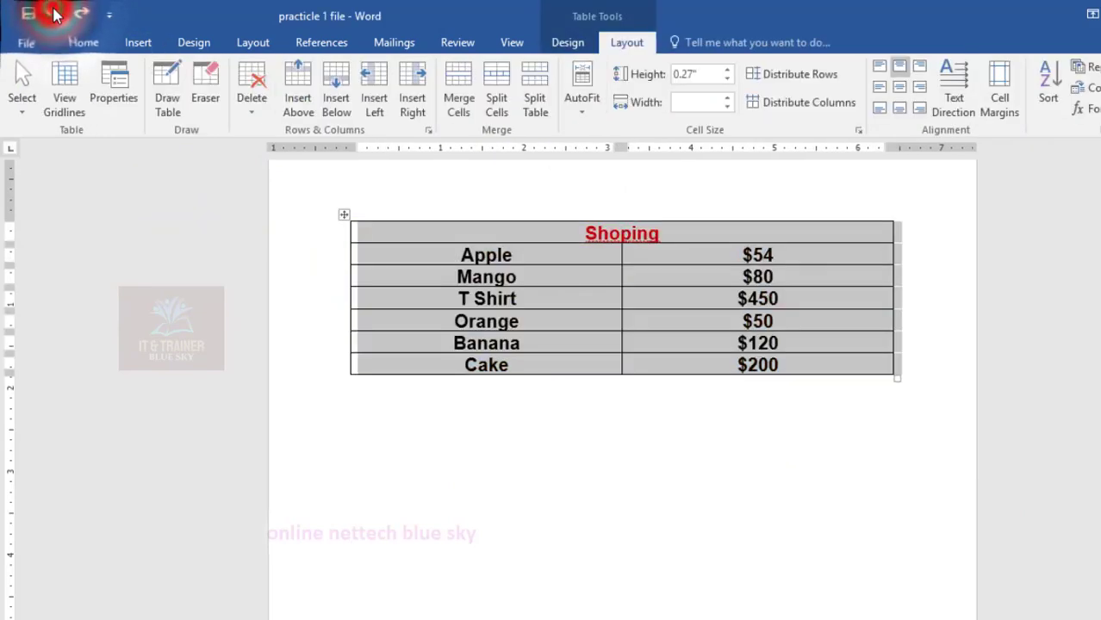
# Select both the Apple and $54 cells of the first item row
pyautogui.click(521, 549)
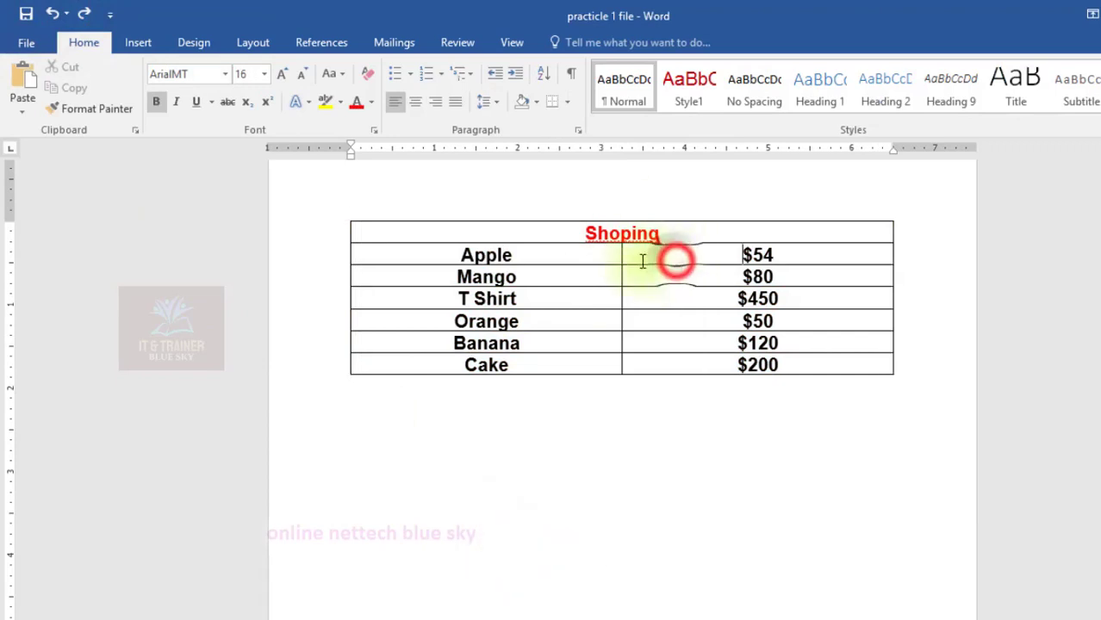
pyautogui.moveTo(672, 259); pyautogui.dragTo(590, 256)
pyautogui.click(586, 258)
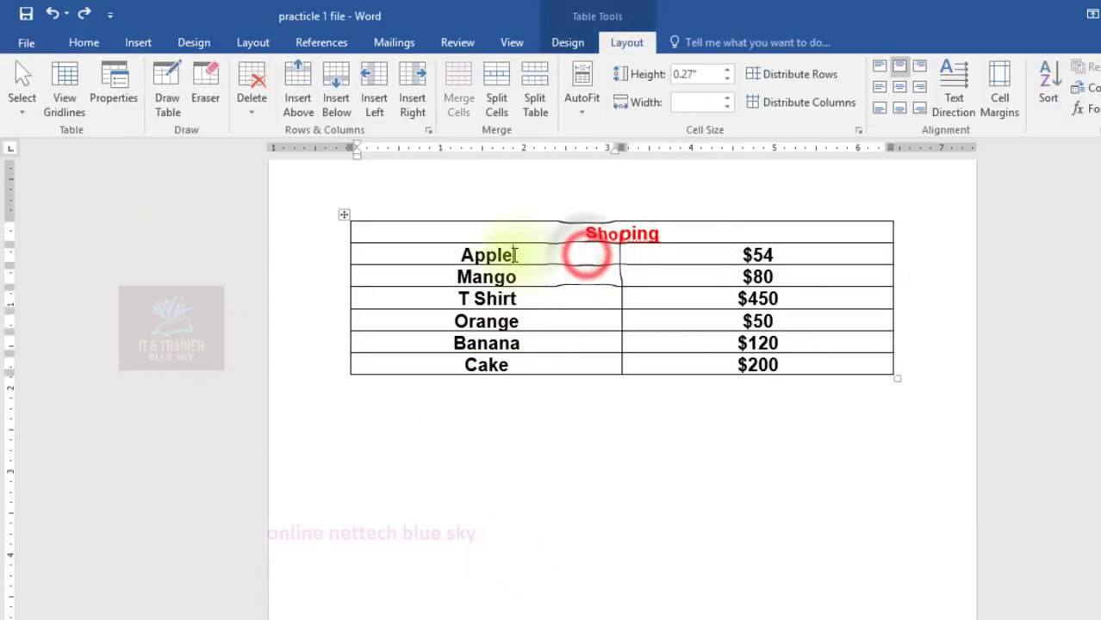
pyautogui.moveTo(543, 252); pyautogui.dragTo(445, 253)
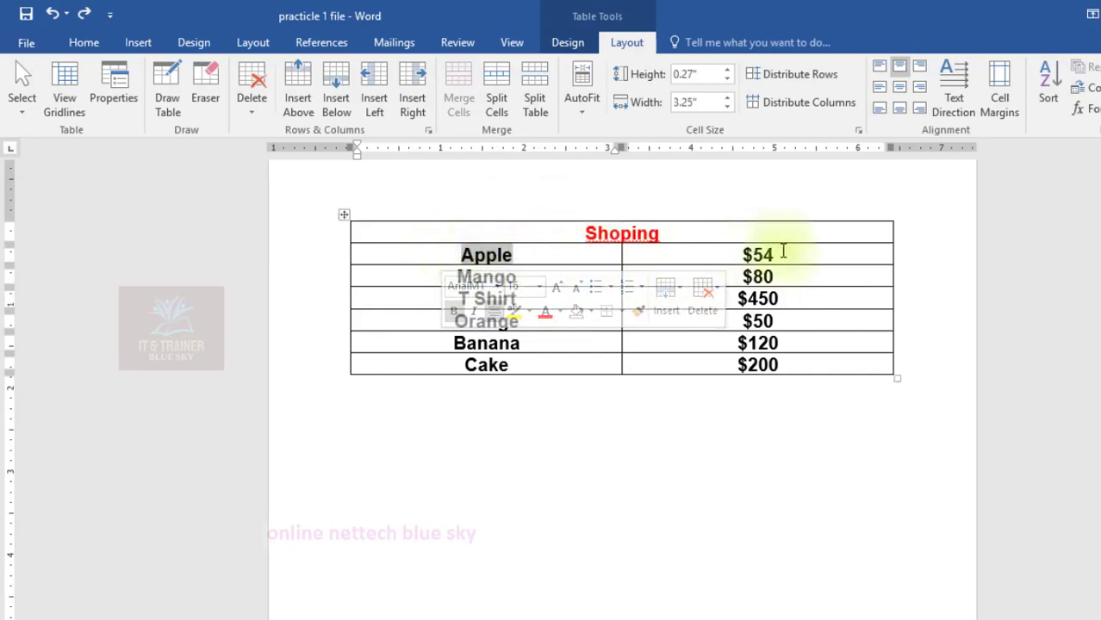
pyautogui.moveTo(779, 251); pyautogui.dragTo(651, 264)
pyautogui.click(652, 246)
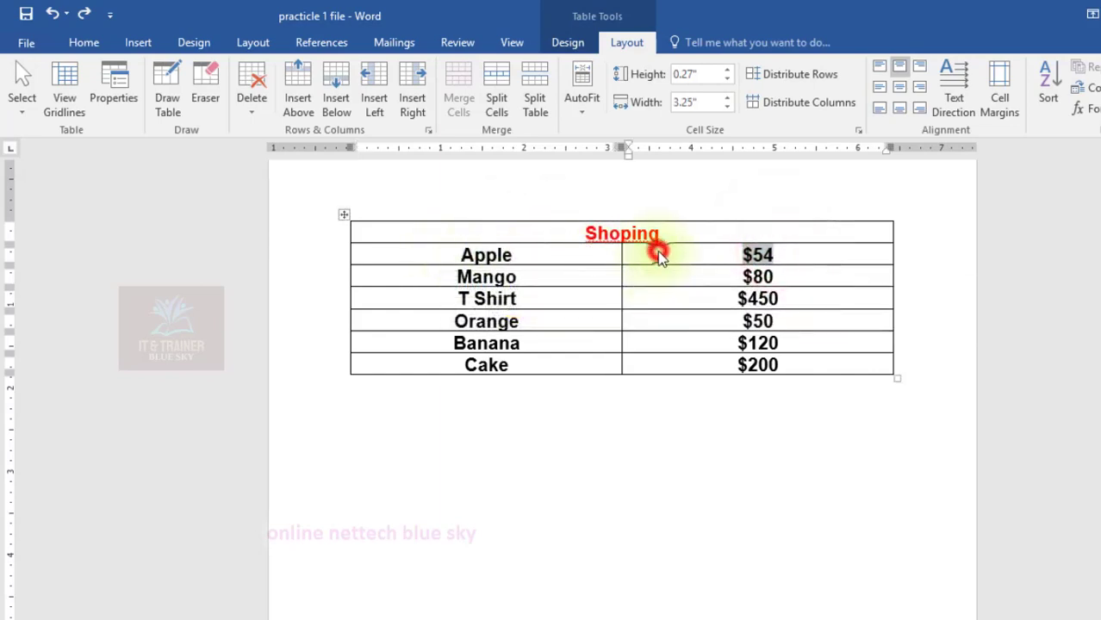
pyautogui.click(586, 258)
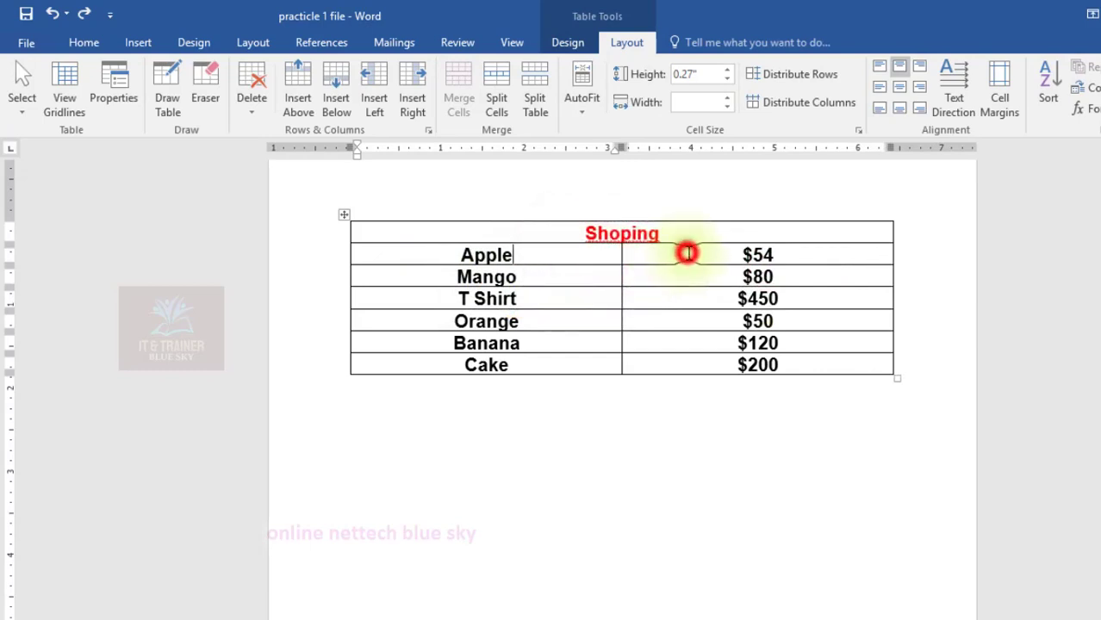
pyautogui.moveTo(688, 252); pyautogui.dragTo(577, 250)
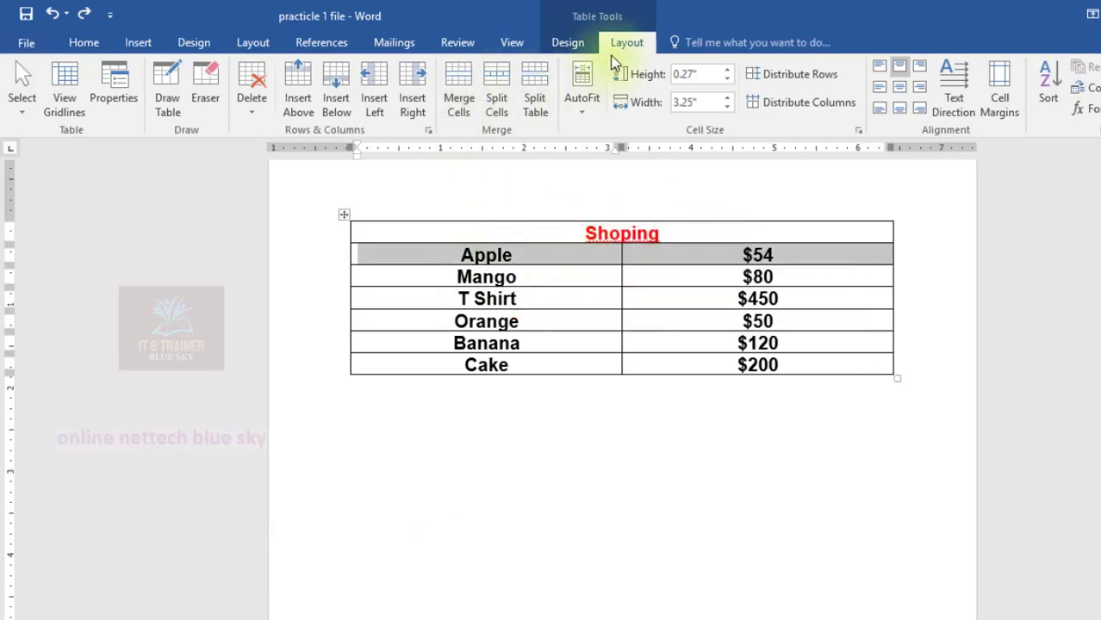
# Merge the Apple/$54 row and the Orange/$50 row into single cells, then reselect Orange
pyautogui.click(458, 96)
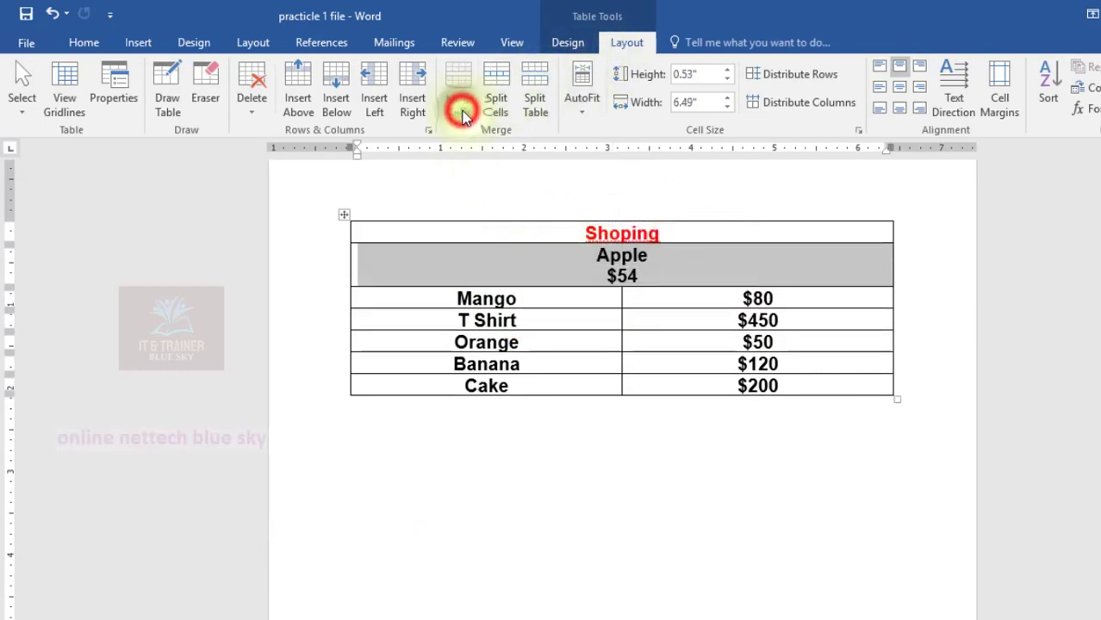
pyautogui.click(634, 278)
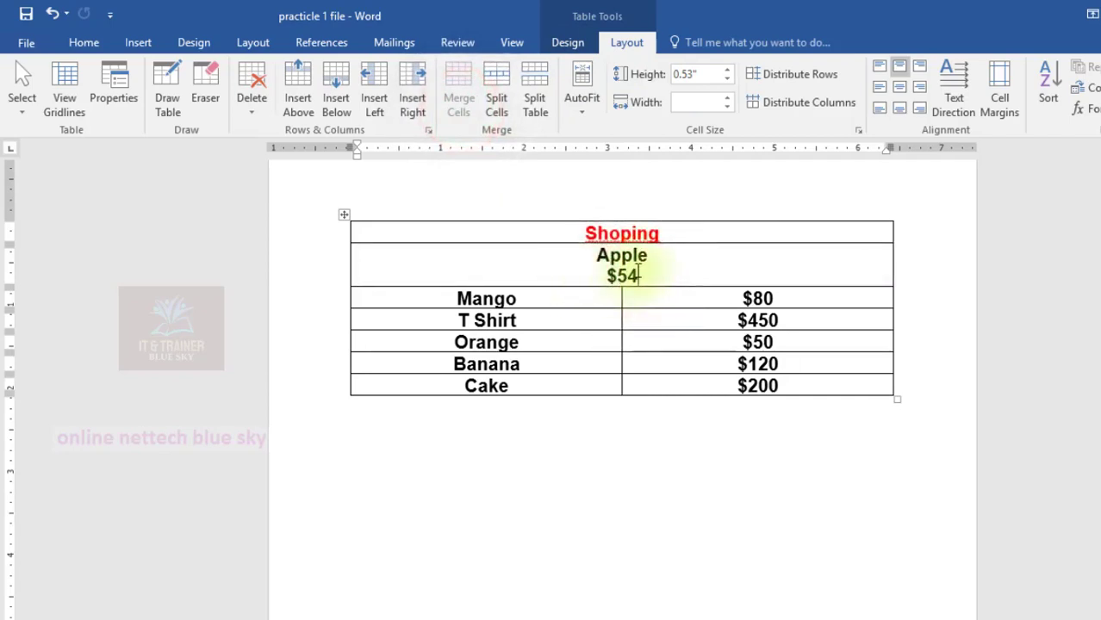
pyautogui.click(644, 291)
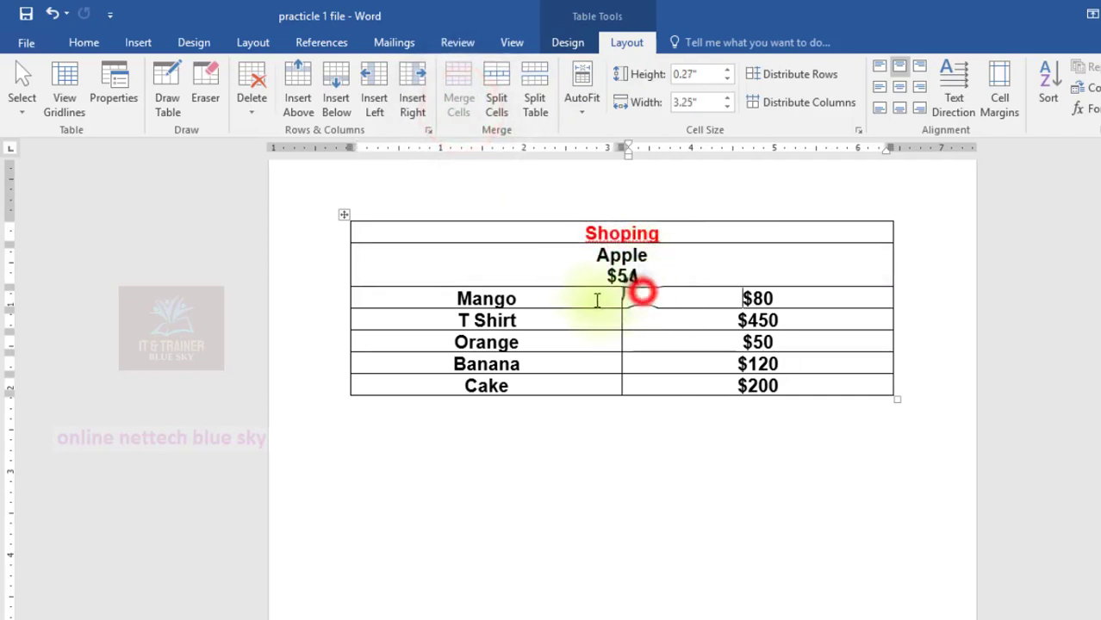
pyautogui.click(592, 299)
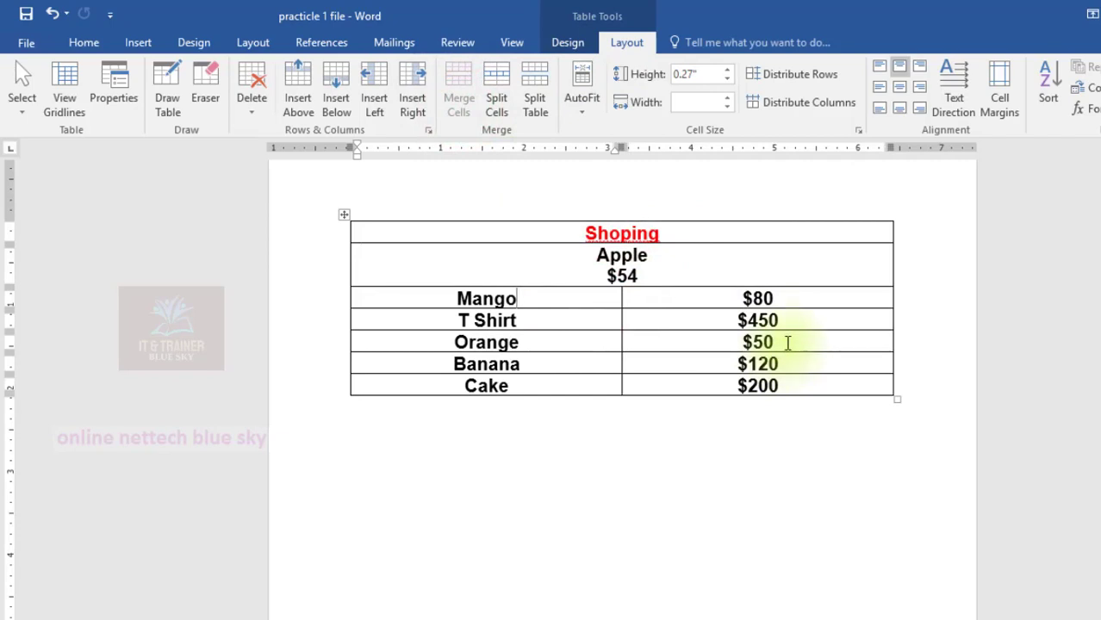
pyautogui.moveTo(787, 342); pyautogui.dragTo(570, 342)
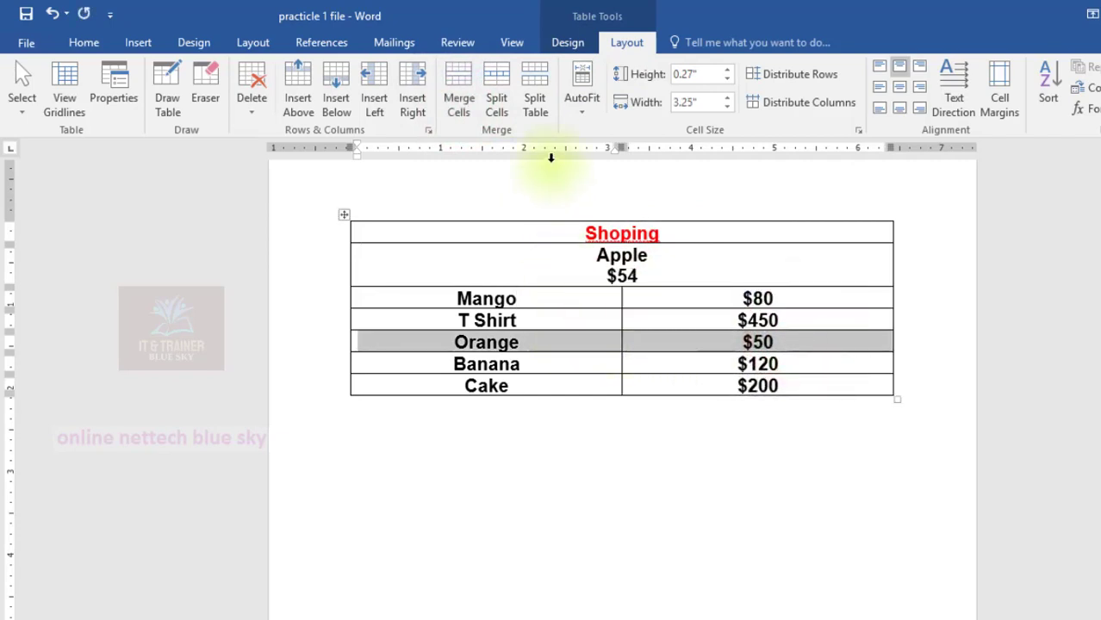
pyautogui.click(456, 90)
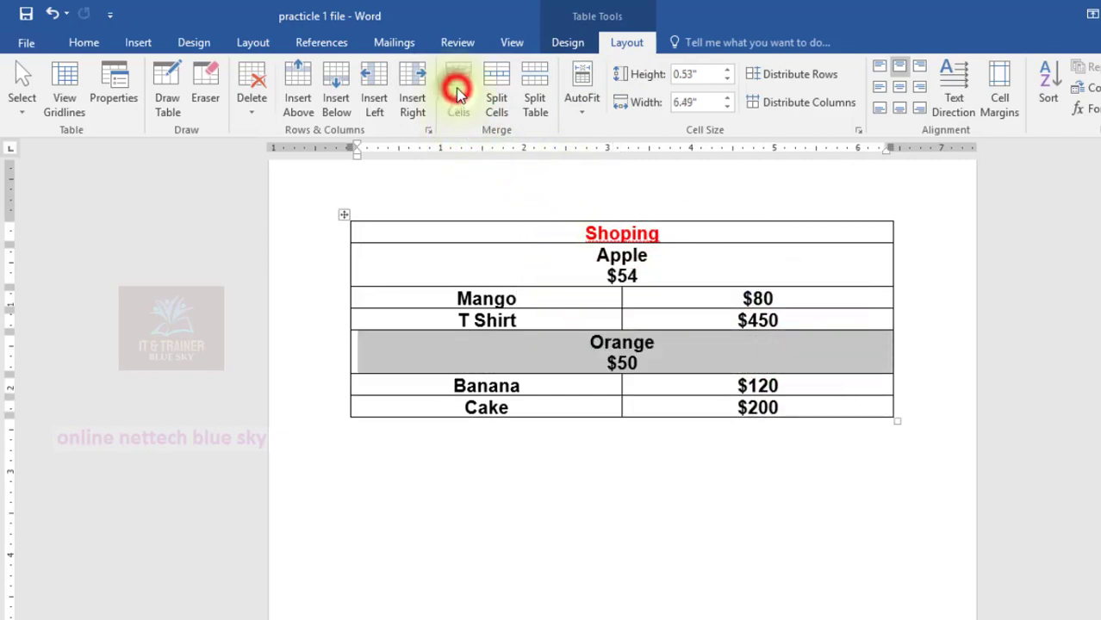
pyautogui.click(634, 344)
pyautogui.click(652, 462)
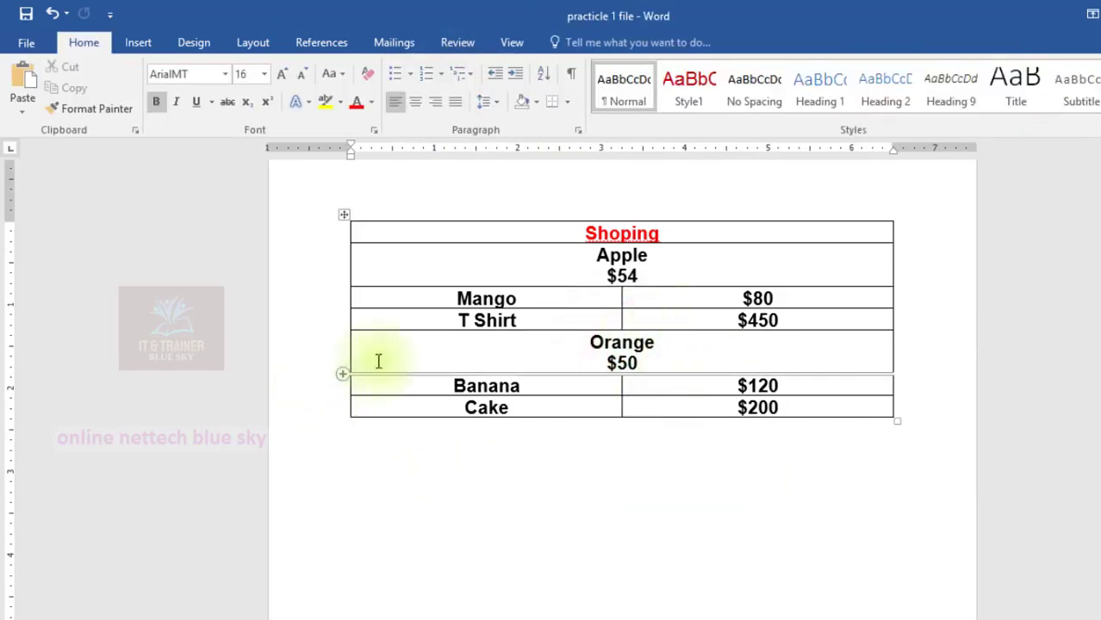
pyautogui.moveTo(378, 340)
pyautogui.mouseDown()
pyautogui.moveTo(387, 382)
pyautogui.moveTo(381, 362)
pyautogui.mouseUp()
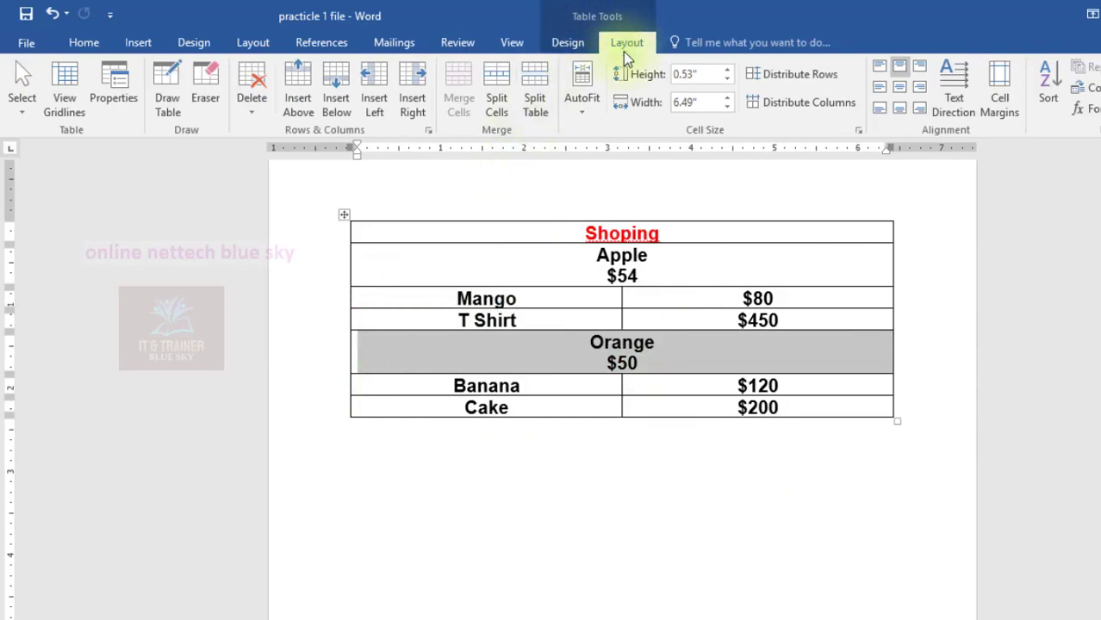
# Re-split the merged Orange row with Split Cells until Orange and $50 sit in separate aligned cells
pyautogui.click(497, 91)
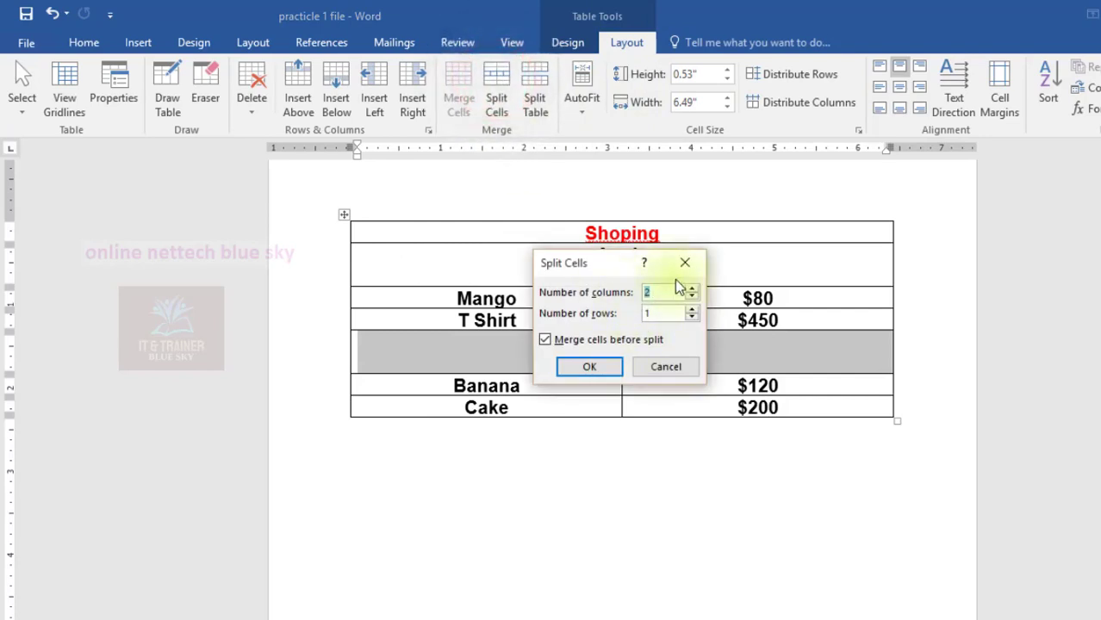
pyautogui.click(574, 366)
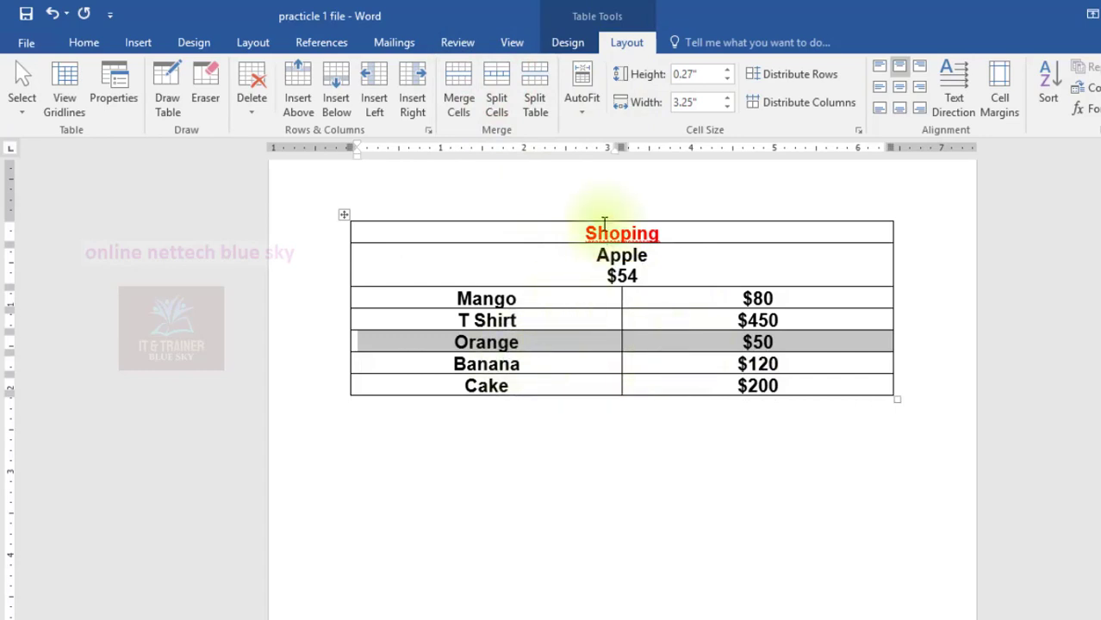
pyautogui.click(496, 109)
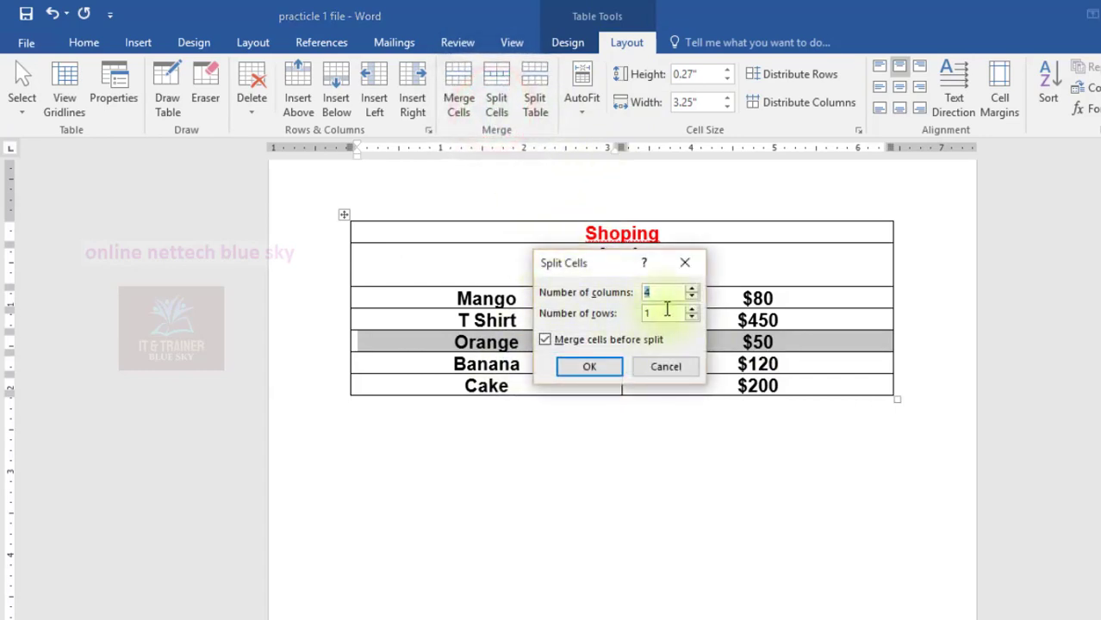
pyautogui.click(595, 369)
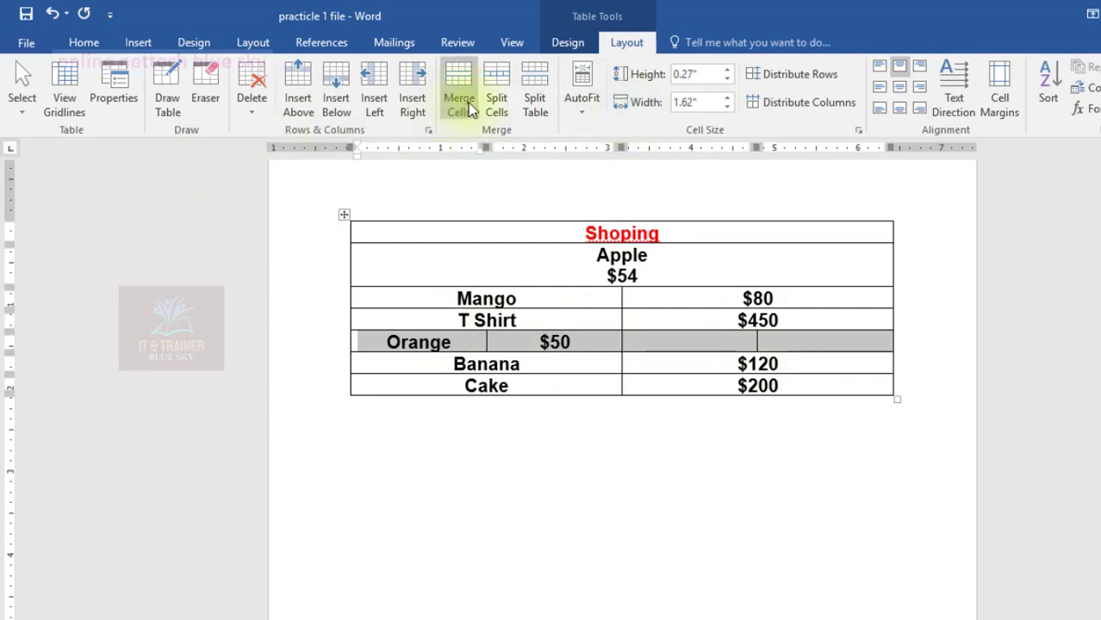
pyautogui.click(491, 101)
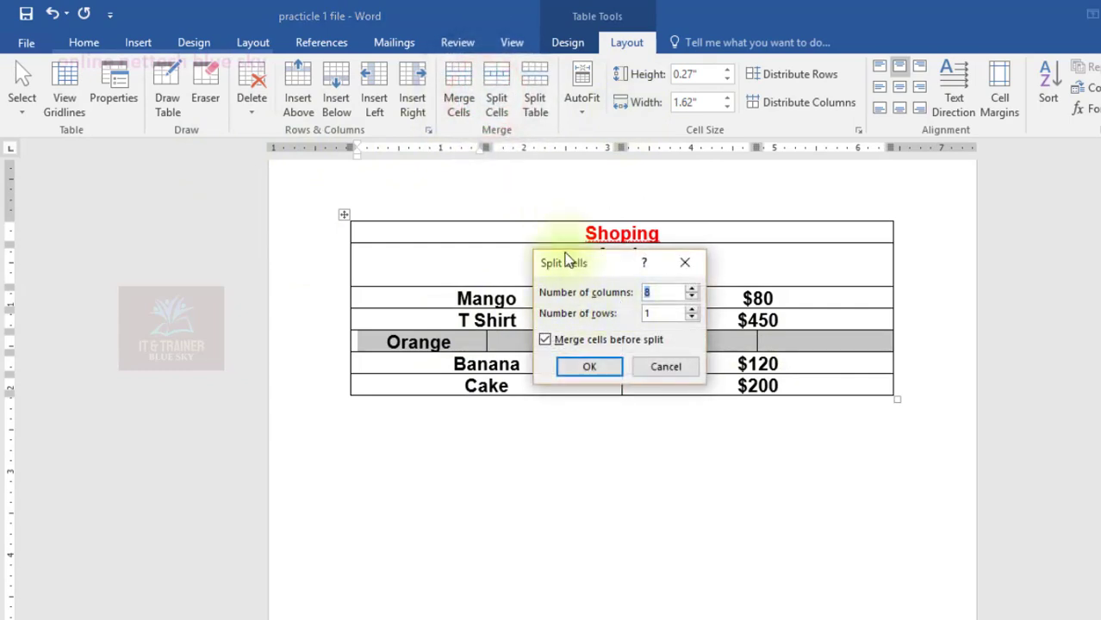
pyautogui.moveTo(565, 261); pyautogui.dragTo(583, 351)
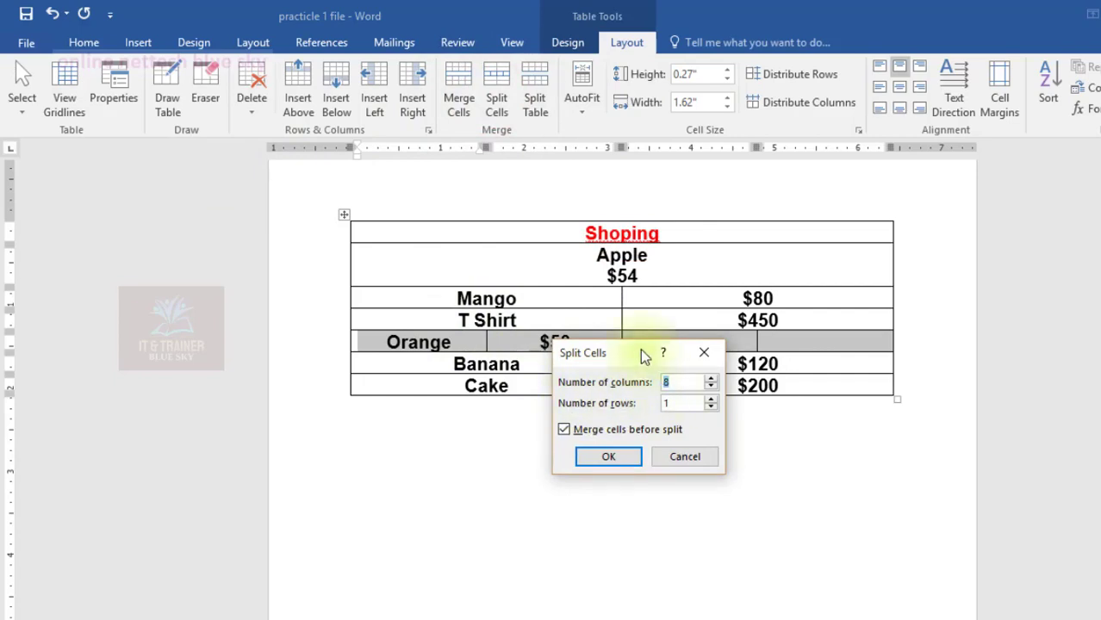
pyautogui.moveTo(642, 356); pyautogui.dragTo(638, 135)
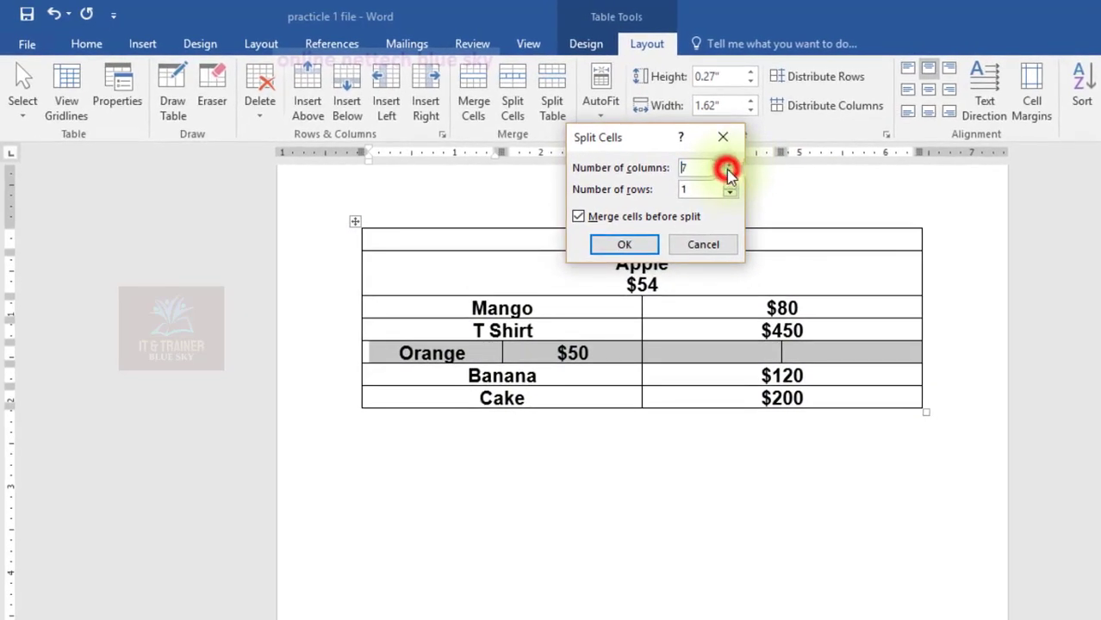
pyautogui.click(729, 168)
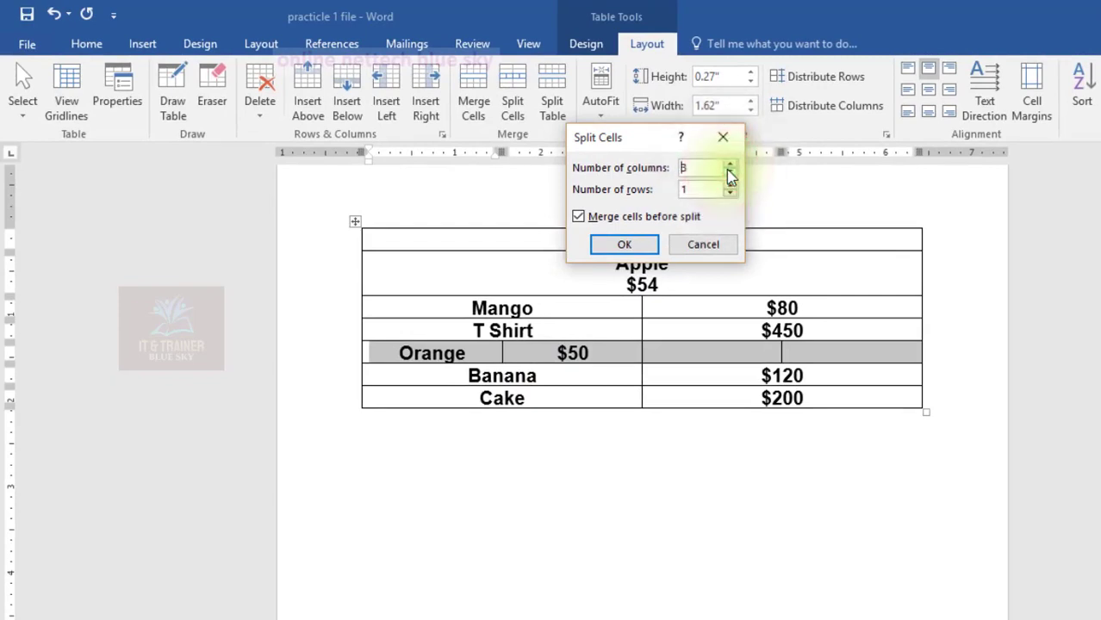
pyautogui.click(623, 245)
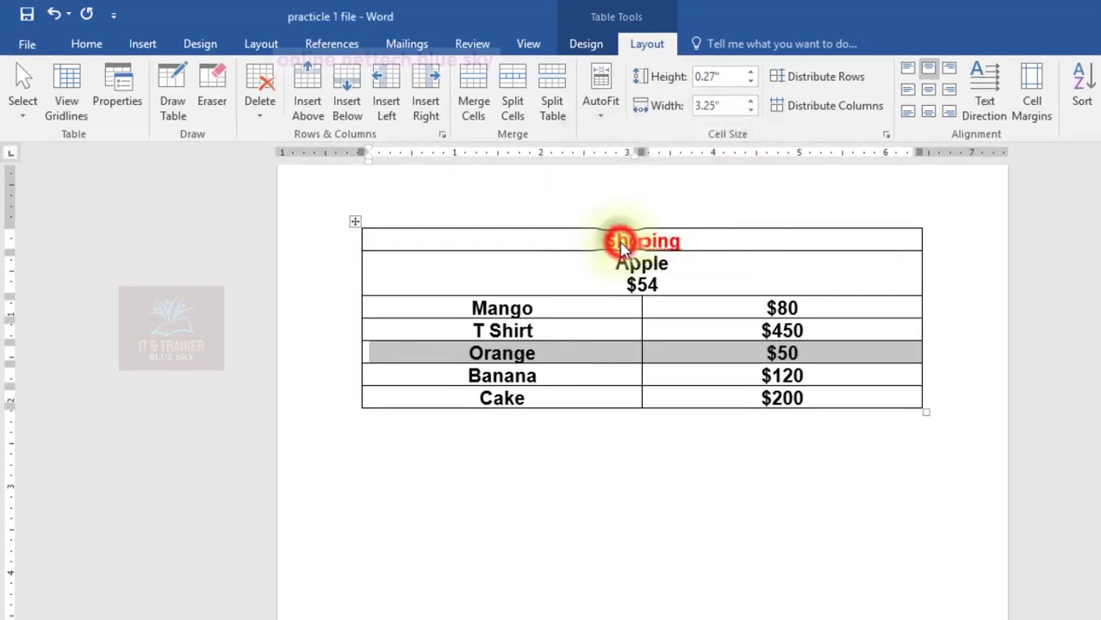
# Try splitting the table above the T Shirt row, then undo that split
pyautogui.click(655, 352)
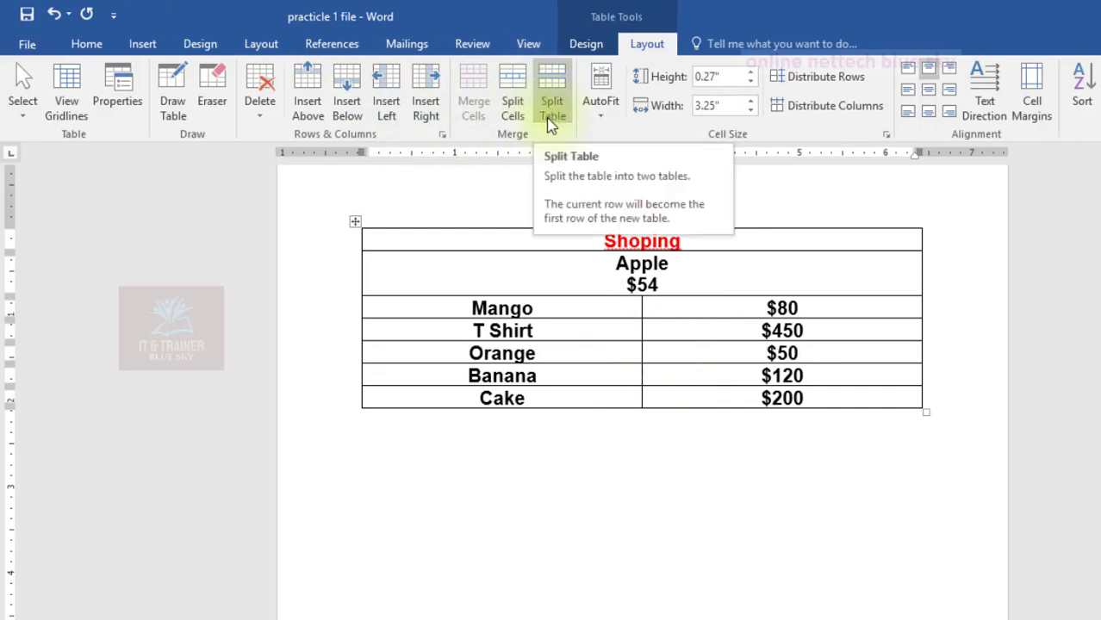
pyautogui.moveTo(289, 235); pyautogui.dragTo(268, 328)
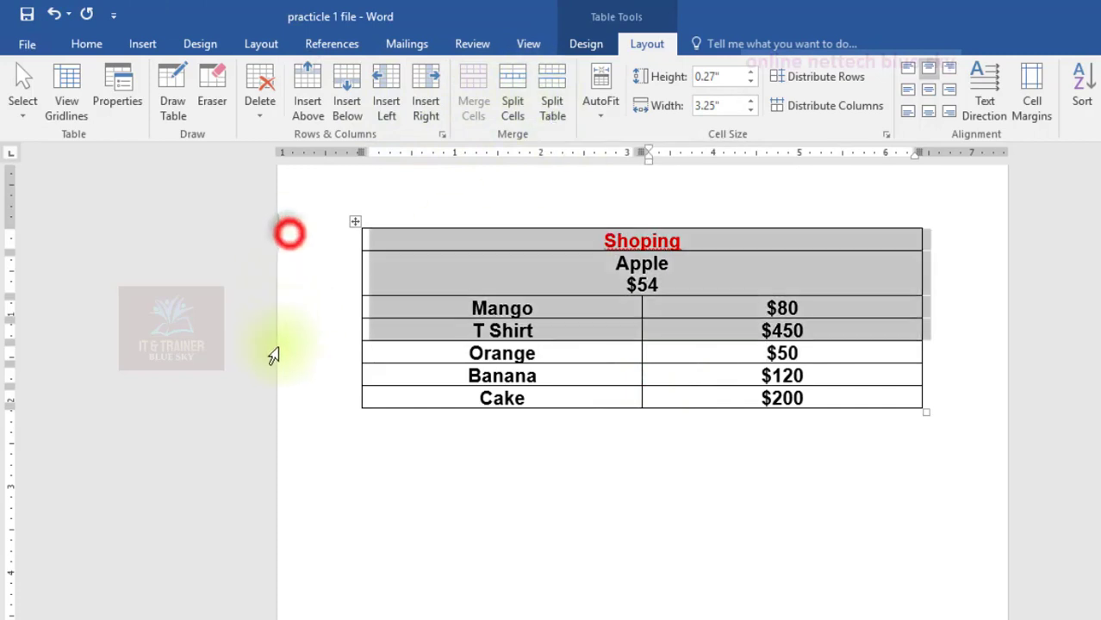
pyautogui.click(389, 354)
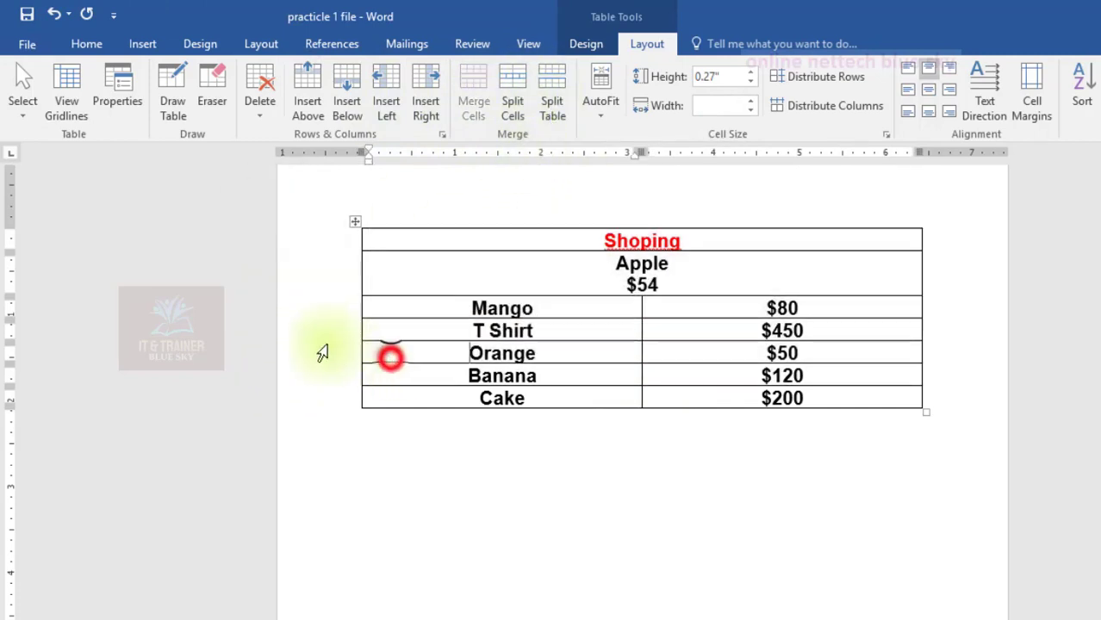
pyautogui.click(329, 335)
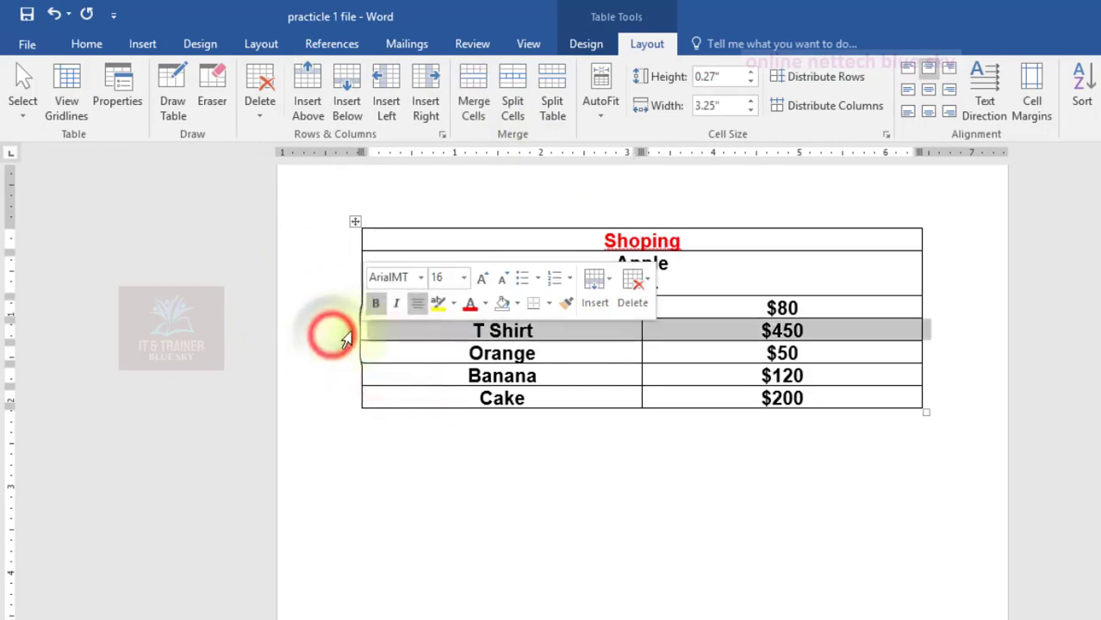
pyautogui.click(559, 101)
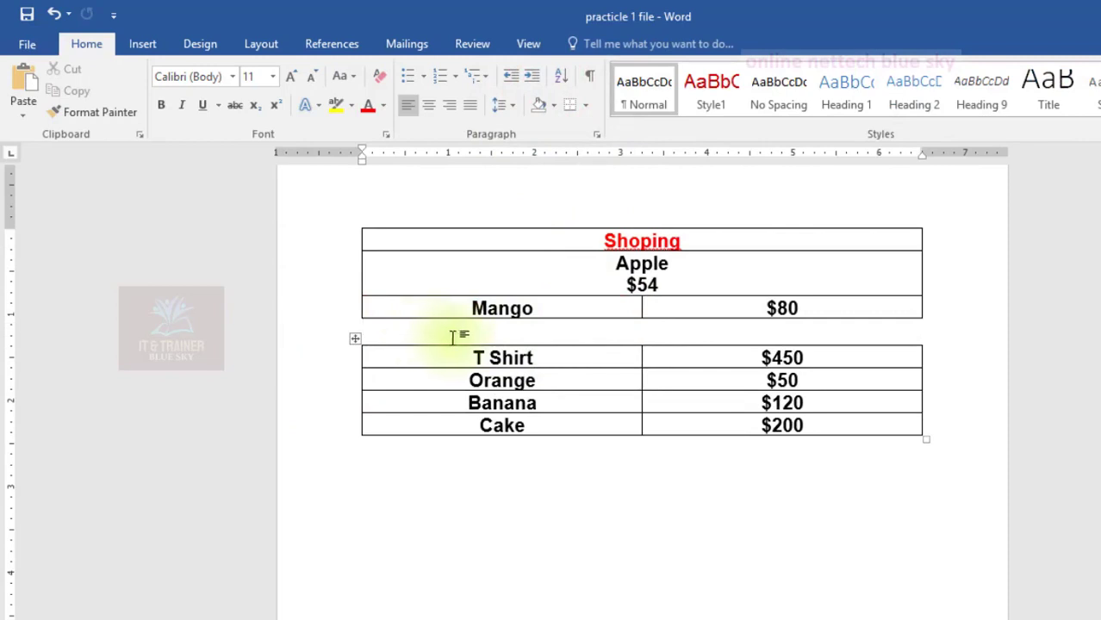
pyautogui.click(54, 14)
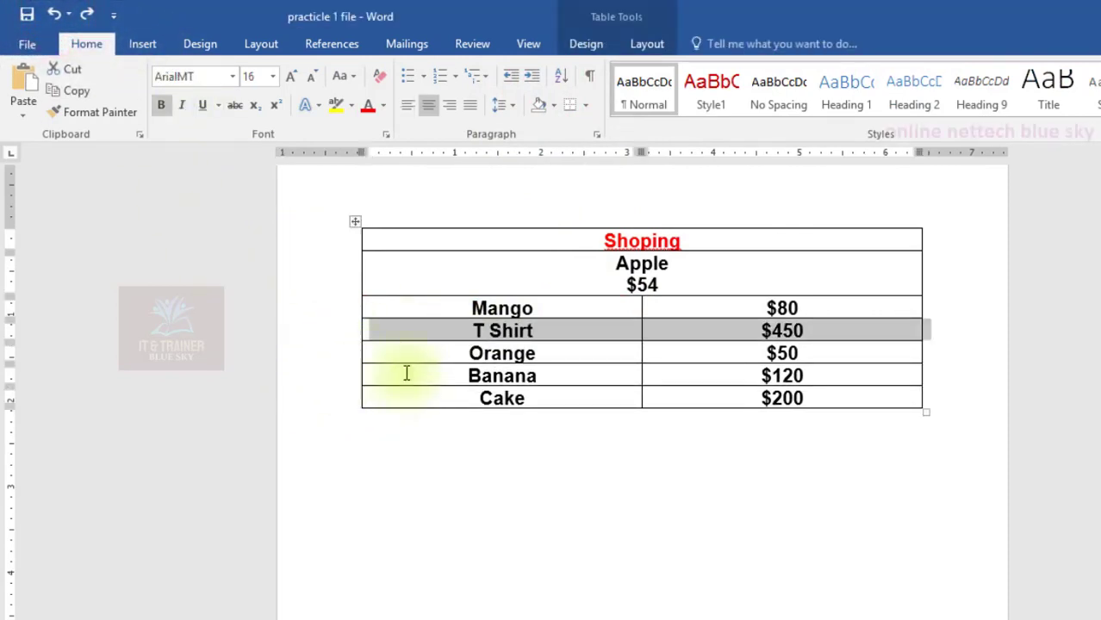
# Split the table above the Banana row and select the new Banana and Cake table
pyautogui.click(449, 358)
pyautogui.click(321, 376)
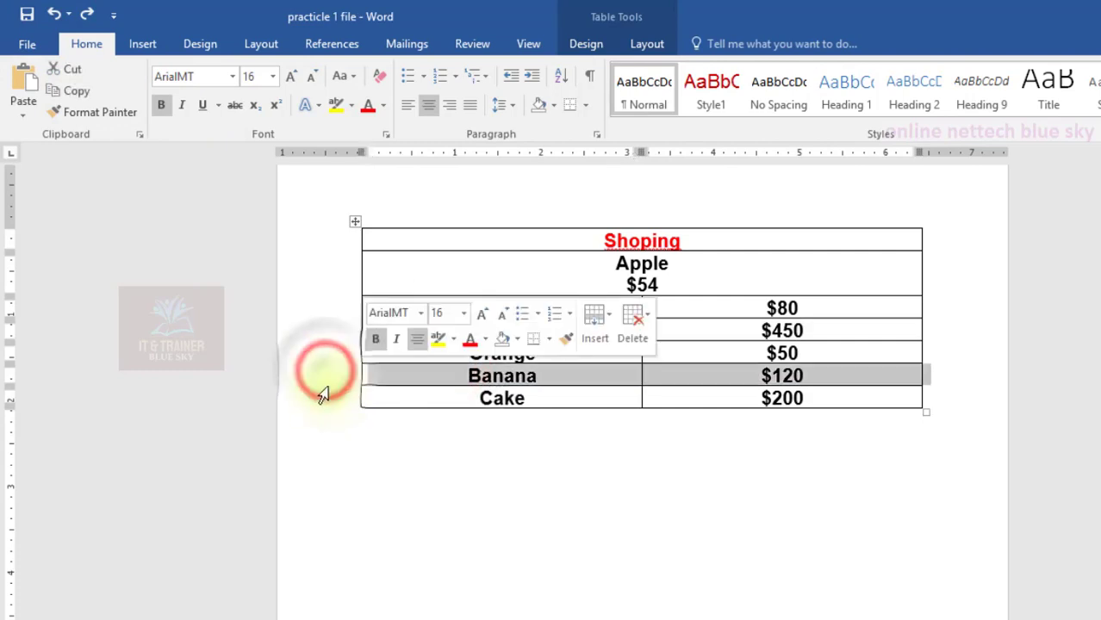
pyautogui.click(650, 48)
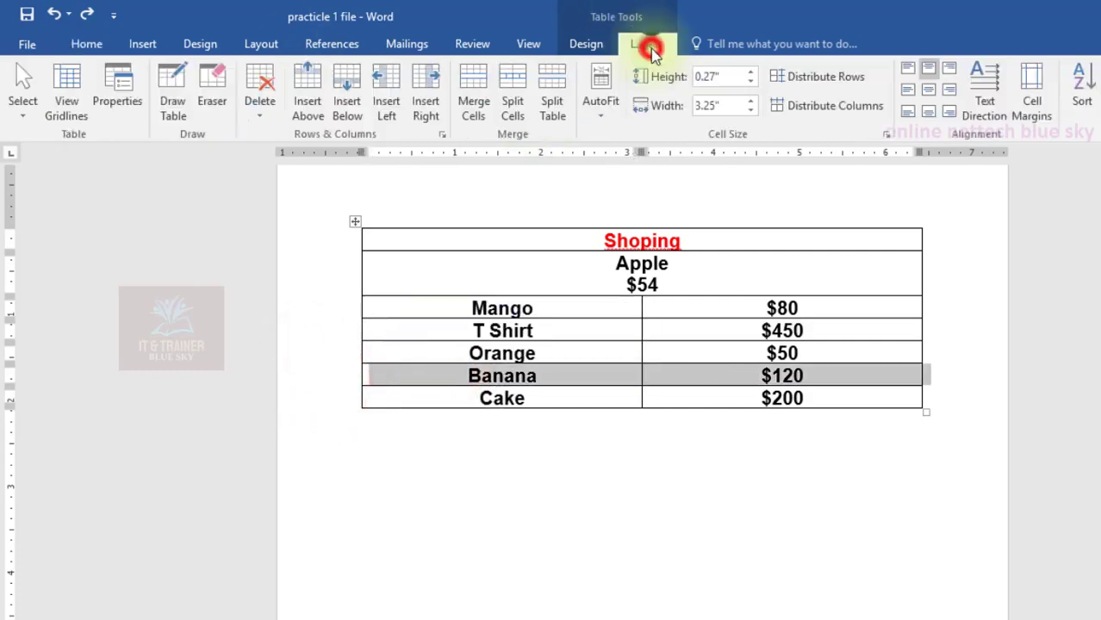
pyautogui.click(559, 89)
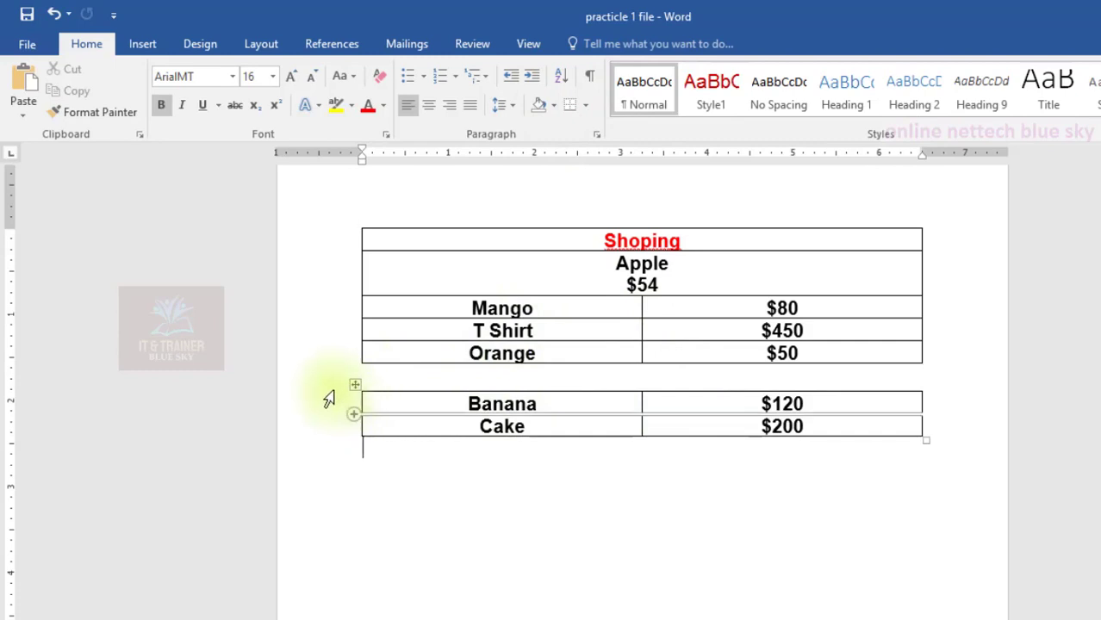
pyautogui.moveTo(328, 389); pyautogui.dragTo(322, 458)
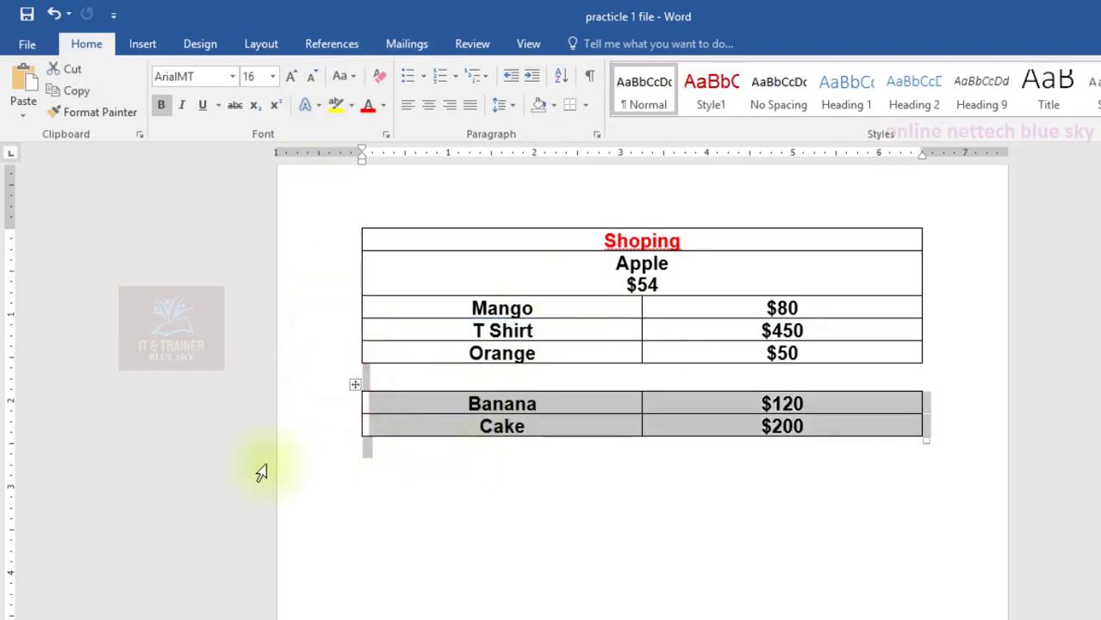
pyautogui.click(290, 419)
pyautogui.moveTo(302, 394); pyautogui.dragTo(303, 425)
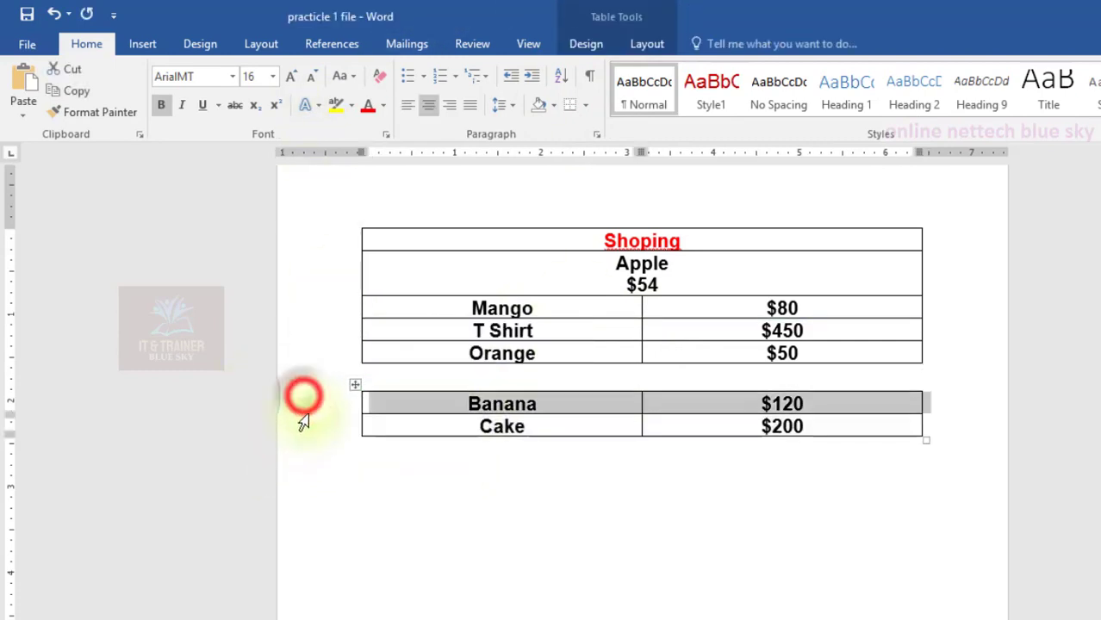
# Apply the orange banded table style to the Banana and Cake table
pyautogui.click(577, 48)
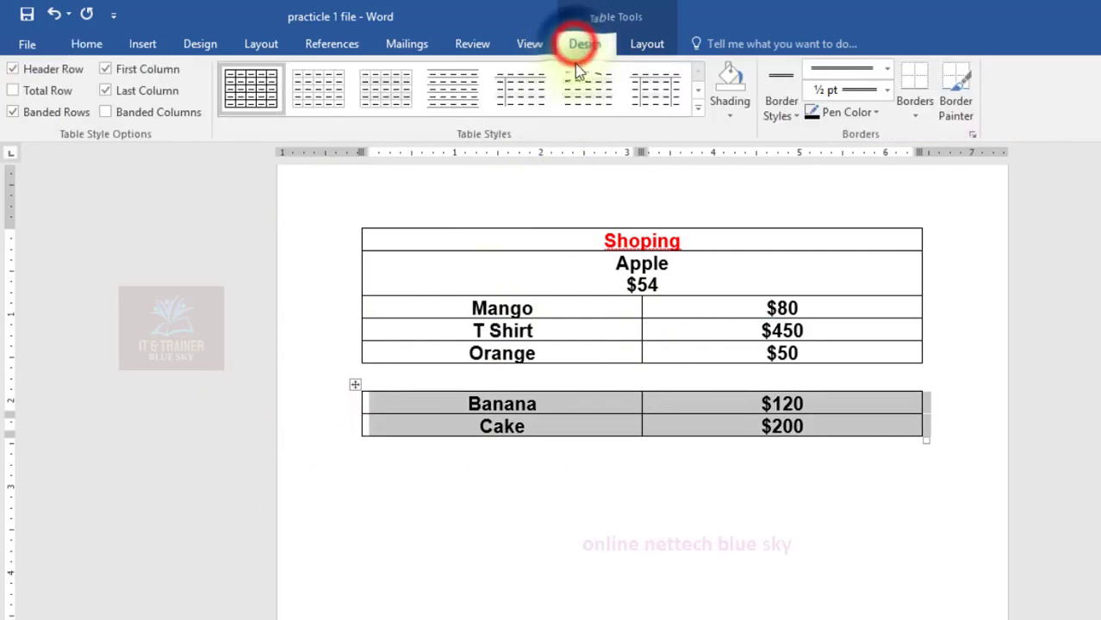
pyautogui.click(699, 97)
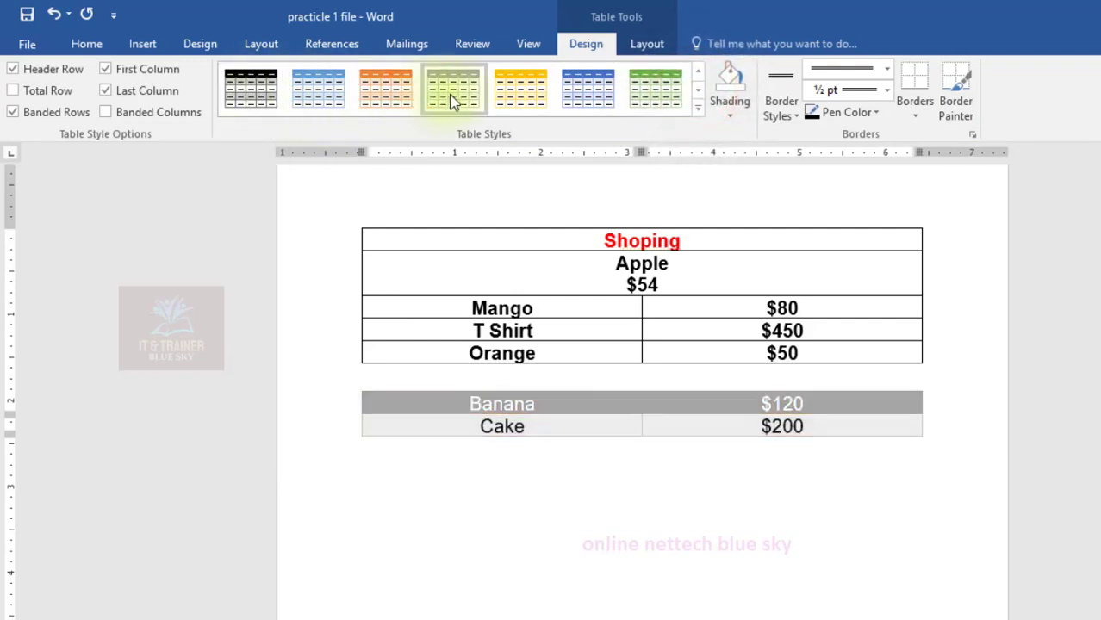
pyautogui.click(386, 89)
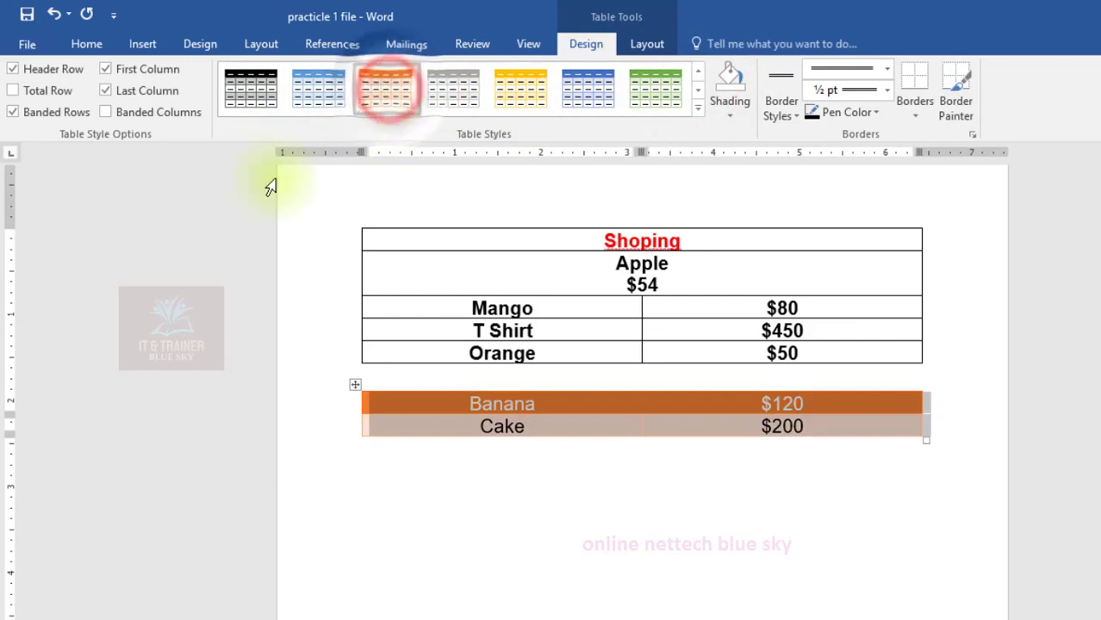
# Apply the same orange banded style to the Shoping table
pyautogui.moveTo(332, 244); pyautogui.dragTo(318, 361)
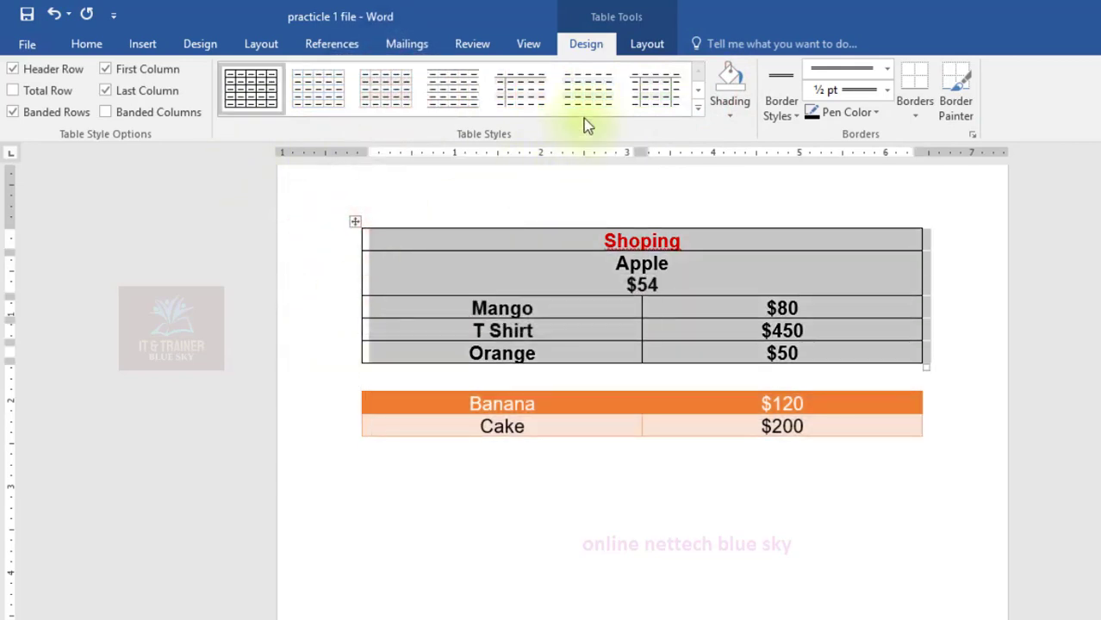
pyautogui.click(694, 93)
pyautogui.click(694, 93)
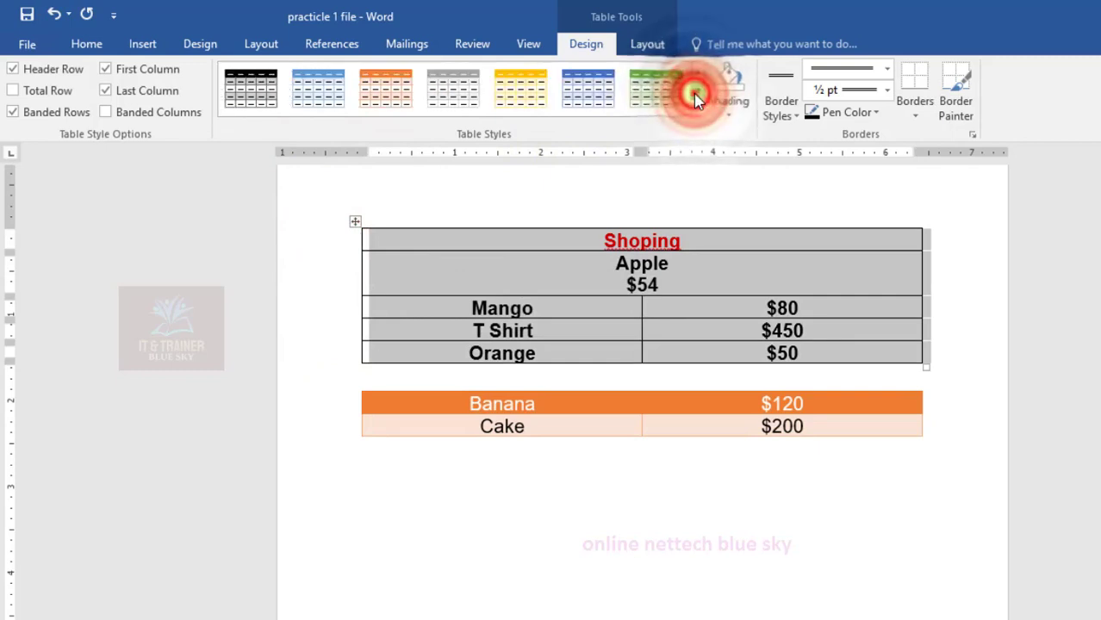
pyautogui.click(694, 93)
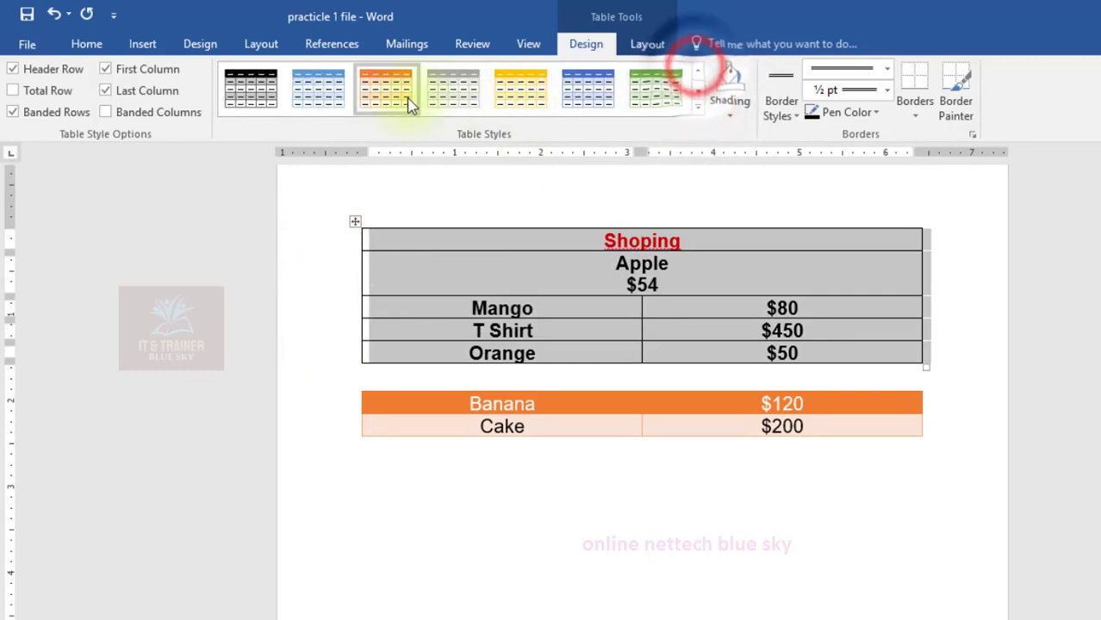
pyautogui.click(398, 93)
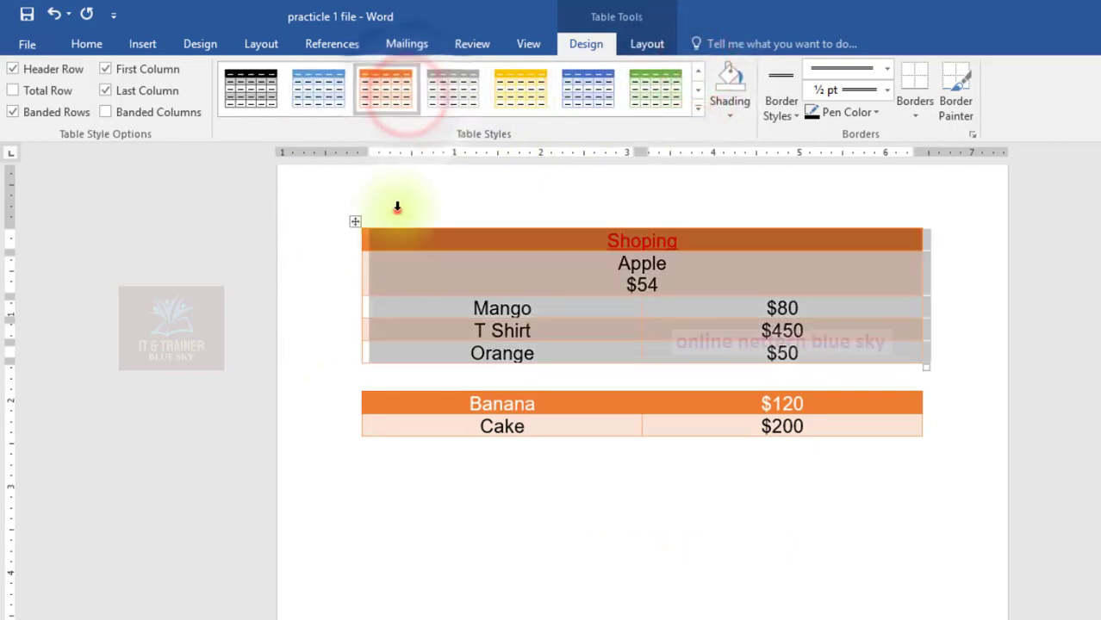
pyautogui.click(392, 210)
pyautogui.click(349, 188)
pyautogui.click(1021, 329)
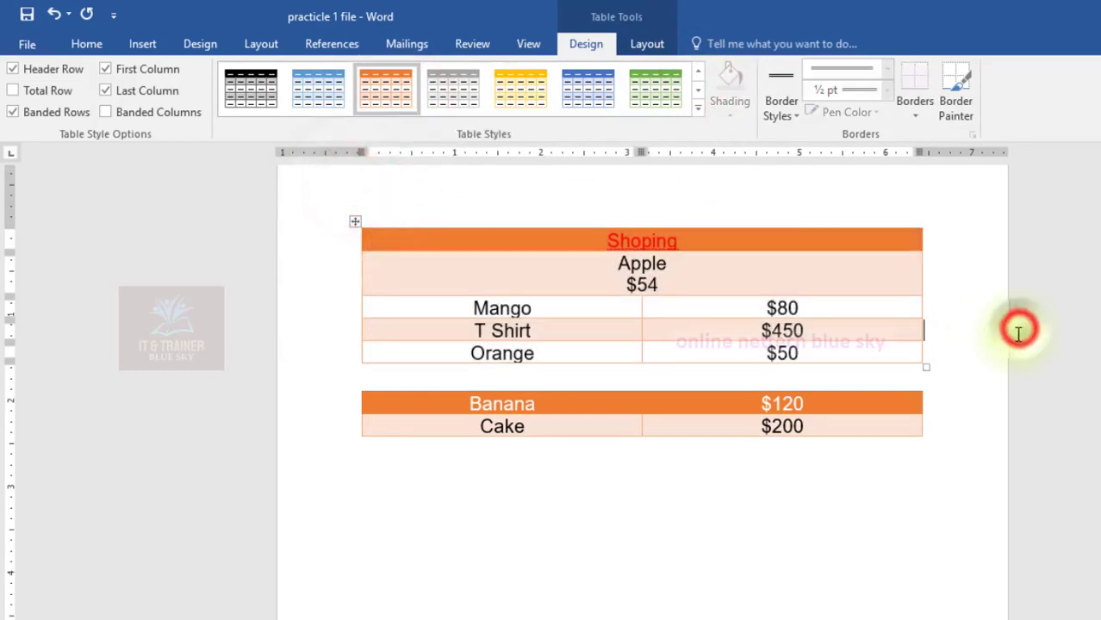
# Raise the T Shirt row height, then lower it back with the Row Height control
pyautogui.click(635, 45)
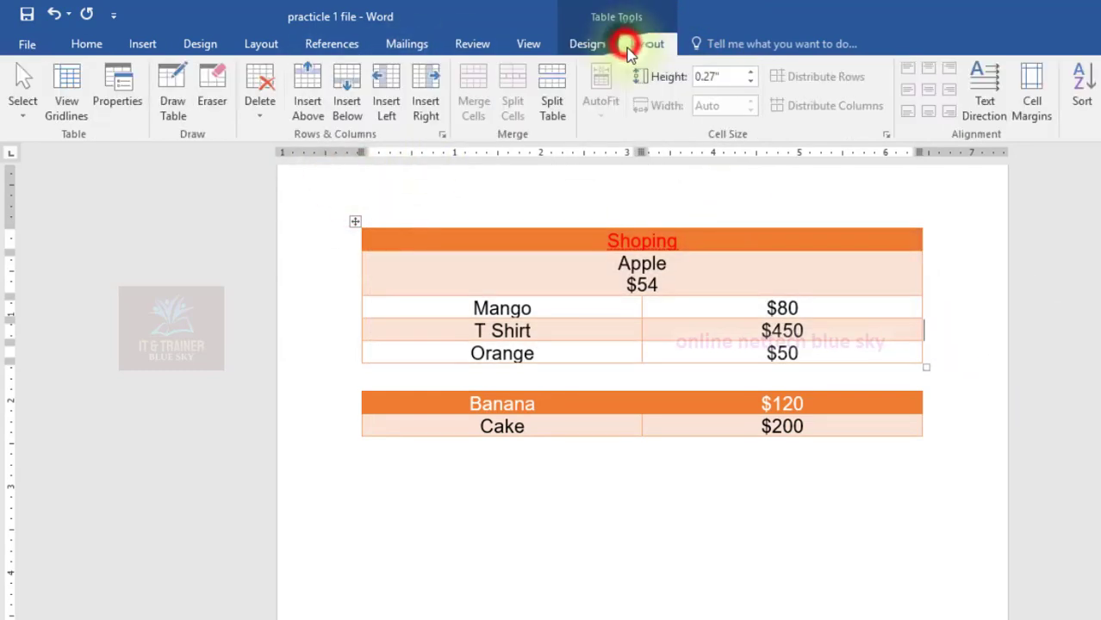
pyautogui.click(751, 74)
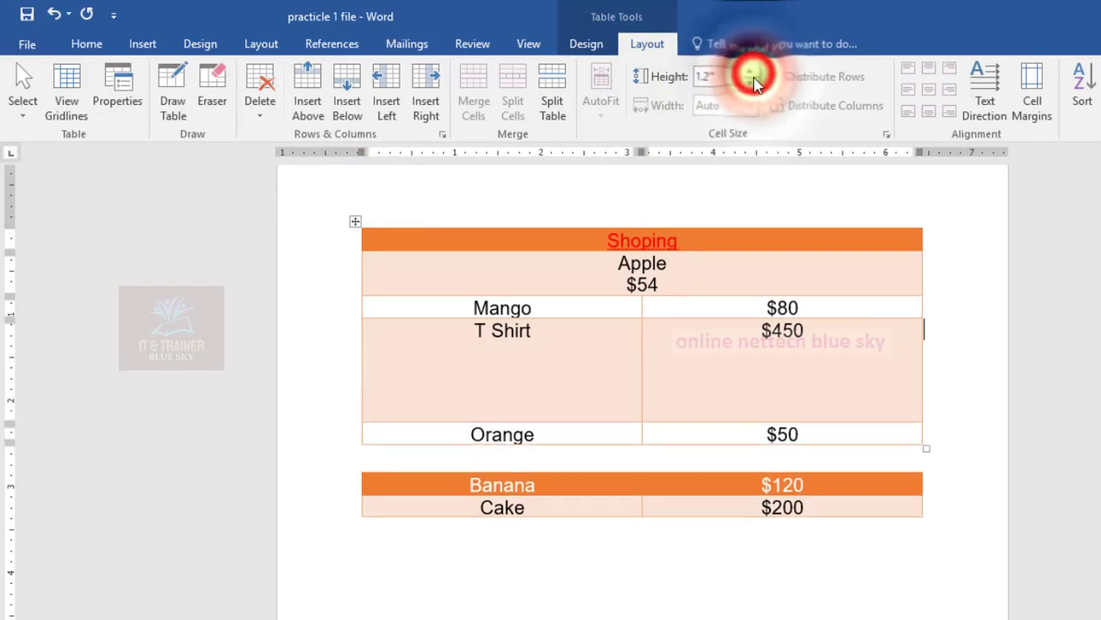
pyautogui.click(753, 83)
pyautogui.click(754, 83)
pyautogui.click(753, 84)
pyautogui.click(753, 84)
pyautogui.click(753, 84)
pyautogui.click(753, 83)
pyautogui.click(753, 84)
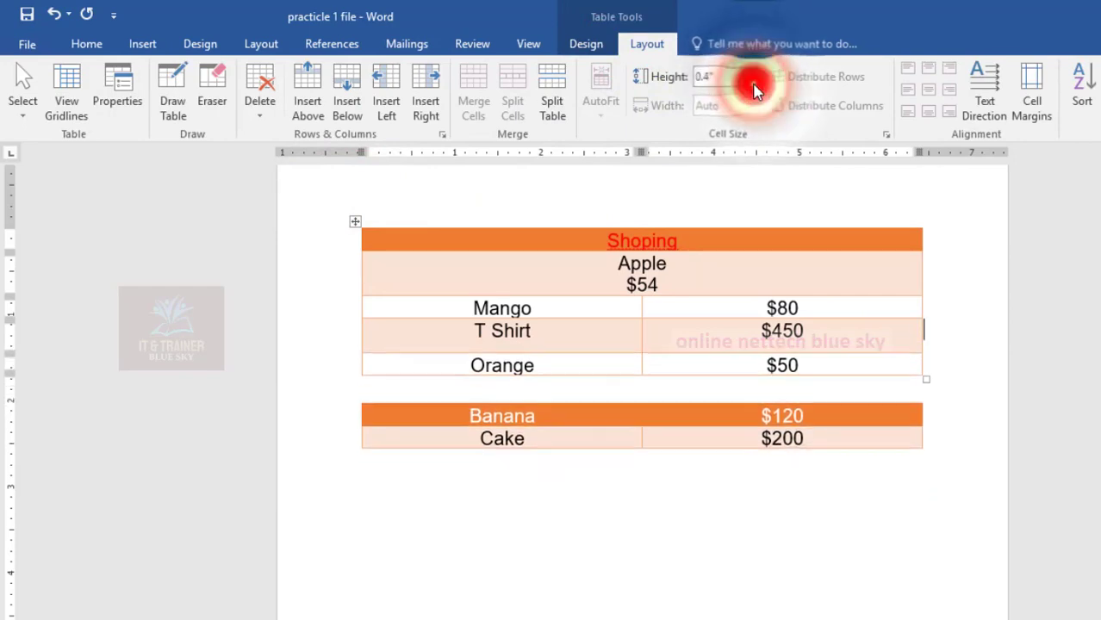
pyautogui.click(753, 83)
pyautogui.click(753, 84)
# Drag the Mango row's bottom border down and back up to reset its height
pyautogui.click(850, 219)
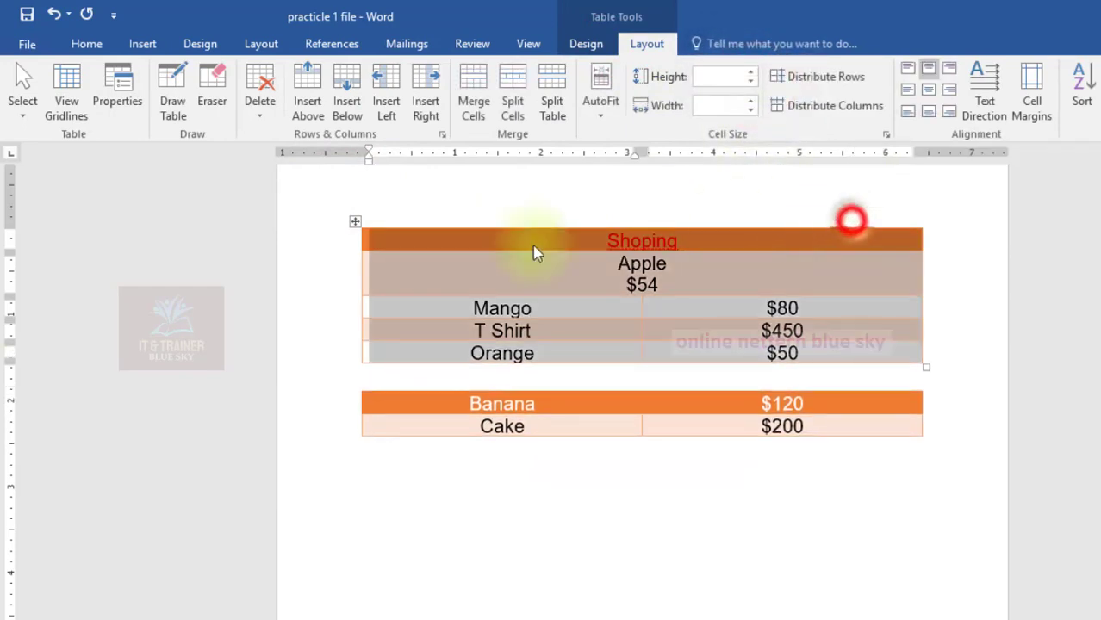
pyautogui.click(58, 345)
pyautogui.click(386, 328)
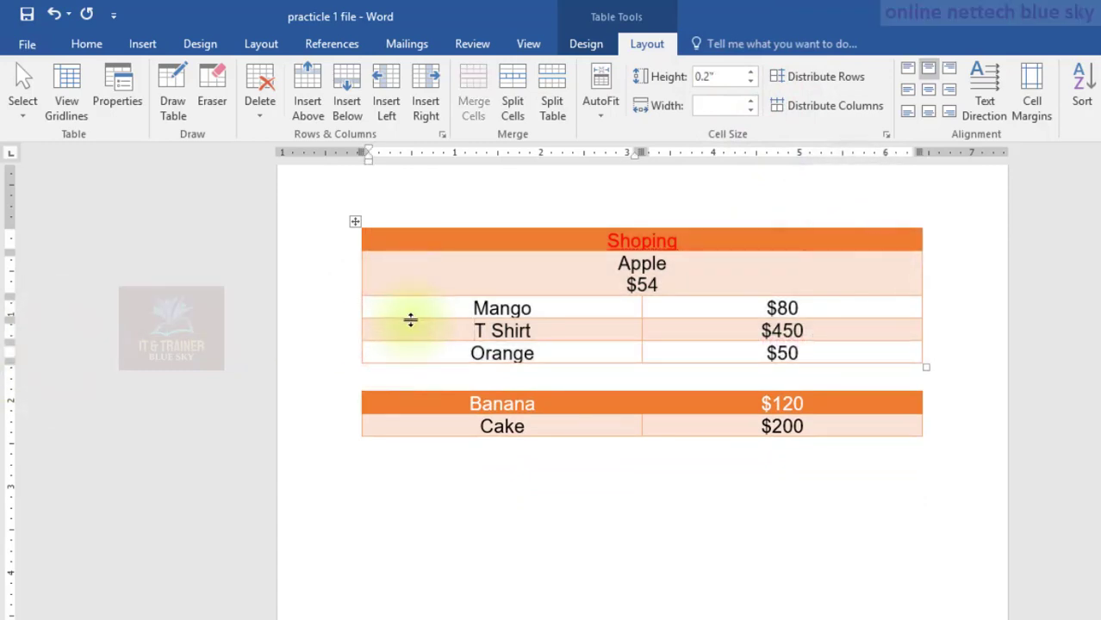
pyautogui.moveTo(410, 320); pyautogui.dragTo(402, 401)
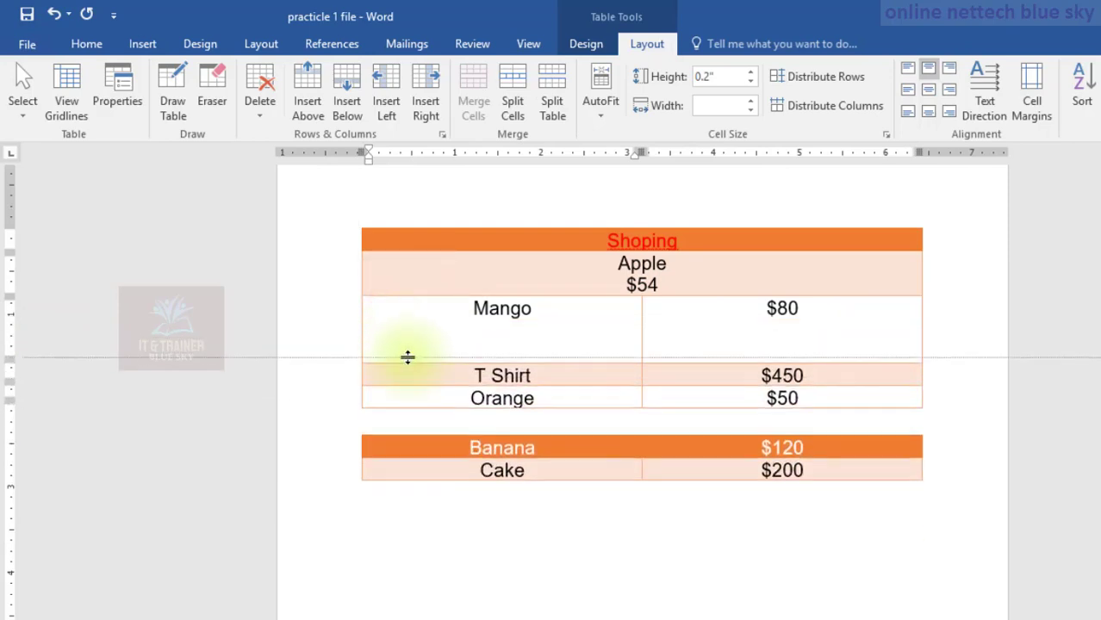
pyautogui.moveTo(403, 400)
pyautogui.mouseDown()
pyautogui.moveTo(406, 322)
pyautogui.moveTo(393, 327)
pyautogui.mouseUp()
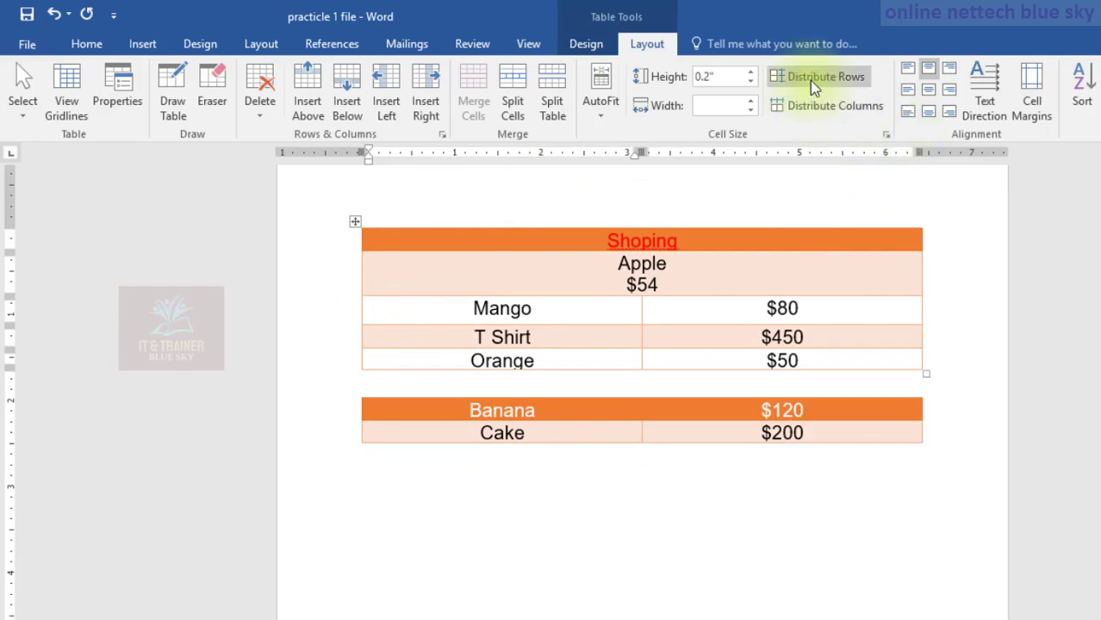
# Try Distribute Rows on the first table, then undo it to keep the original row heights
pyautogui.moveTo(321, 296); pyautogui.dragTo(342, 419)
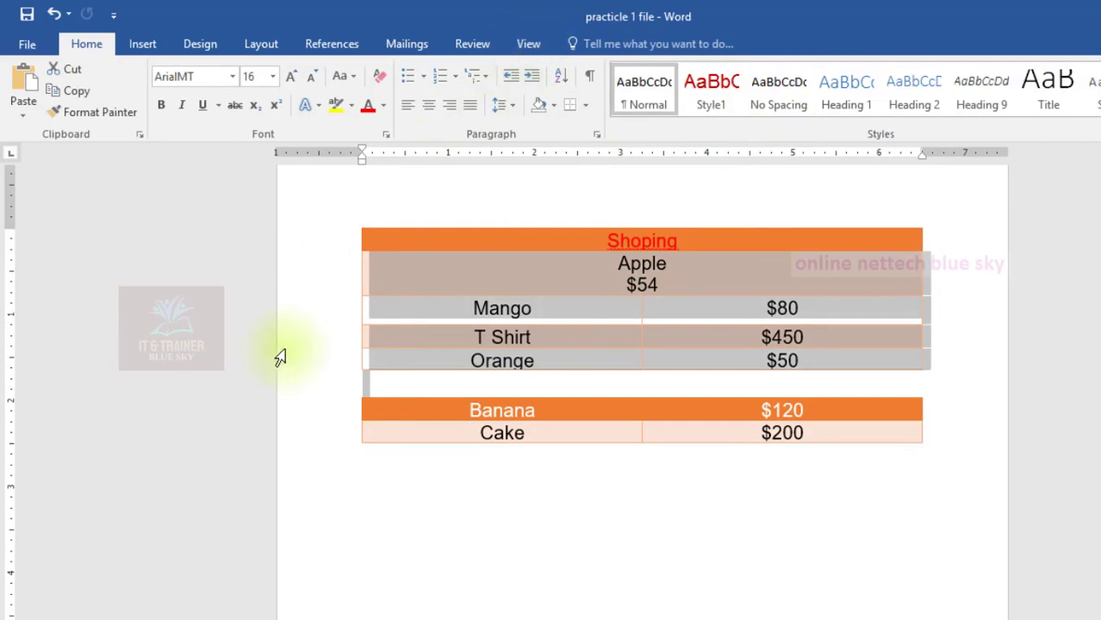
pyautogui.moveTo(320, 274); pyautogui.dragTo(342, 382)
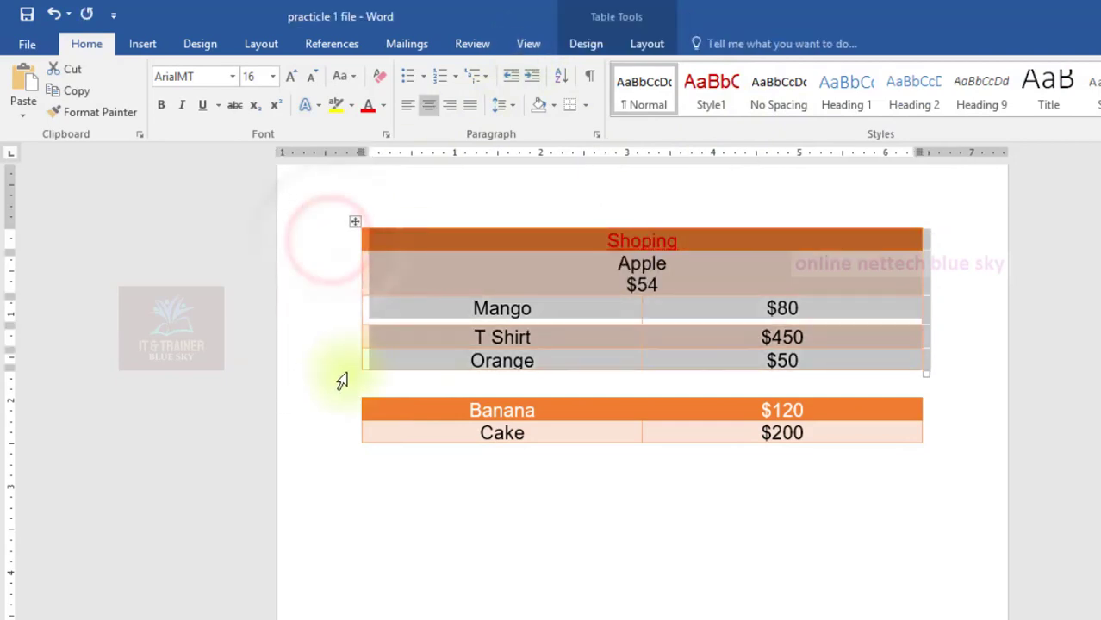
pyautogui.click(648, 44)
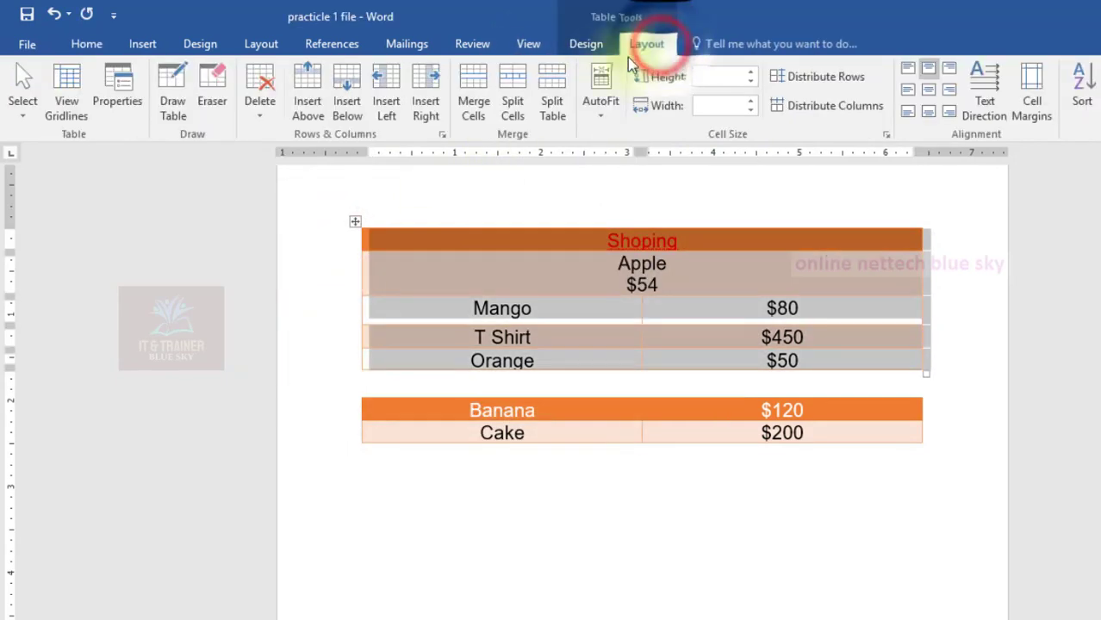
pyautogui.click(822, 83)
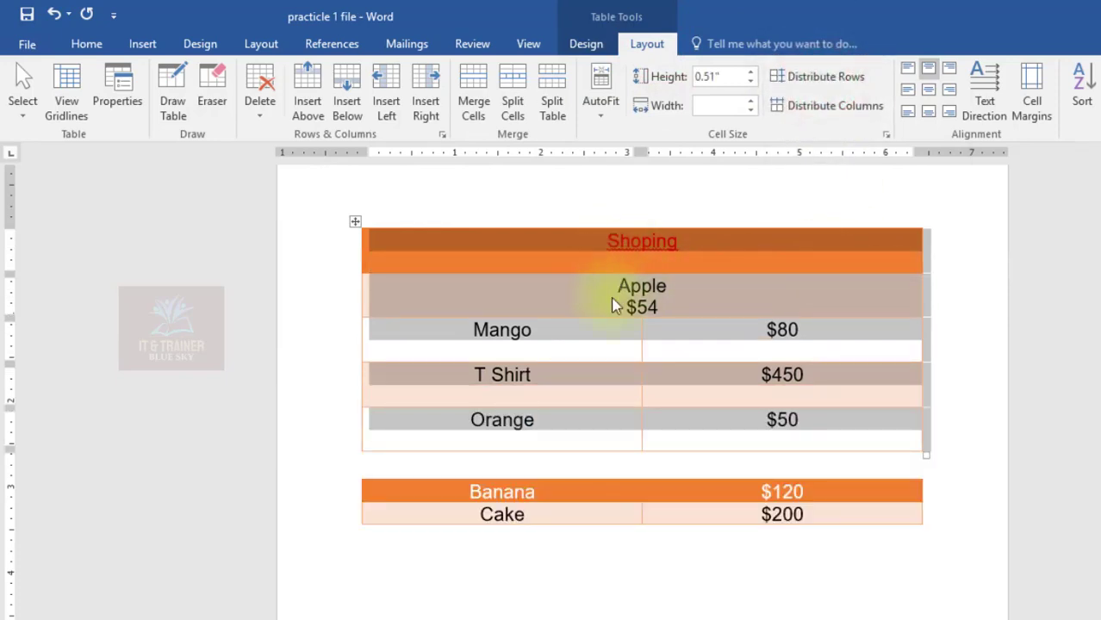
pyautogui.click(57, 17)
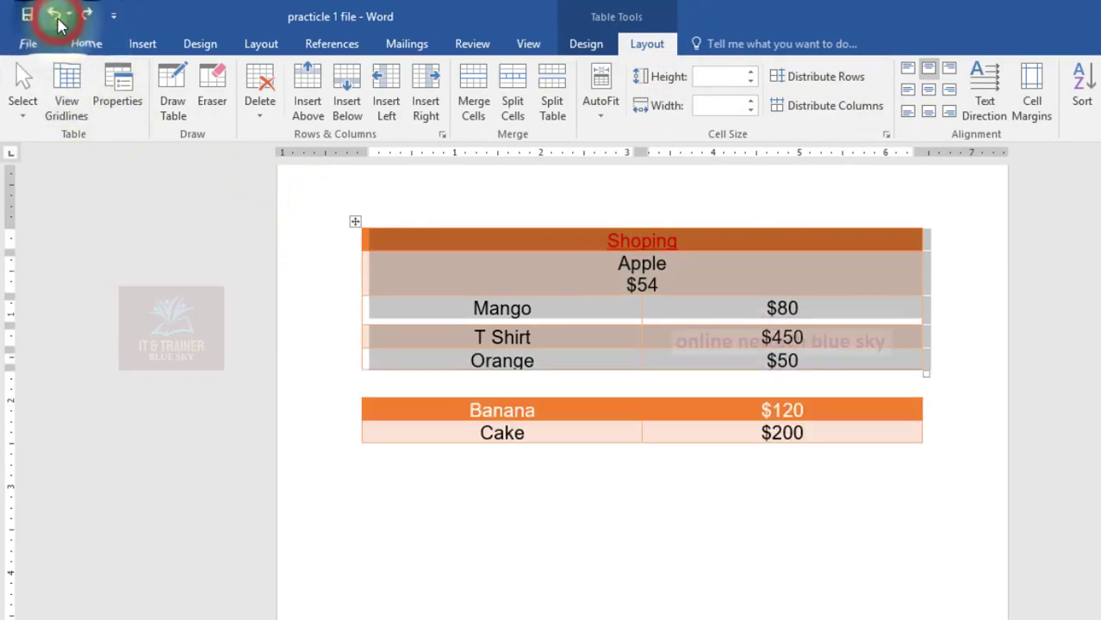
pyautogui.click(801, 79)
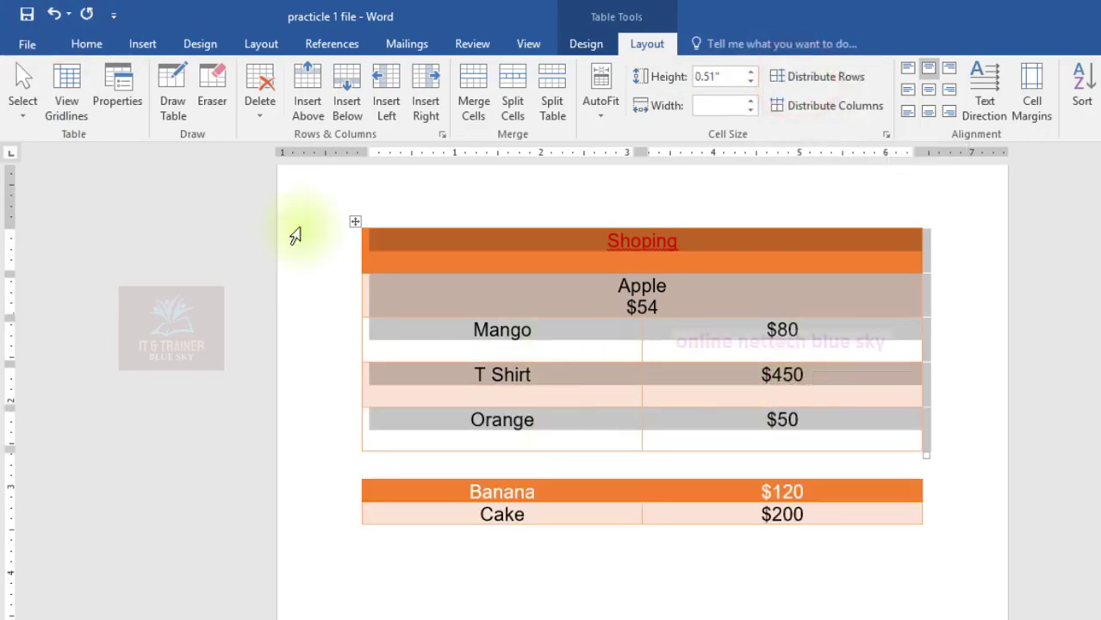
pyautogui.click(54, 15)
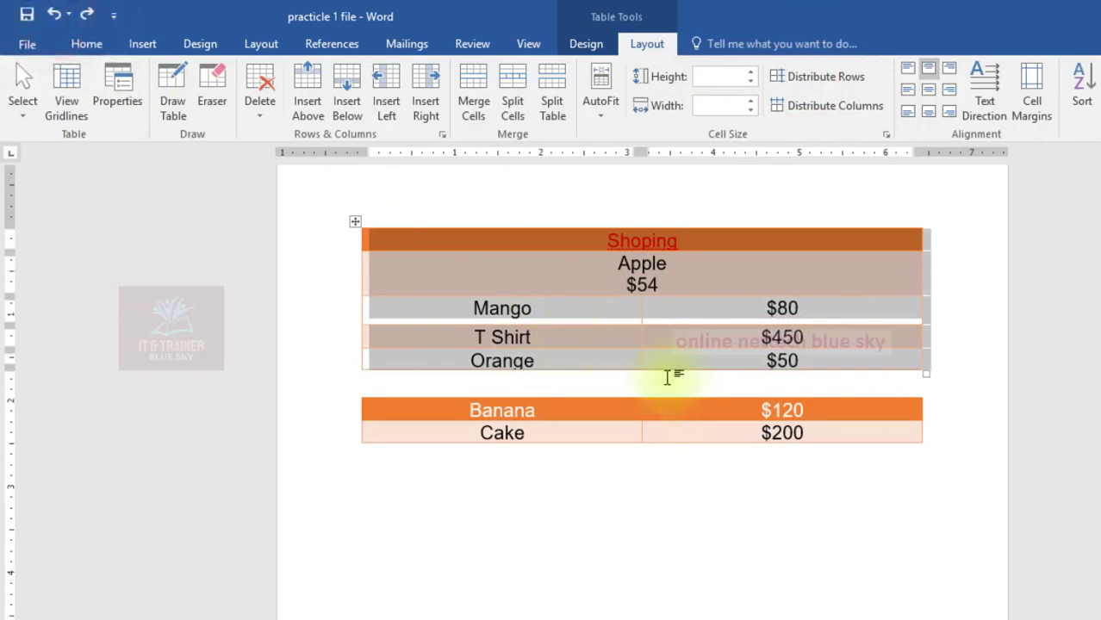
# Select all rows of the first table and align its text top left
pyautogui.click(536, 337)
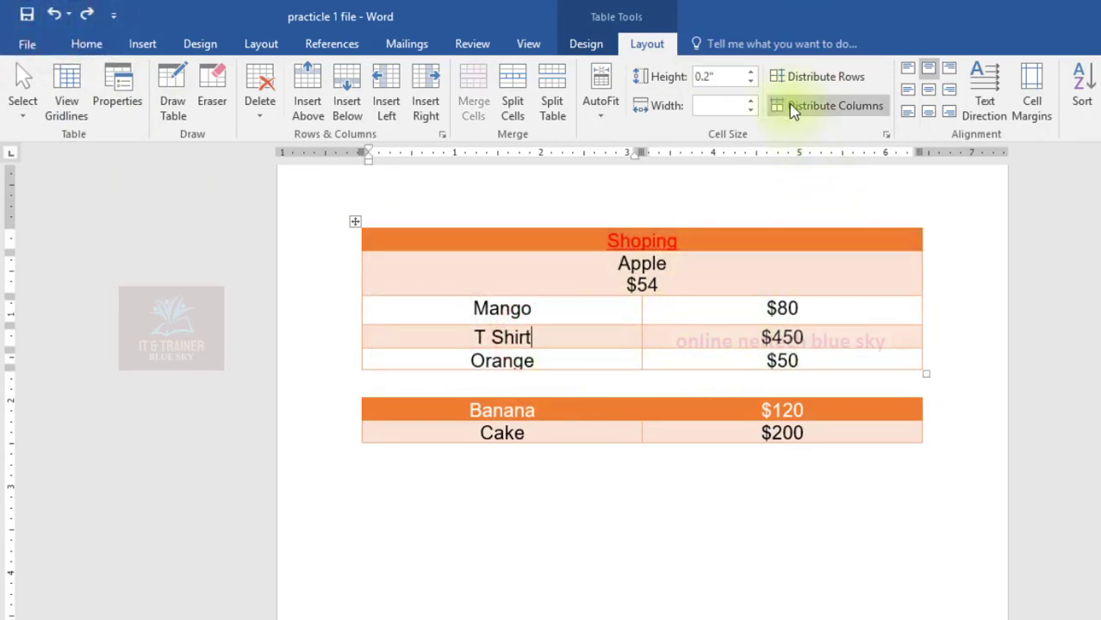
pyautogui.moveTo(329, 276); pyautogui.dragTo(371, 466)
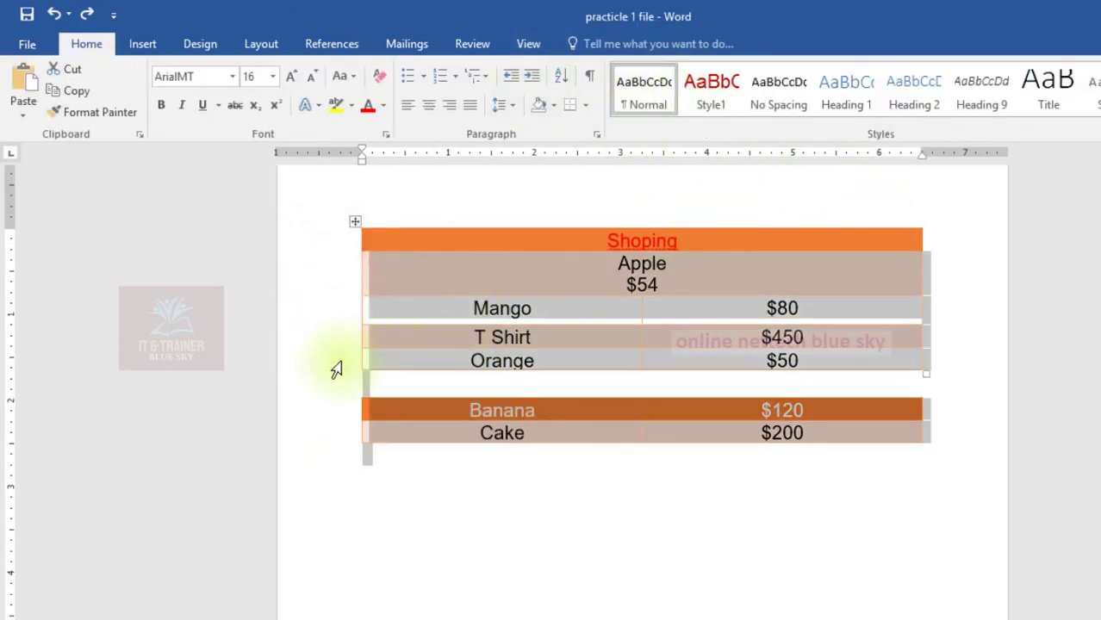
pyautogui.moveTo(306, 229)
pyautogui.mouseDown()
pyautogui.moveTo(348, 451)
pyautogui.moveTo(339, 386)
pyautogui.mouseUp()
pyautogui.click(340, 386)
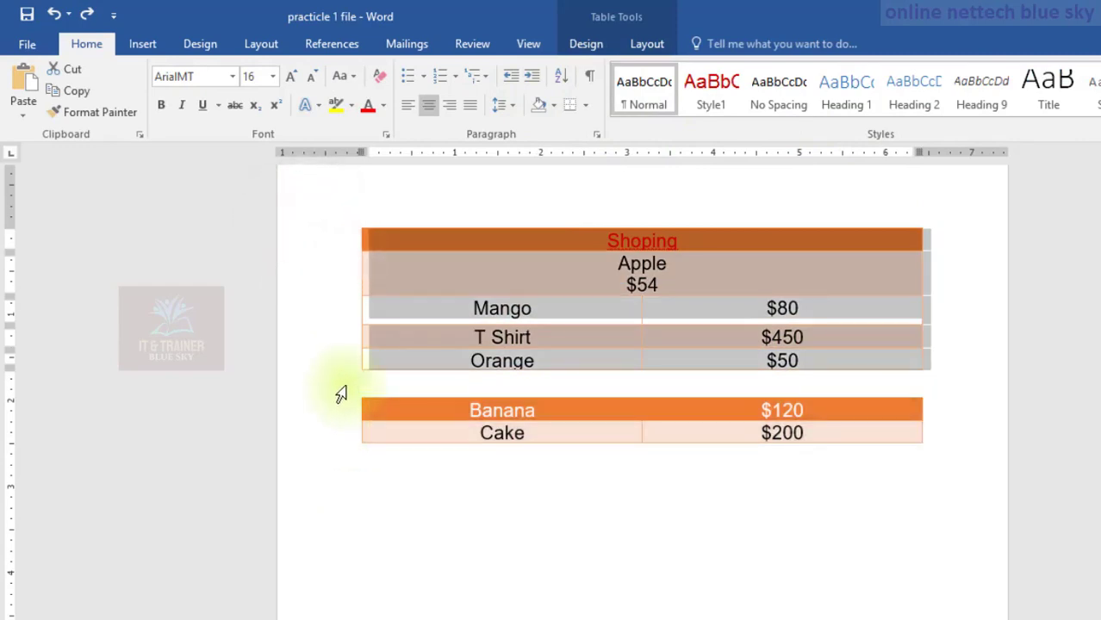
pyautogui.click(591, 45)
pyautogui.click(640, 43)
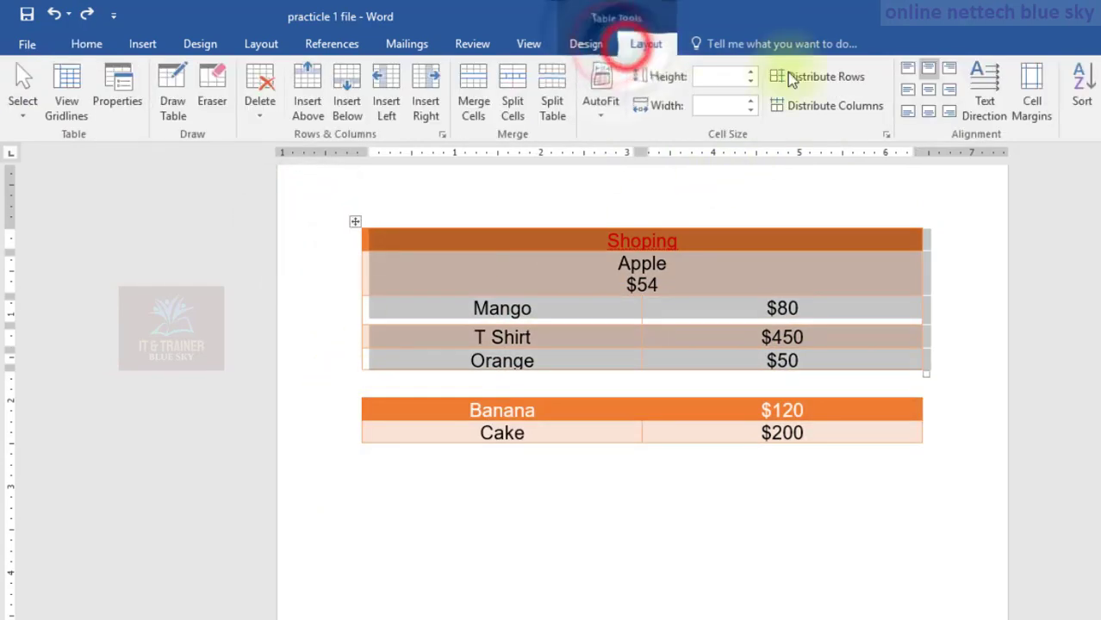
pyautogui.click(825, 102)
pyautogui.click(973, 302)
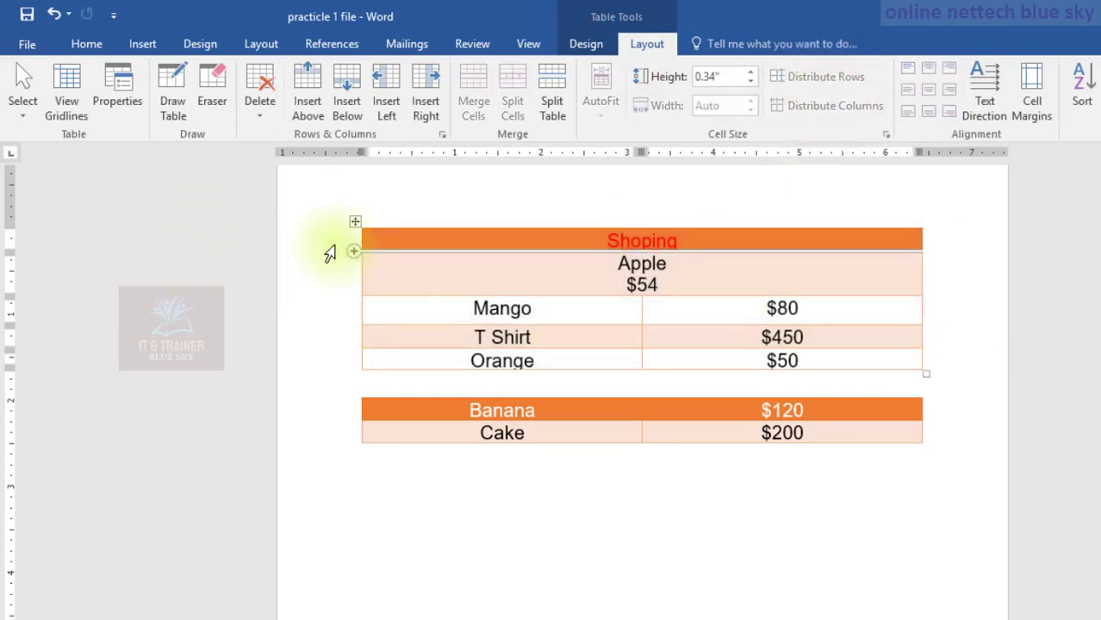
pyautogui.moveTo(325, 241); pyautogui.dragTo(325, 356)
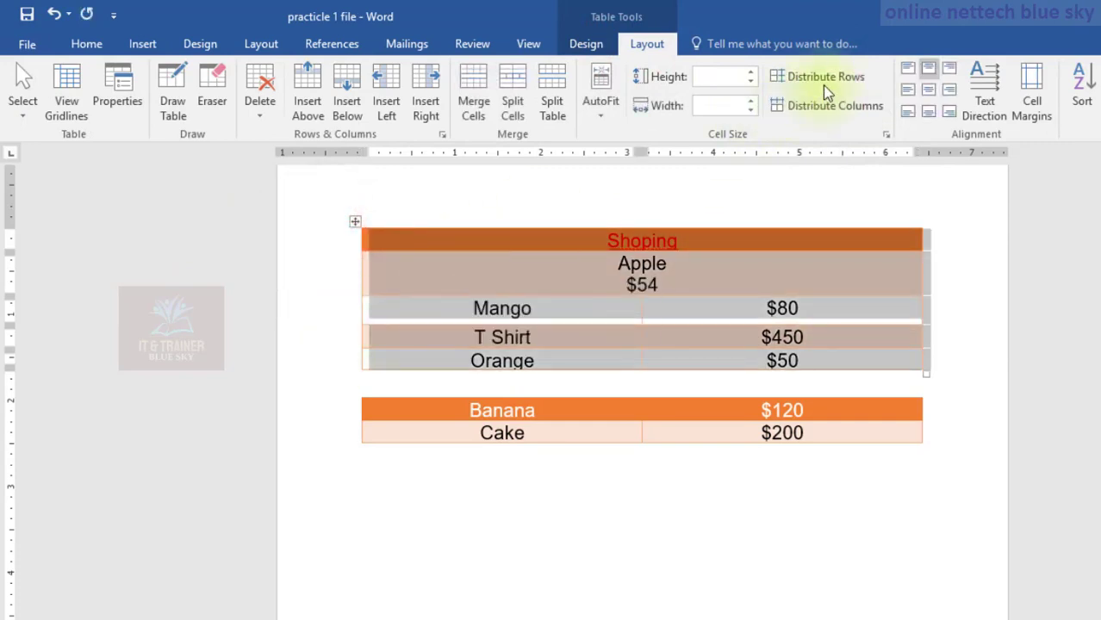
pyautogui.click(906, 73)
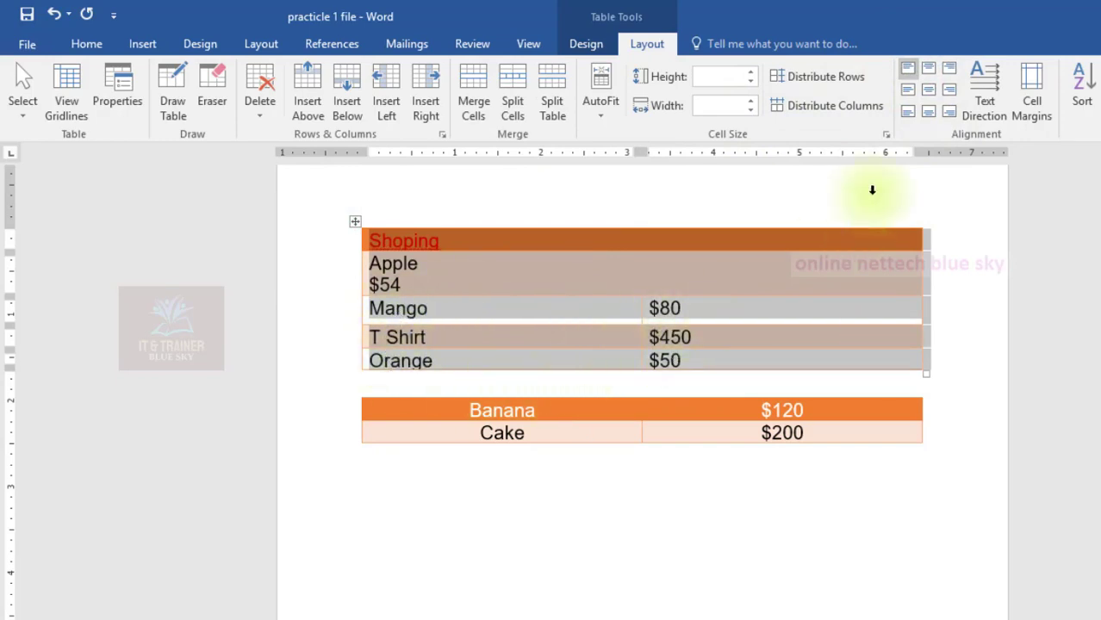
# Cycle the first table through the nine cell alignments, finishing on Align Center
pyautogui.click(929, 76)
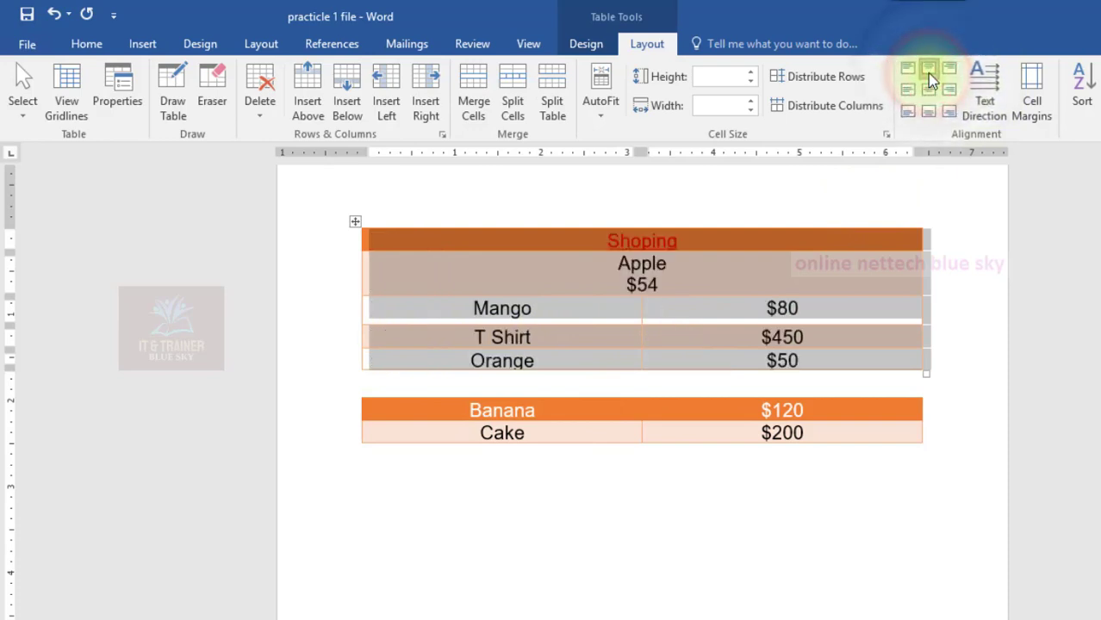
pyautogui.click(949, 69)
pyautogui.click(948, 89)
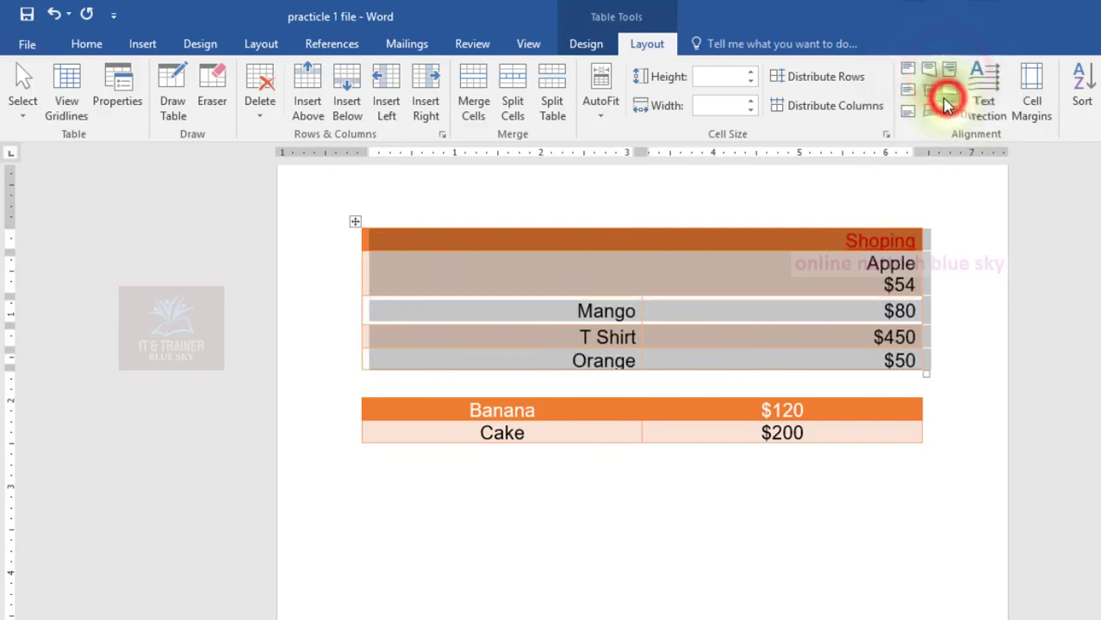
pyautogui.click(927, 91)
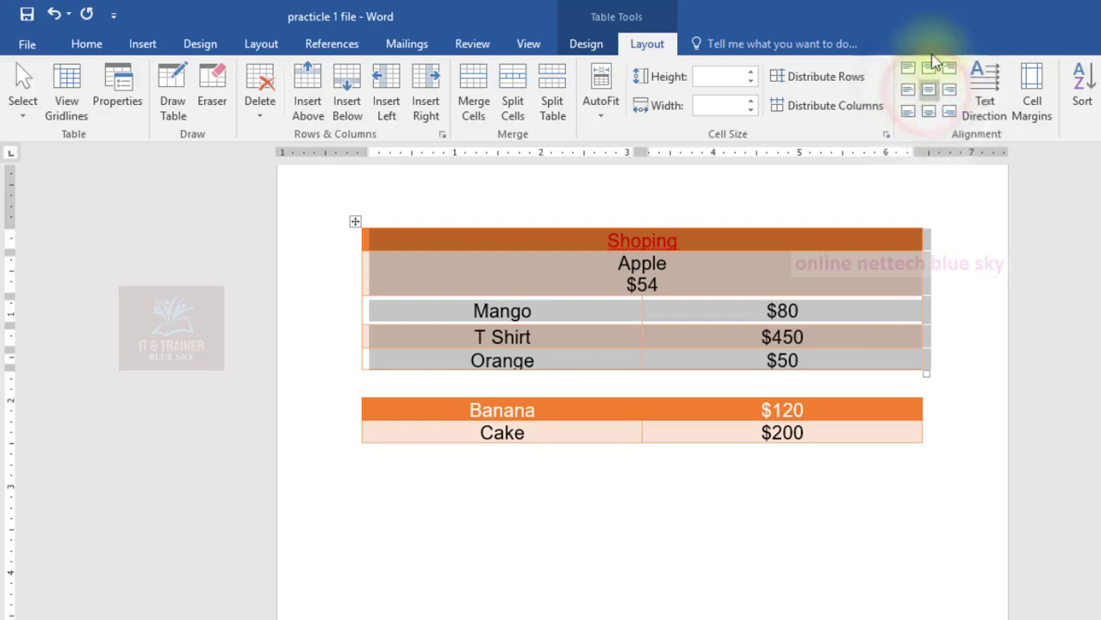
pyautogui.click(906, 92)
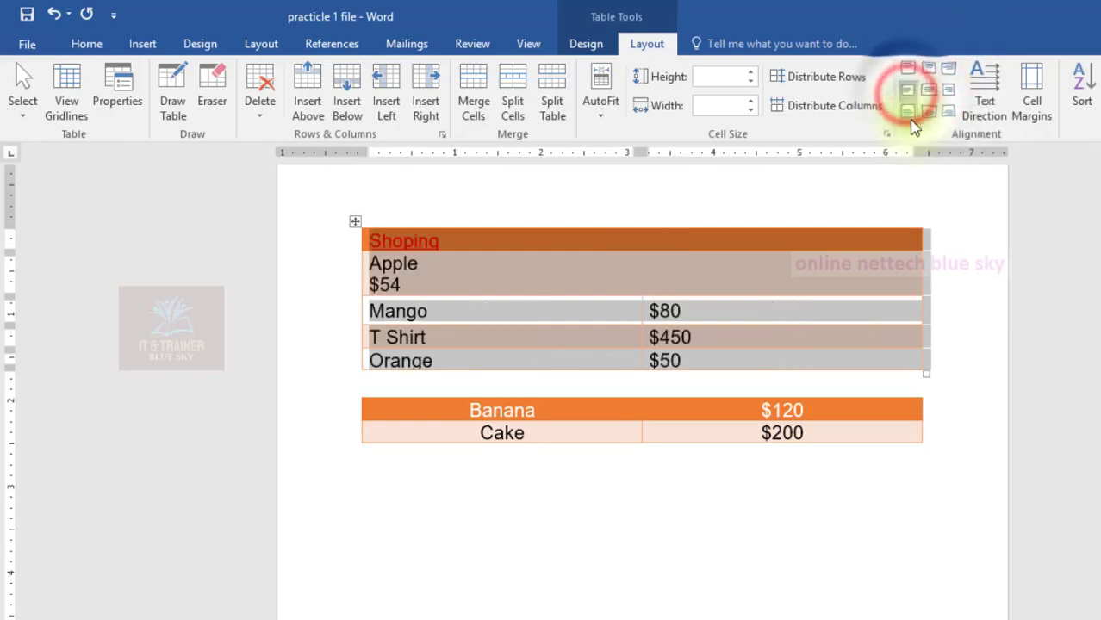
pyautogui.click(912, 112)
pyautogui.click(927, 112)
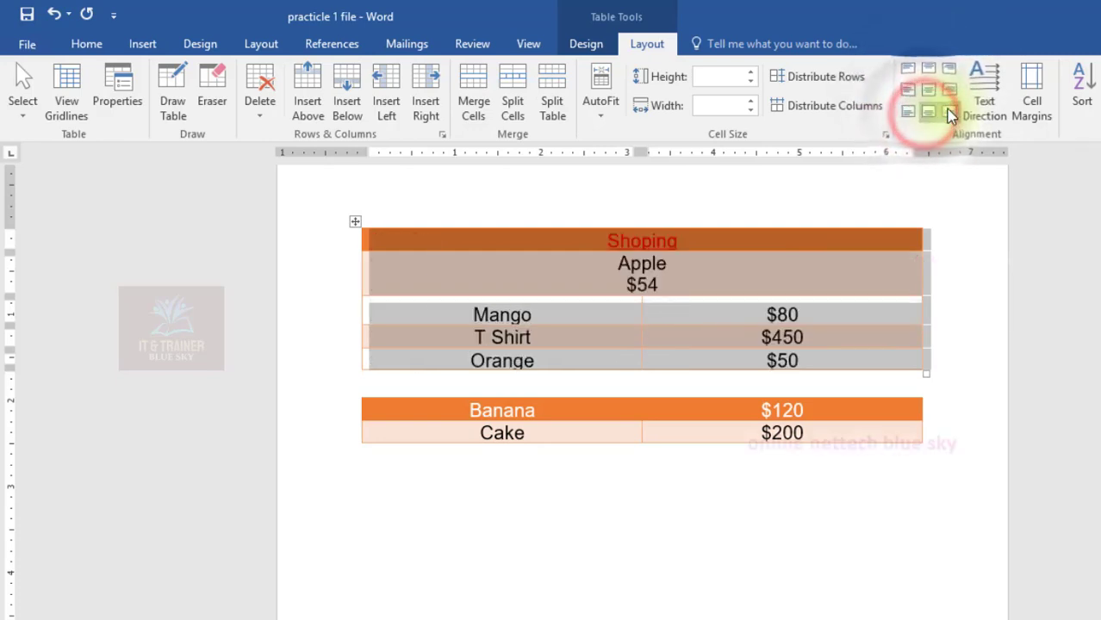
pyautogui.click(948, 112)
pyautogui.click(929, 91)
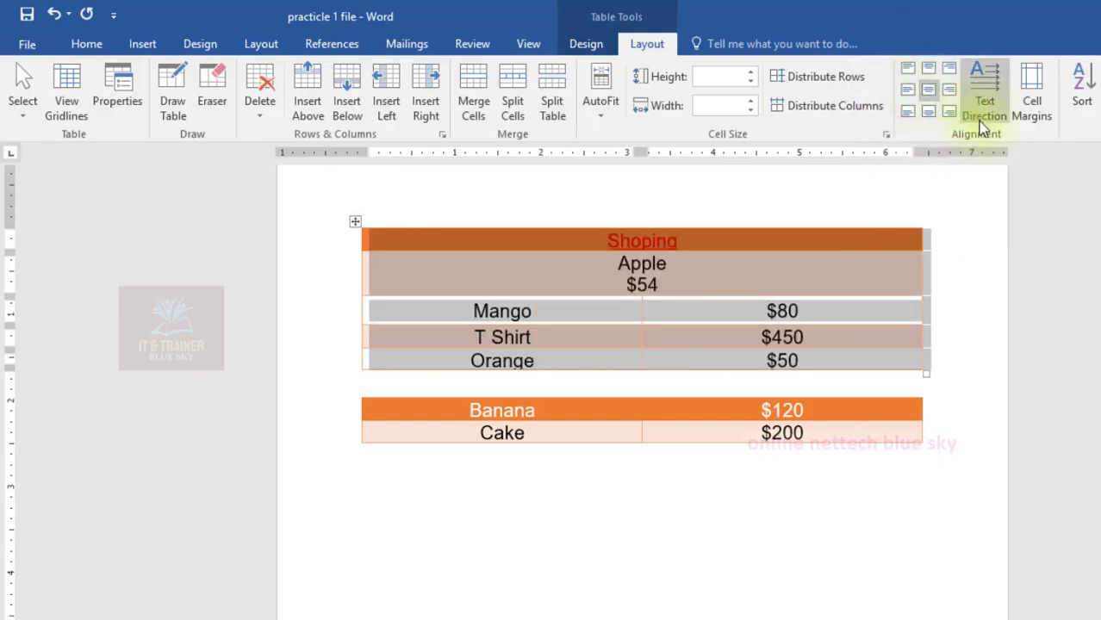
# Cycle the first table's text direction through vertical settings back to horizontal, then deselect
pyautogui.click(988, 101)
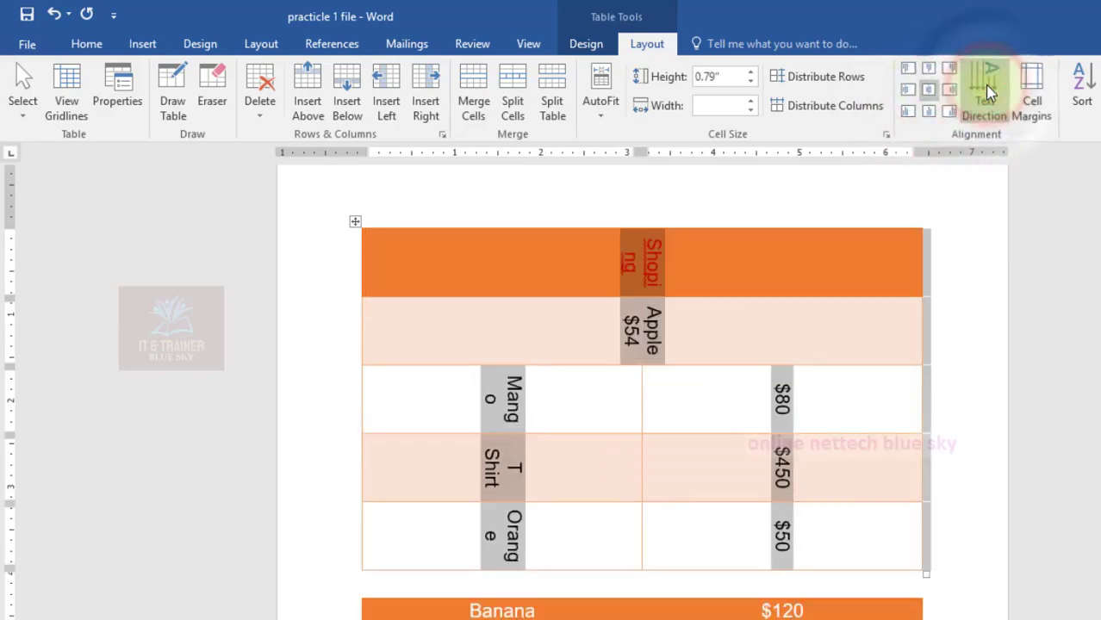
pyautogui.click(989, 90)
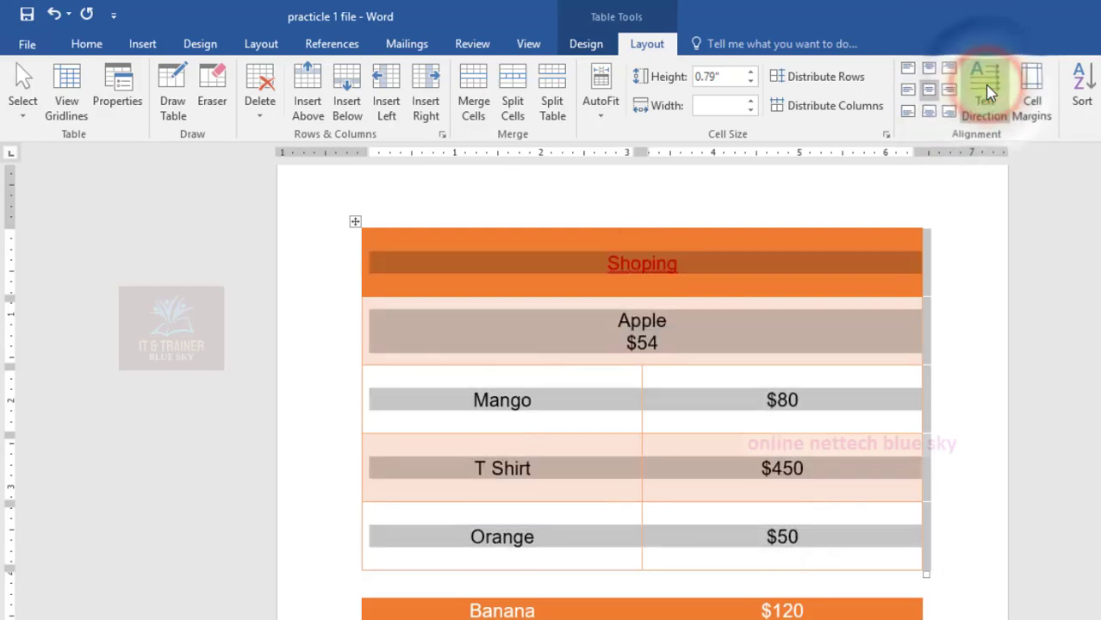
pyautogui.click(988, 89)
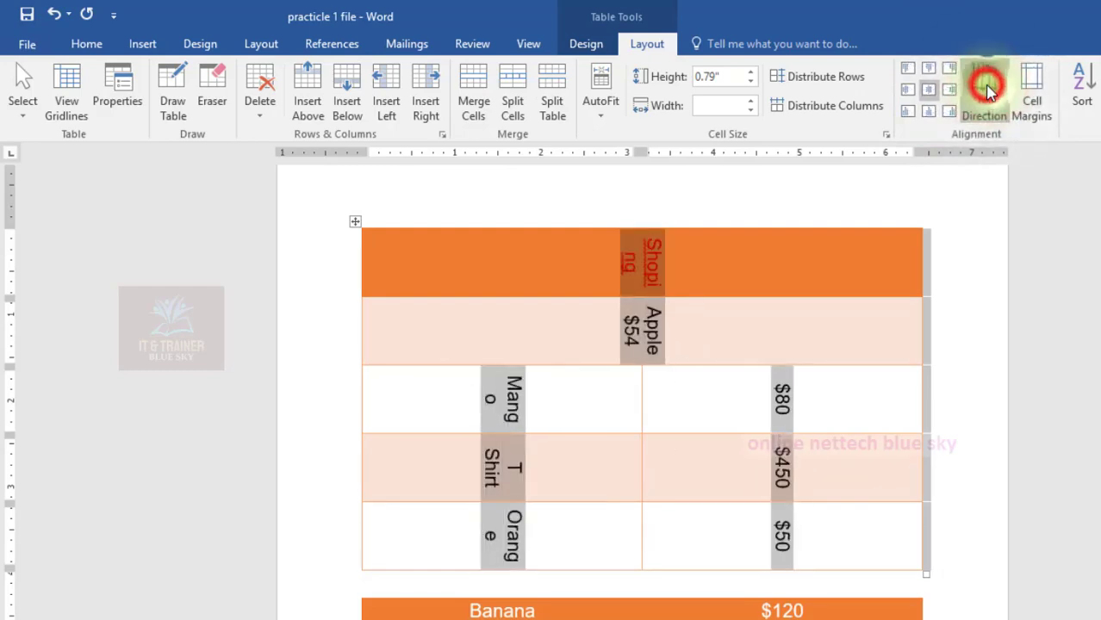
pyautogui.click(989, 88)
pyautogui.click(988, 89)
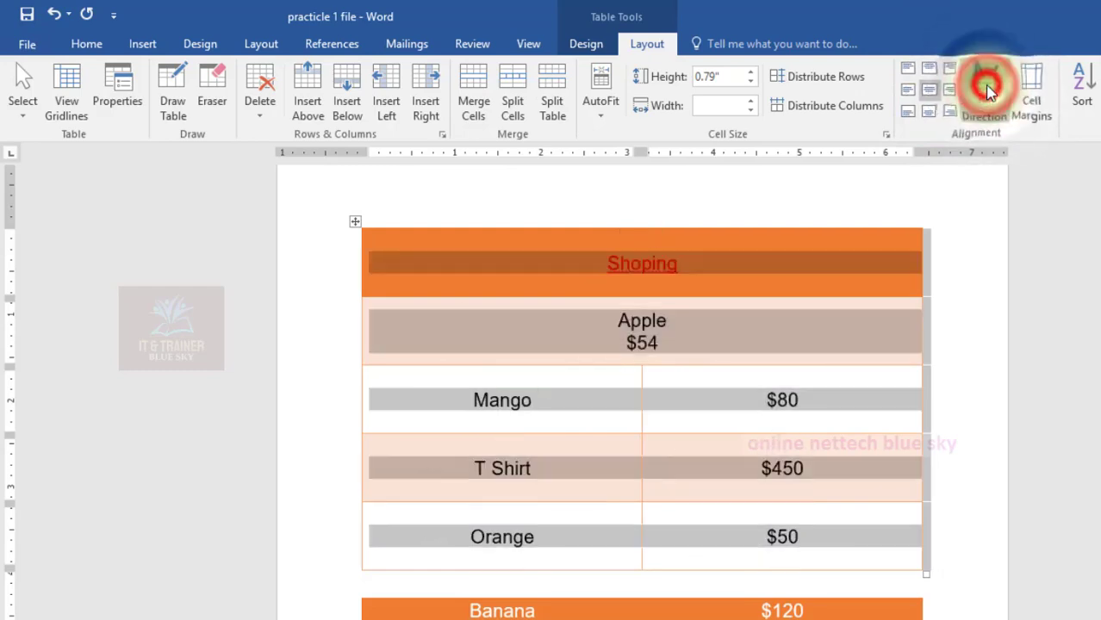
pyautogui.click(1081, 302)
# Drag the Shoping, Apple, Mango, T Shirt and Orange row borders up to about 0.27" height
pyautogui.scroll(-3, 748, 346)
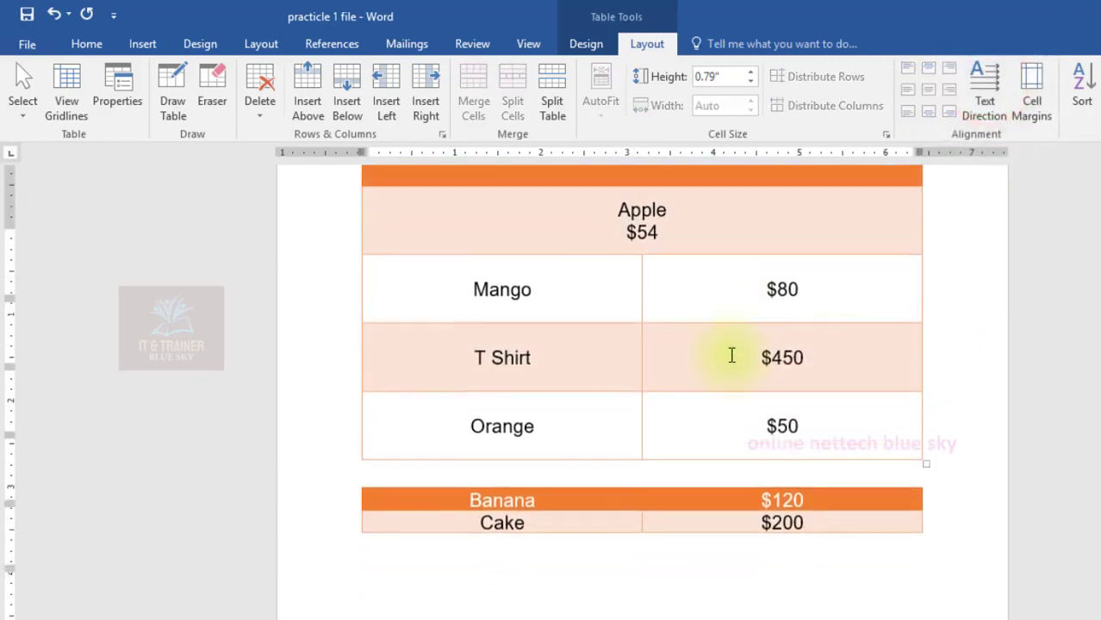
pyautogui.scroll(3, 733, 356)
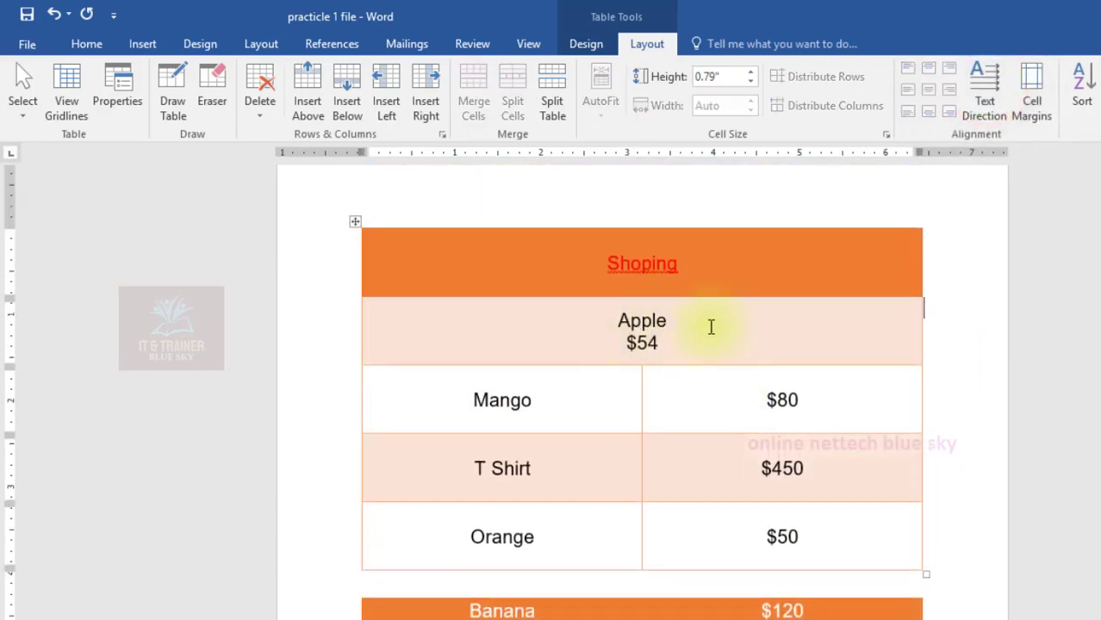
pyautogui.moveTo(366, 298)
pyautogui.moveTo(390, 295); pyautogui.dragTo(383, 250)
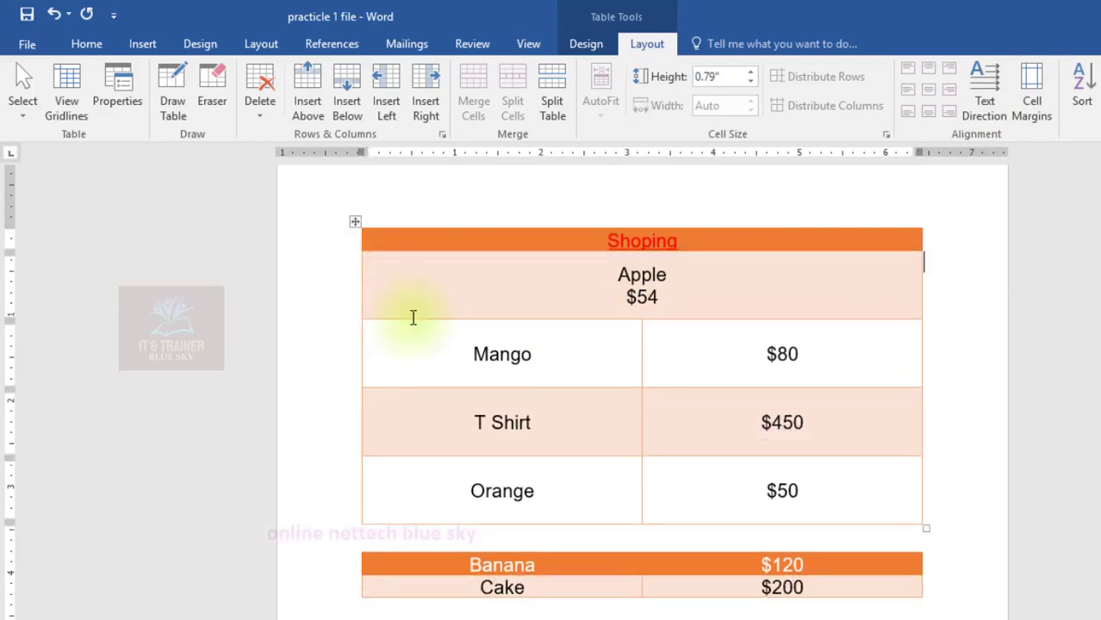
pyautogui.moveTo(409, 322); pyautogui.dragTo(405, 276)
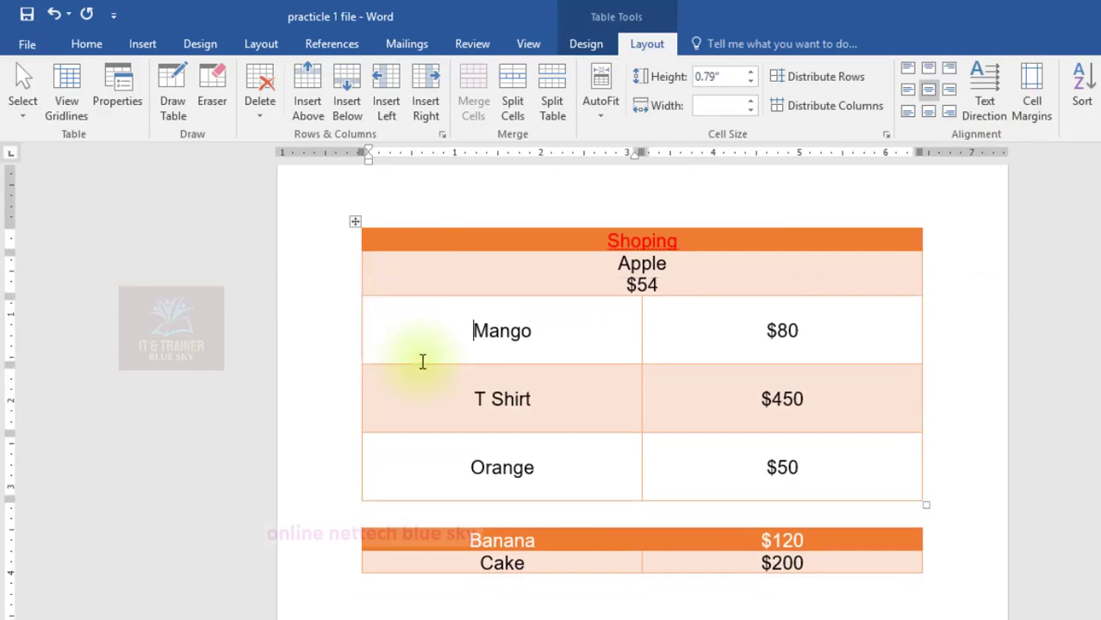
pyautogui.moveTo(420, 364); pyautogui.dragTo(412, 318)
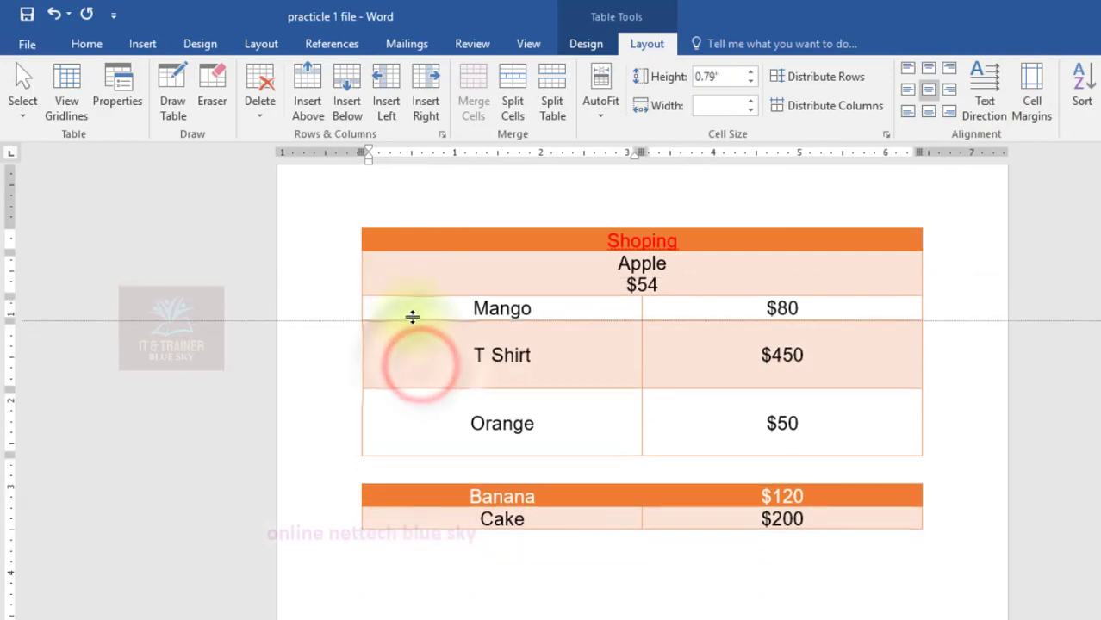
pyautogui.moveTo(423, 388); pyautogui.dragTo(421, 343)
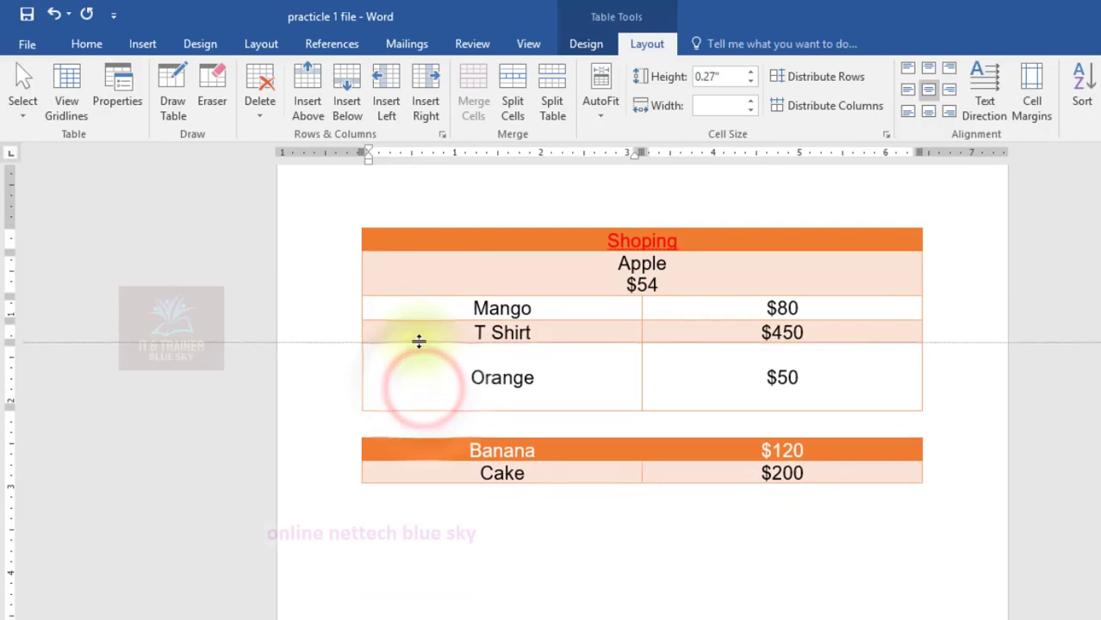
pyautogui.moveTo(429, 409); pyautogui.dragTo(414, 360)
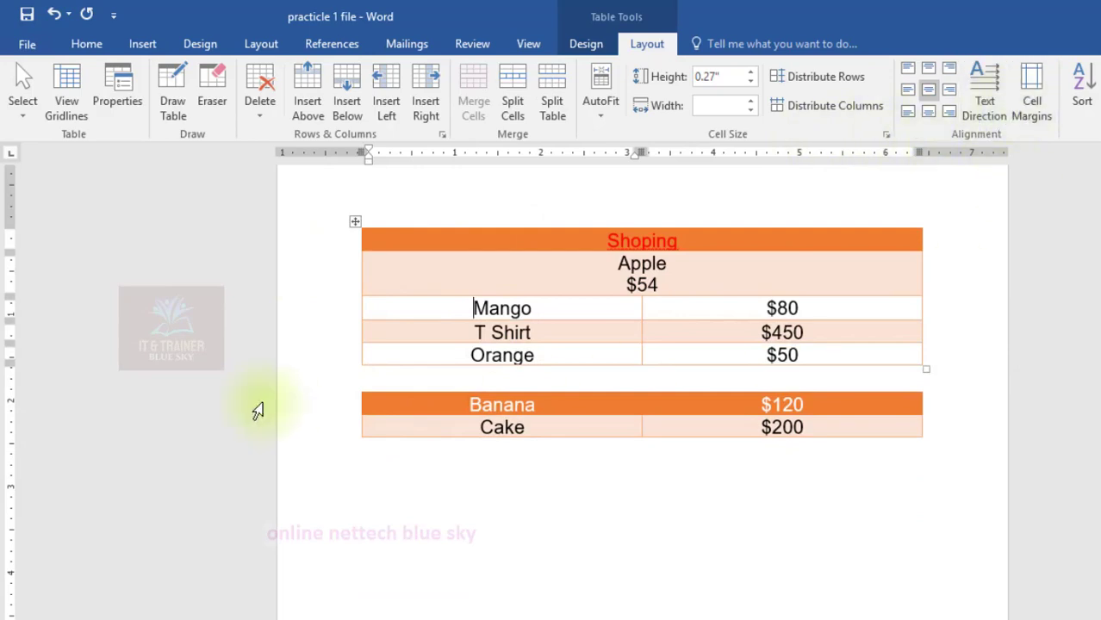
pyautogui.click(565, 349)
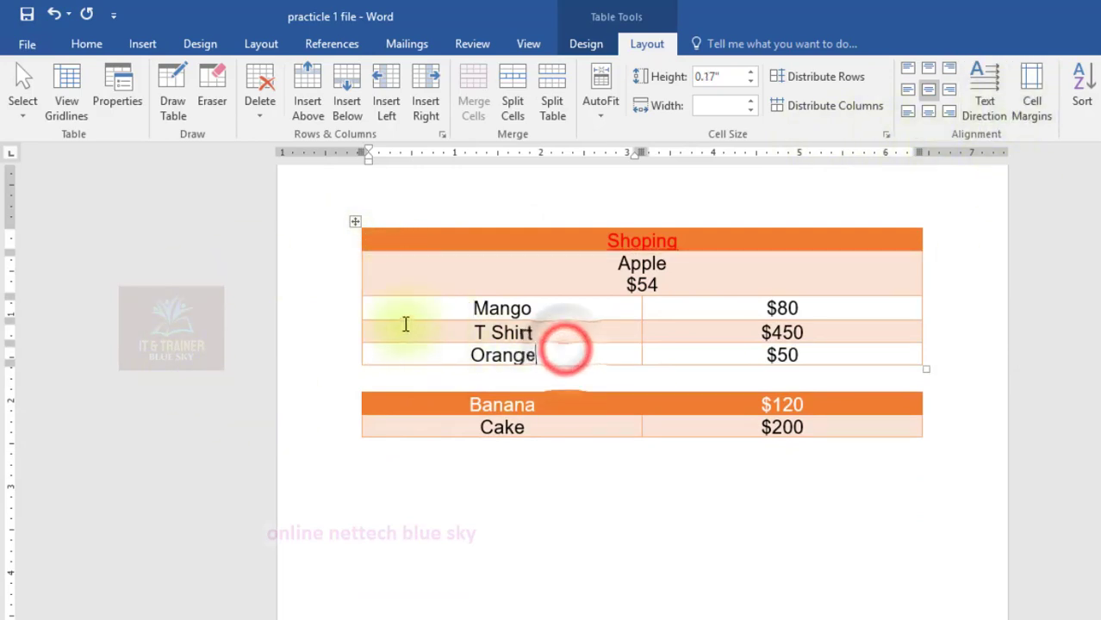
pyautogui.click(414, 308)
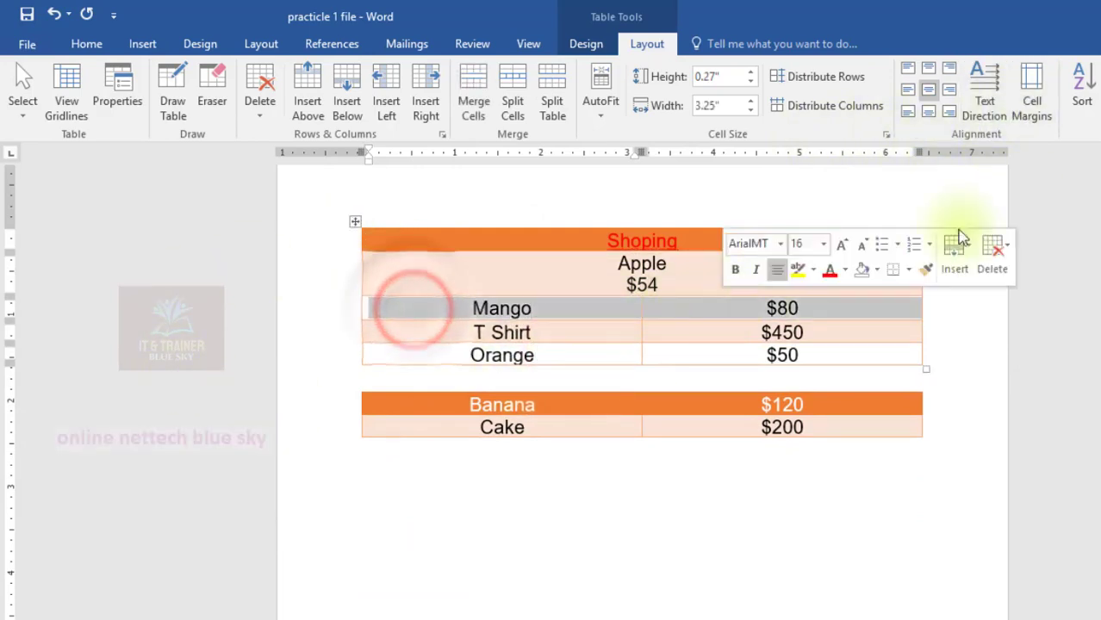
pyautogui.click(1032, 90)
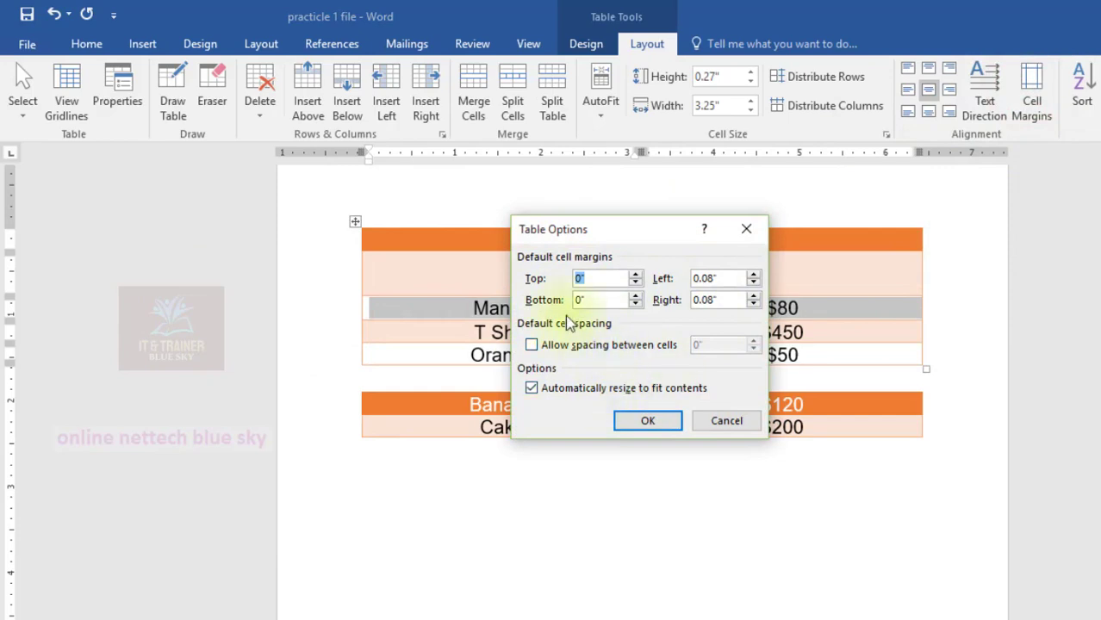
pyautogui.click(635, 274)
pyautogui.click(635, 274)
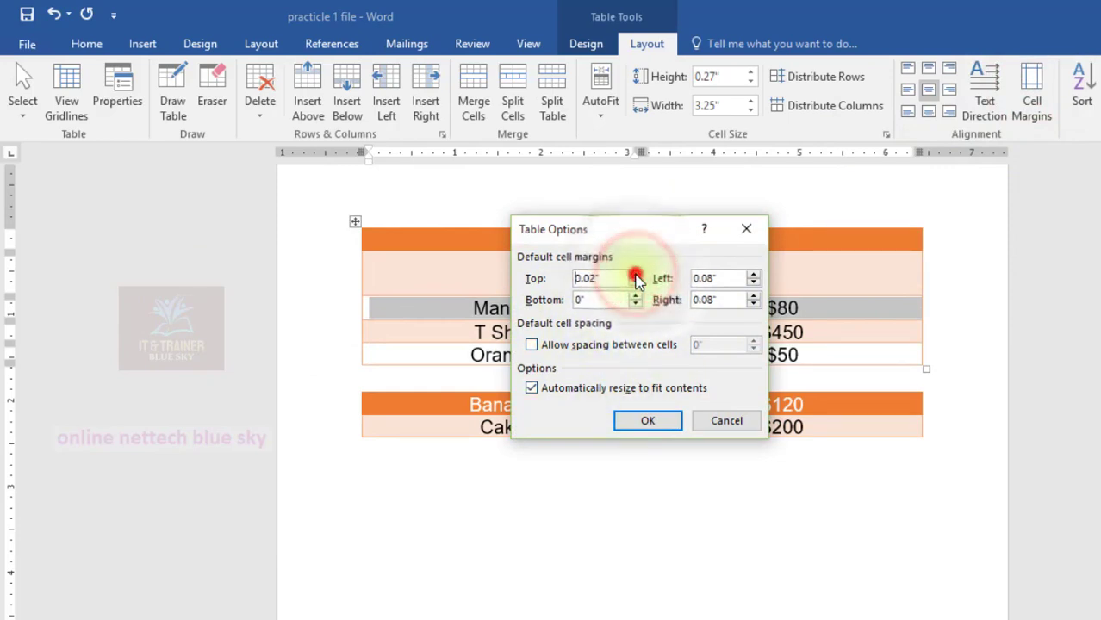
pyautogui.click(635, 274)
pyautogui.click(635, 274)
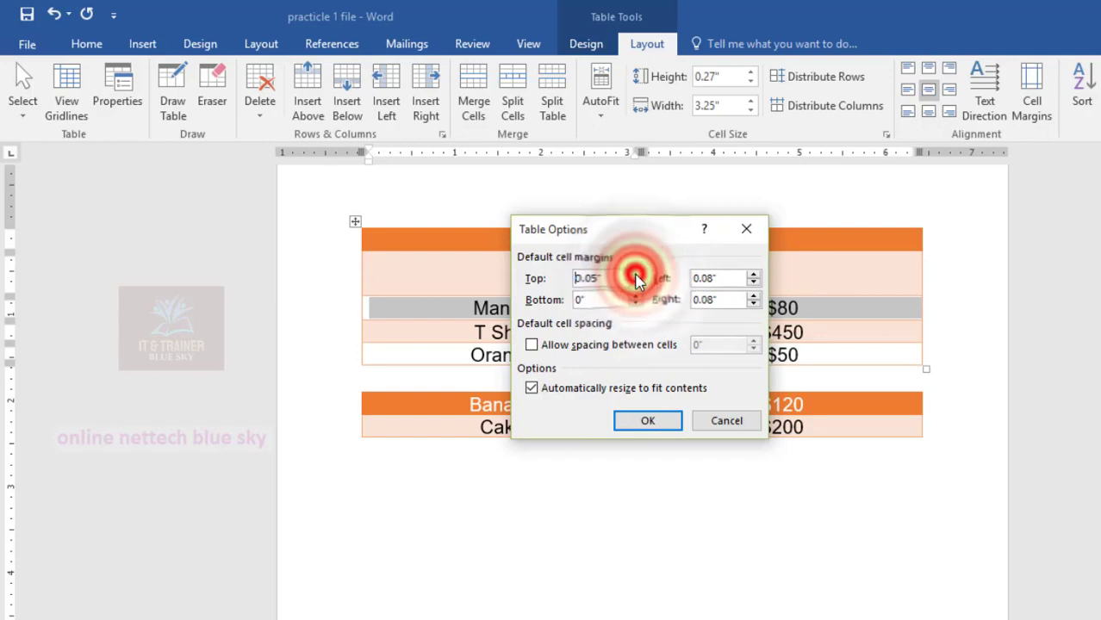
pyautogui.click(642, 424)
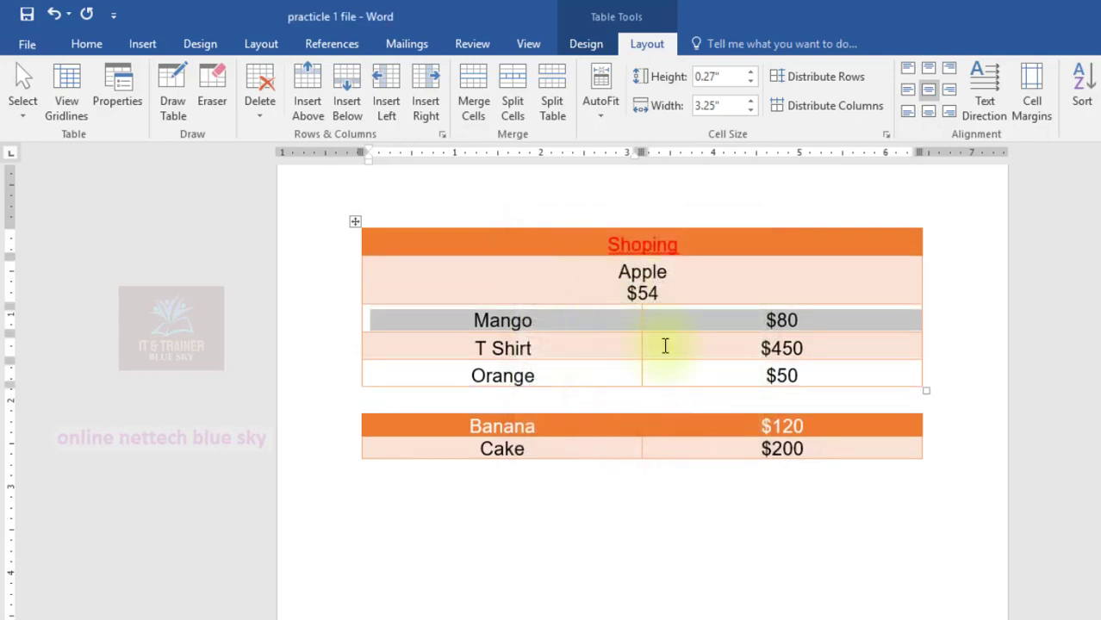
pyautogui.click(665, 368)
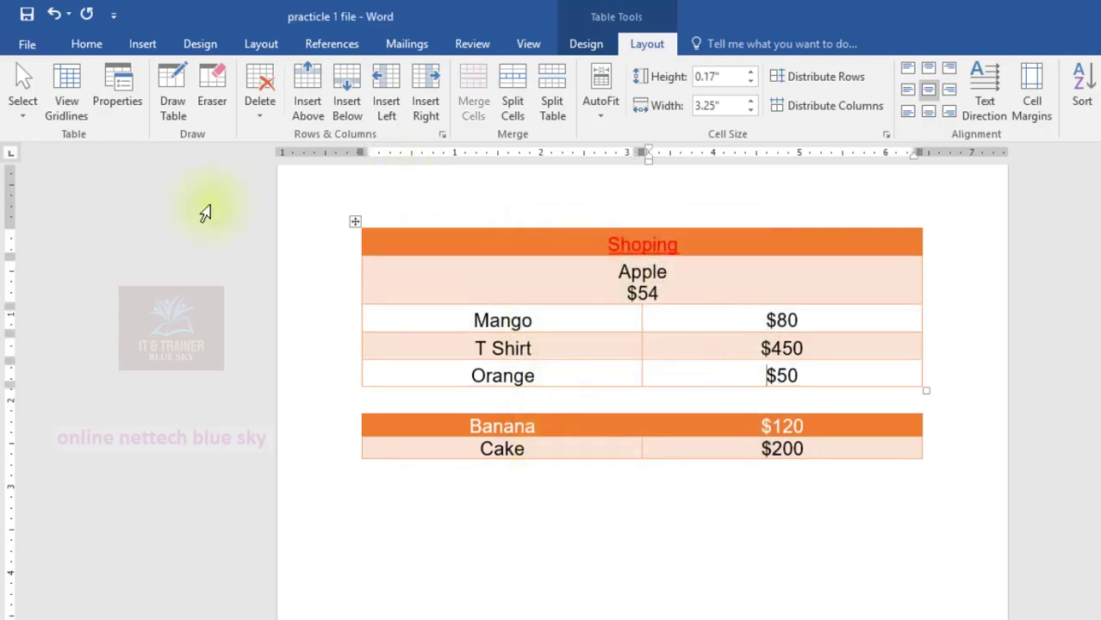
pyautogui.click(49, 16)
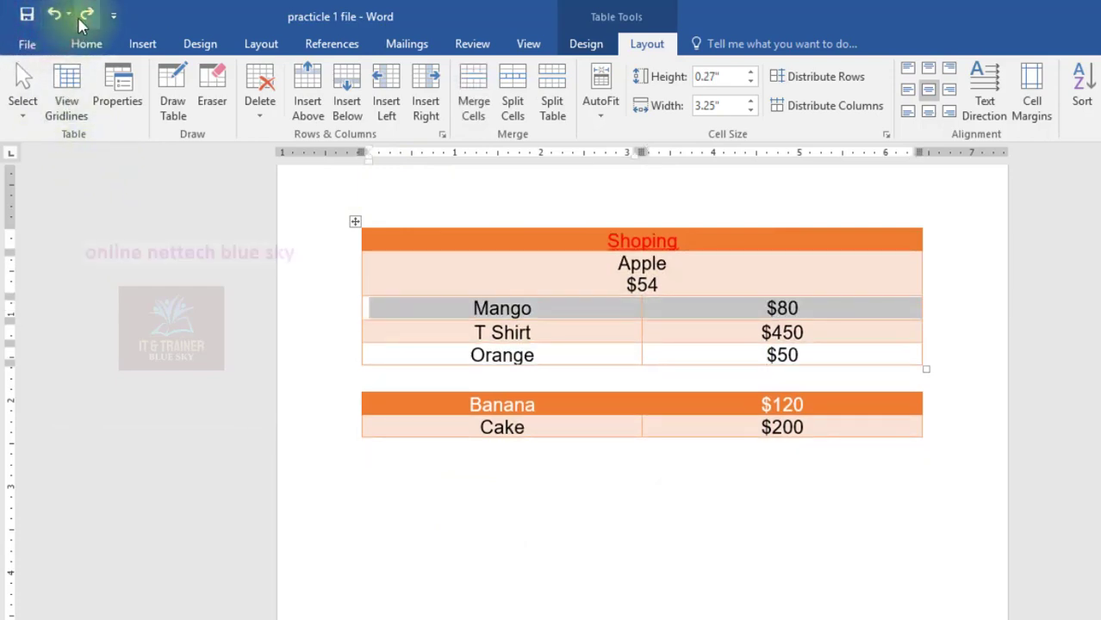
pyautogui.click(81, 19)
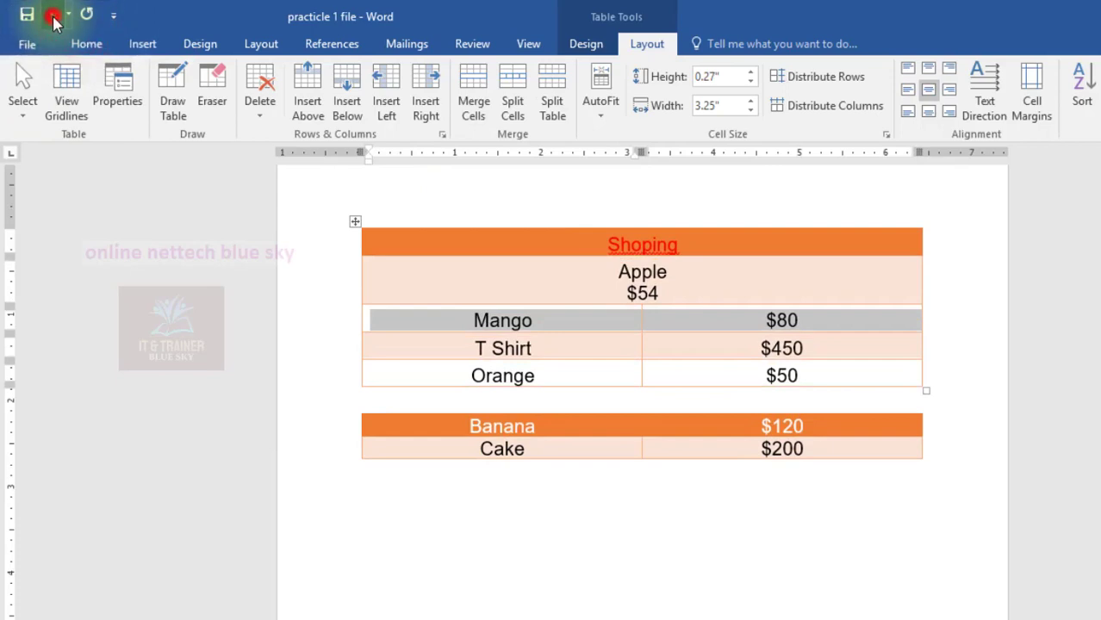
pyautogui.click(54, 17)
pyautogui.click(595, 288)
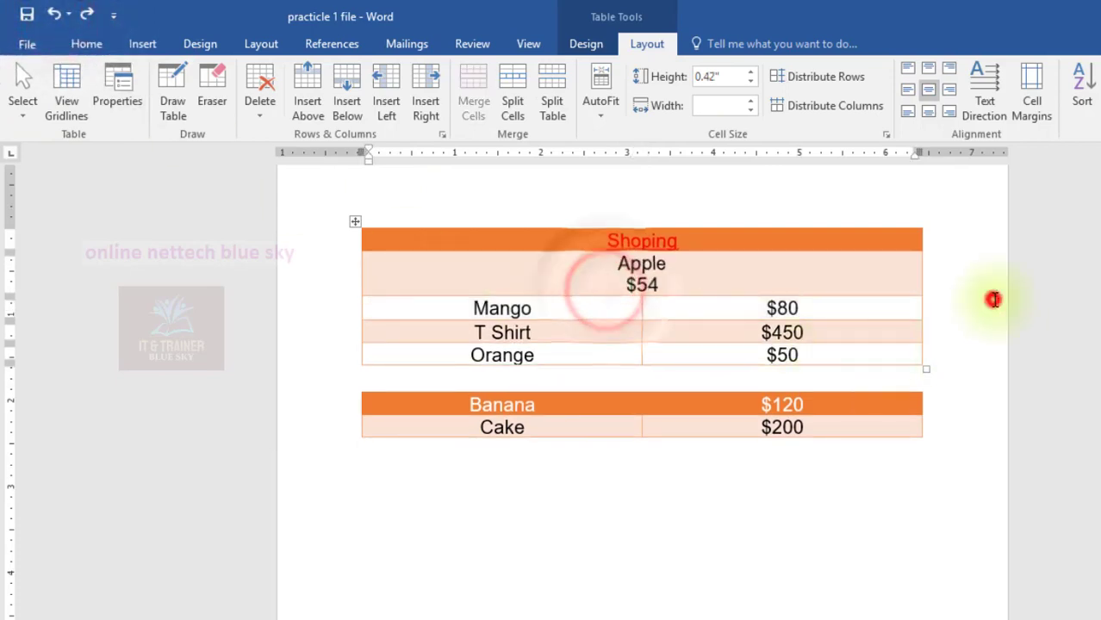
pyautogui.click(994, 299)
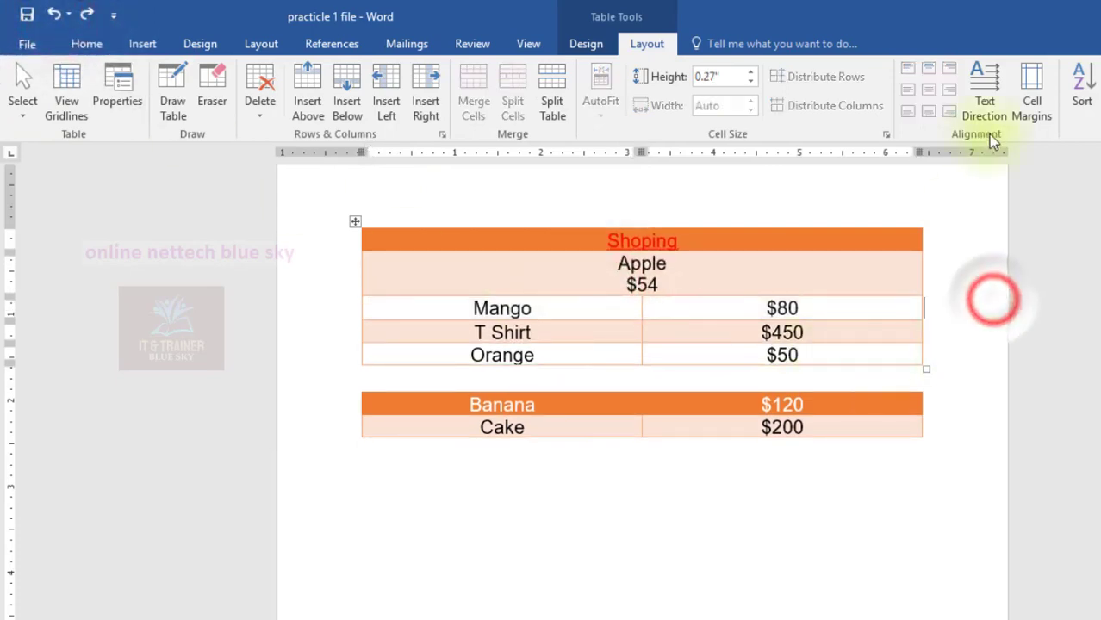
pyautogui.click(1077, 82)
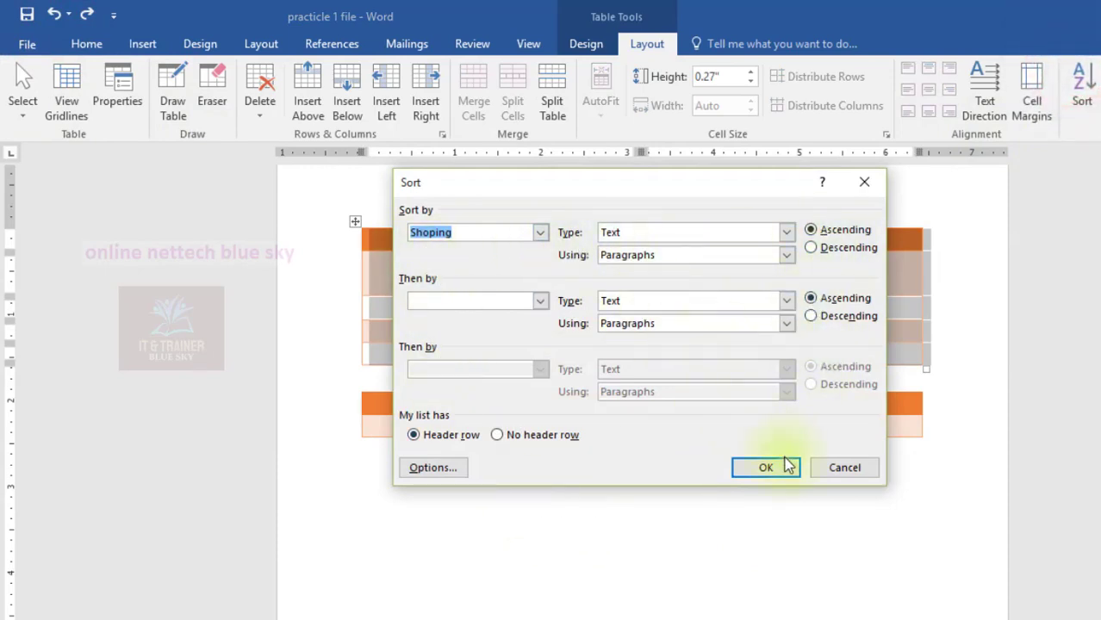
pyautogui.click(827, 469)
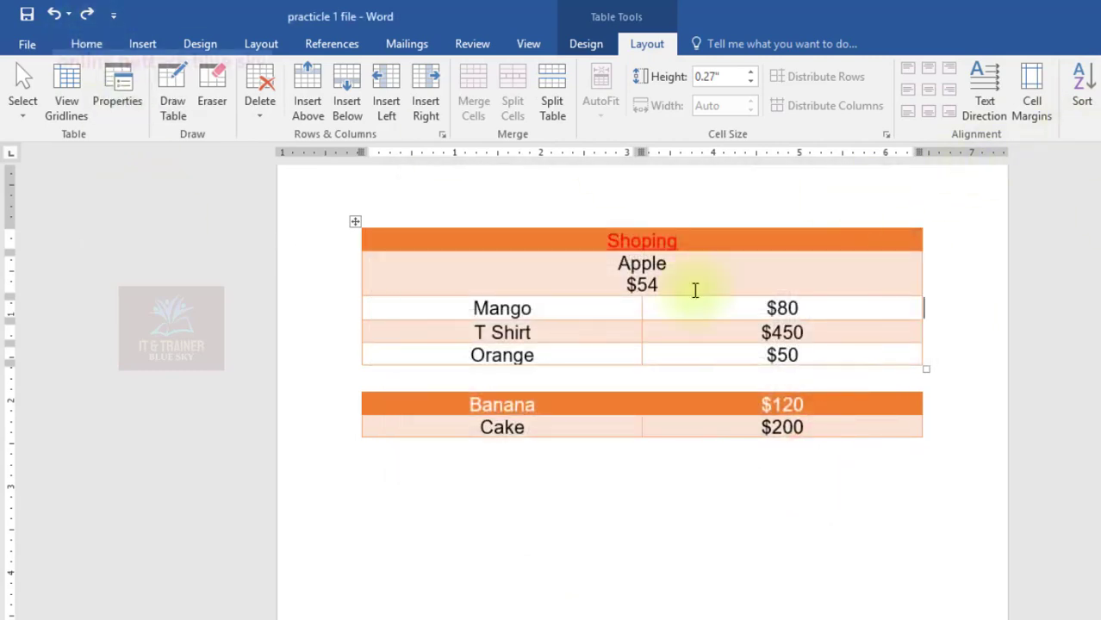
pyautogui.moveTo(312, 227); pyautogui.dragTo(371, 461)
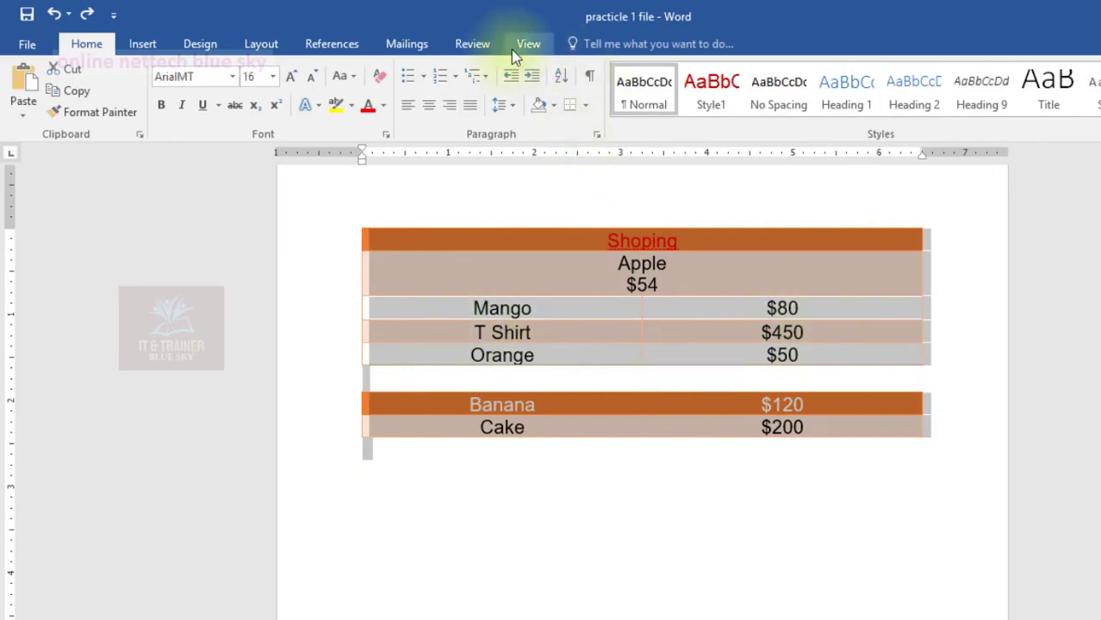
# Select the first table's rows, Shoping through Orange, and bring up the Table Tools Layout tab
pyautogui.moveTo(322, 234); pyautogui.dragTo(401, 496)
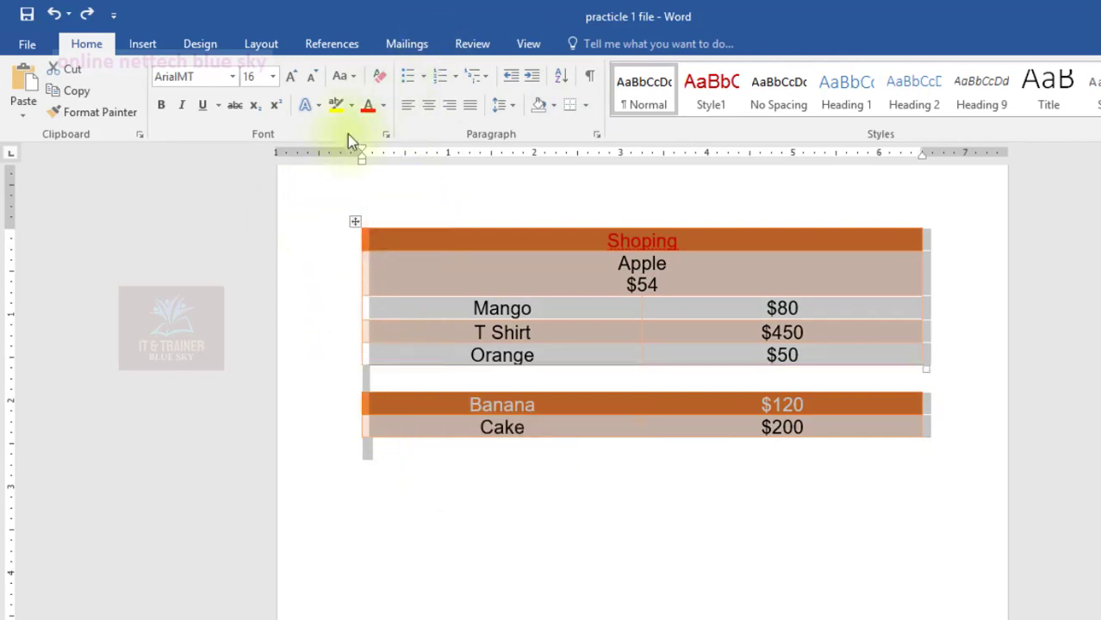
pyautogui.click(450, 220)
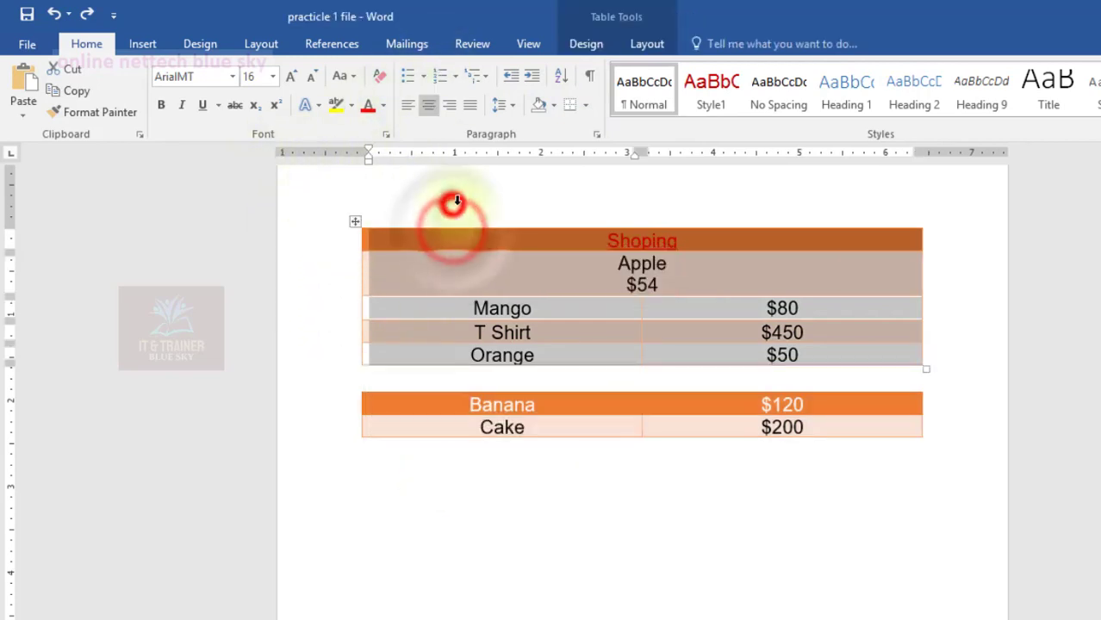
pyautogui.click(653, 425)
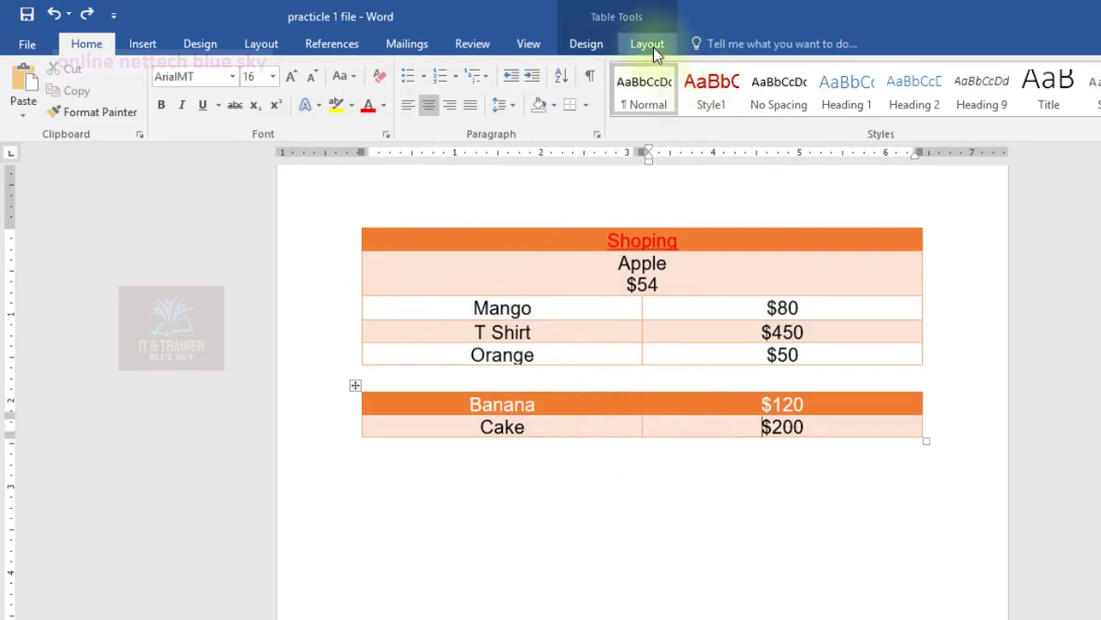
pyautogui.click(649, 44)
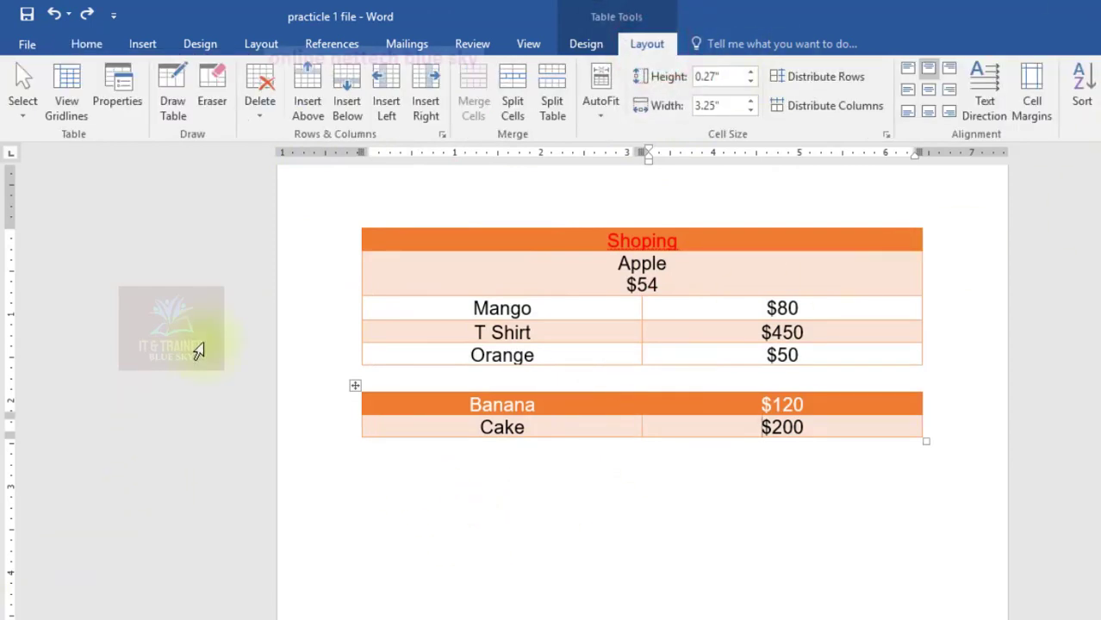
pyautogui.moveTo(300, 239); pyautogui.dragTo(418, 599)
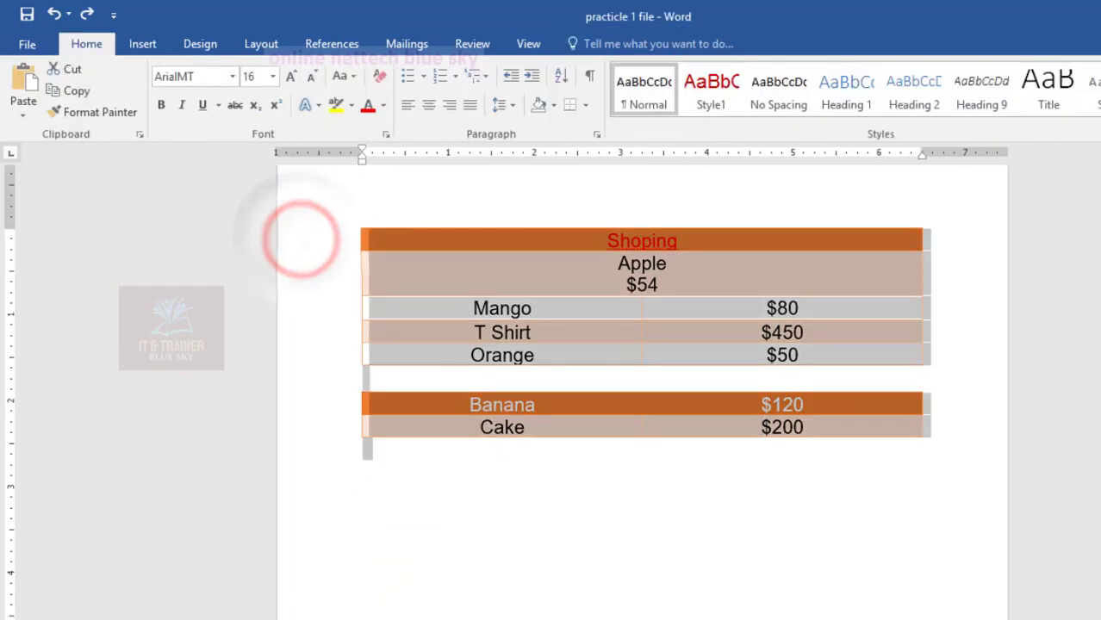
pyautogui.click(434, 460)
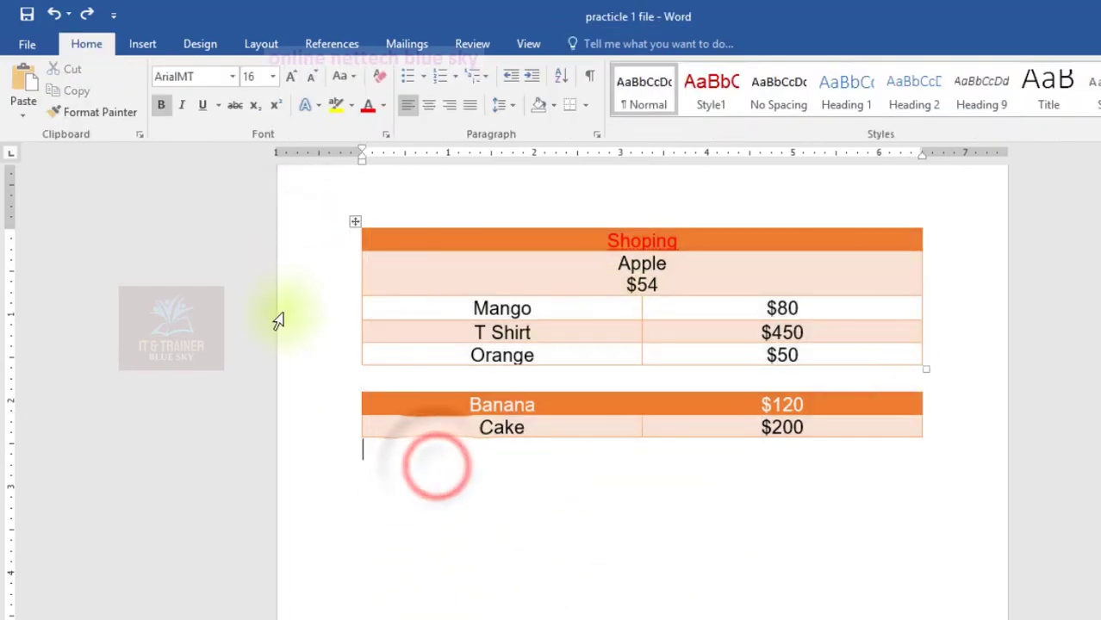
pyautogui.moveTo(321, 242); pyautogui.dragTo(323, 366)
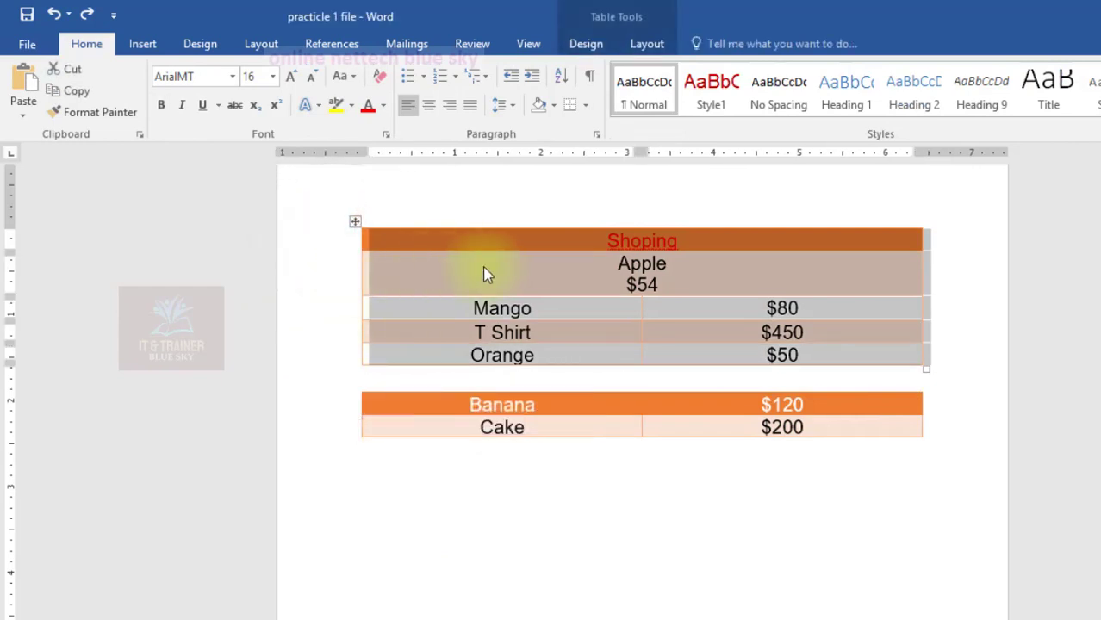
pyautogui.click(712, 603)
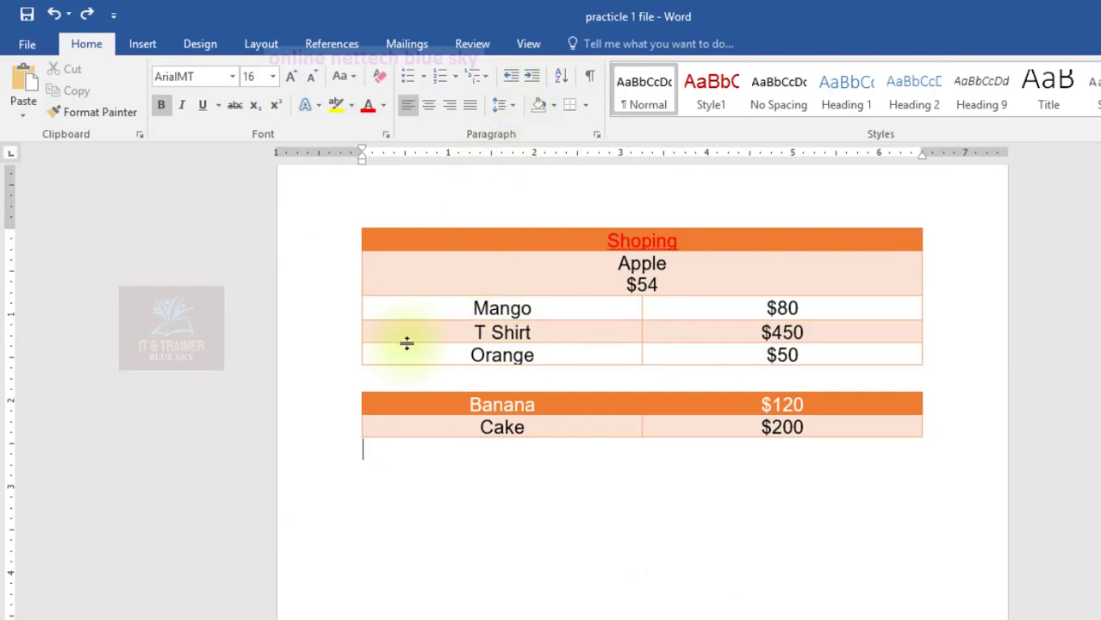
pyautogui.moveTo(330, 243); pyautogui.dragTo(361, 374)
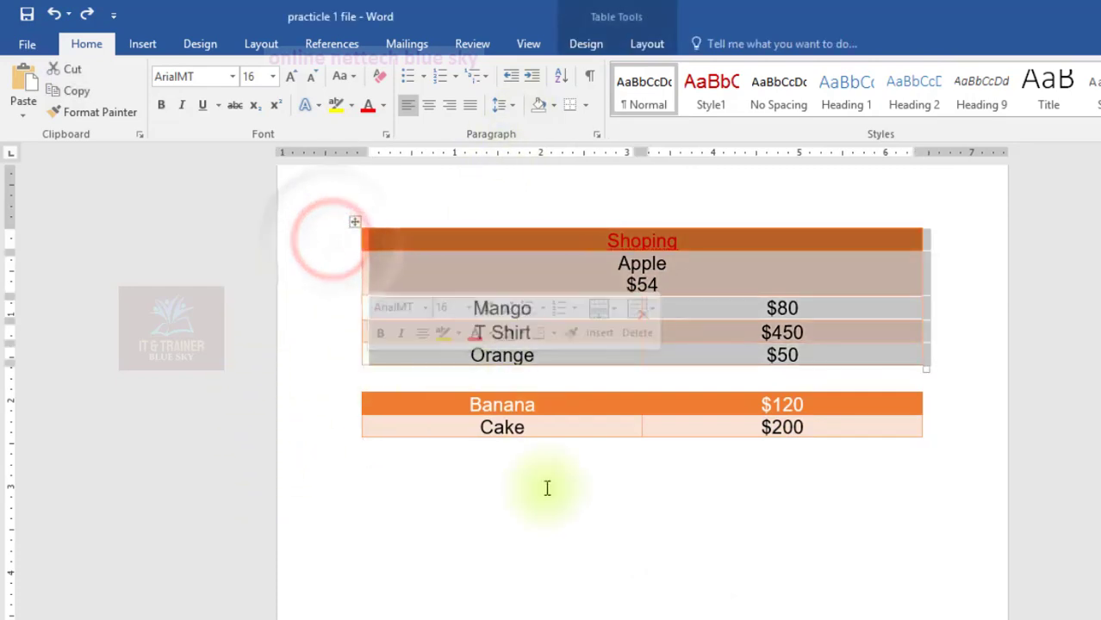
pyautogui.click(641, 45)
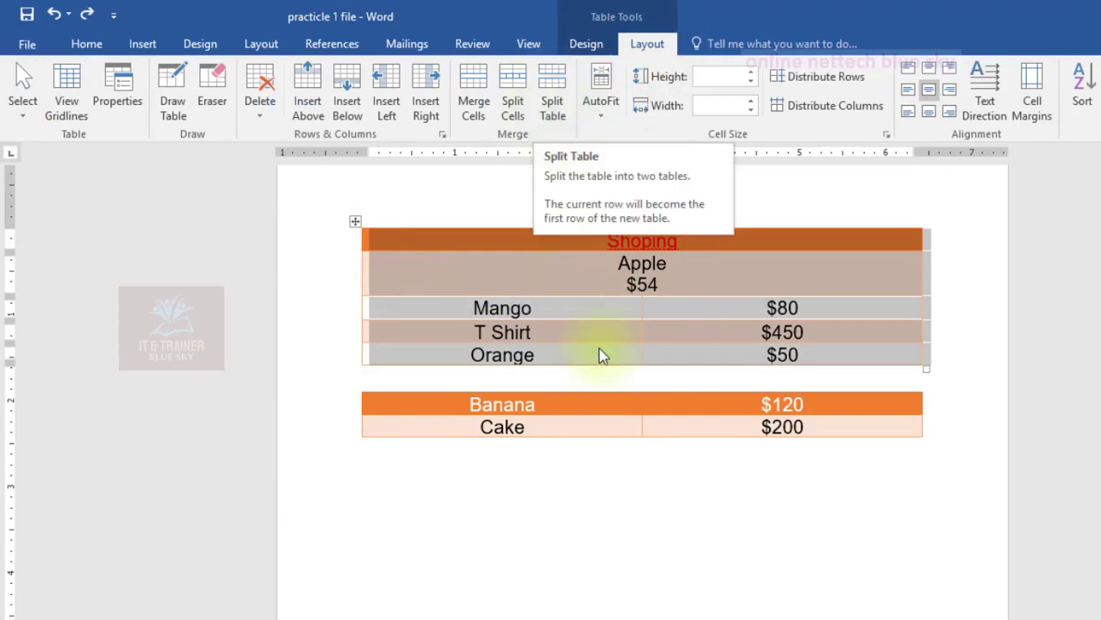
# Split the first table above the T Shirt row, making T Shirt and Orange a third table
pyautogui.click(511, 326)
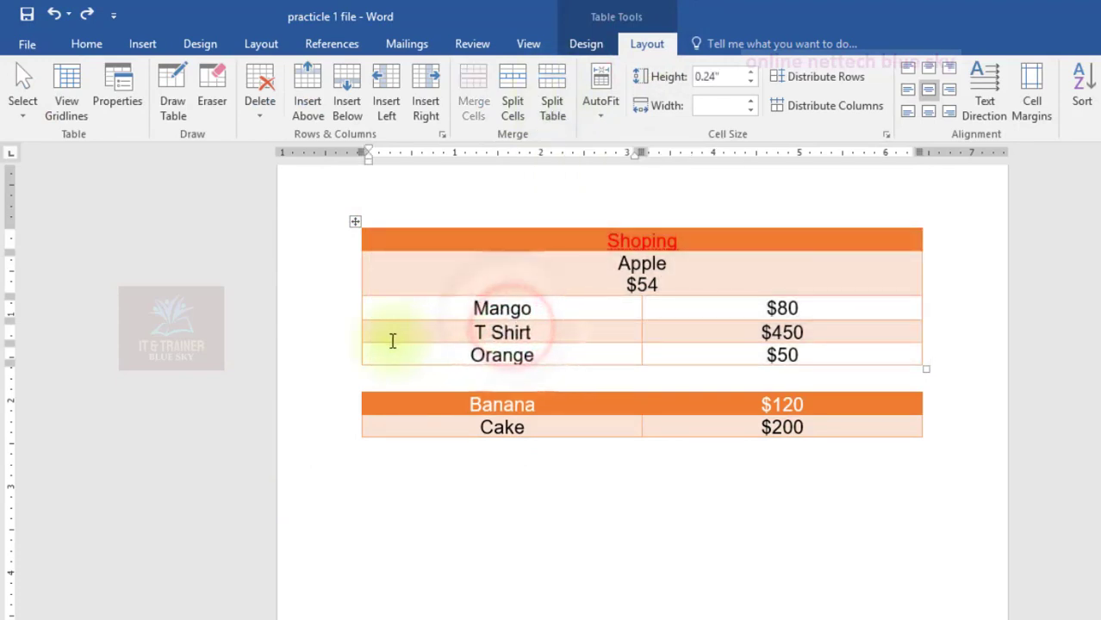
pyautogui.moveTo(323, 343); pyautogui.dragTo(322, 353)
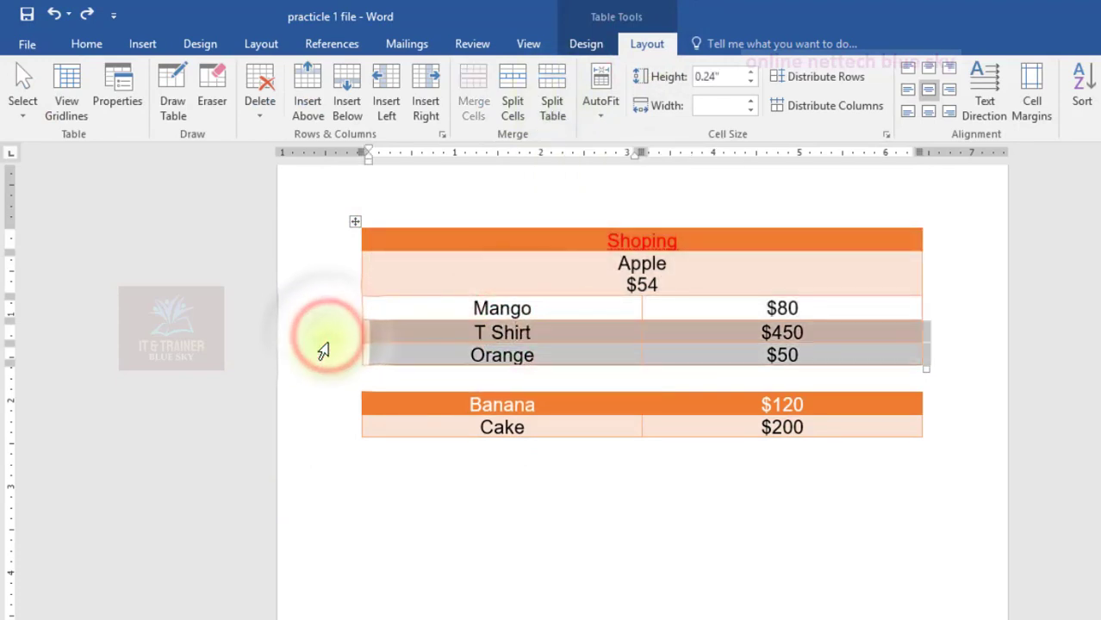
pyautogui.click(551, 87)
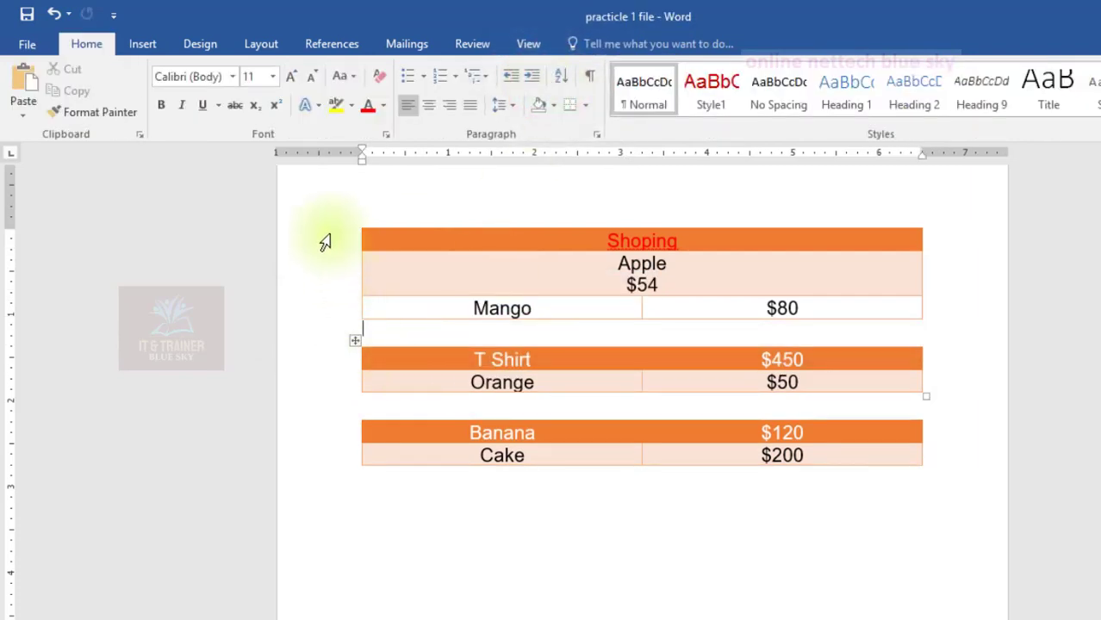
pyautogui.moveTo(333, 271); pyautogui.dragTo(367, 488)
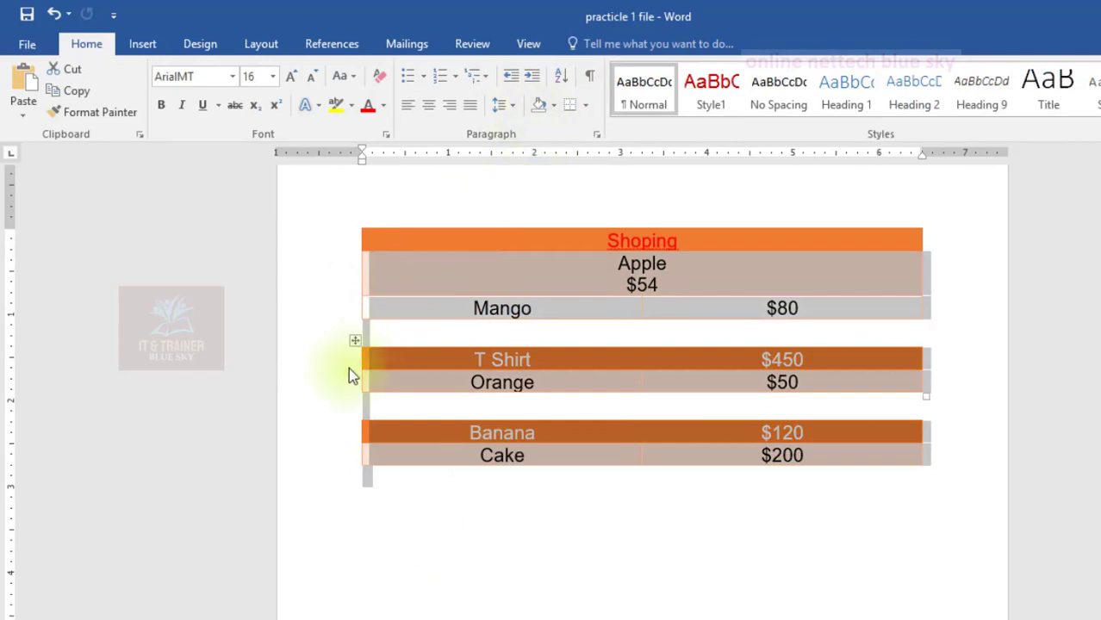
pyautogui.click(312, 331)
pyautogui.click(314, 379)
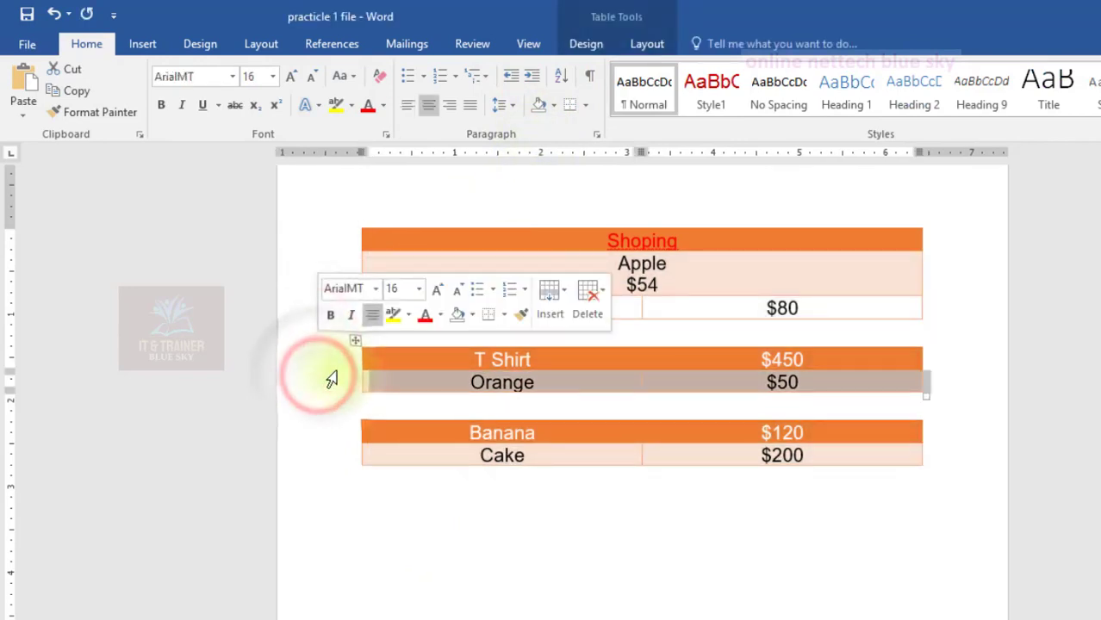
pyautogui.click(626, 44)
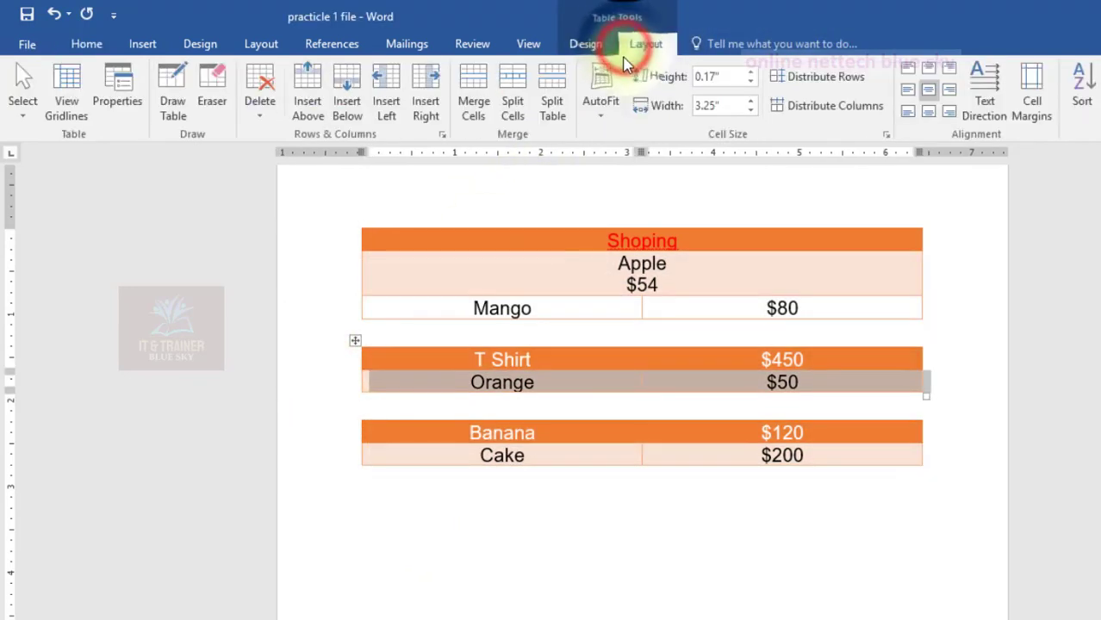
# Apply Split Cells to the Orange row of the Shoping table
pyautogui.click(515, 99)
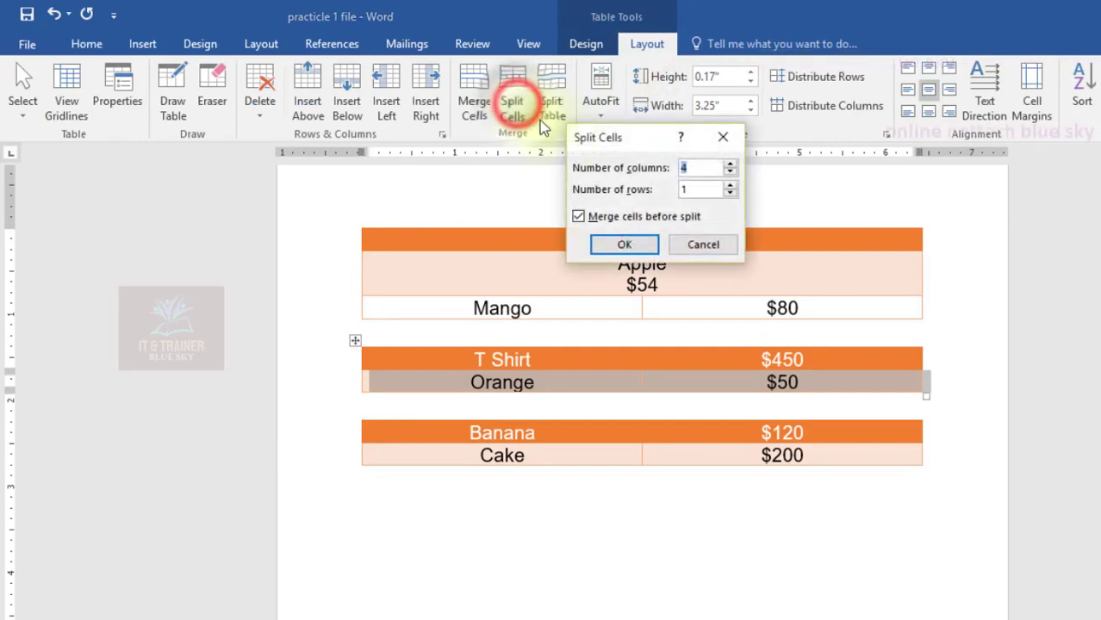
pyautogui.click(677, 234)
pyautogui.click(461, 102)
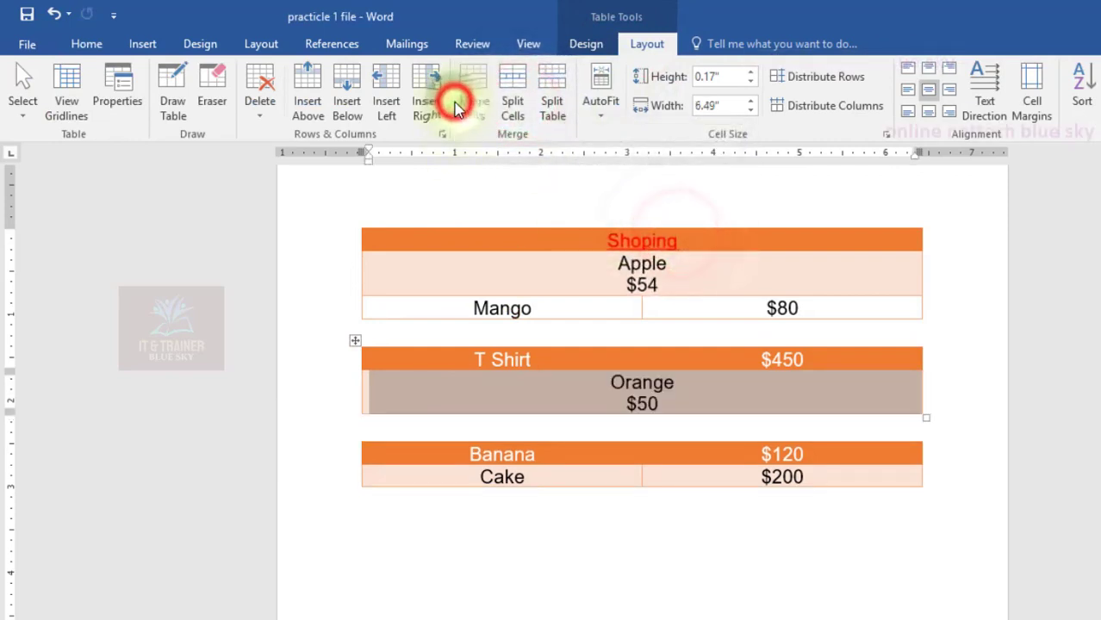
# Undo and redo table edits until T Shirt and Orange rejoin the table at normal row height
pyautogui.click(58, 17)
pyautogui.click(59, 17)
pyautogui.click(58, 17)
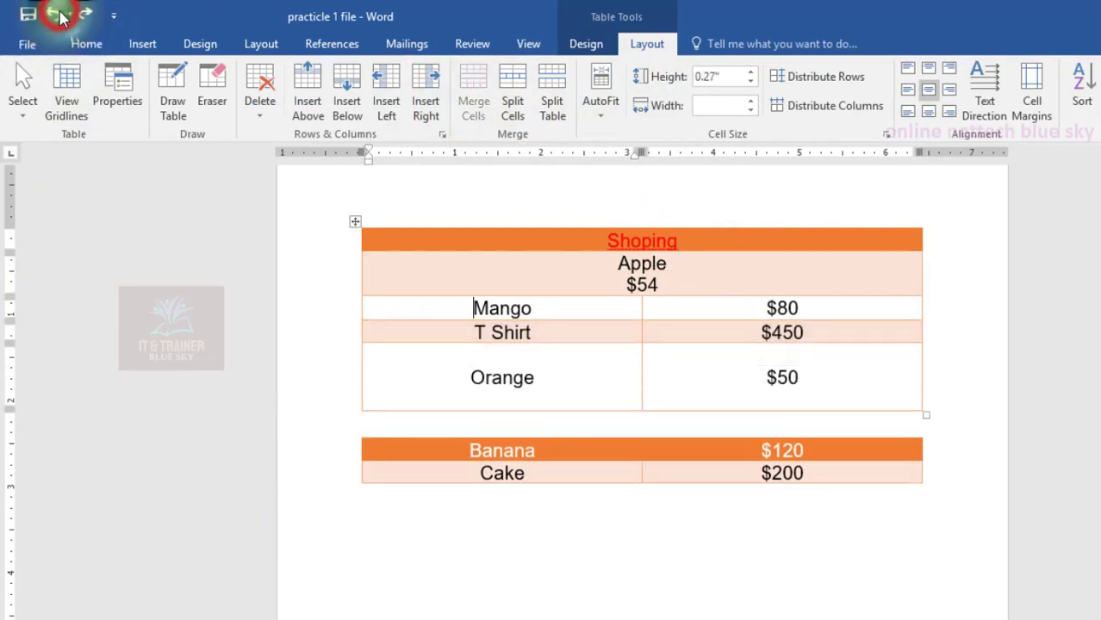
pyautogui.click(59, 17)
pyautogui.click(87, 15)
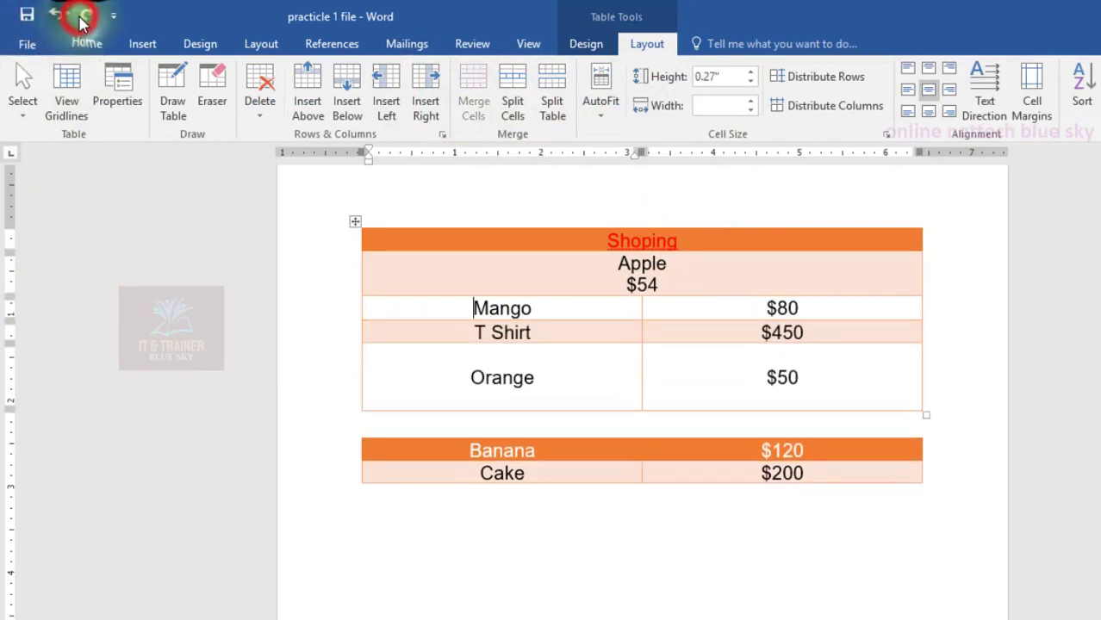
pyautogui.click(86, 43)
pyautogui.click(87, 15)
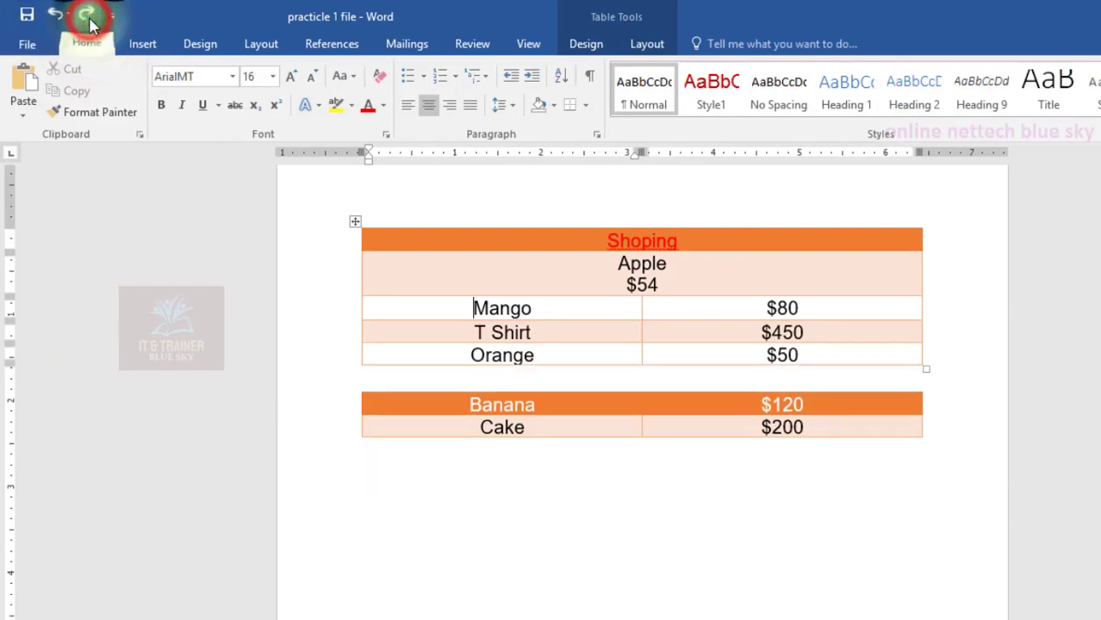
pyautogui.click(718, 365)
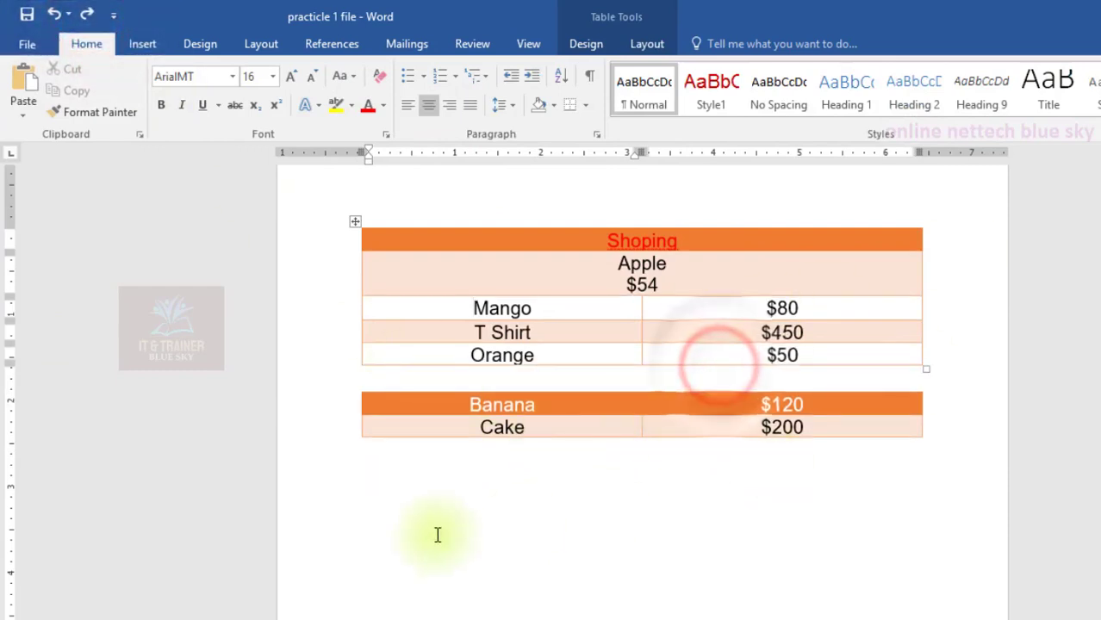
# Convert the whole Shoping table to text separated by paragraph marks
pyautogui.click(644, 43)
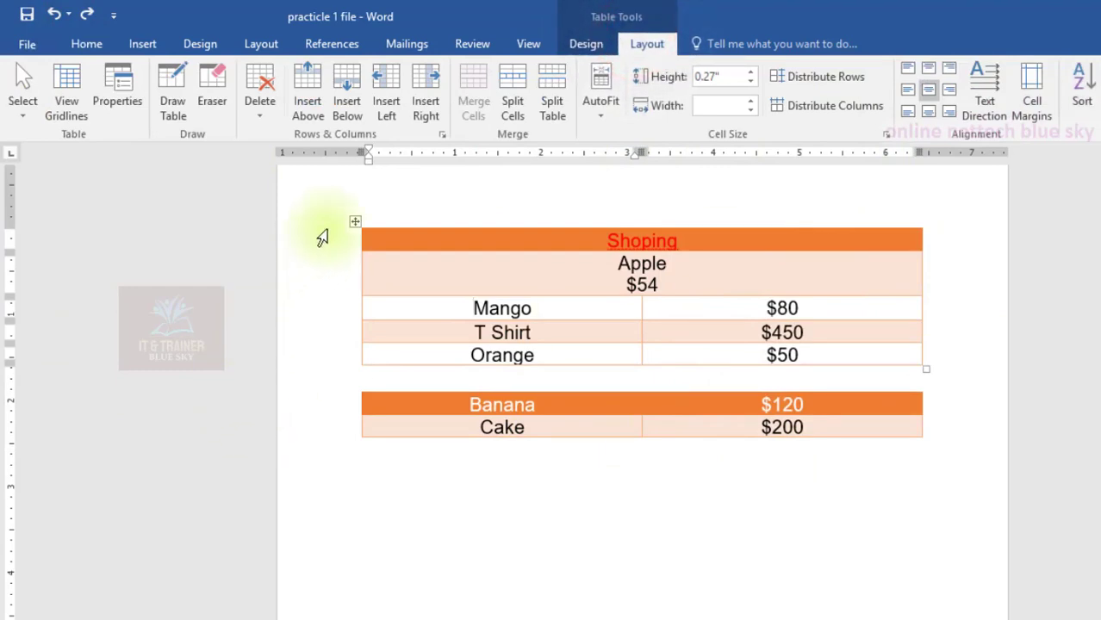
pyautogui.moveTo(326, 245); pyautogui.dragTo(339, 362)
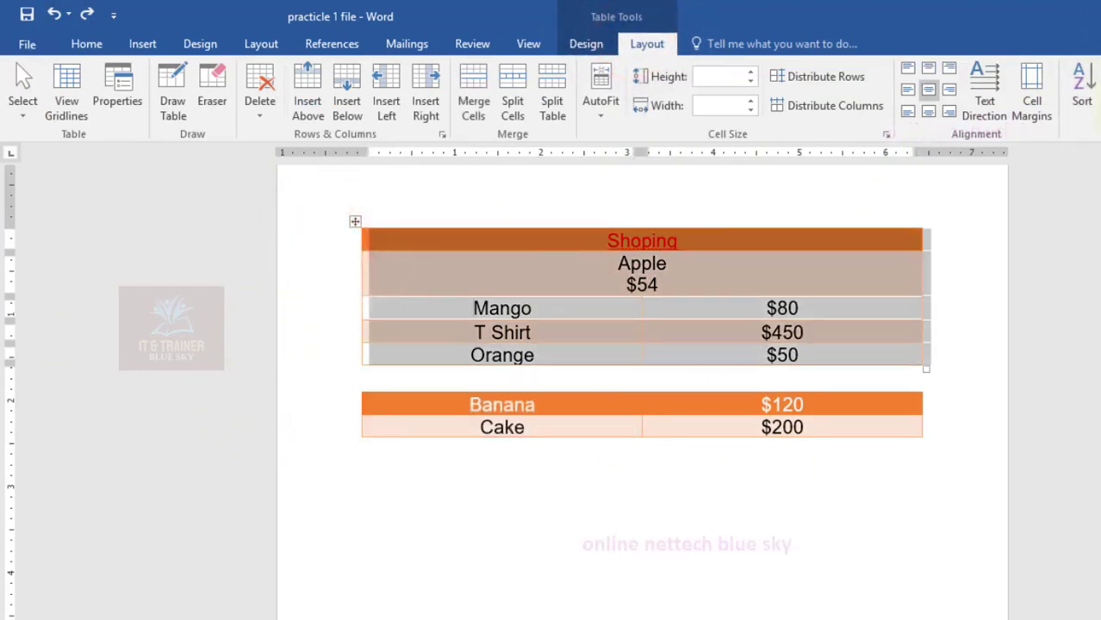
pyautogui.click(1091, 86)
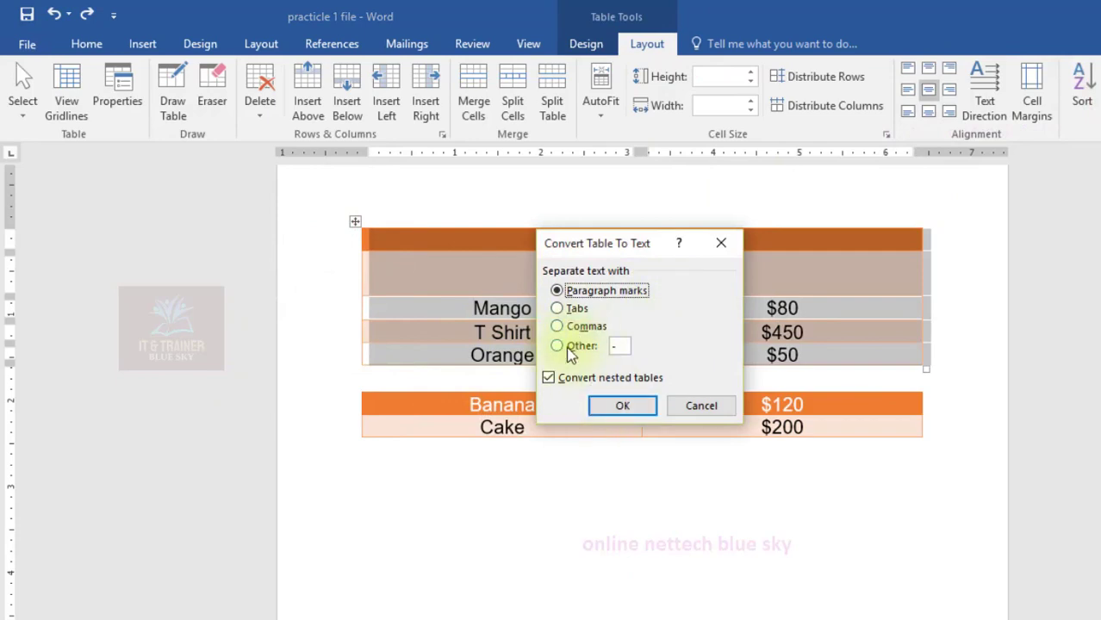
pyautogui.click(606, 412)
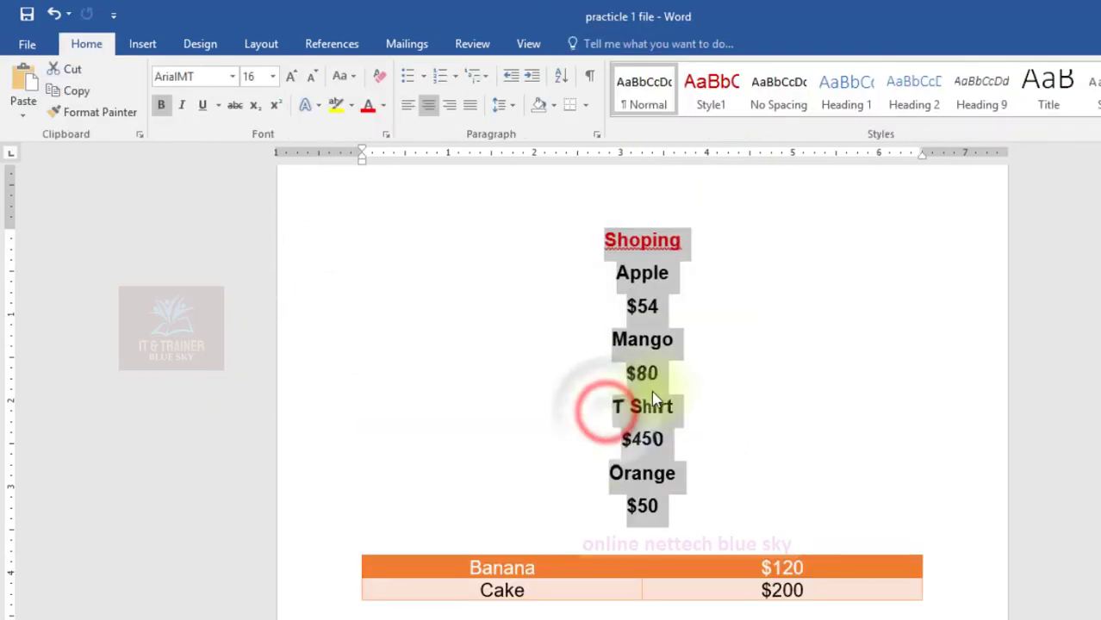
pyautogui.click(589, 333)
# Join $54 onto the Apple line, then select the Banana and Cake table
pyautogui.moveTo(687, 270); pyautogui.dragTo(694, 340)
pyautogui.click(695, 345)
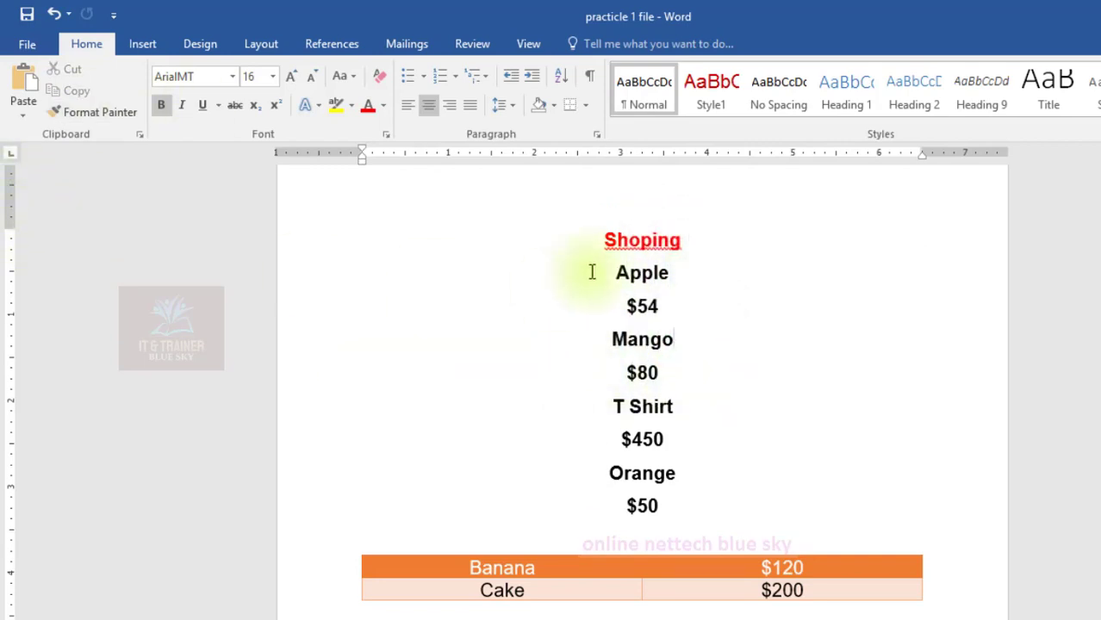
pyautogui.click(674, 274)
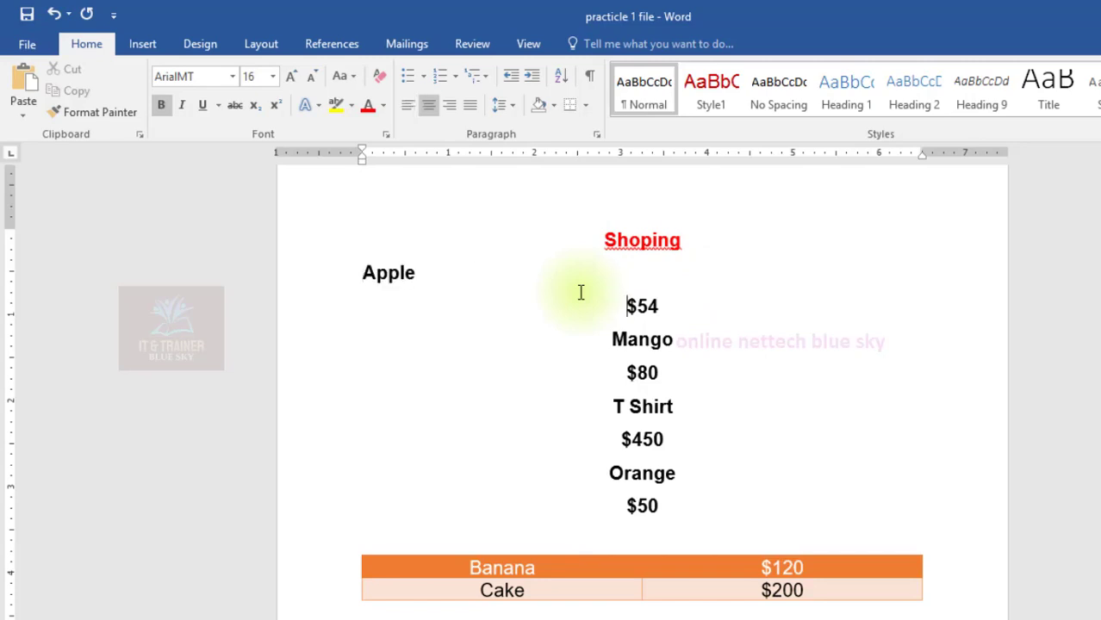
pyautogui.press('BackSpace')
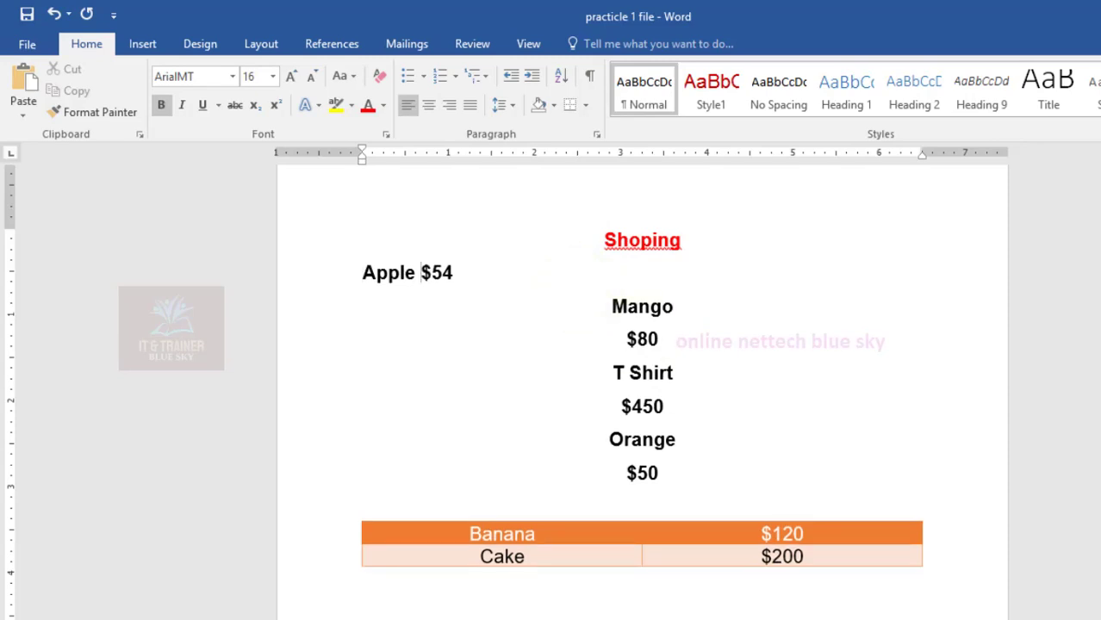
pyautogui.moveTo(303, 540); pyautogui.dragTo(315, 560)
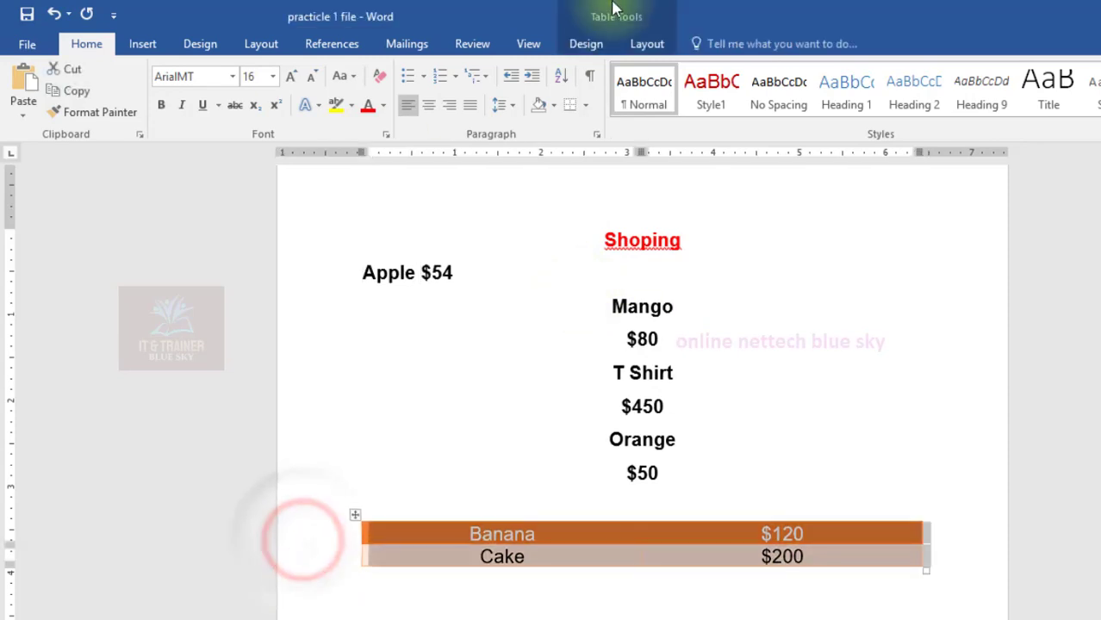
# Convert the Banana and Cake table to tab-separated text, then select the Mango-through-Banana lines
pyautogui.click(626, 43)
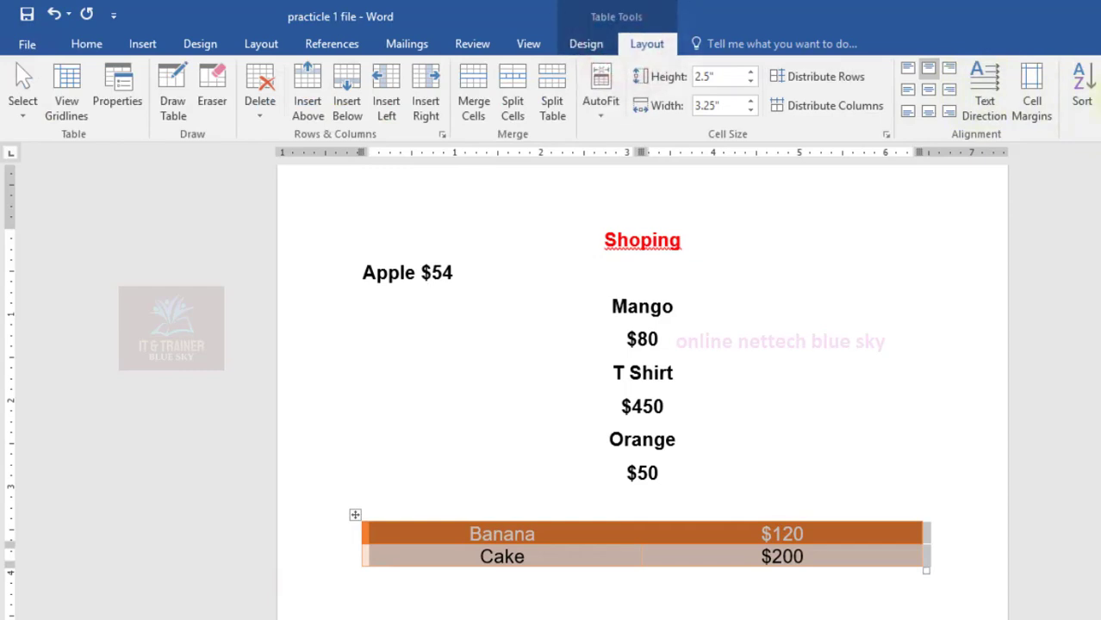
pyautogui.click(614, 407)
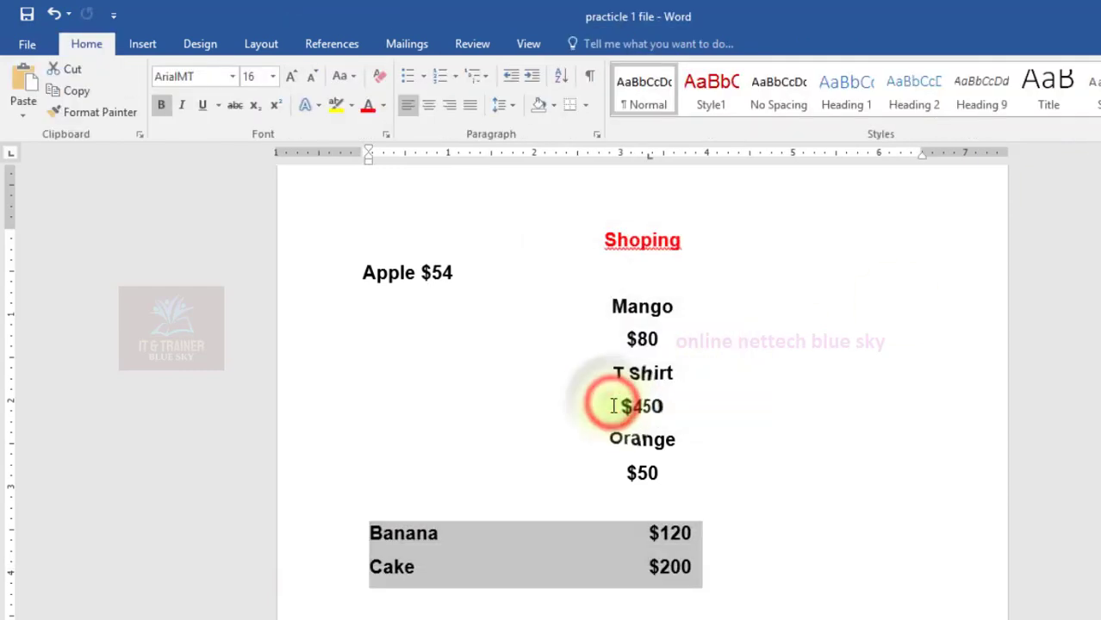
pyautogui.click(593, 569)
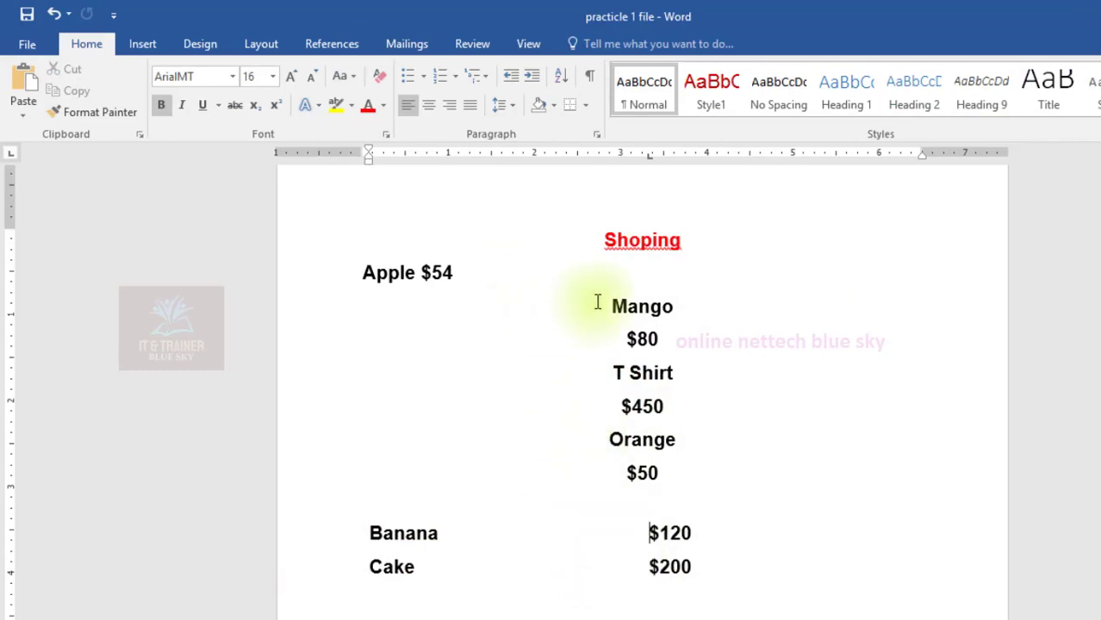
pyautogui.moveTo(597, 301); pyautogui.dragTo(599, 488)
pyautogui.click(602, 488)
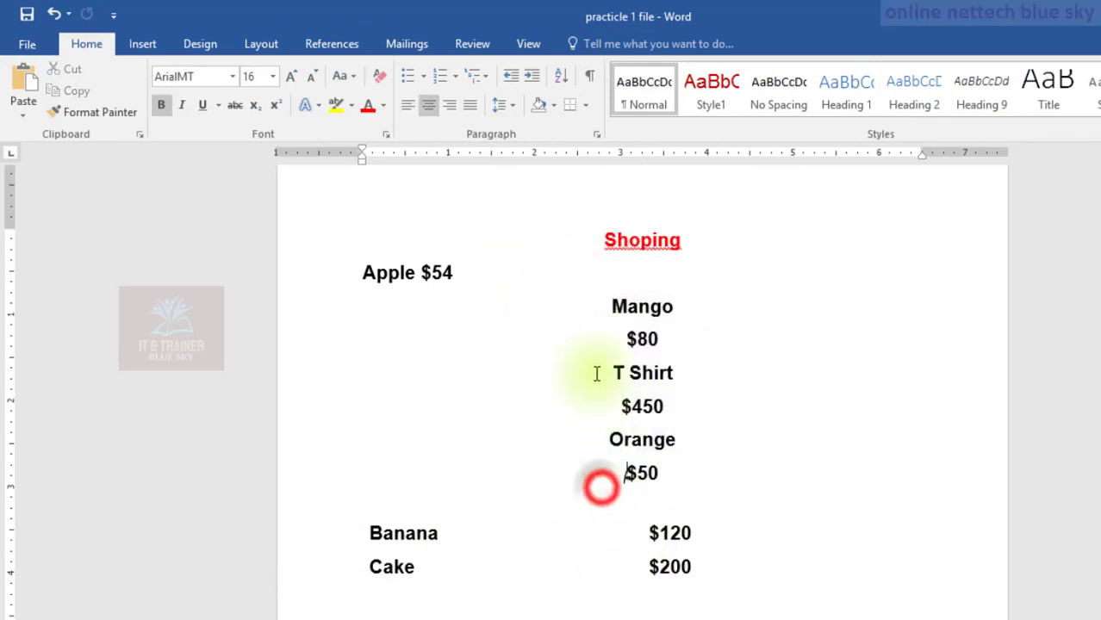
pyautogui.moveTo(604, 305)
pyautogui.mouseDown()
pyautogui.moveTo(625, 538)
pyautogui.moveTo(631, 492)
pyautogui.moveTo(658, 485)
pyautogui.mouseUp()
# Delete the Mango-to-$50 lines and the blank line, then undo those deletions and conversions
pyautogui.press('Delete')
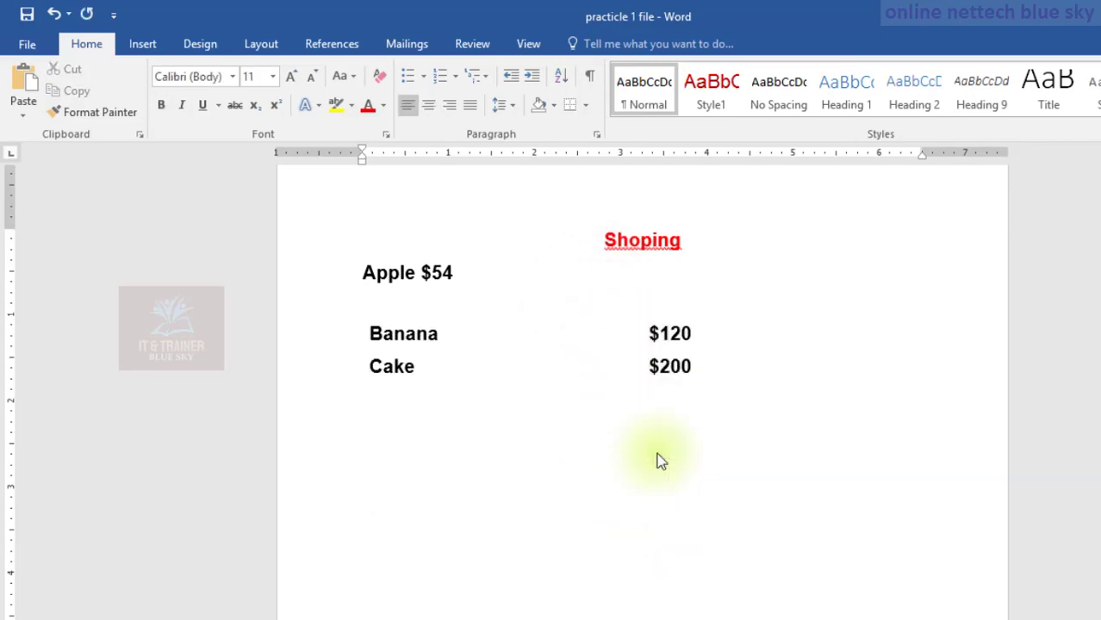
pyautogui.press('Delete')
pyautogui.hotkey('ctrl', 'z')
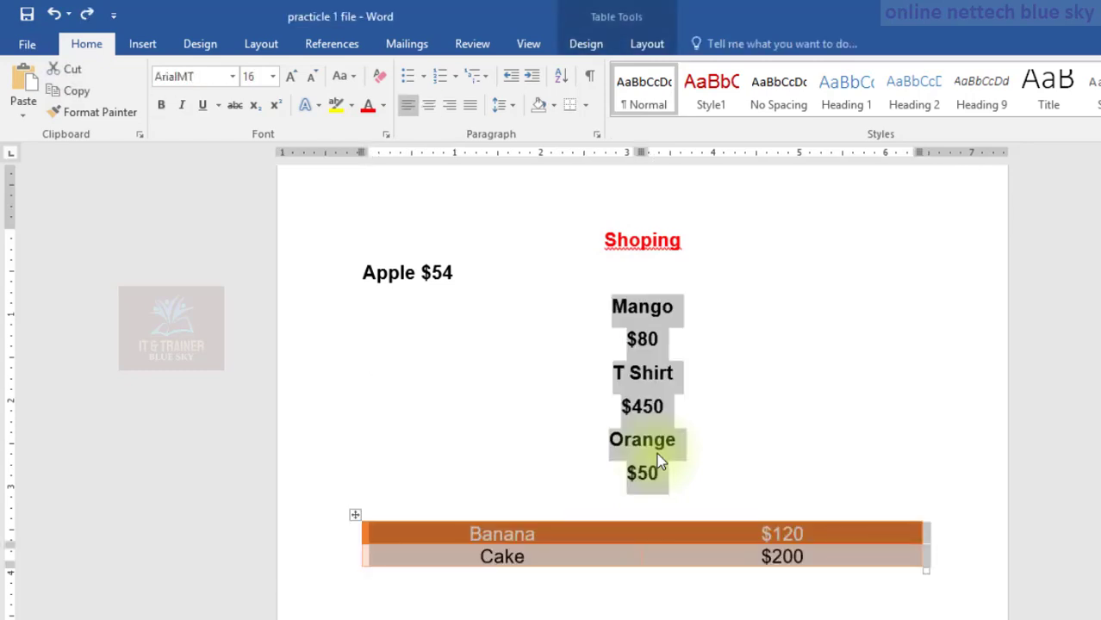
pyautogui.hotkey('ctrl', 'z')
pyautogui.hotkey('ctrl', 'z')
pyautogui.hotkey('ctrl', 'z')
pyautogui.hotkey('ctrl', 'z')
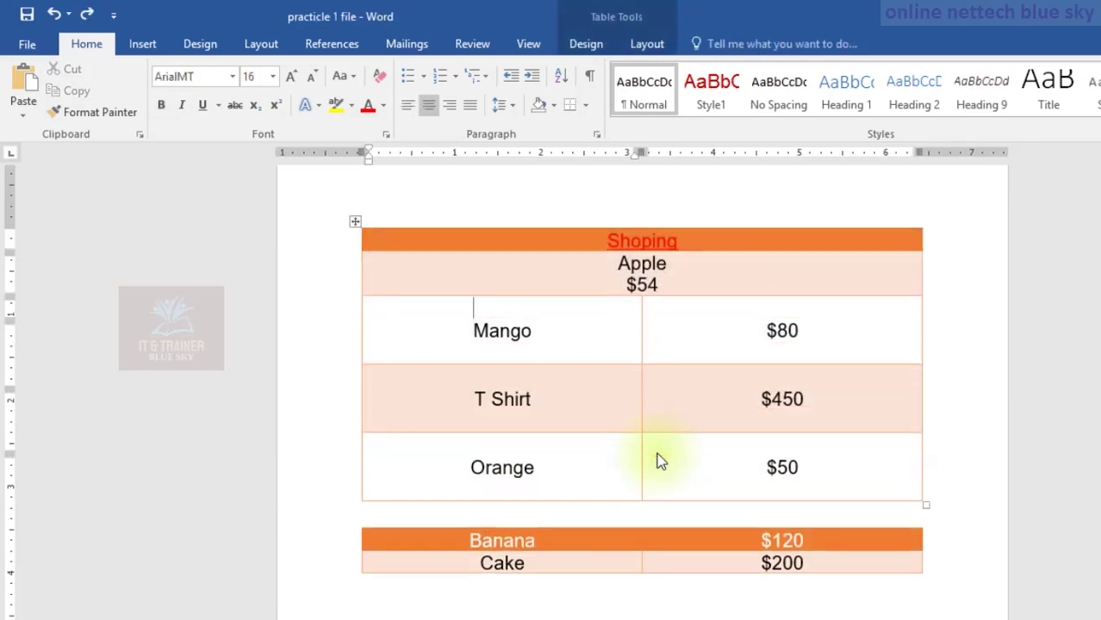
# Undo and redo until both shopping tables return with compact Apple-through-Orange and Banana/Cake rows
pyautogui.hotkey('ctrl', 'z')
pyautogui.hotkey('ctrl', 'z')
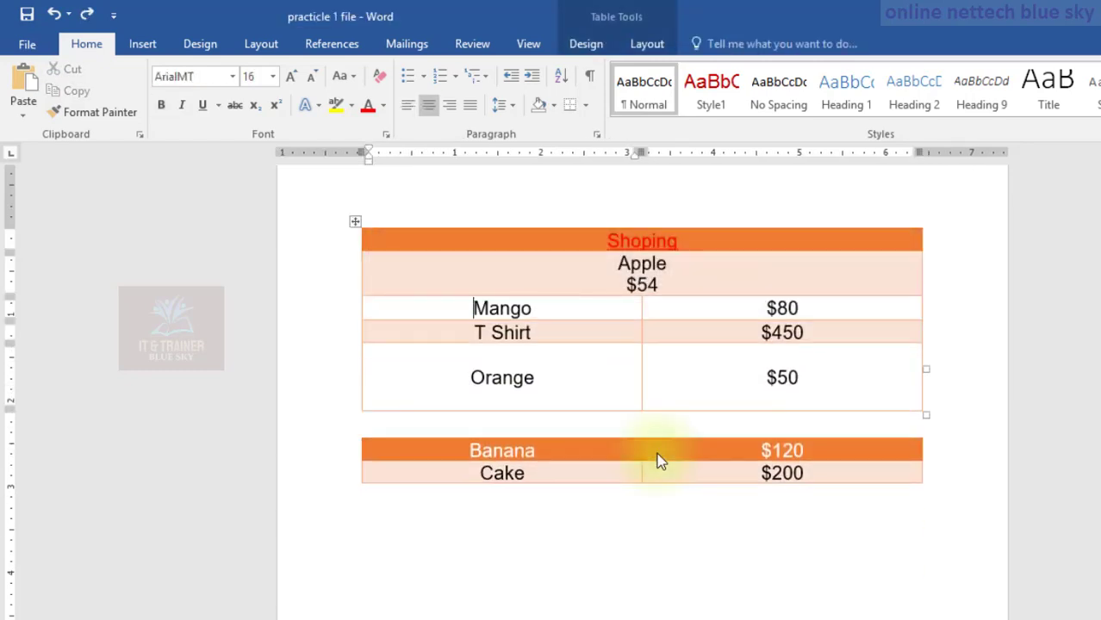
pyautogui.hotkey('ctrl', 'z')
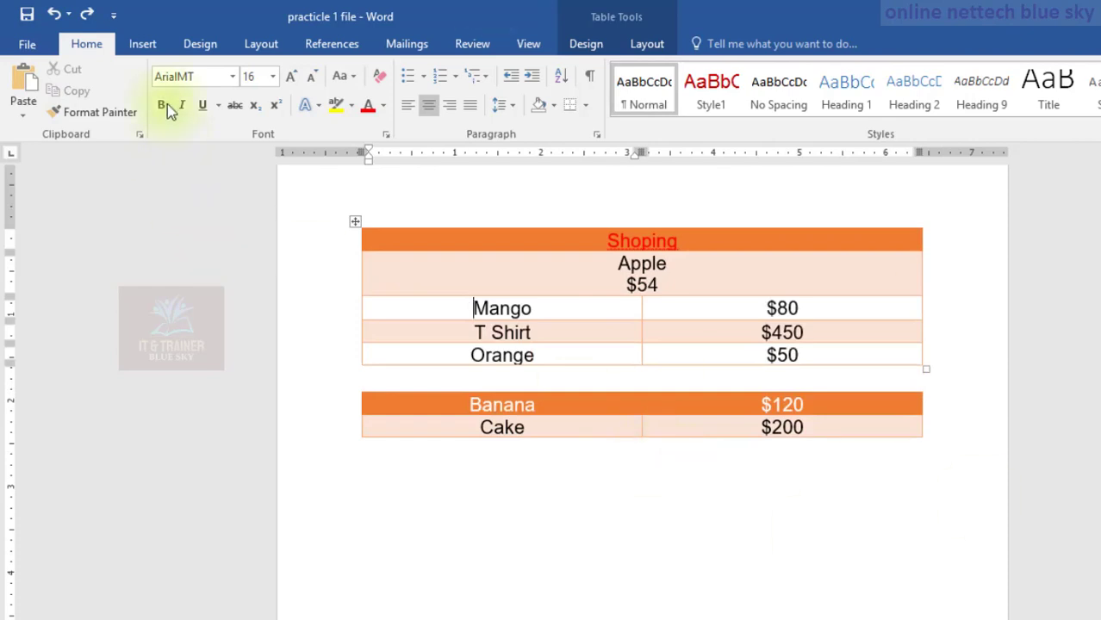
pyautogui.click(87, 14)
pyautogui.click(86, 14)
pyautogui.click(86, 14)
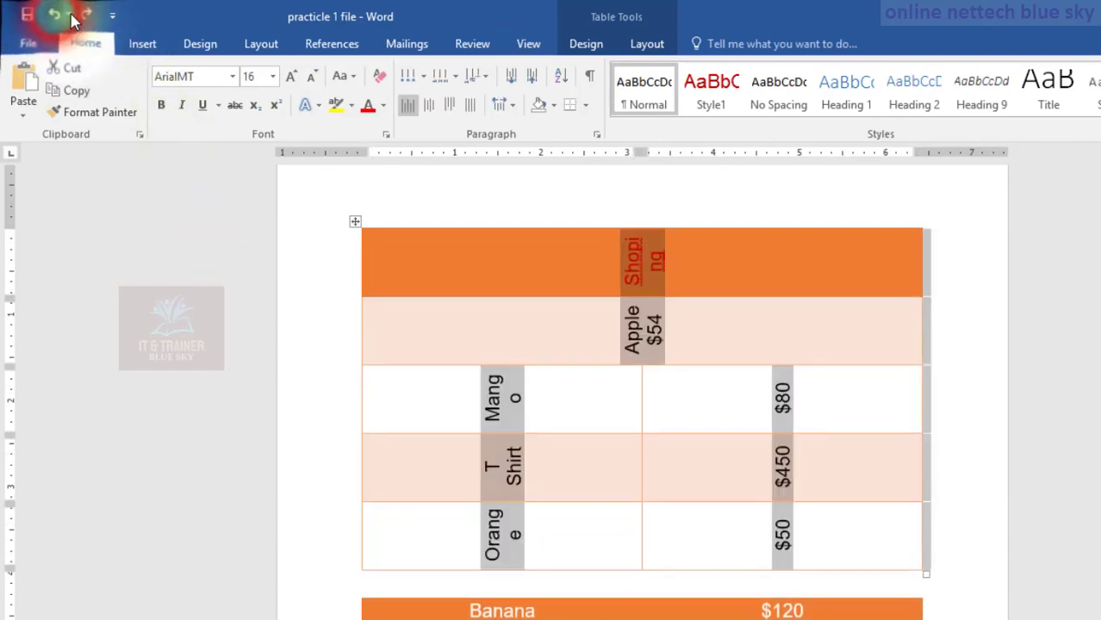
pyautogui.click(54, 14)
pyautogui.click(53, 14)
pyautogui.click(54, 14)
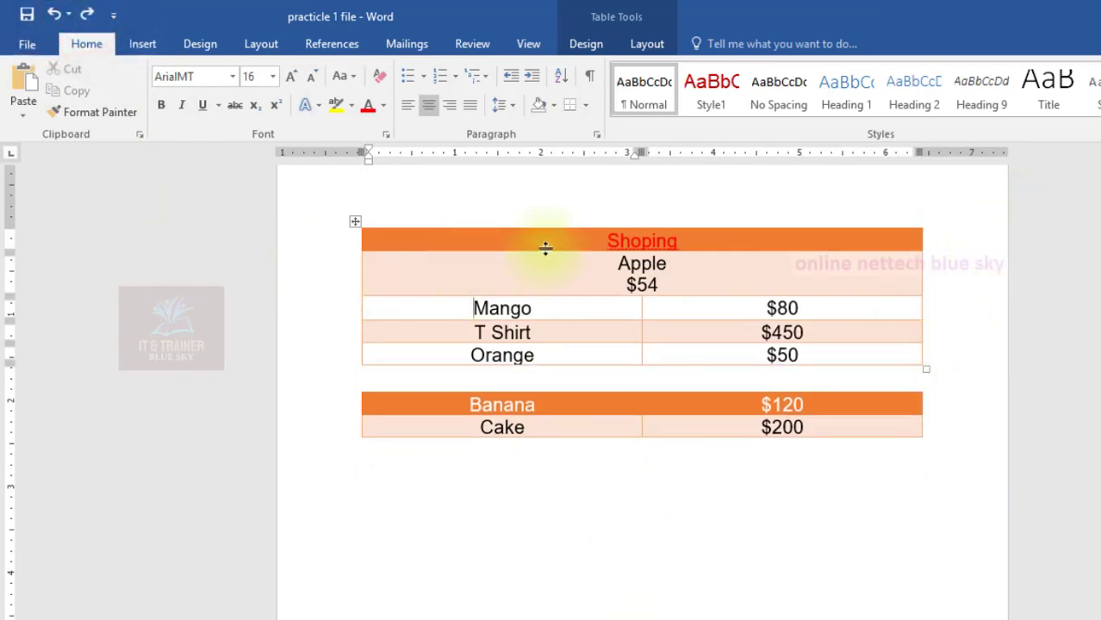
# Place the insertion point below the tables and scroll up through the document
pyautogui.click(527, 186)
pyautogui.click(684, 551)
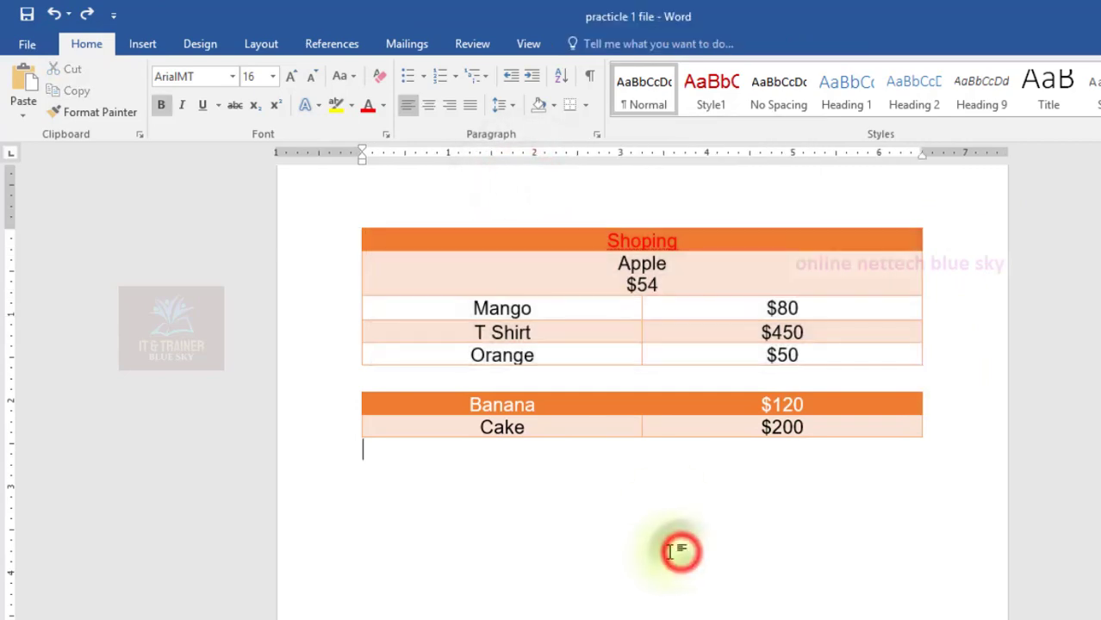
pyautogui.scroll(5, 638, 563)
pyautogui.scroll(3, 591, 548)
pyautogui.scroll(2, 578, 533)
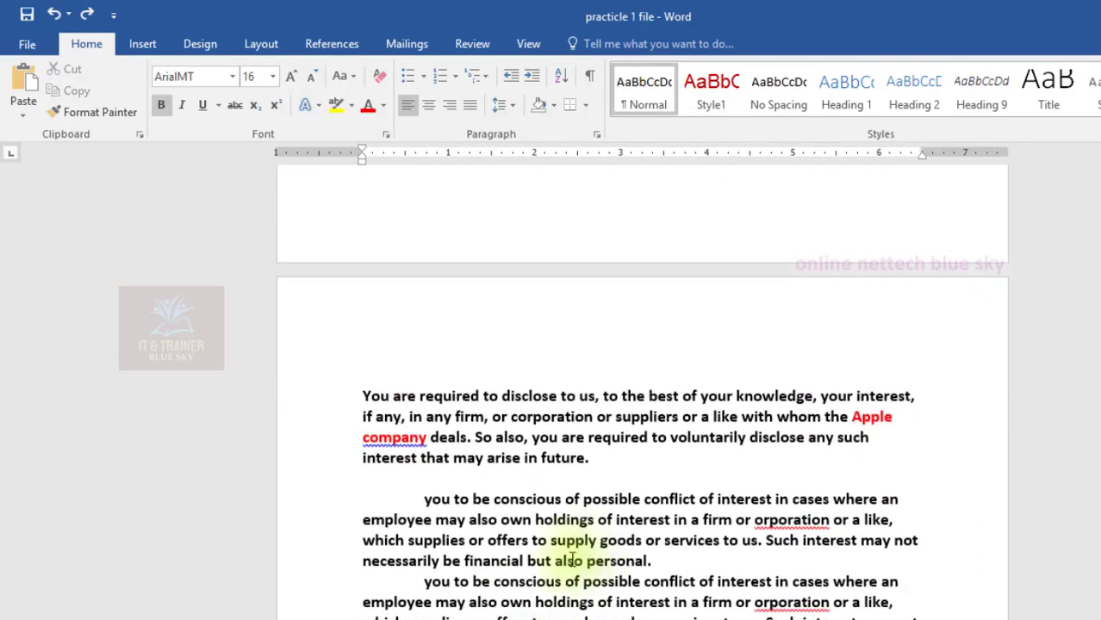
pyautogui.scroll(5, 566, 560)
pyautogui.scroll(4, 565, 560)
pyautogui.scroll(4, 551, 568)
pyautogui.scroll(5, 551, 568)
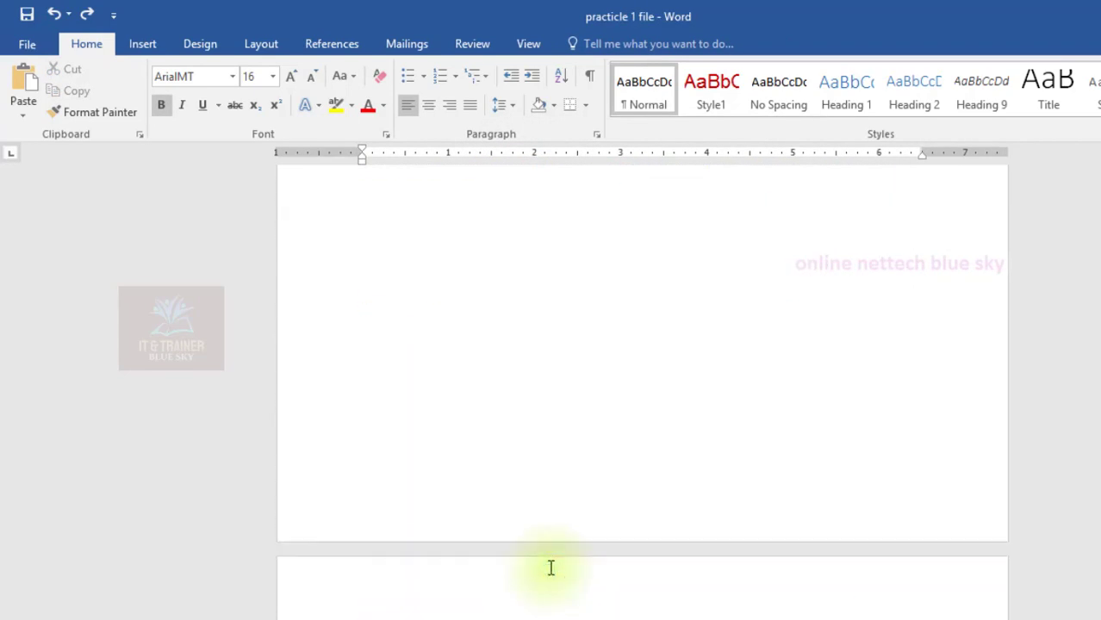
pyautogui.scroll(5, 549, 567)
pyautogui.scroll(5, 549, 567)
pyautogui.scroll(5, 534, 552)
pyautogui.scroll(5, 528, 541)
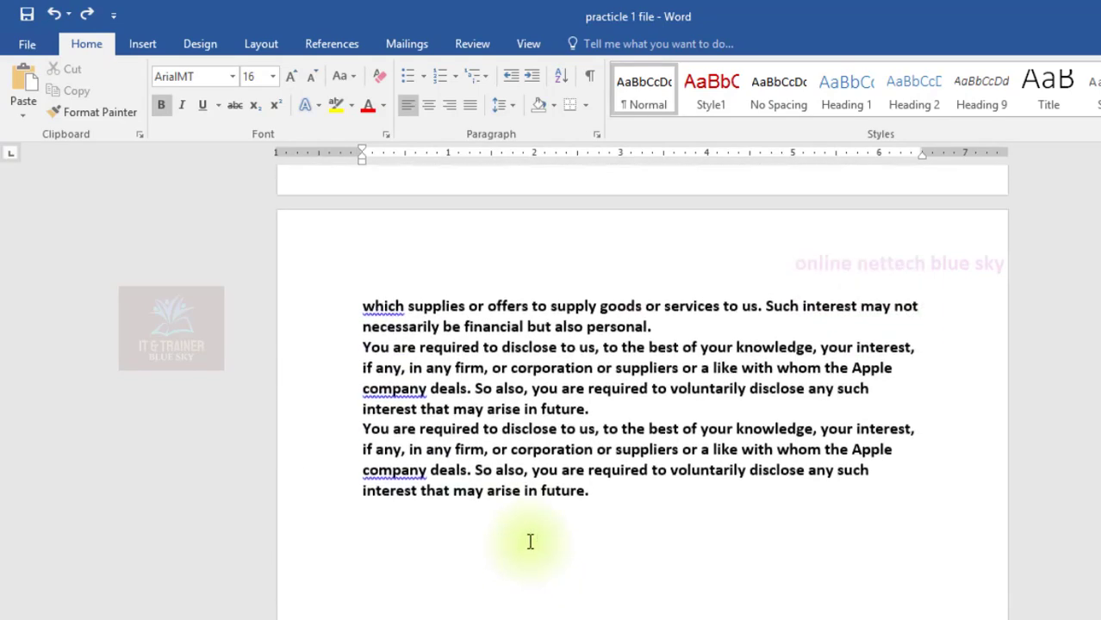
pyautogui.scroll(5, 530, 541)
pyautogui.scroll(5, 528, 541)
pyautogui.scroll(4, 524, 541)
pyautogui.scroll(-10, 524, 541)
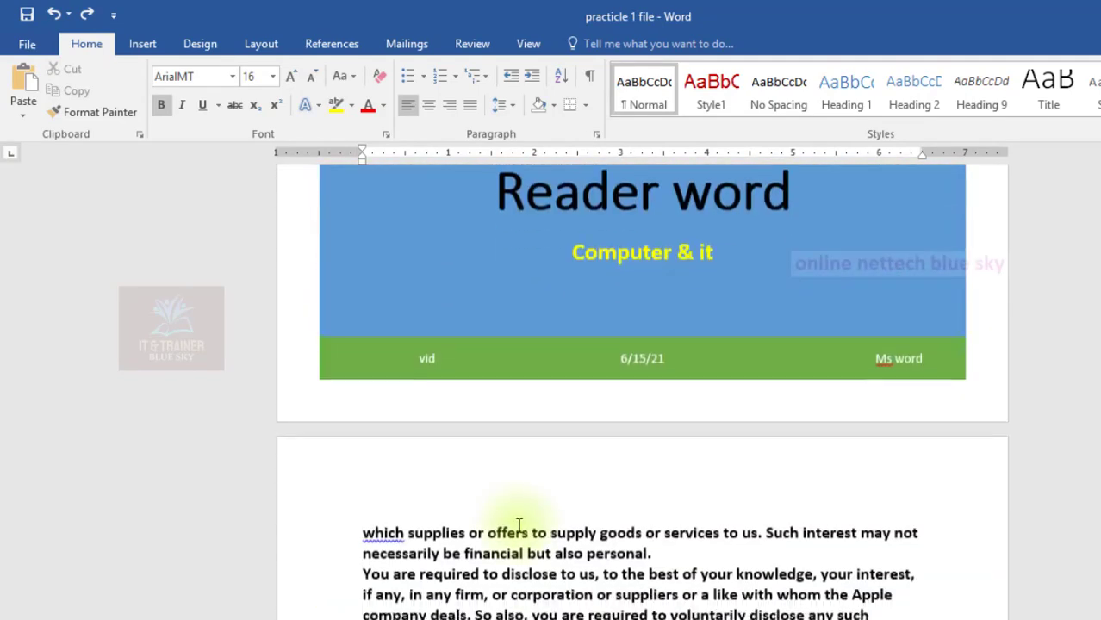
pyautogui.scroll(-3, 543, 586)
# Show the Insert commands and scroll back down to the Banana and Cake table
pyautogui.click(144, 43)
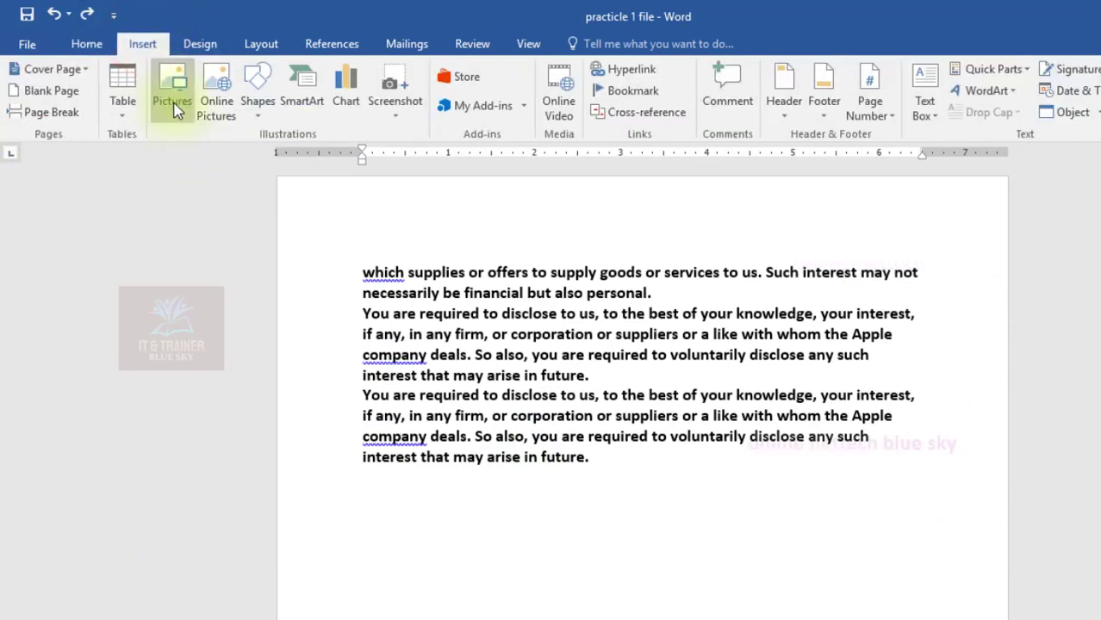
pyautogui.scroll(-3, 426, 271)
pyautogui.scroll(-2, 425, 275)
pyautogui.scroll(-4, 417, 252)
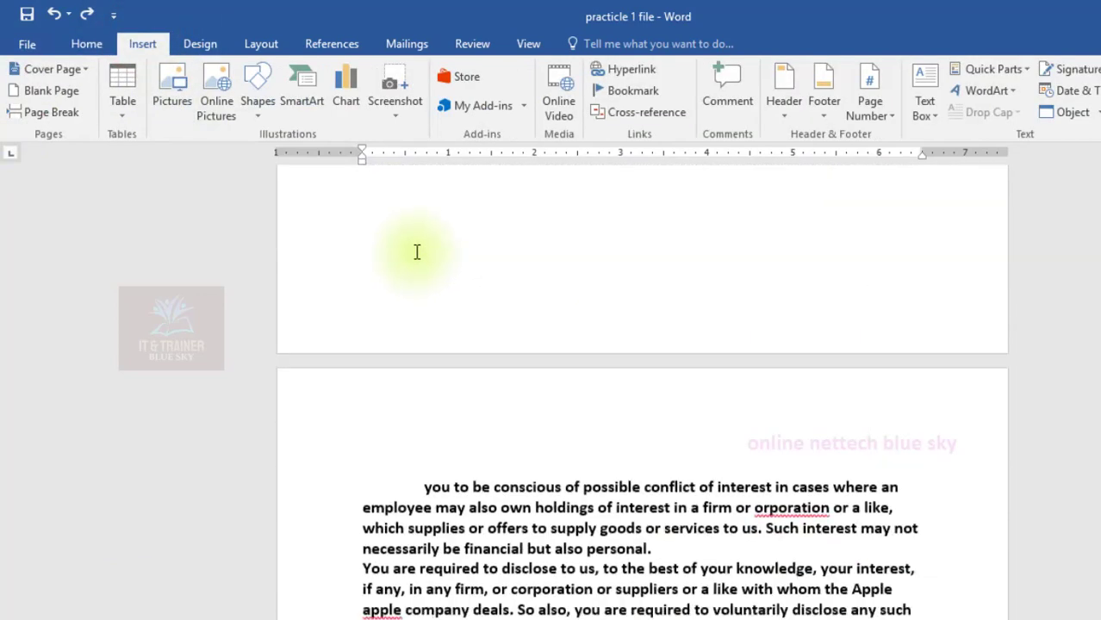
pyautogui.scroll(-3, 417, 252)
pyautogui.scroll(-3, 405, 245)
pyautogui.scroll(-3, 398, 241)
pyautogui.scroll(-3, 393, 242)
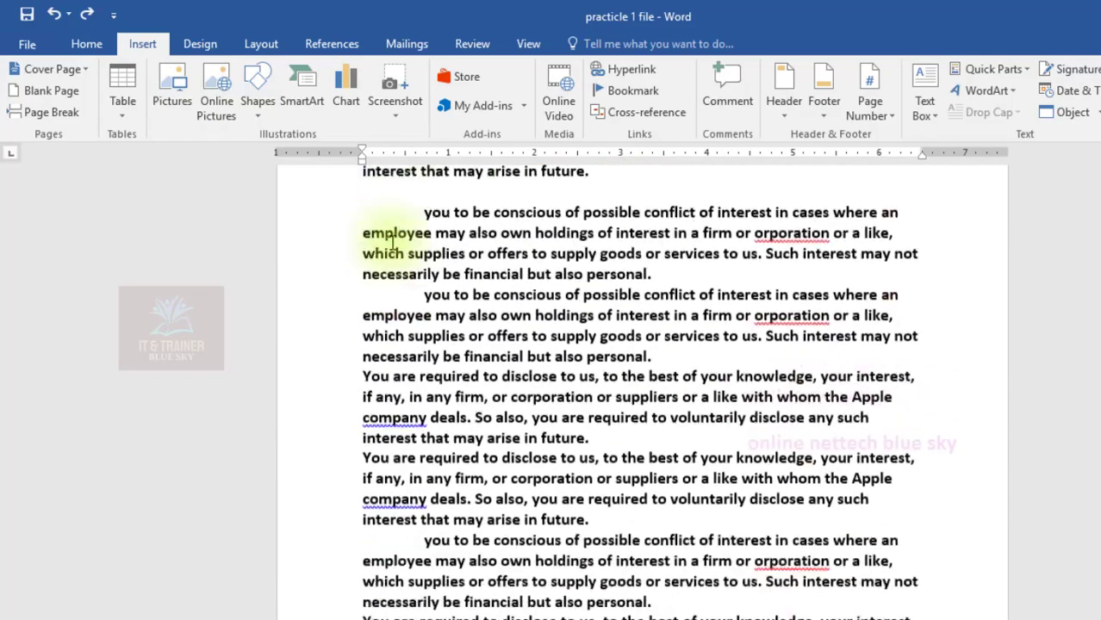
pyautogui.scroll(-3, 389, 241)
pyautogui.scroll(-3, 386, 238)
pyautogui.scroll(-3, 387, 239)
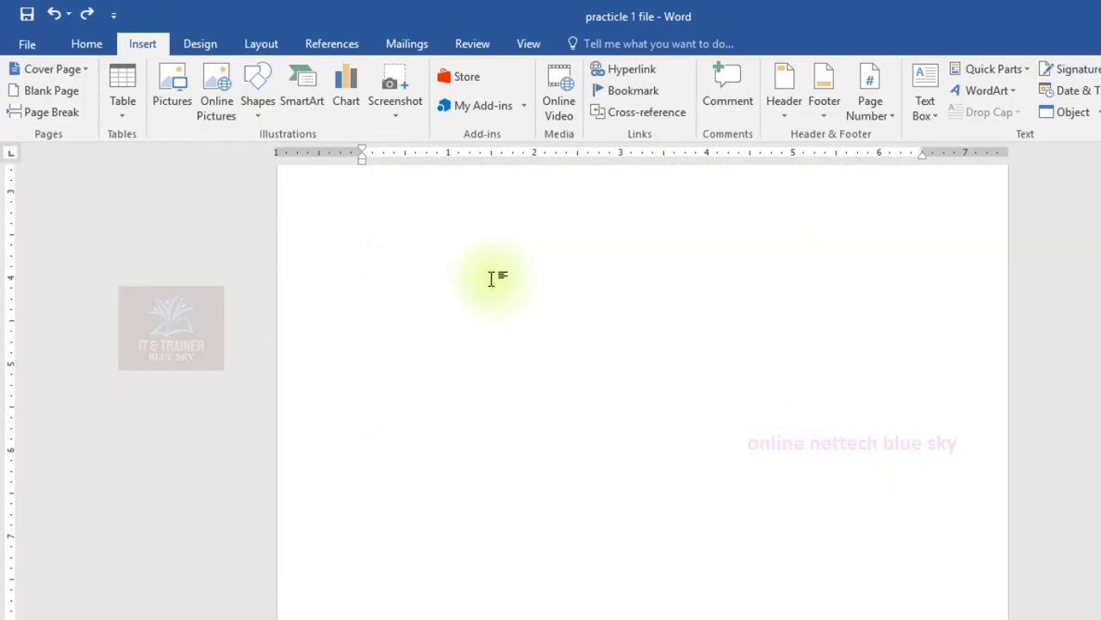
pyautogui.scroll(3, 491, 279)
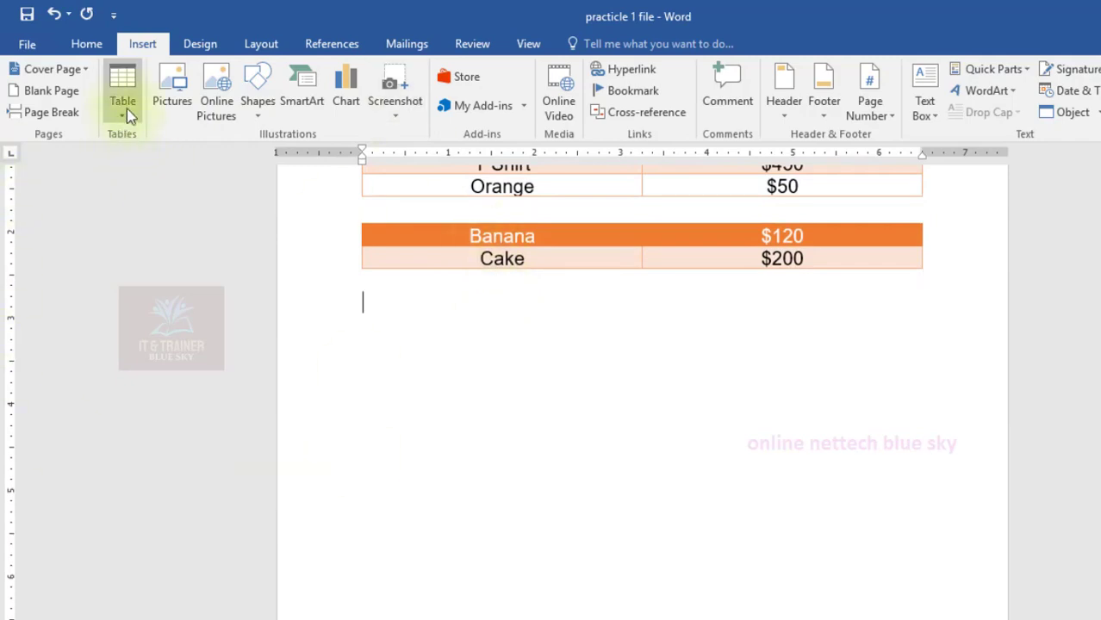
# Browse to drive D: in the Insert Picture dialog, then cancel without inserting
pyautogui.click(171, 101)
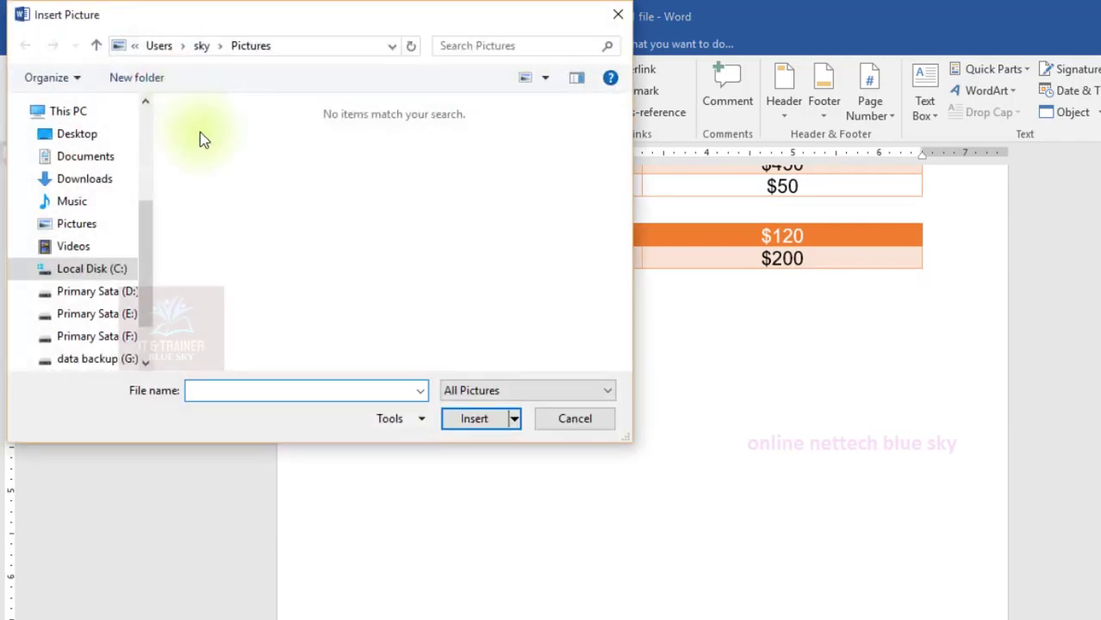
pyautogui.click(106, 297)
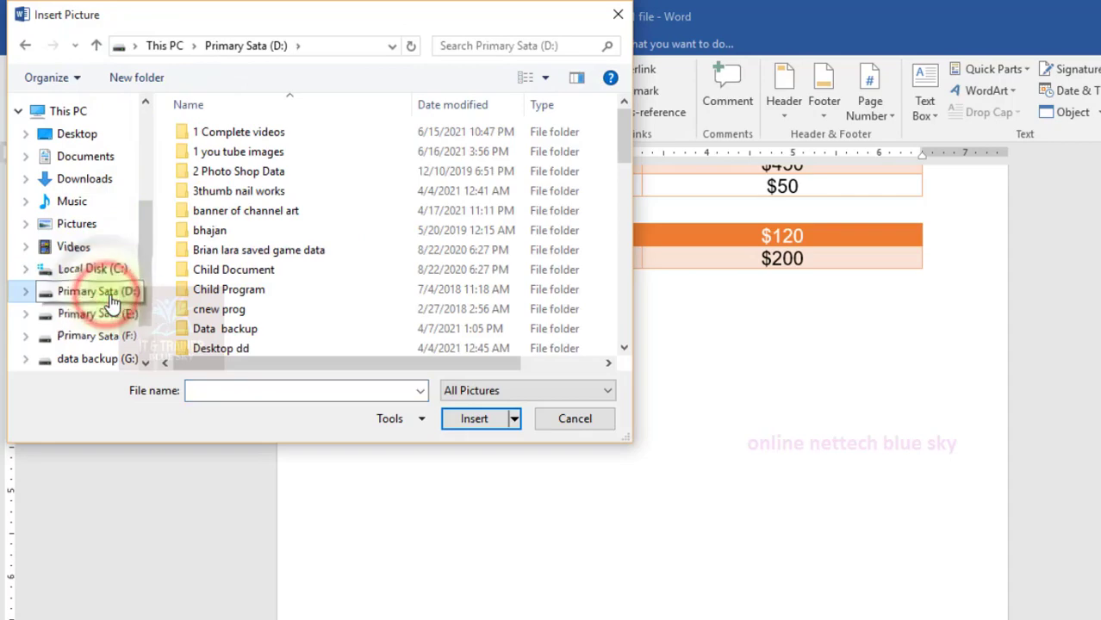
pyautogui.scroll(-2, 196, 177)
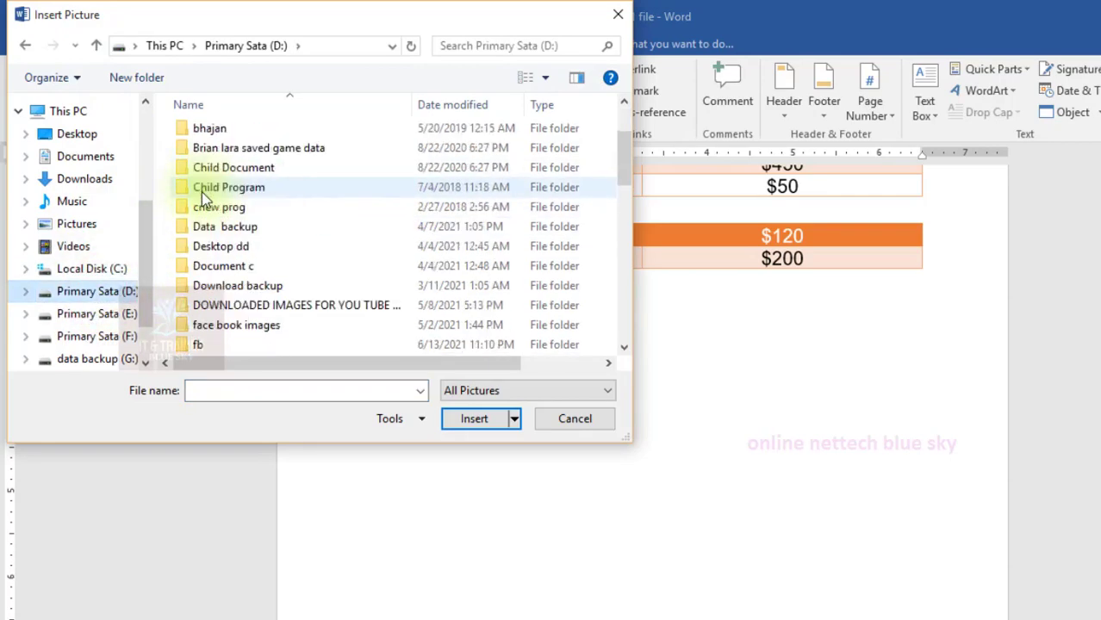
pyautogui.scroll(-2, 195, 198)
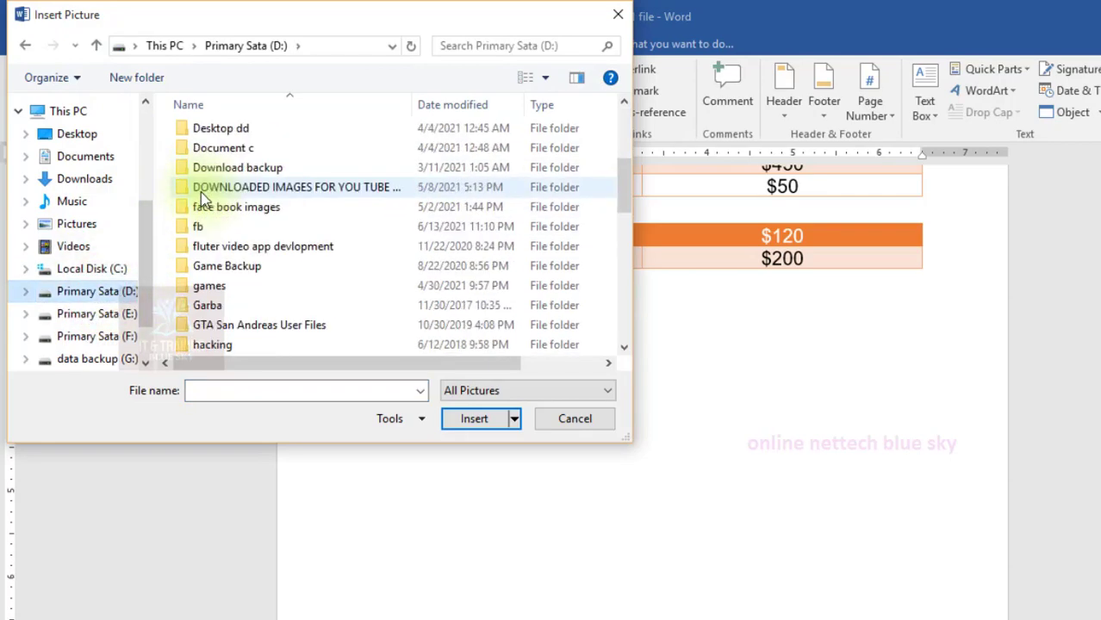
pyautogui.click(544, 415)
# Reopen Insert Picture and browse drive D: into the IMAGES folder and its images subfolder
pyautogui.click(169, 96)
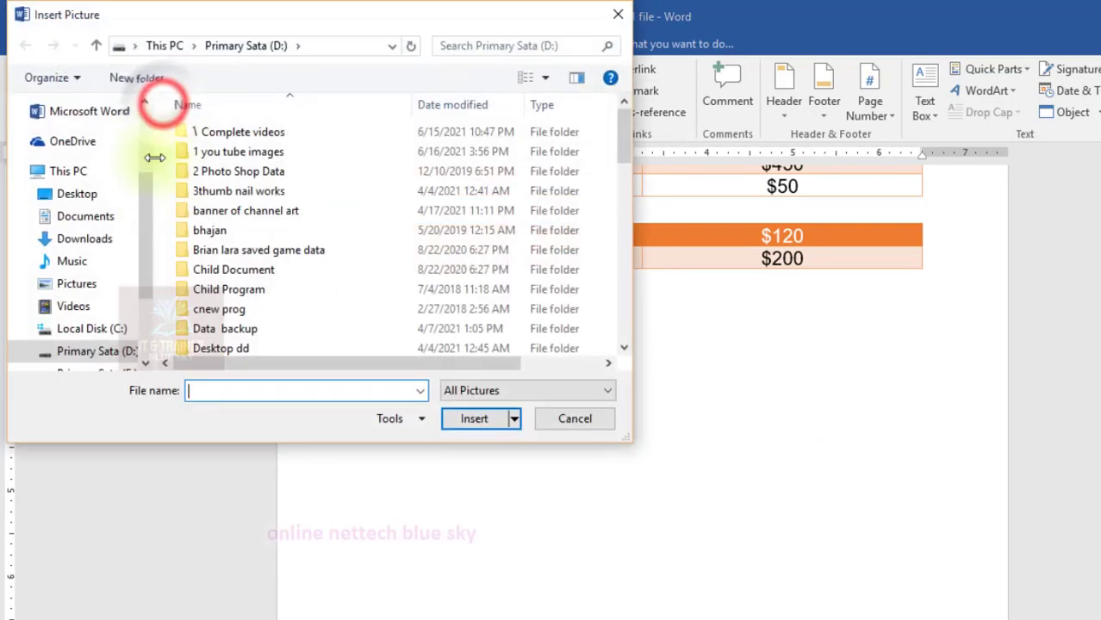
pyautogui.click(92, 352)
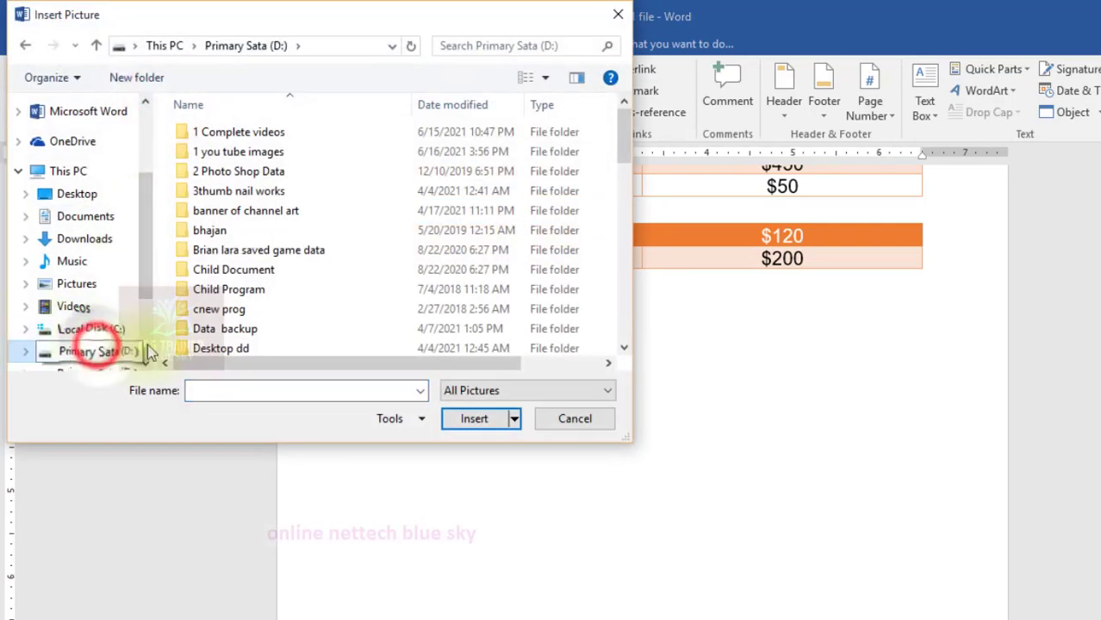
pyautogui.scroll(-2, 207, 194)
pyautogui.scroll(-5, 207, 194)
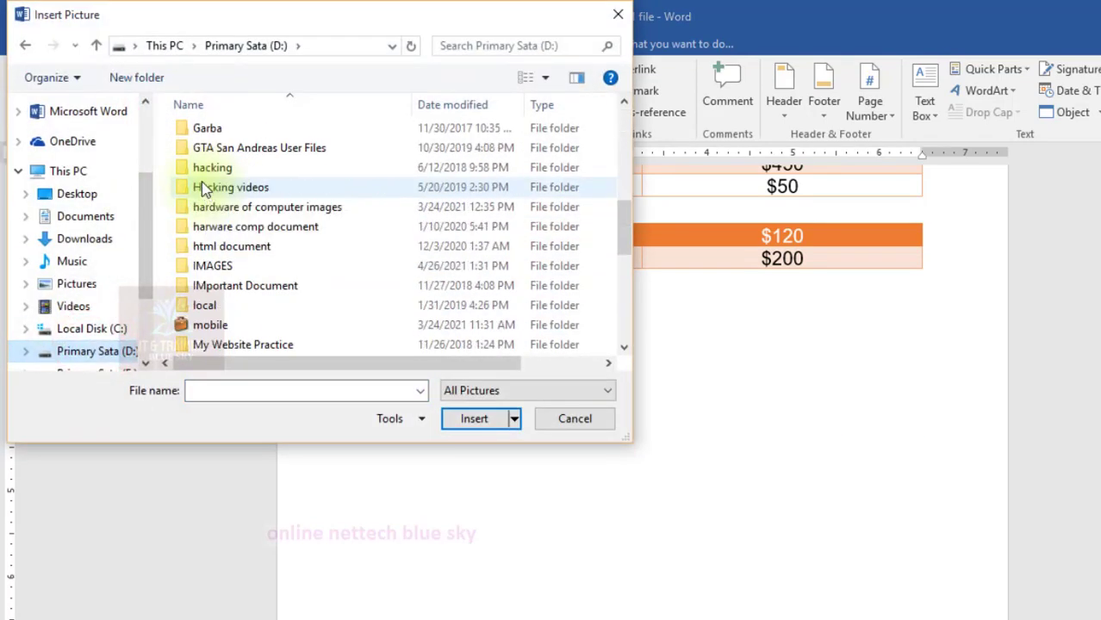
pyautogui.doubleClick(209, 266)
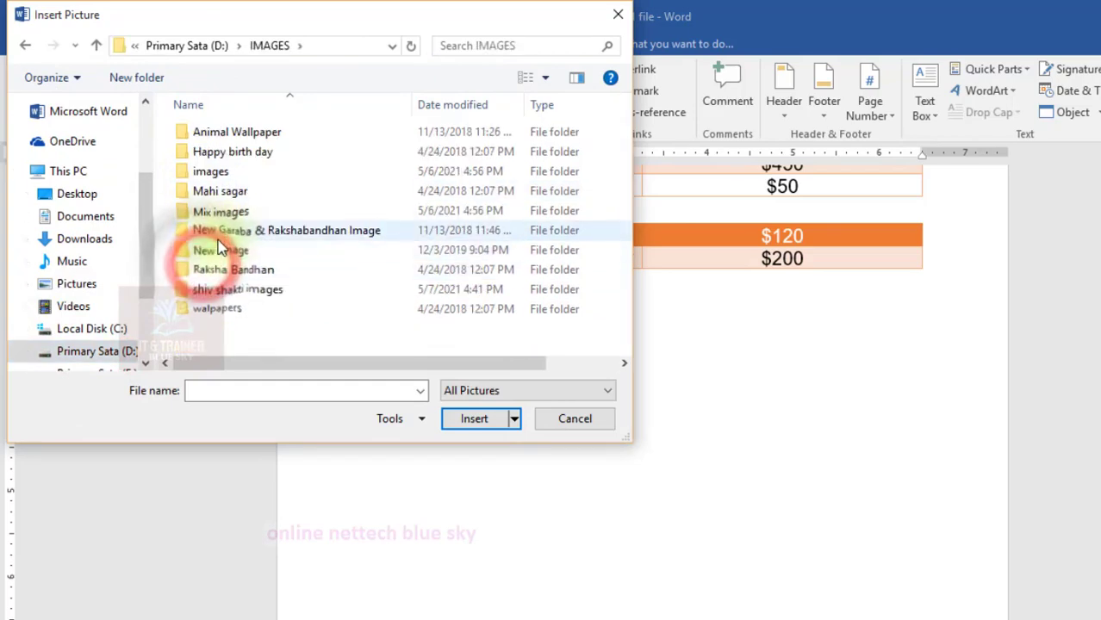
pyautogui.doubleClick(211, 171)
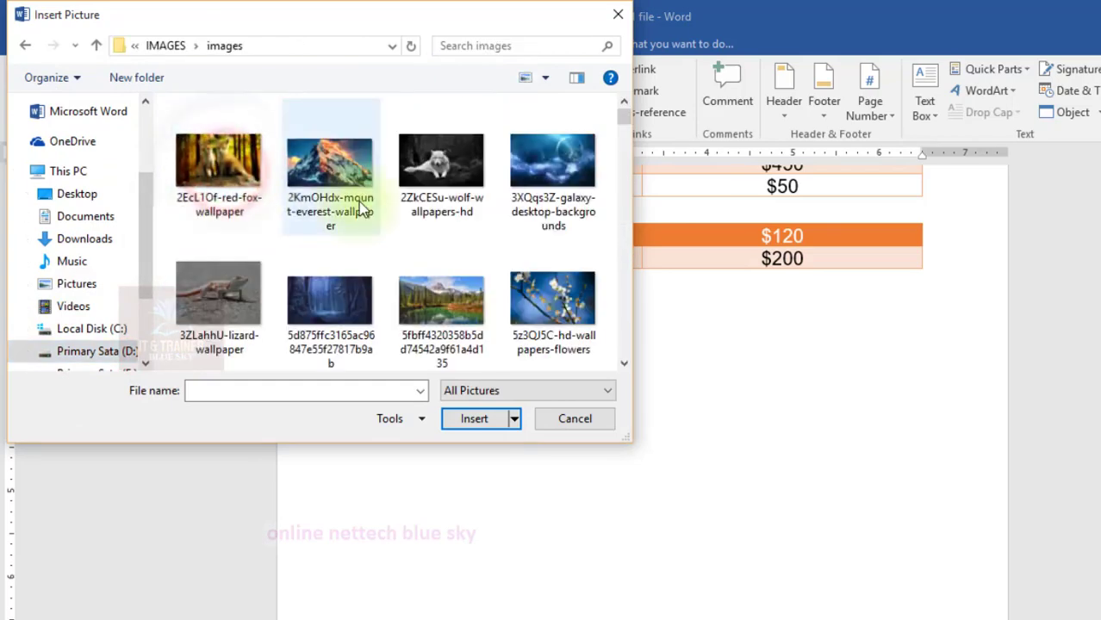
pyautogui.scroll(-3, 226, 233)
pyautogui.scroll(-2, 194, 240)
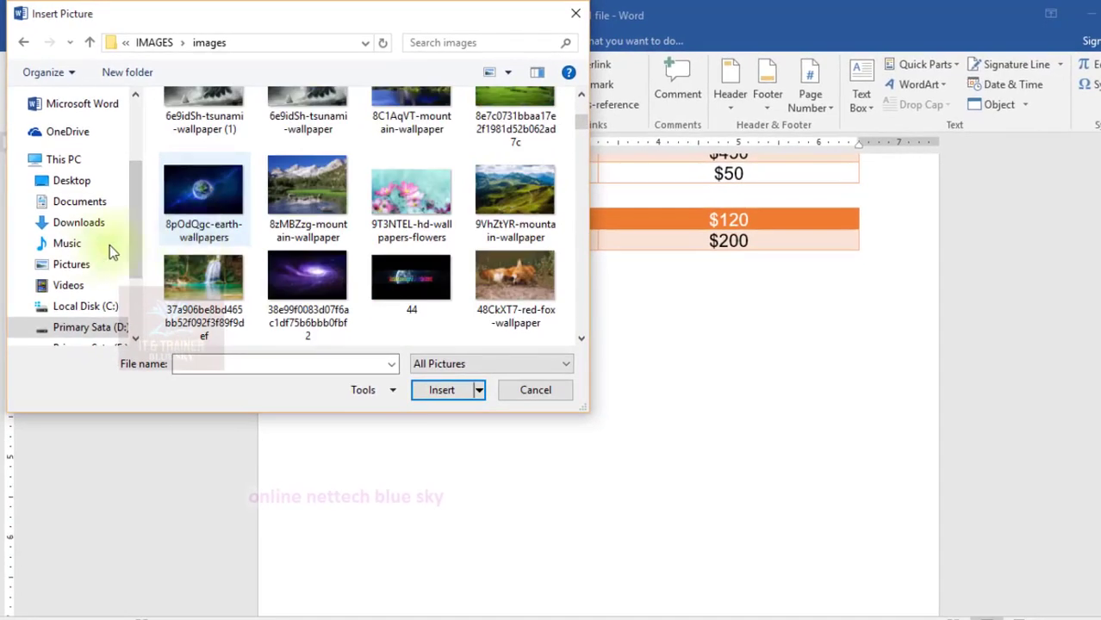
pyautogui.scroll(-3, 239, 266)
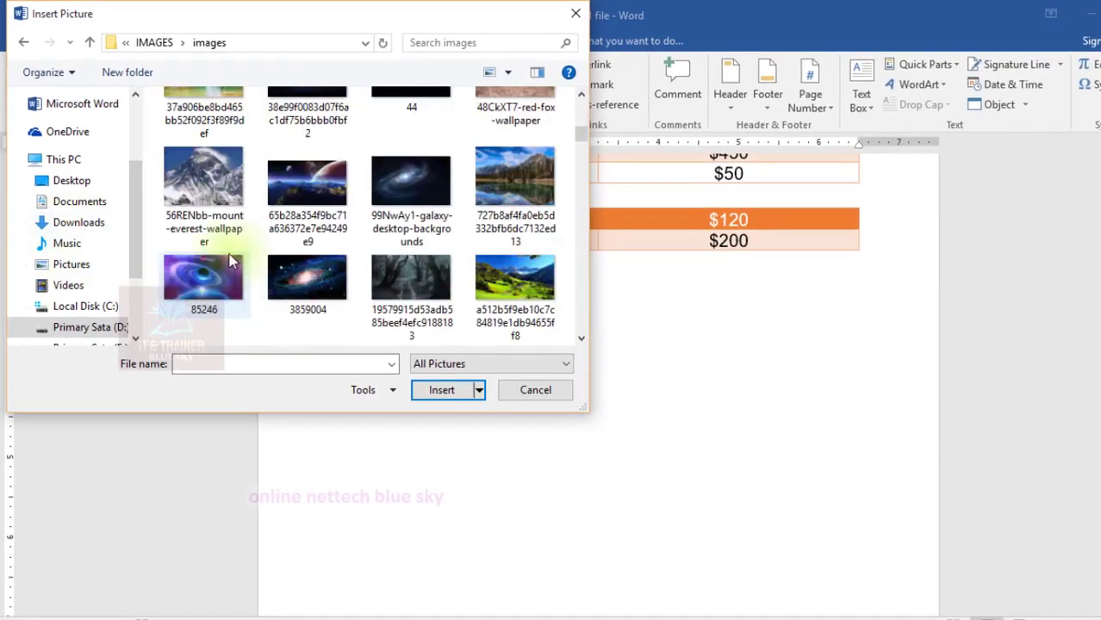
# Open D:\IMAGES\Mix images and insert the Earth-from-space wallpaper
pyautogui.click(88, 43)
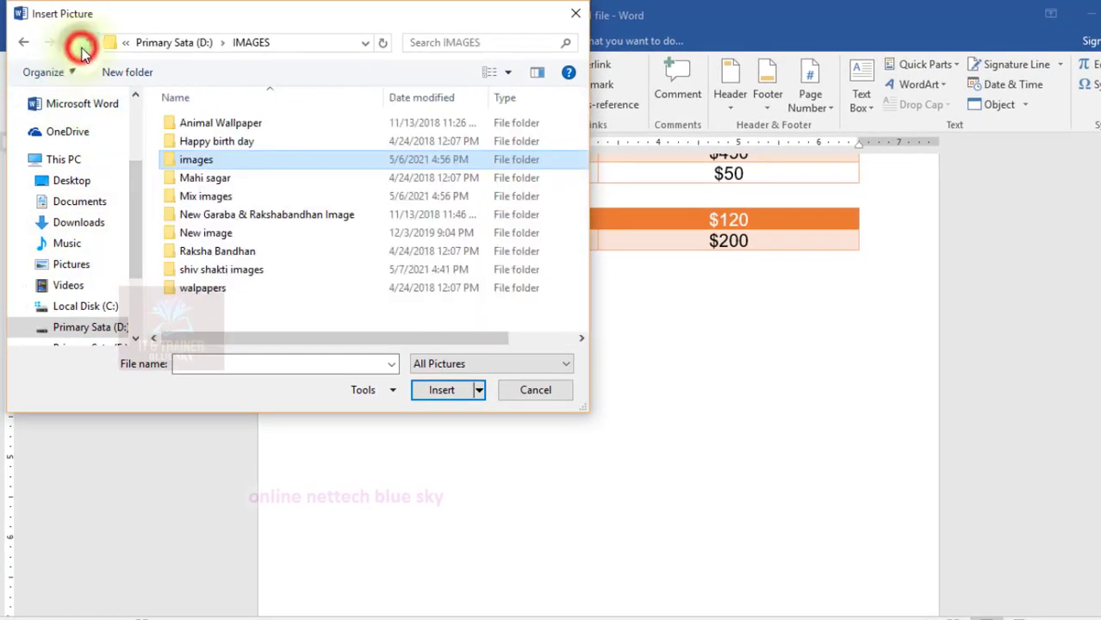
pyautogui.doubleClick(211, 196)
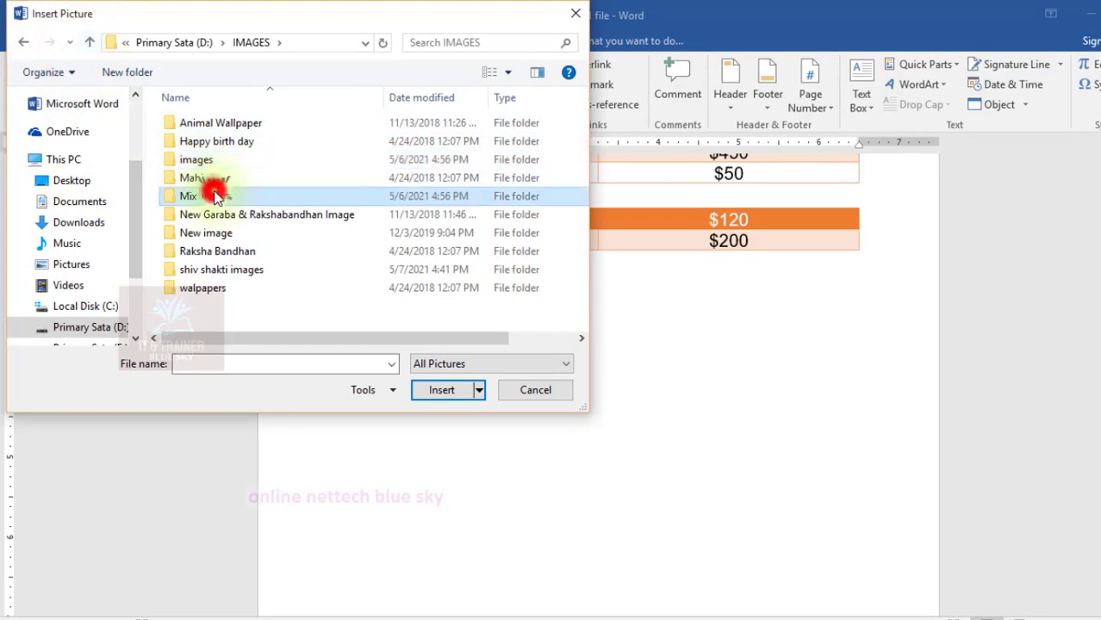
pyautogui.click(91, 43)
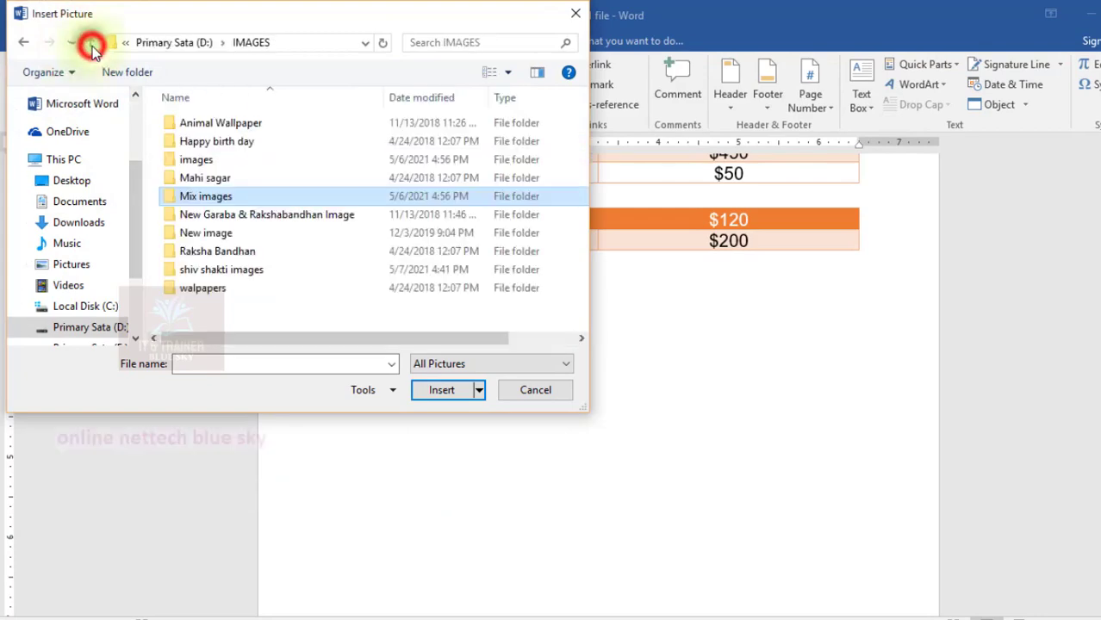
pyautogui.doubleClick(177, 195)
pyautogui.doubleClick(184, 144)
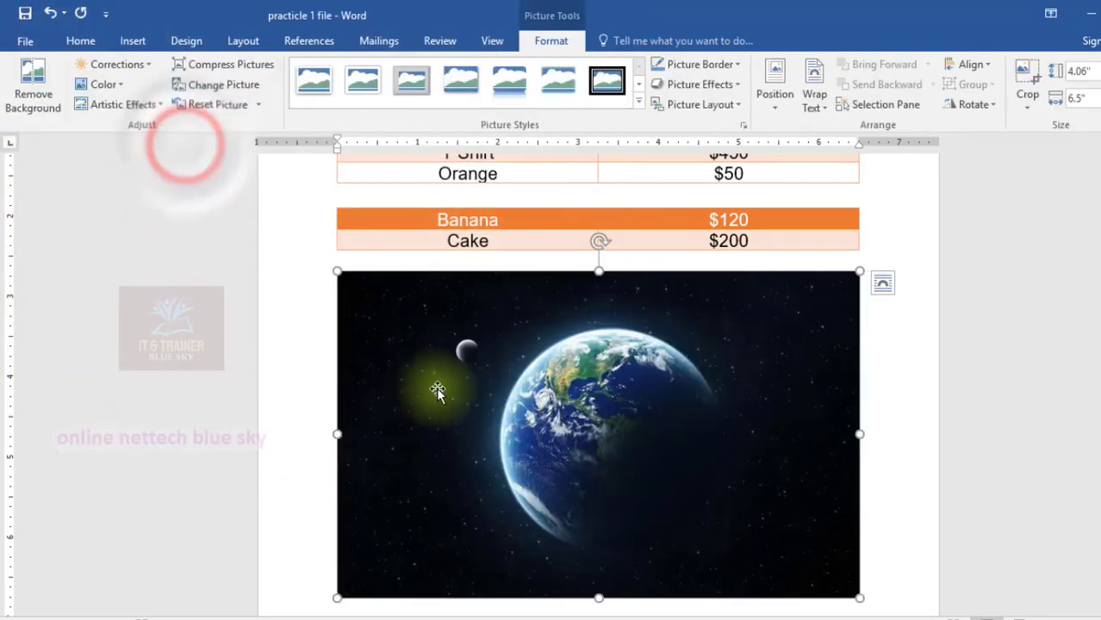
pyautogui.click(249, 352)
pyautogui.click(312, 428)
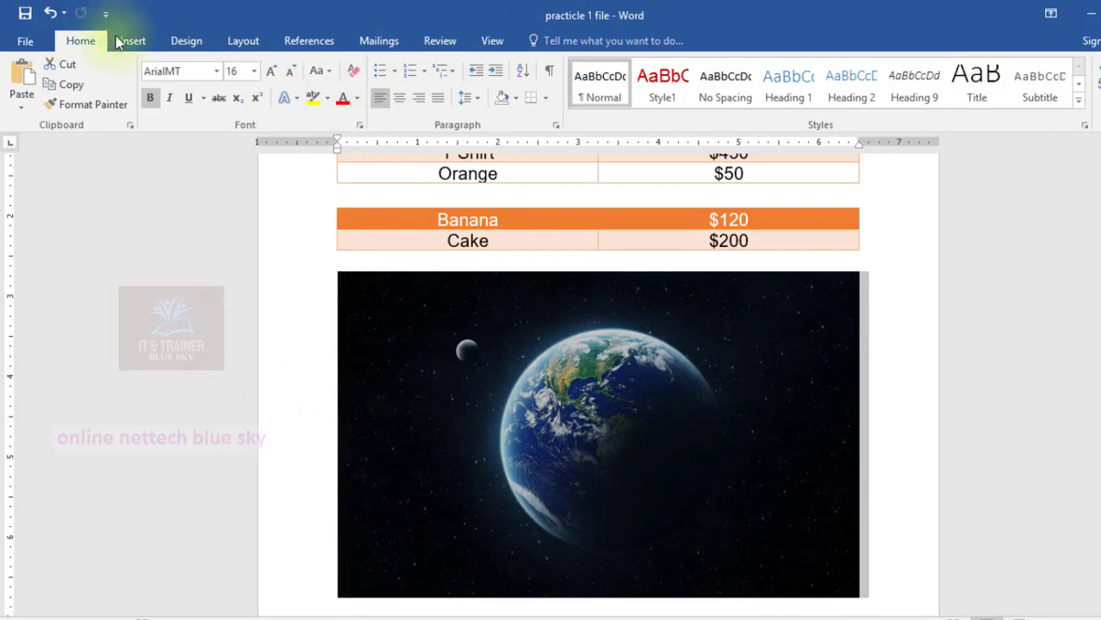
pyautogui.click(505, 355)
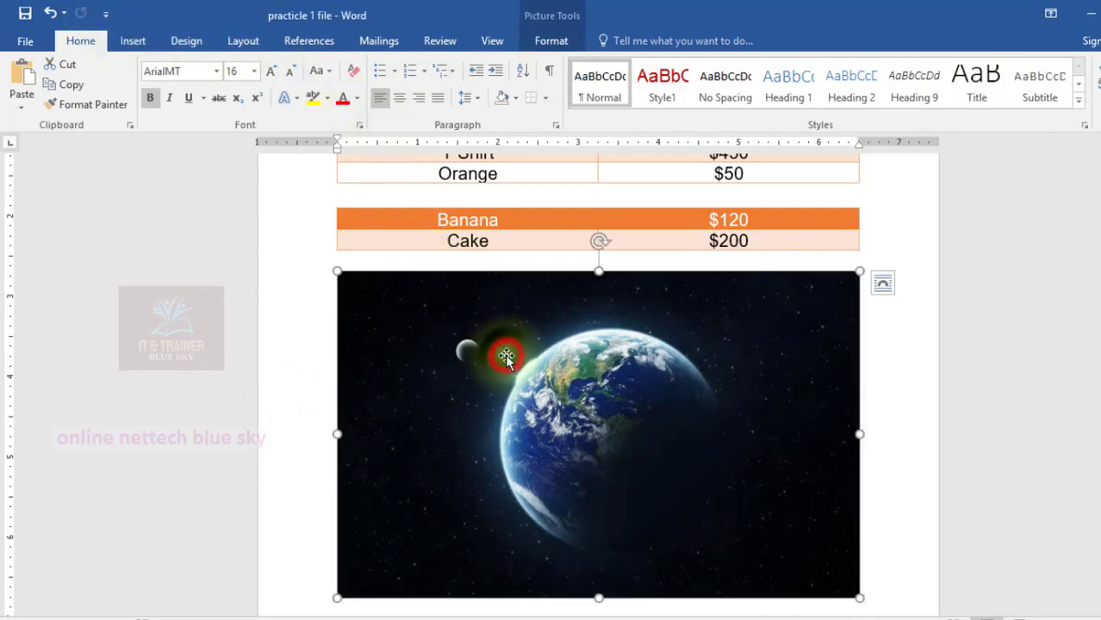
pyautogui.click(540, 40)
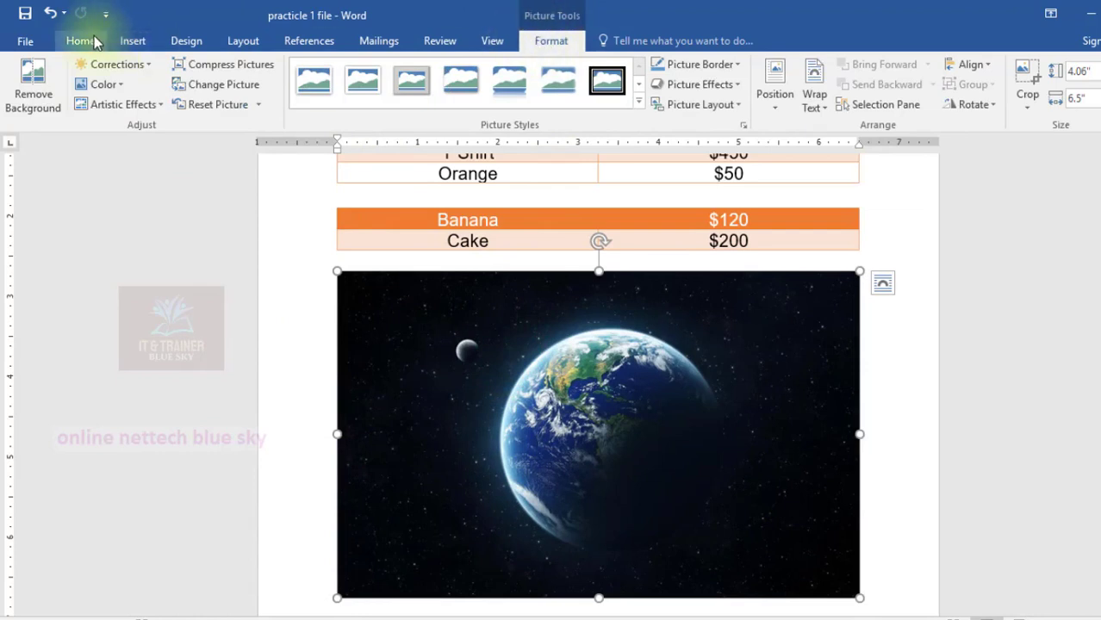
pyautogui.click(133, 41)
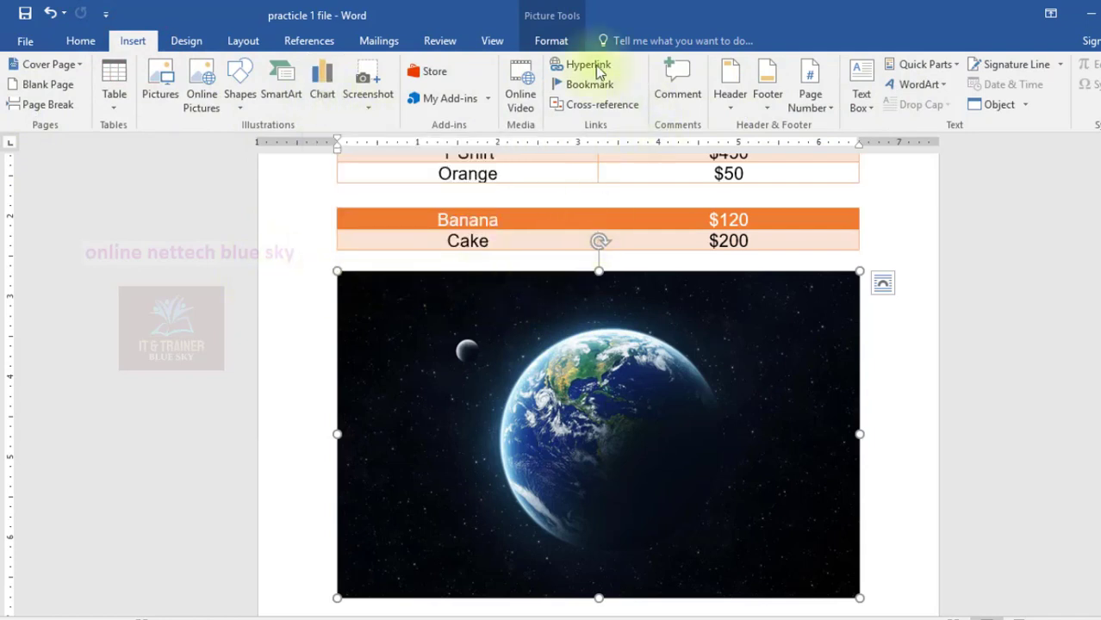
pyautogui.click(560, 43)
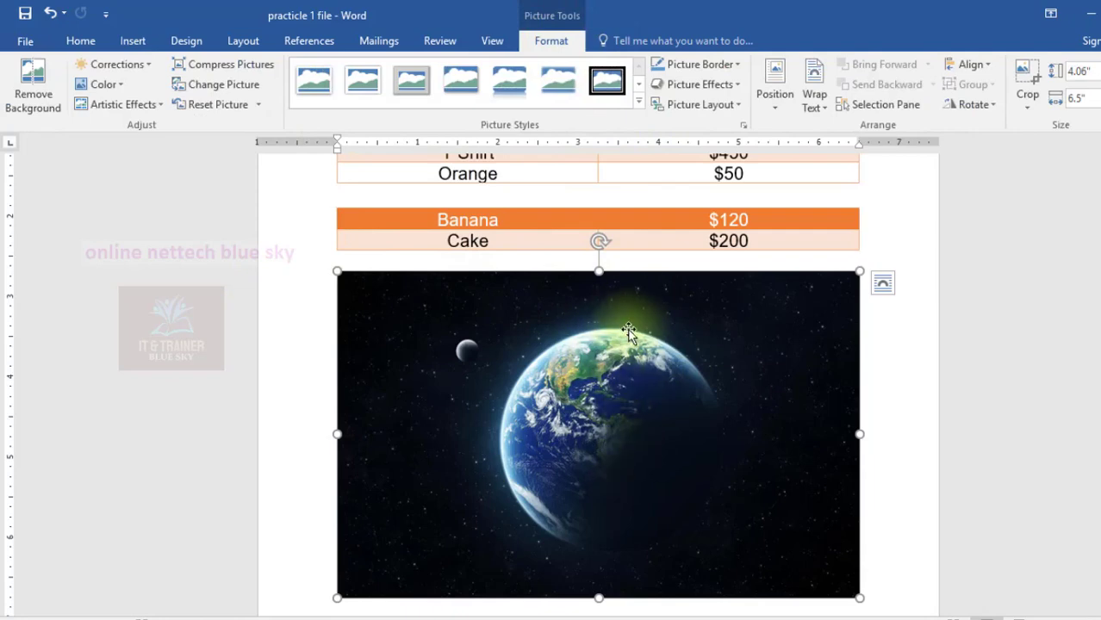
# Open and cancel Insert Picture, view the earth picture's Format commands, then return to Insert
pyautogui.click(131, 40)
pyautogui.click(145, 78)
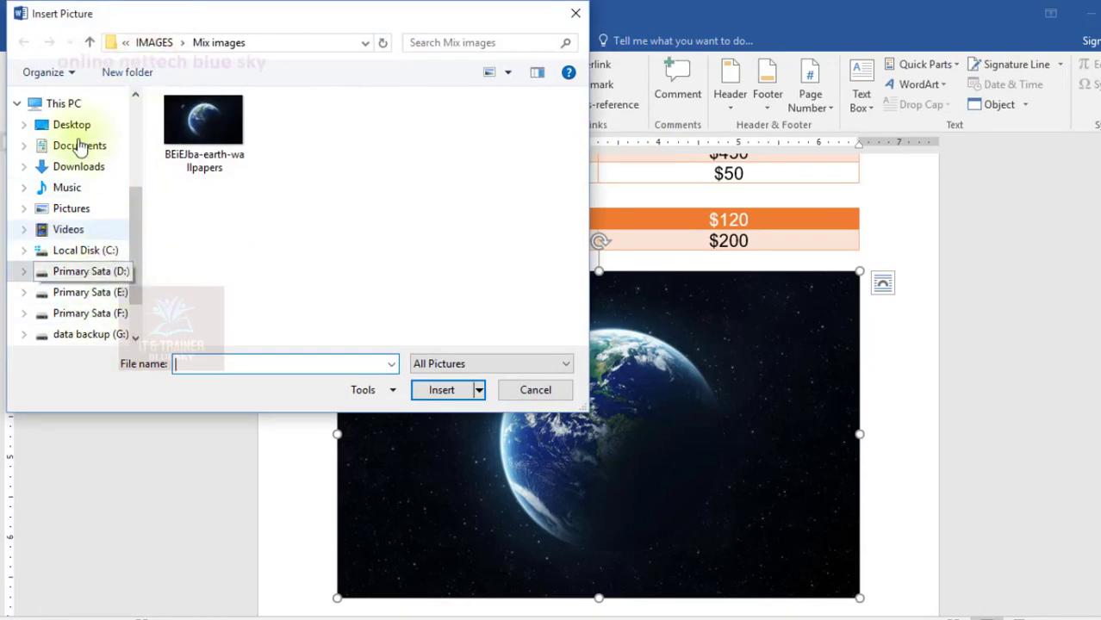
pyautogui.click(510, 390)
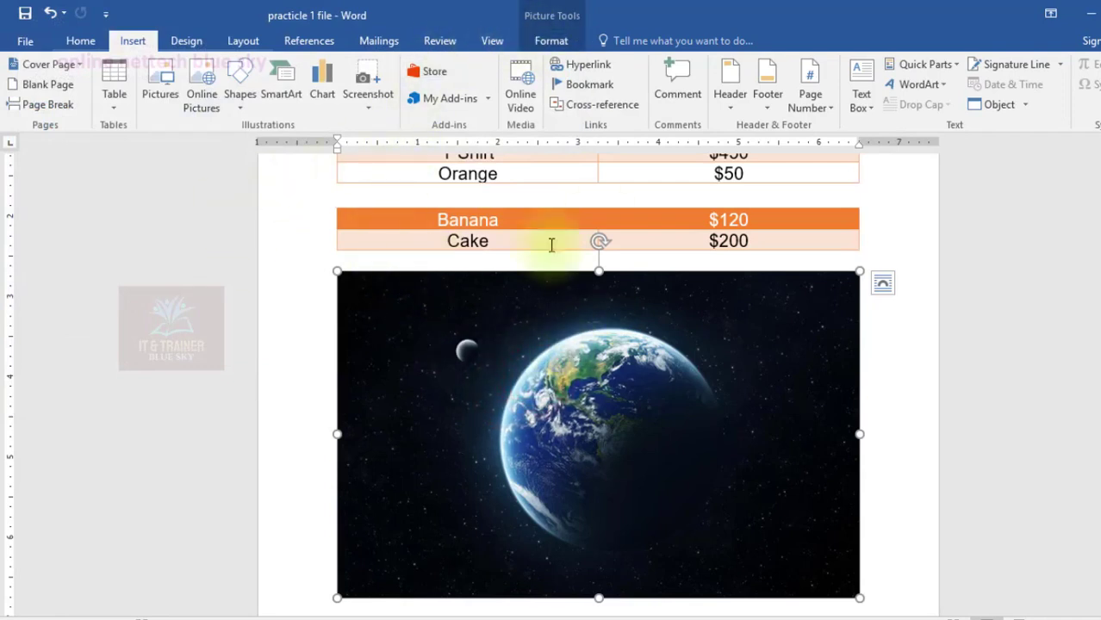
pyautogui.click(555, 40)
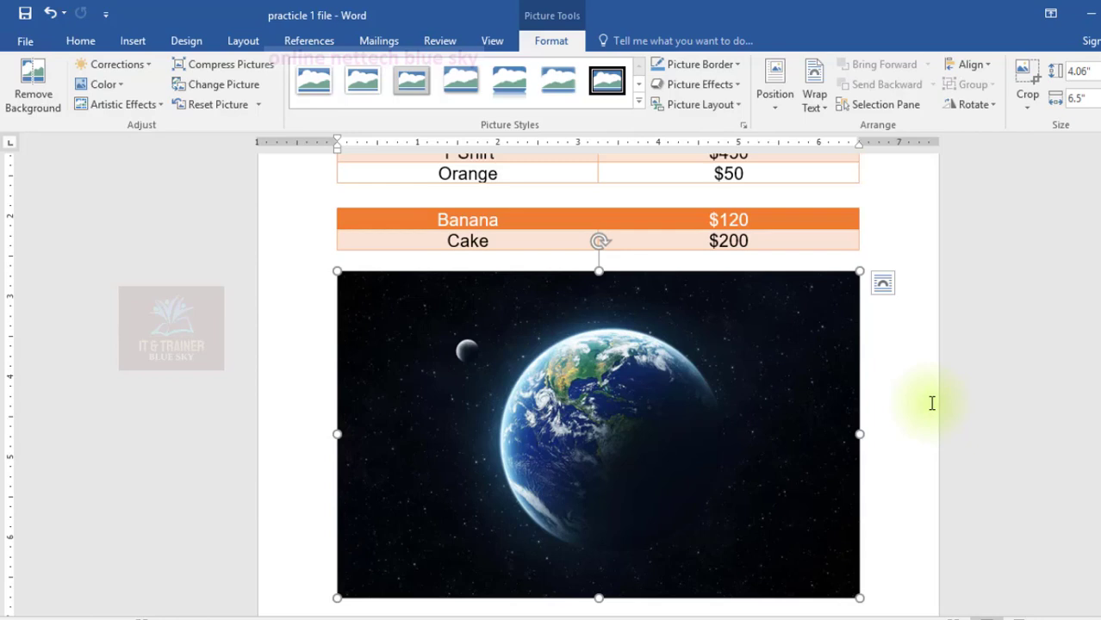
pyautogui.click(132, 41)
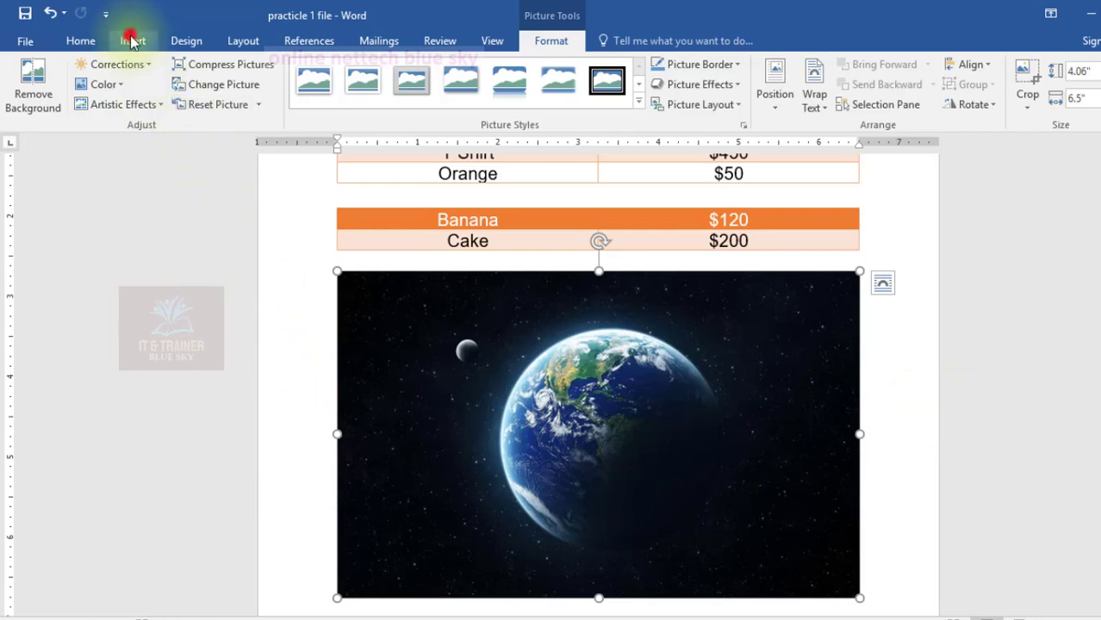